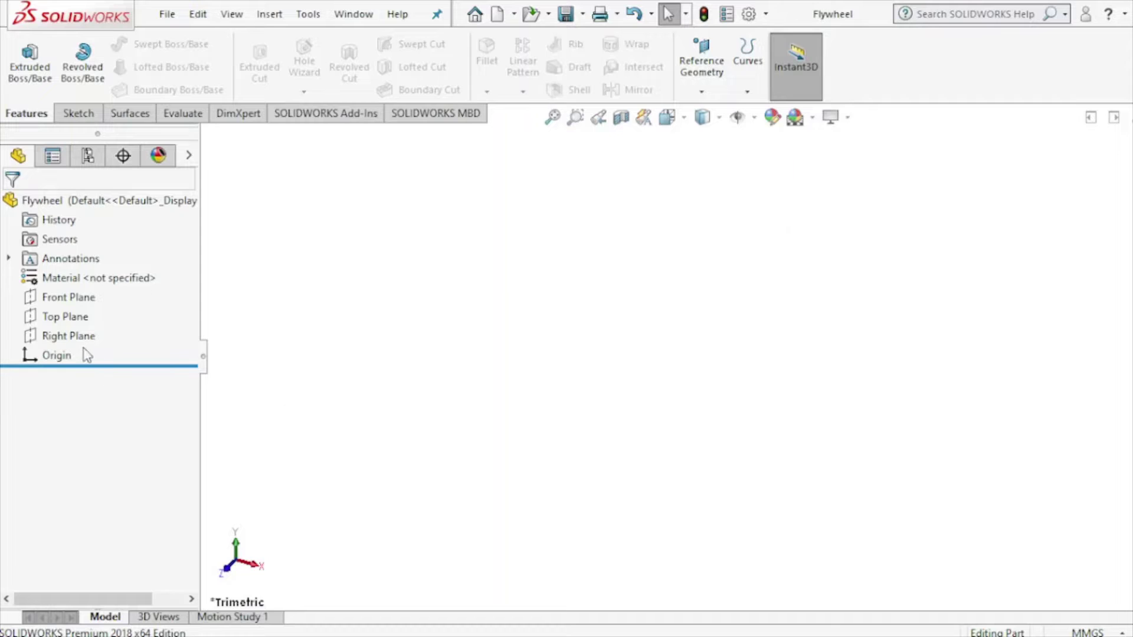
# Start a sketch on the Right Plane and draw a circle centred on the origin
pyautogui.click(76, 337)
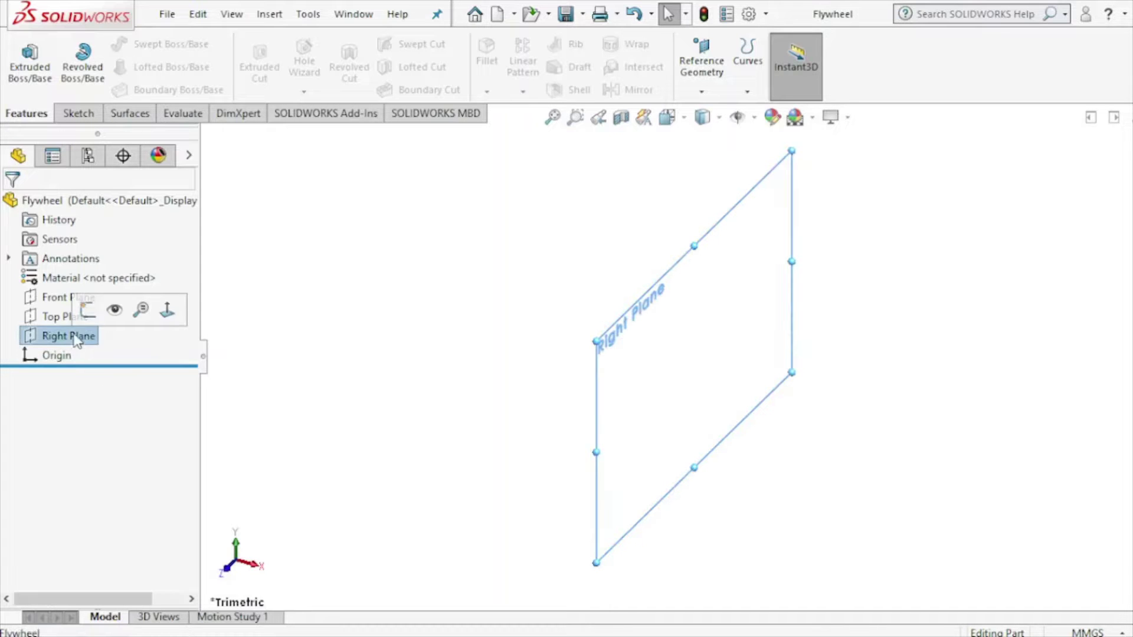
pyautogui.click(88, 310)
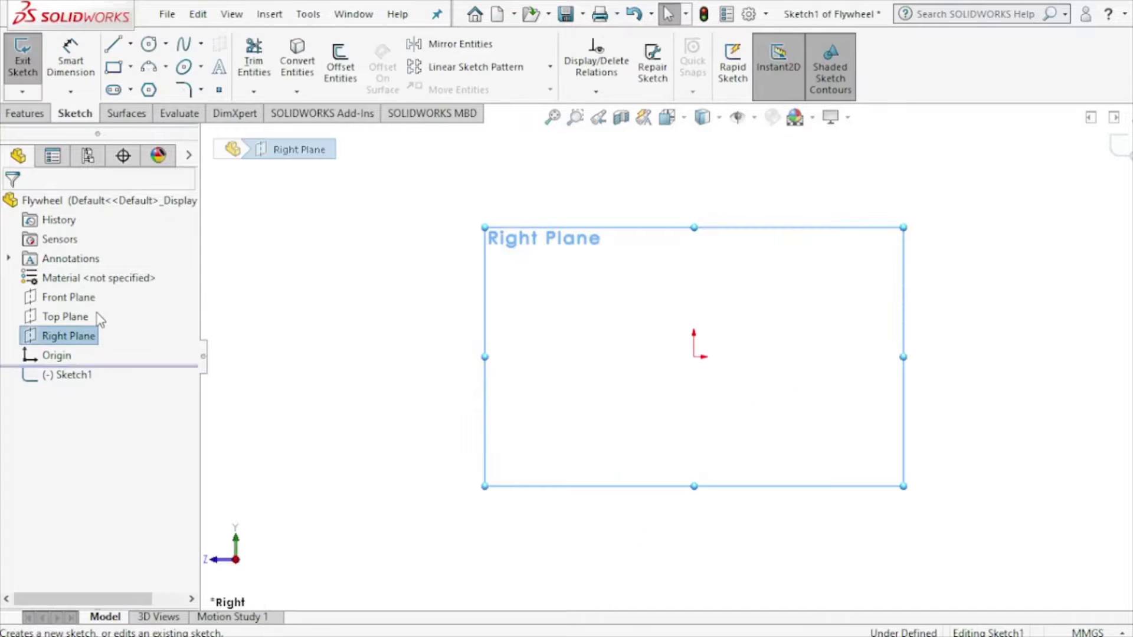
pyautogui.click(149, 44)
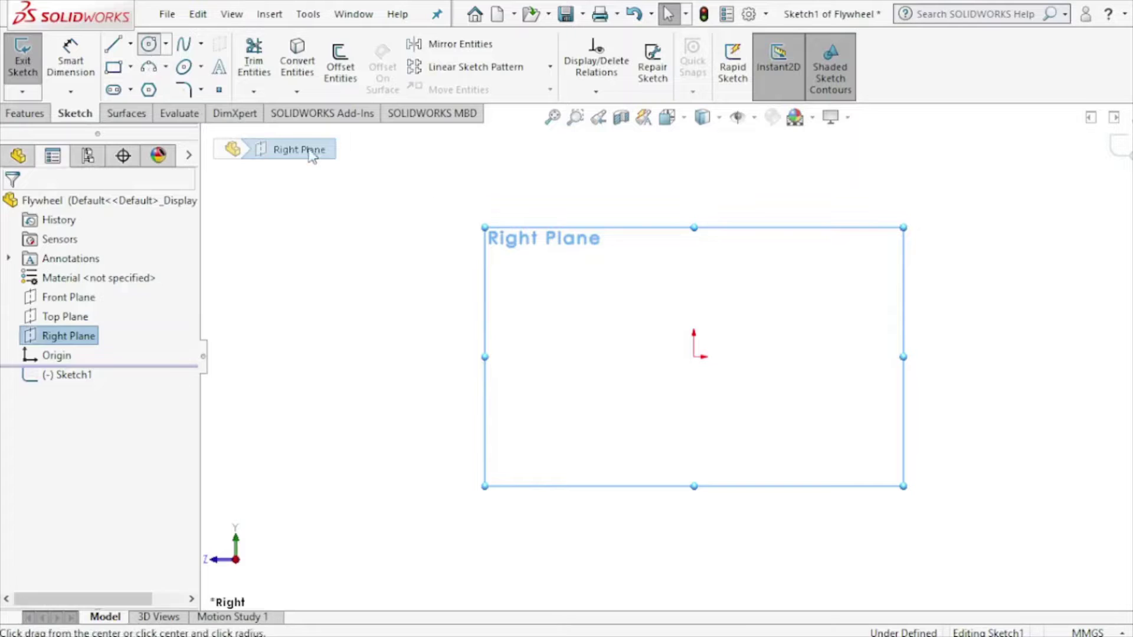
pyautogui.click(694, 356)
pyautogui.click(602, 253)
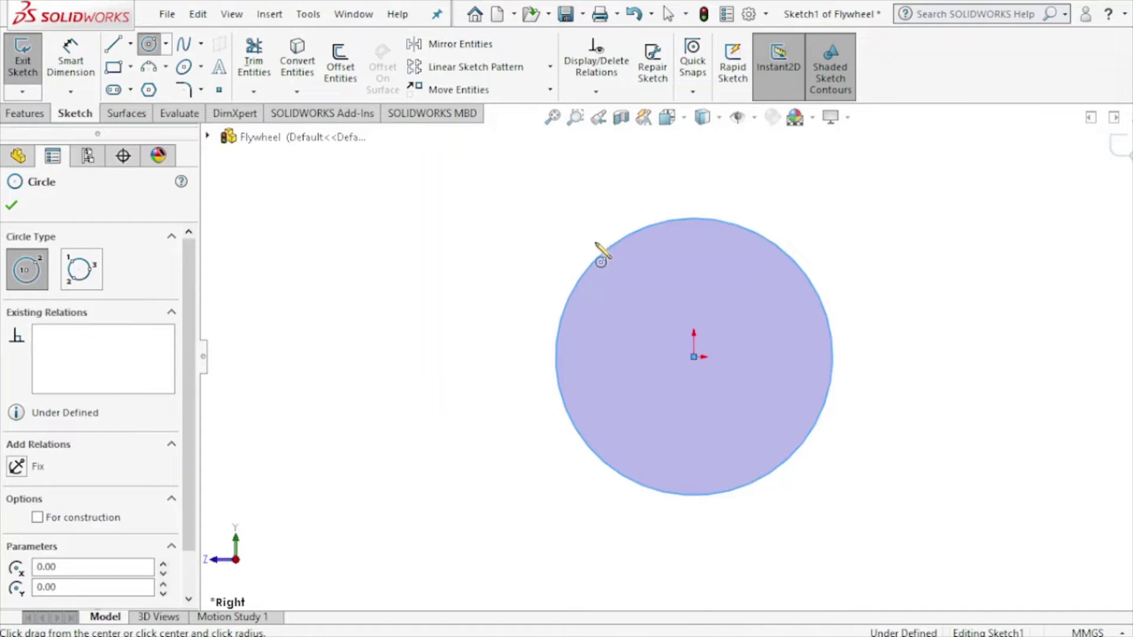
# Dimension the circle's diameter to 1.2m (1200 mm)
pyautogui.click(67, 70)
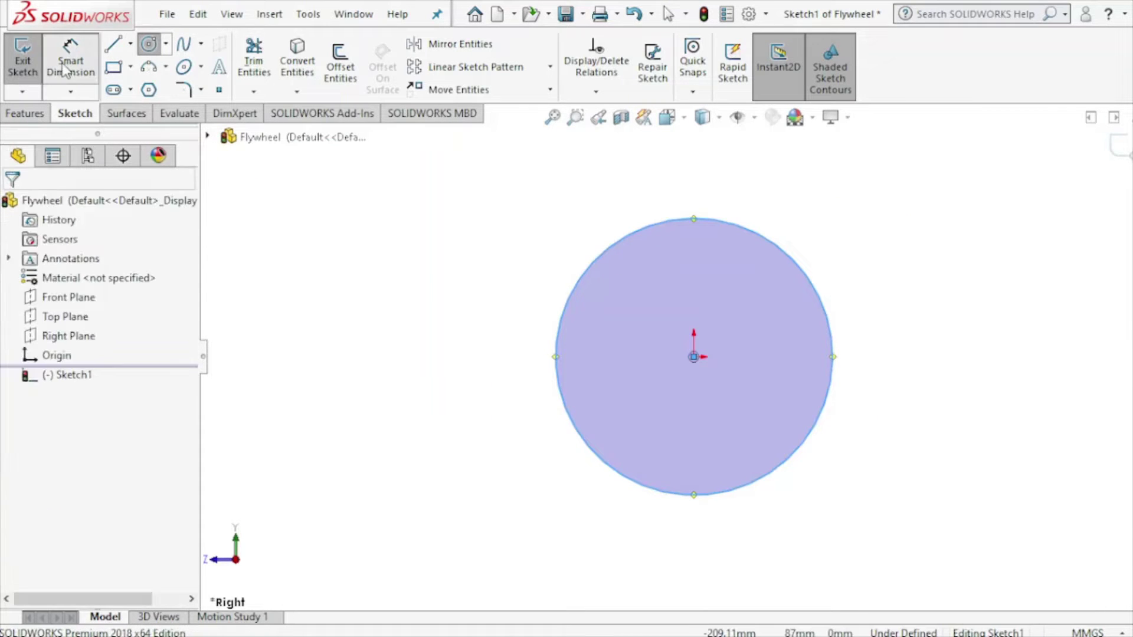
pyautogui.click(617, 252)
pyautogui.click(501, 266)
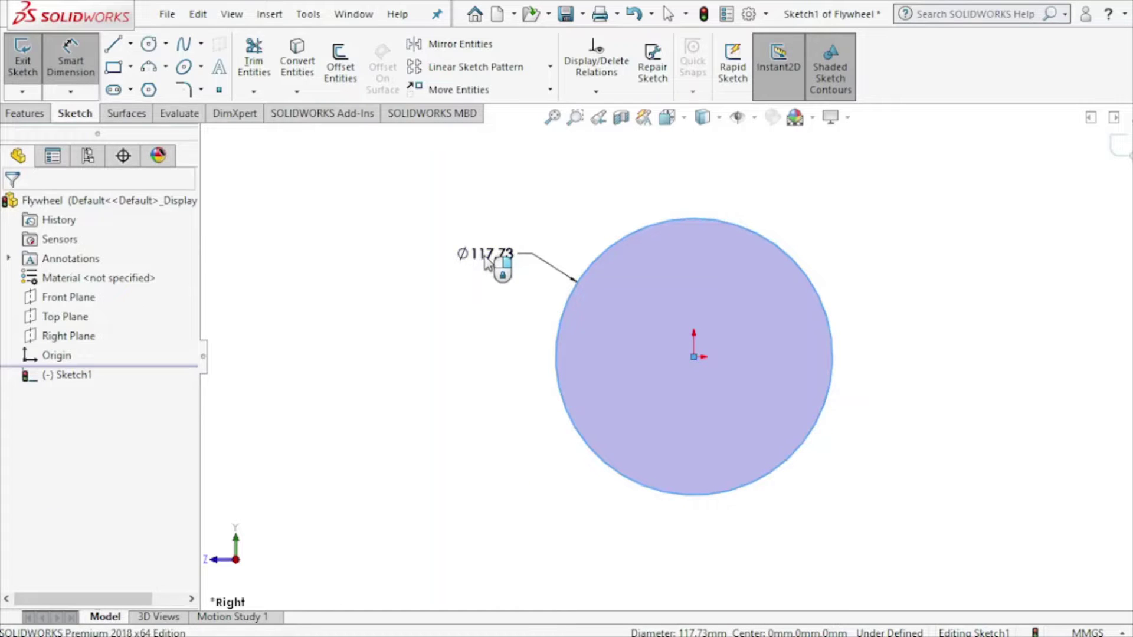
pyautogui.click(484, 262)
pyautogui.write('1.2m')
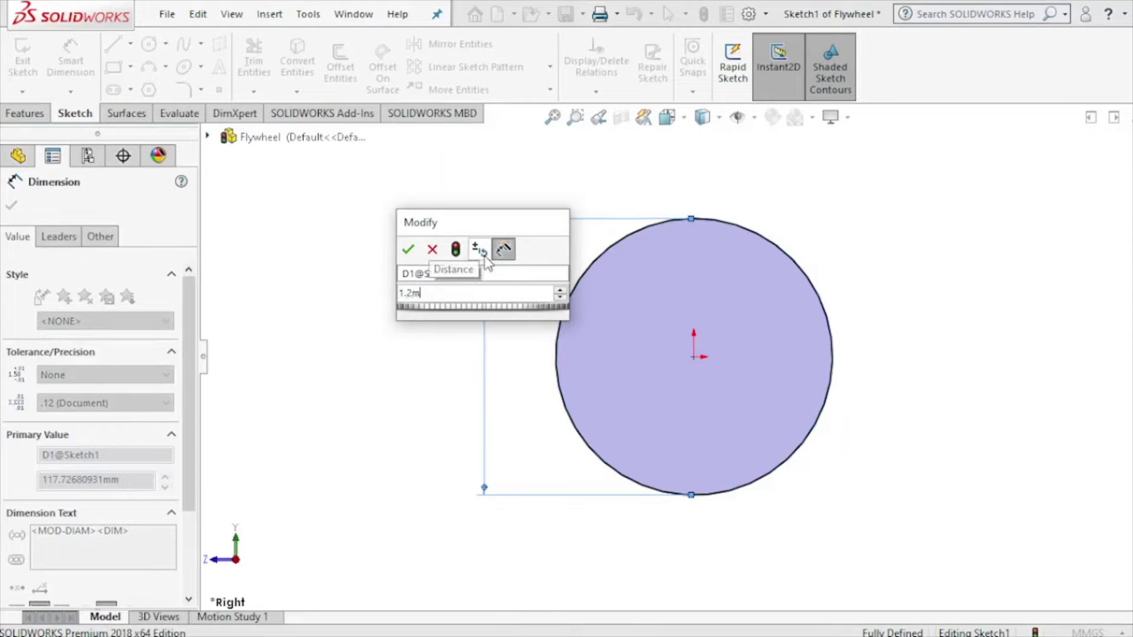
pyautogui.press('Return')
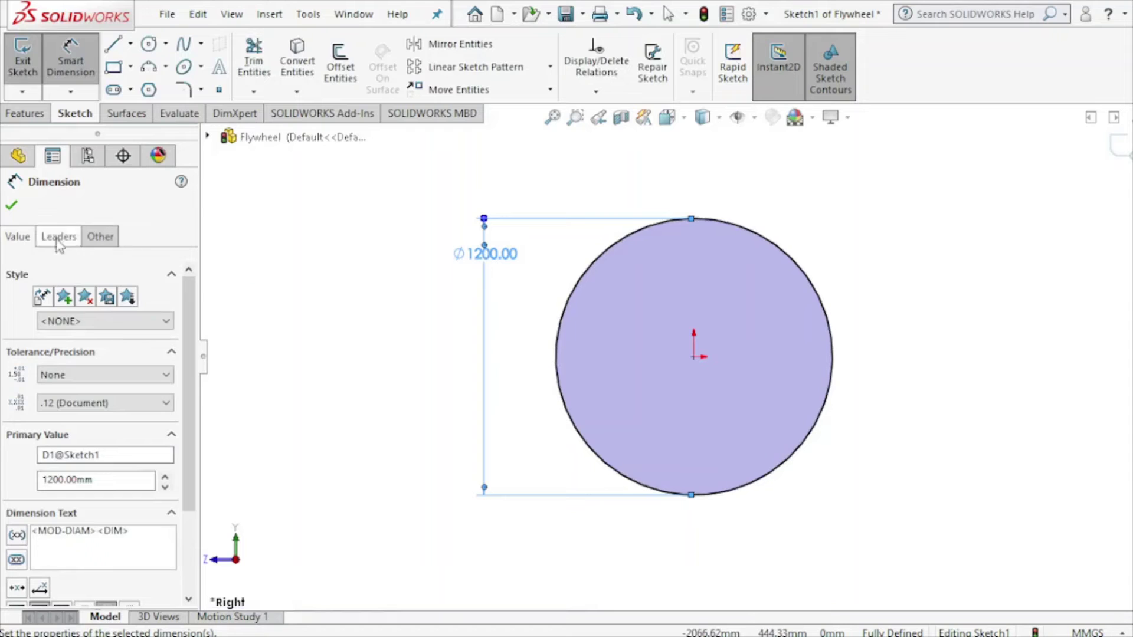
pyautogui.click(12, 205)
pyautogui.press('Escape')
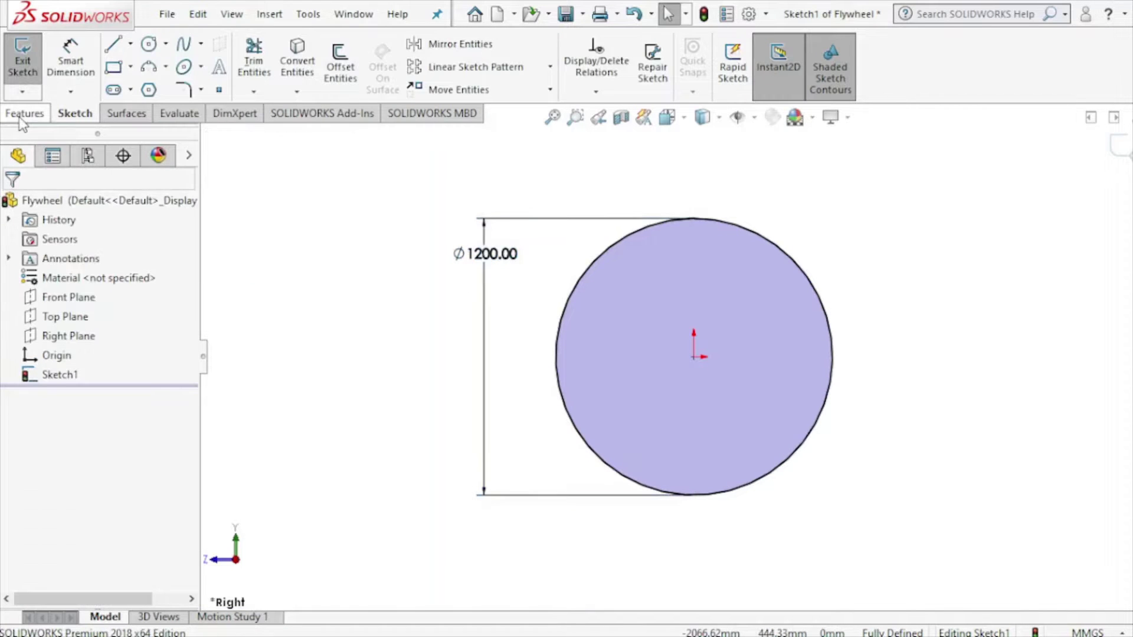
pyautogui.click(22, 115)
# Extrude the 1200 mm circle as a Blind boss 40 mm deep
pyautogui.click(26, 83)
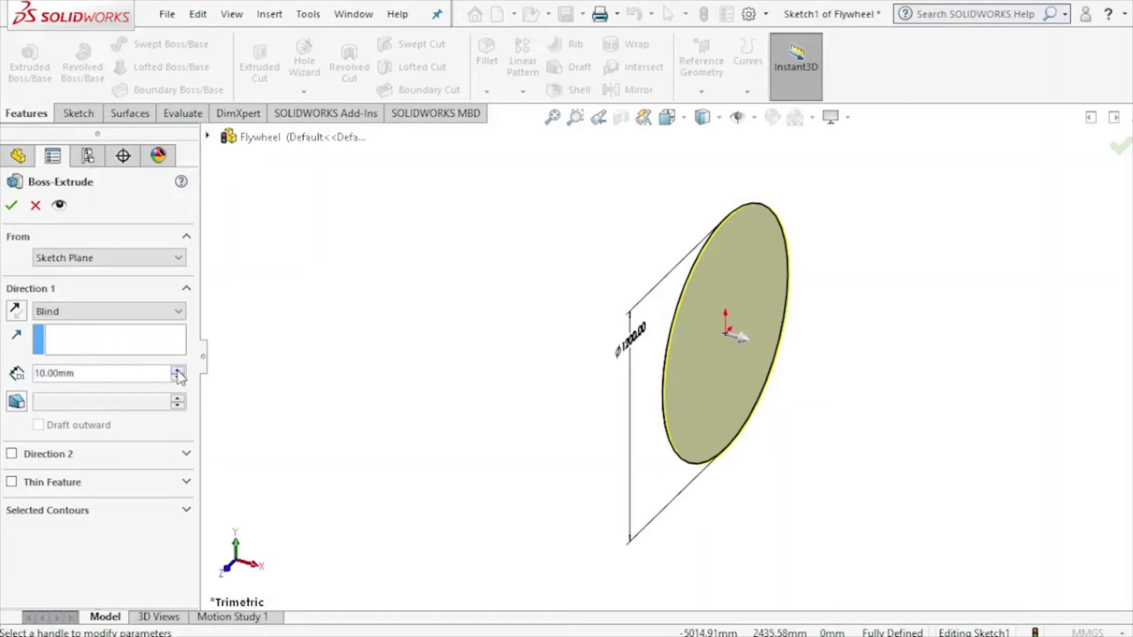
pyautogui.click(177, 370)
pyautogui.click(178, 370)
pyautogui.click(178, 371)
pyautogui.click(178, 371)
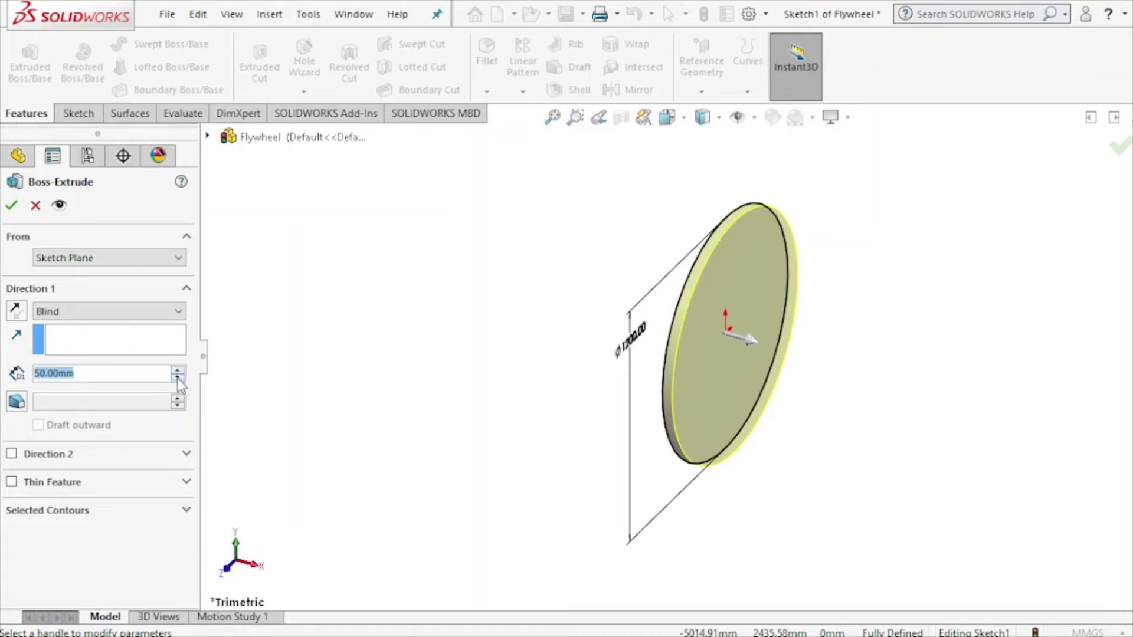
pyautogui.click(177, 378)
pyautogui.click(12, 205)
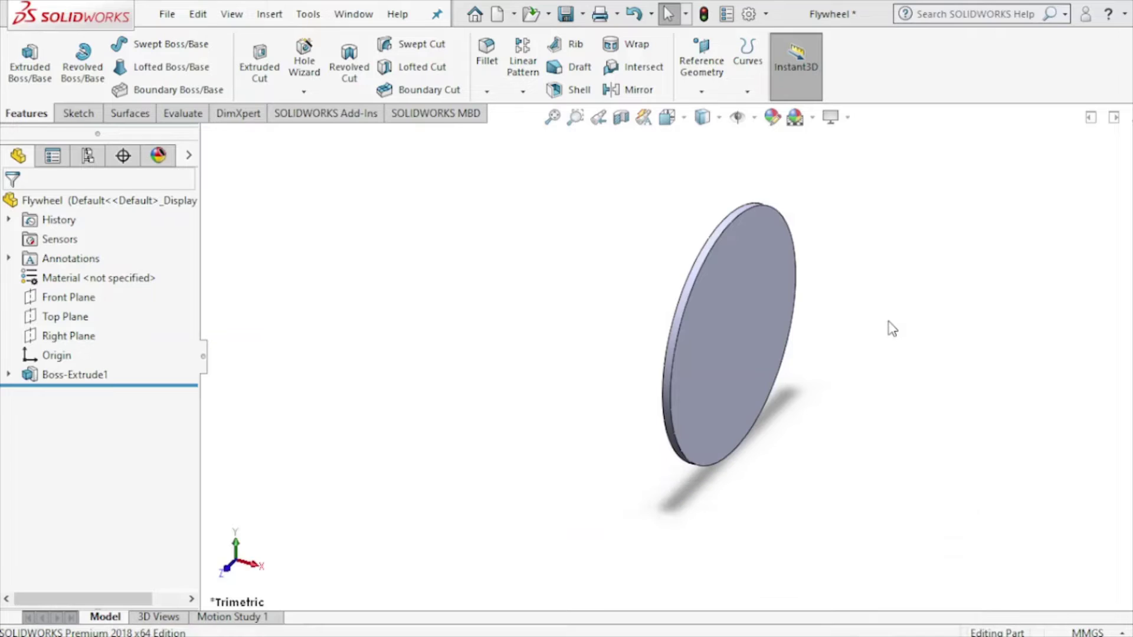
# Start a sketch on the disc's front face and view it Normal To
pyautogui.click(766, 302)
pyautogui.click(845, 250)
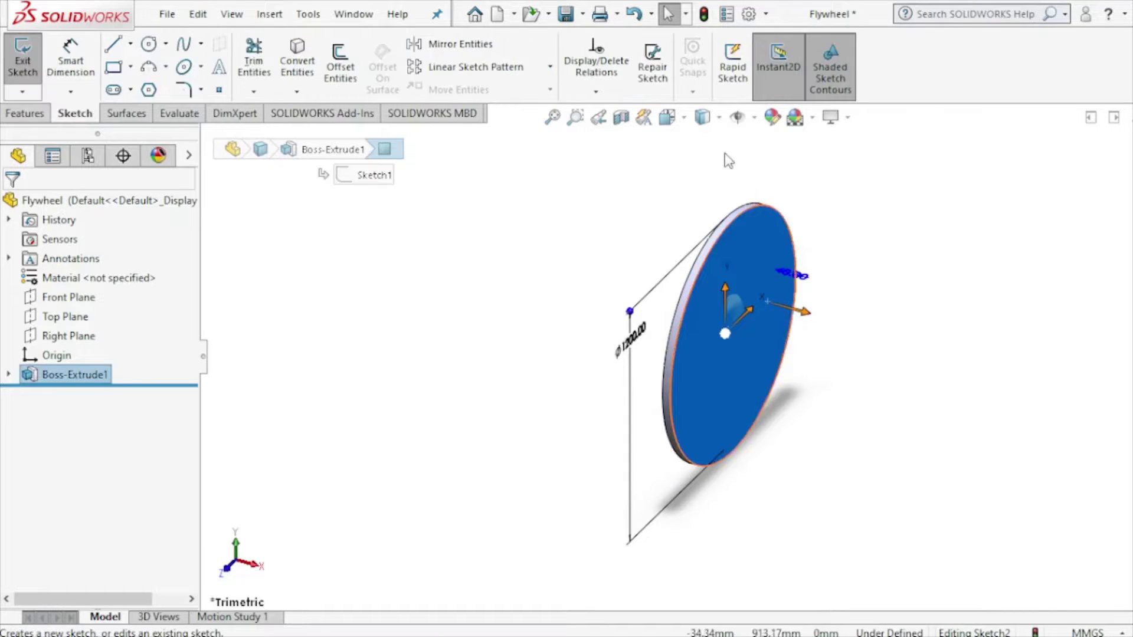
pyautogui.click(667, 116)
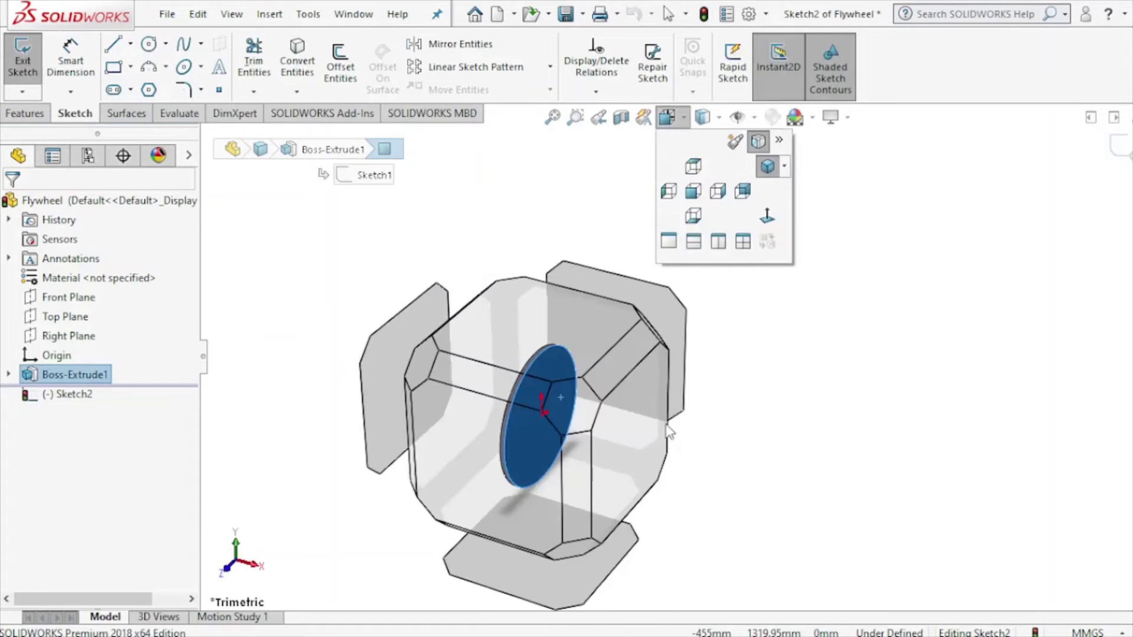
pyautogui.click(616, 455)
# Offset the disc's outer edge 20 mm inward with Reverse checked
pyautogui.click(341, 65)
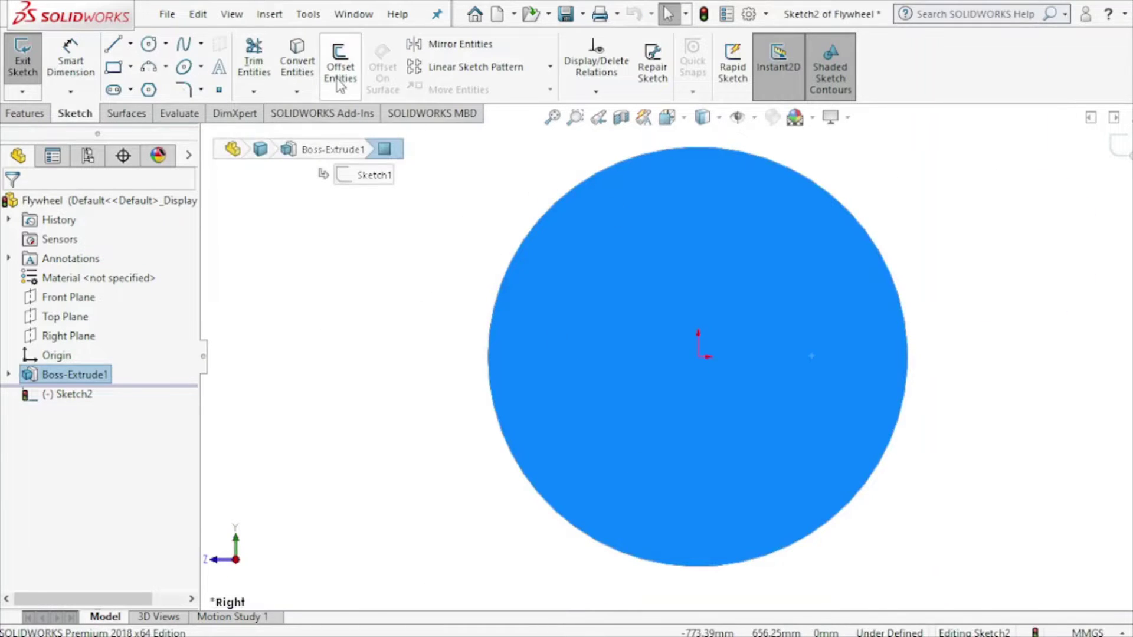
pyautogui.click(41, 296)
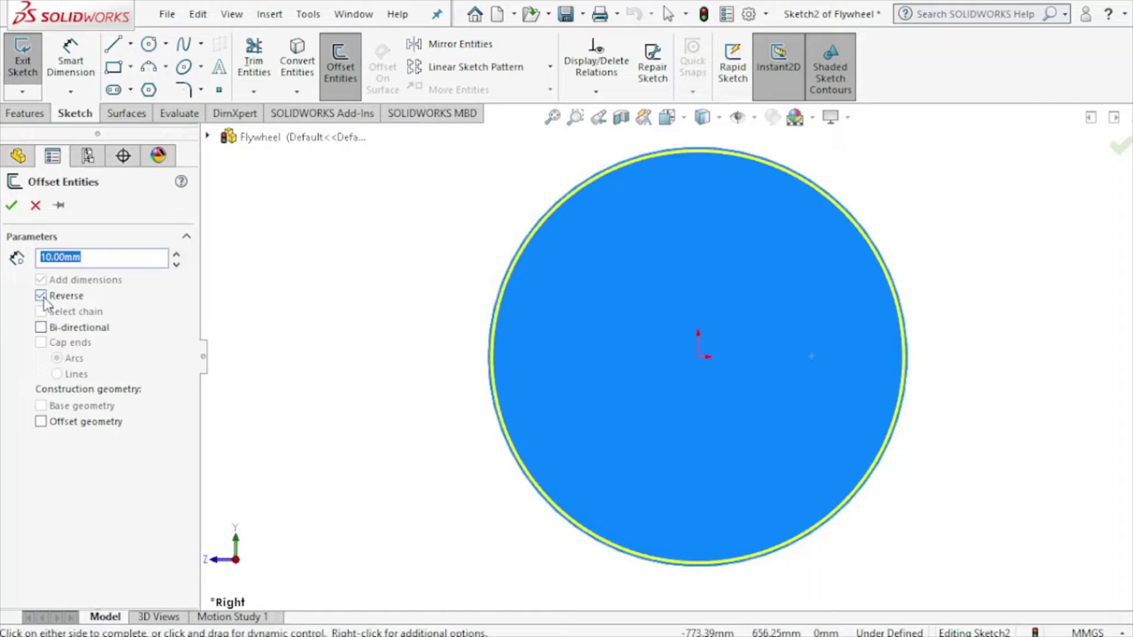
pyautogui.click(176, 253)
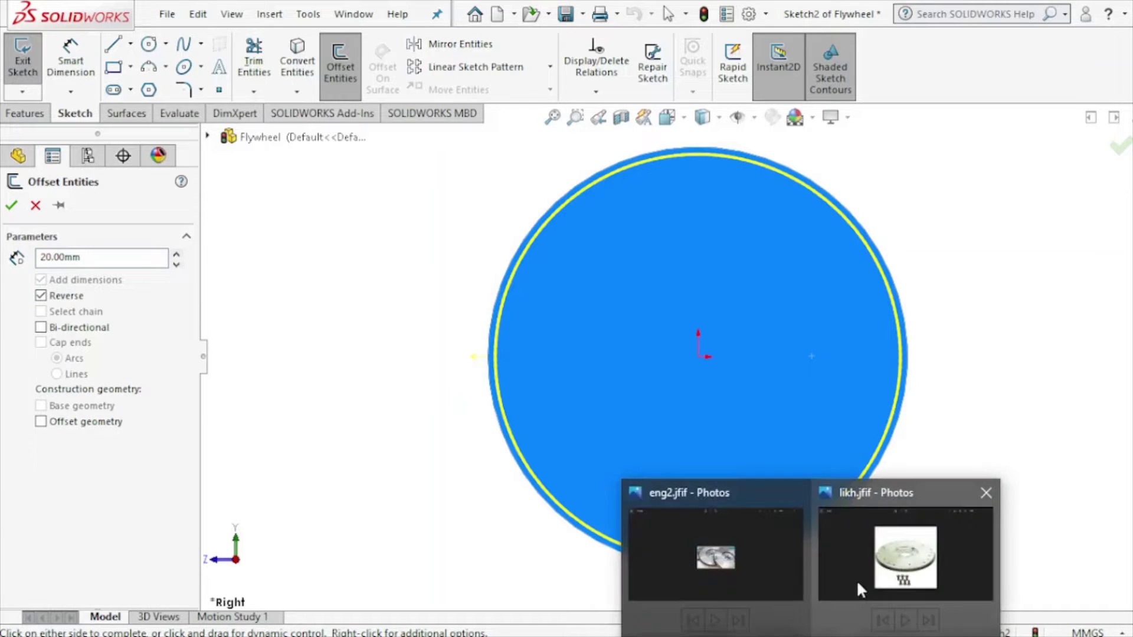
pyautogui.moveTo(699, 265)
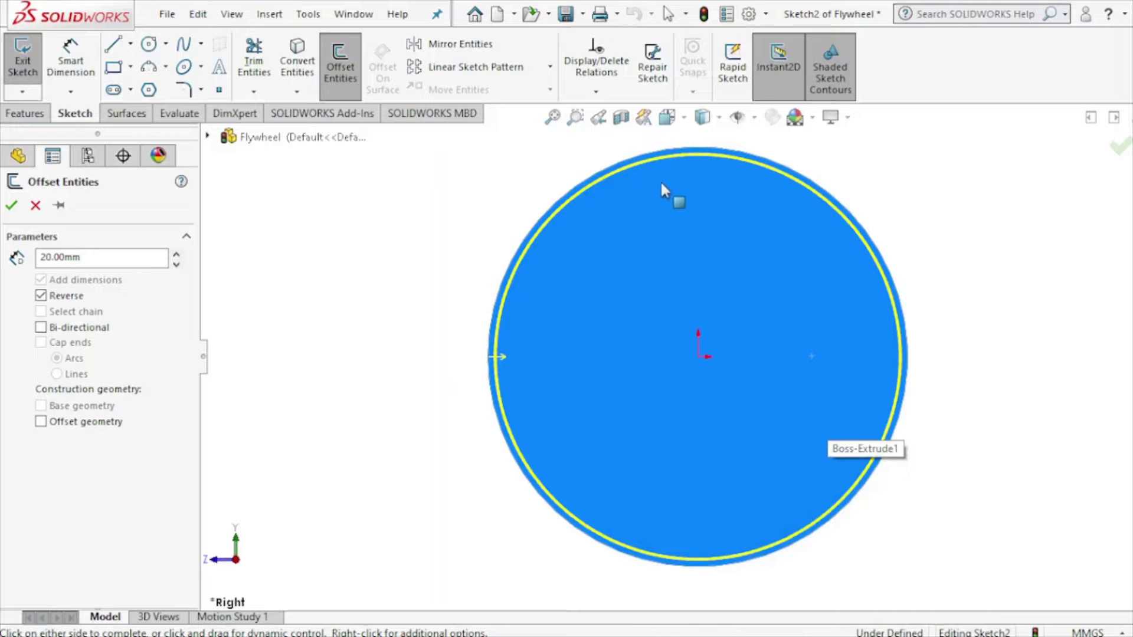
pyautogui.scroll(-2, 661, 183)
pyautogui.scroll(1, 661, 182)
pyautogui.scroll(1, 655, 188)
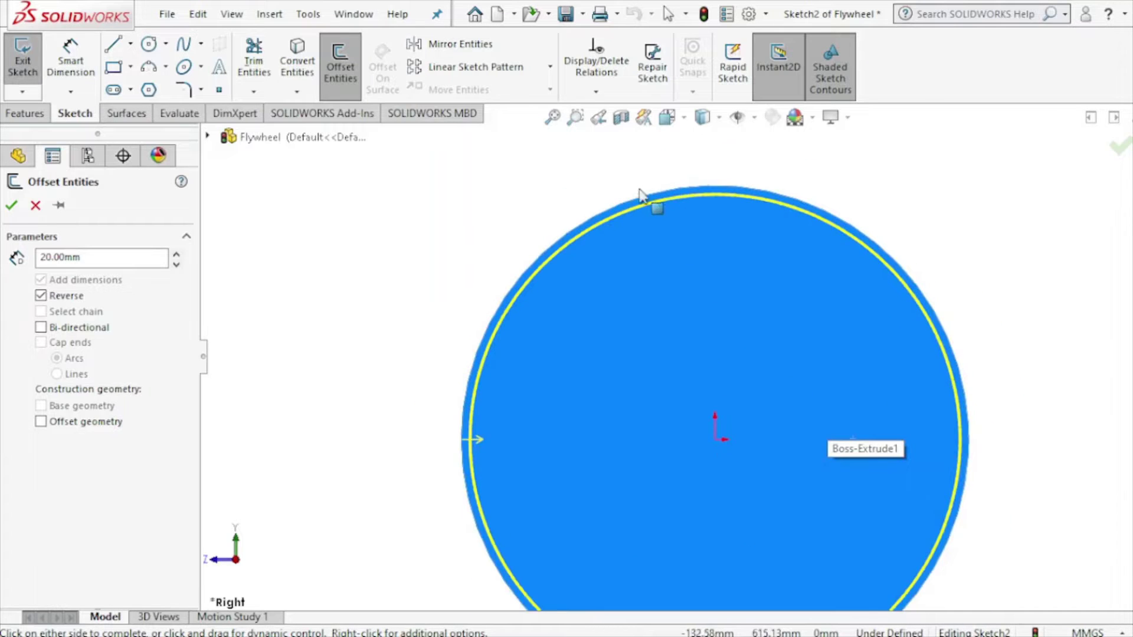
pyautogui.click(10, 208)
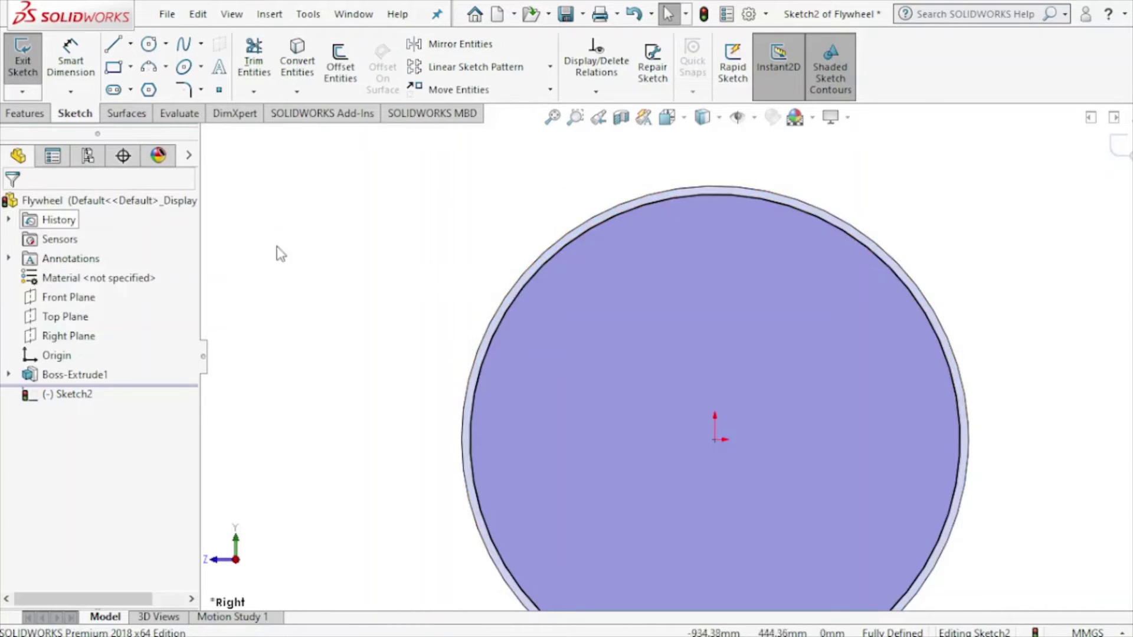
# Extrude the offset circle as a 40 mm Blind boss merged onto the disc
pyautogui.click(26, 109)
pyautogui.click(30, 62)
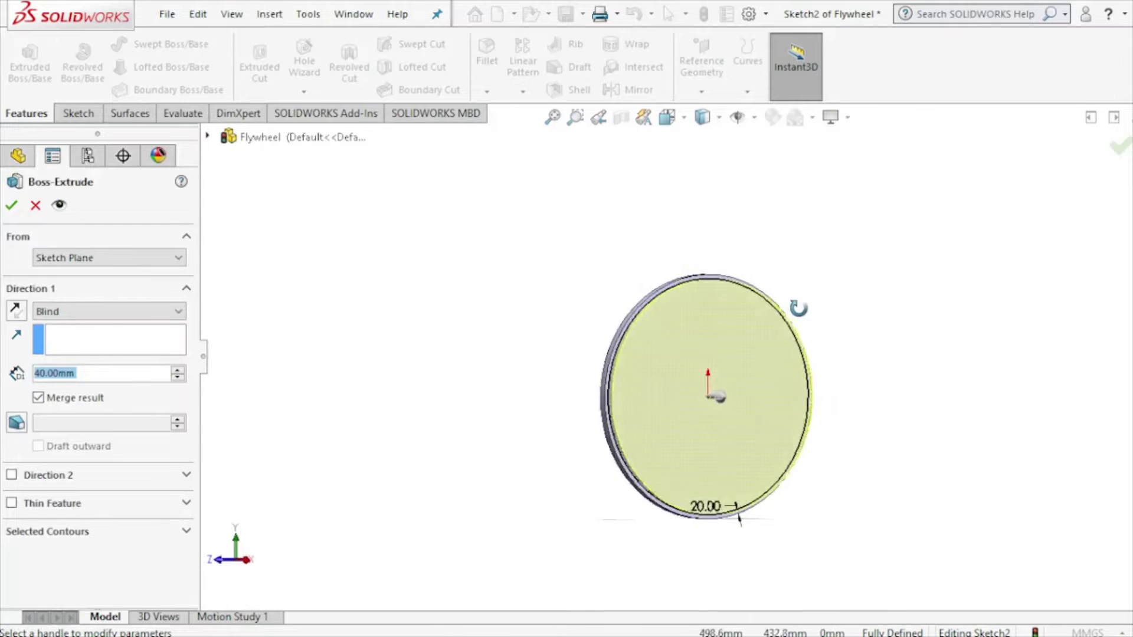
pyautogui.click(178, 377)
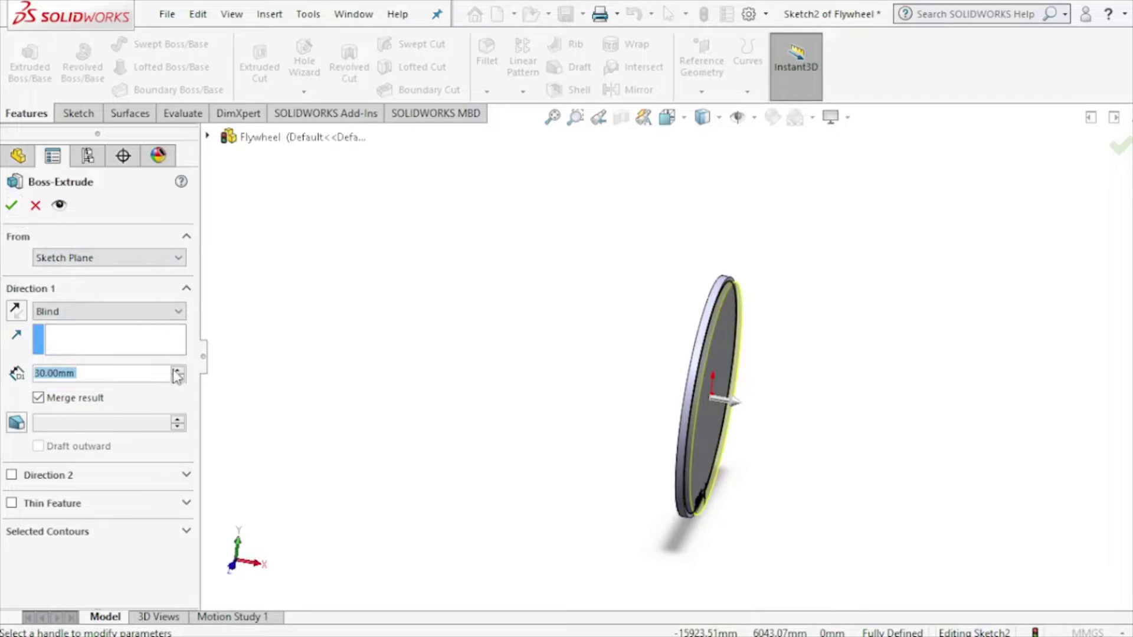
pyautogui.click(12, 206)
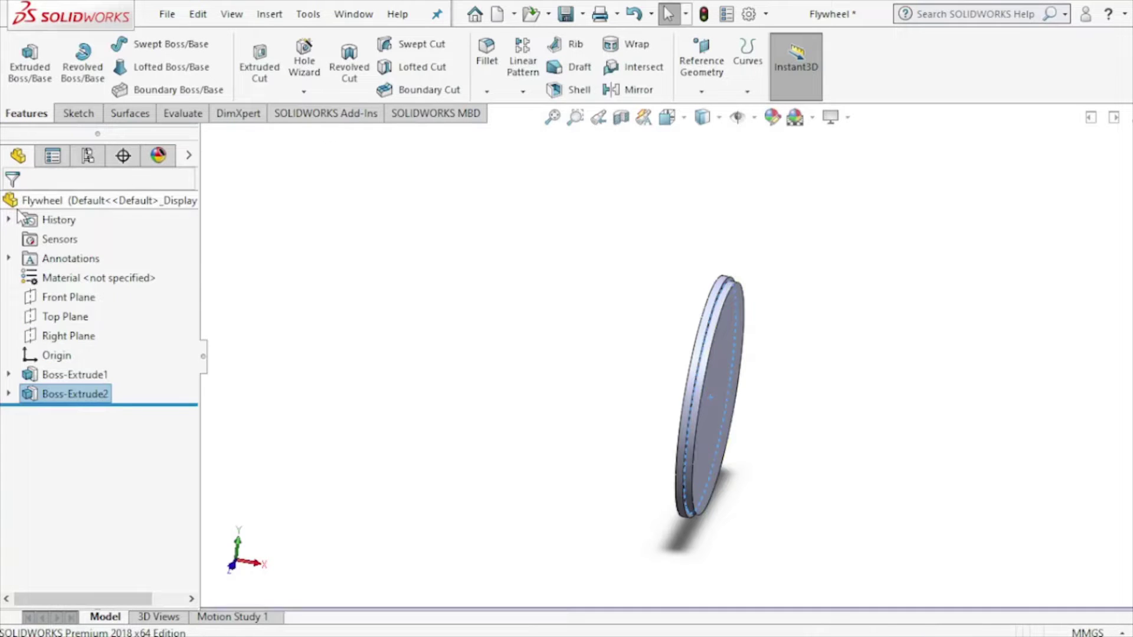
# Edit Boss-Extrude1 to a 30 mm depth and orbit the flywheel face-on
pyautogui.click(70, 381)
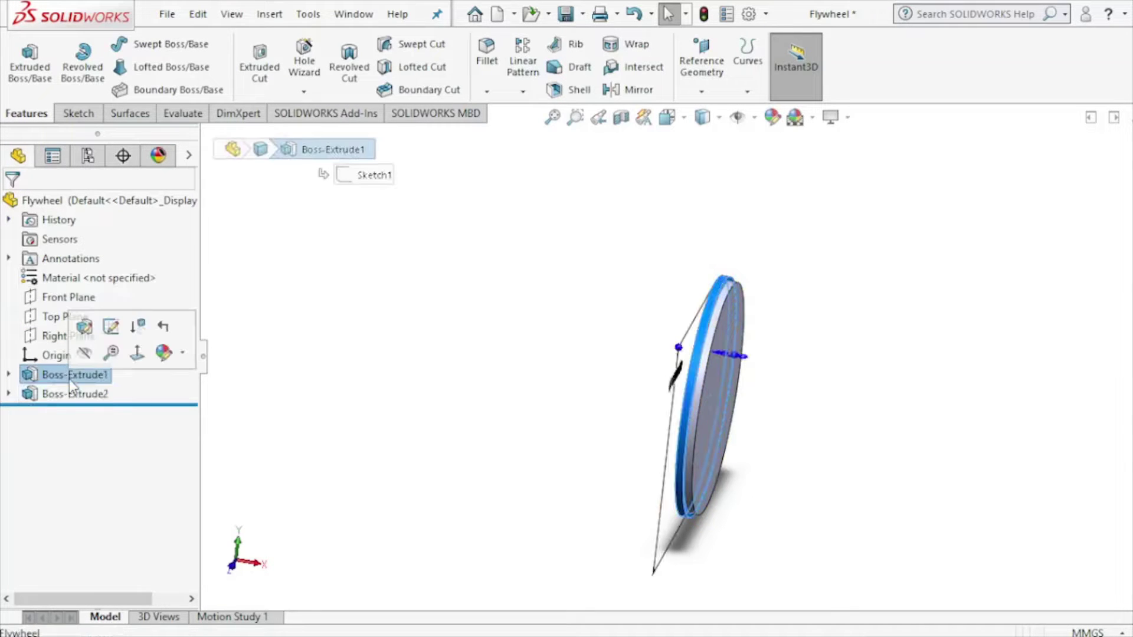
pyautogui.click(82, 330)
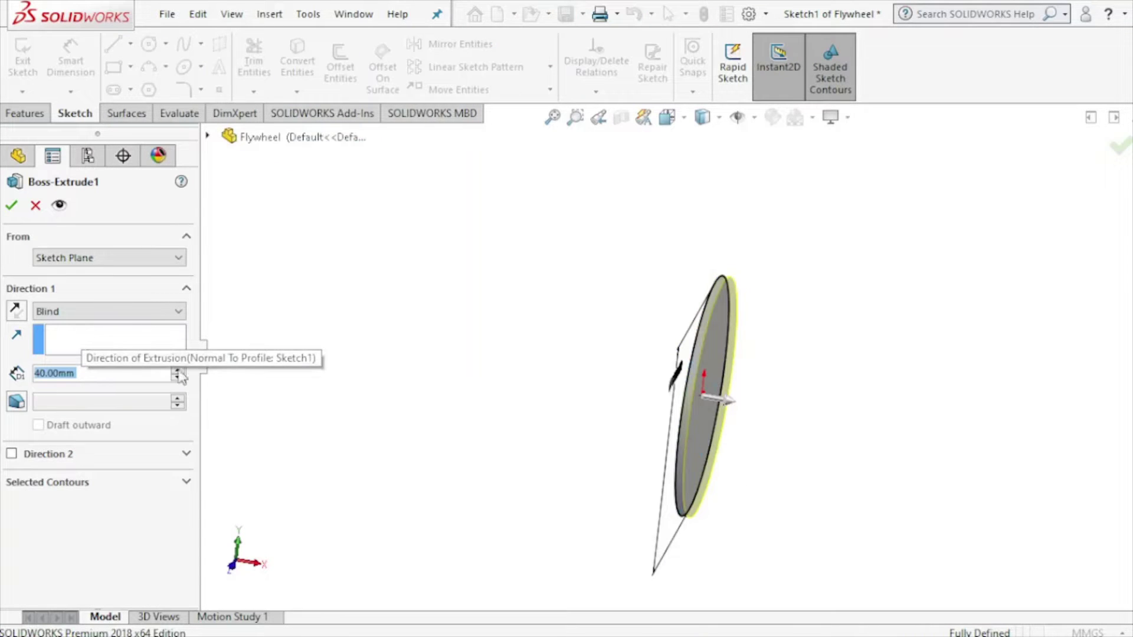
pyautogui.click(177, 377)
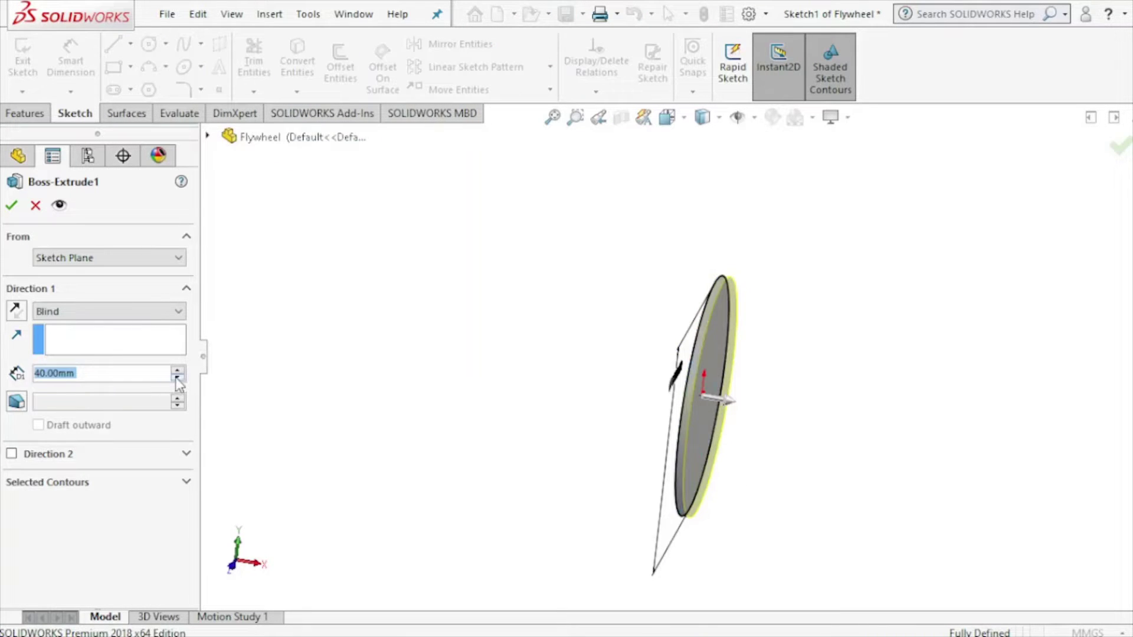
pyautogui.click(12, 207)
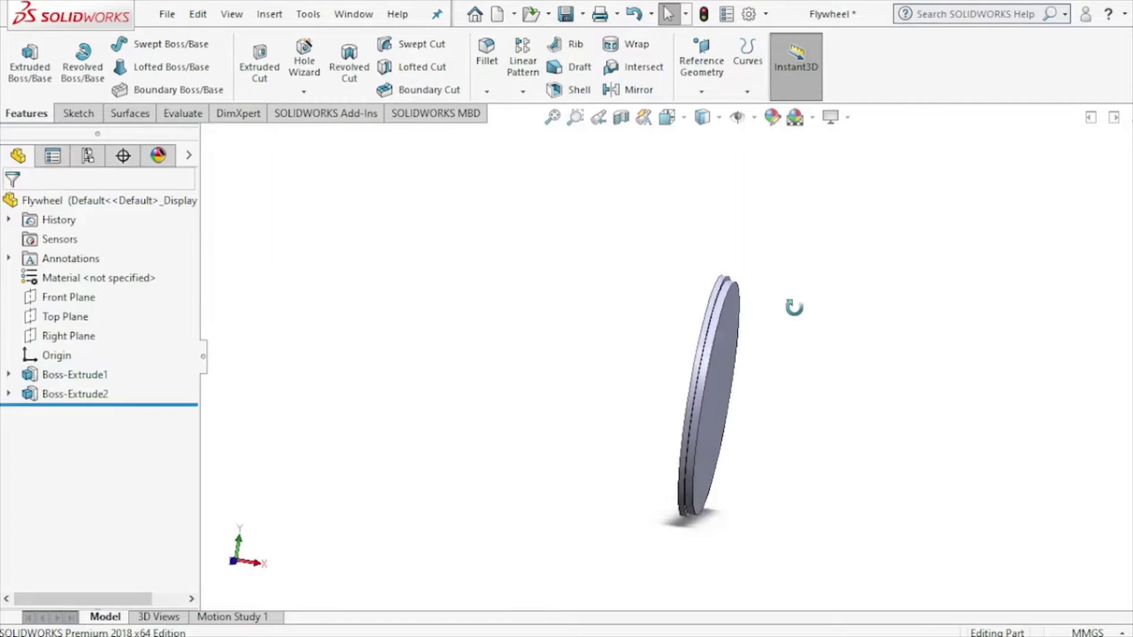
pyautogui.moveTo(794, 307)
pyautogui.mouseDown(button='middle')
pyautogui.moveTo(726, 291)
pyautogui.moveTo(705, 260)
pyautogui.mouseUp(button='middle')
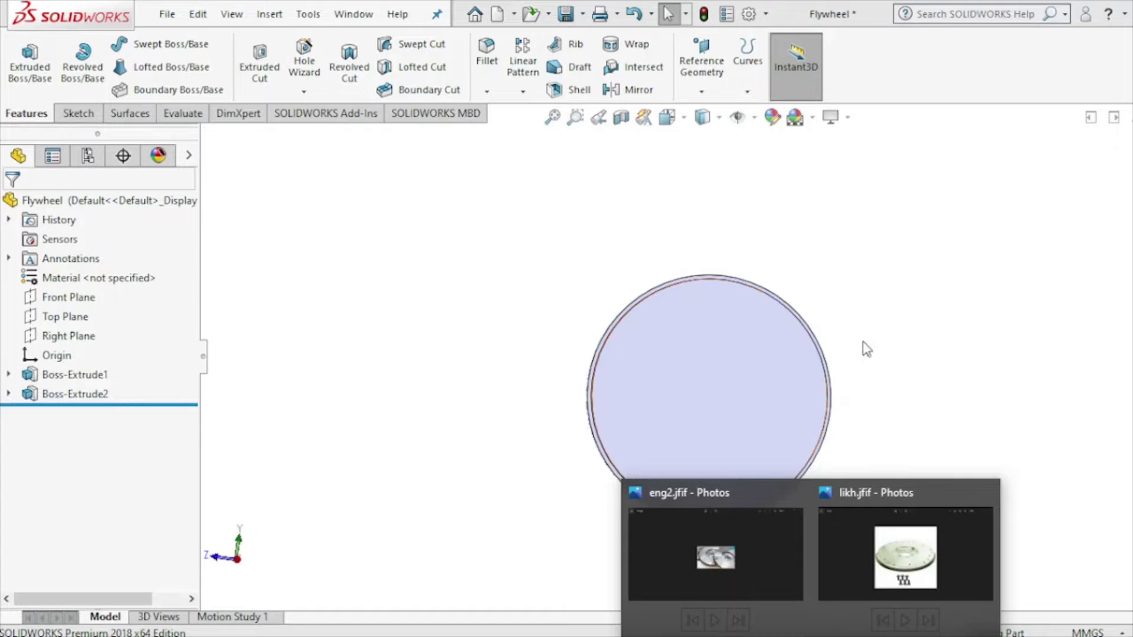
# Start a new sketch on the Right Plane
pyautogui.click(54, 334)
pyautogui.click(75, 311)
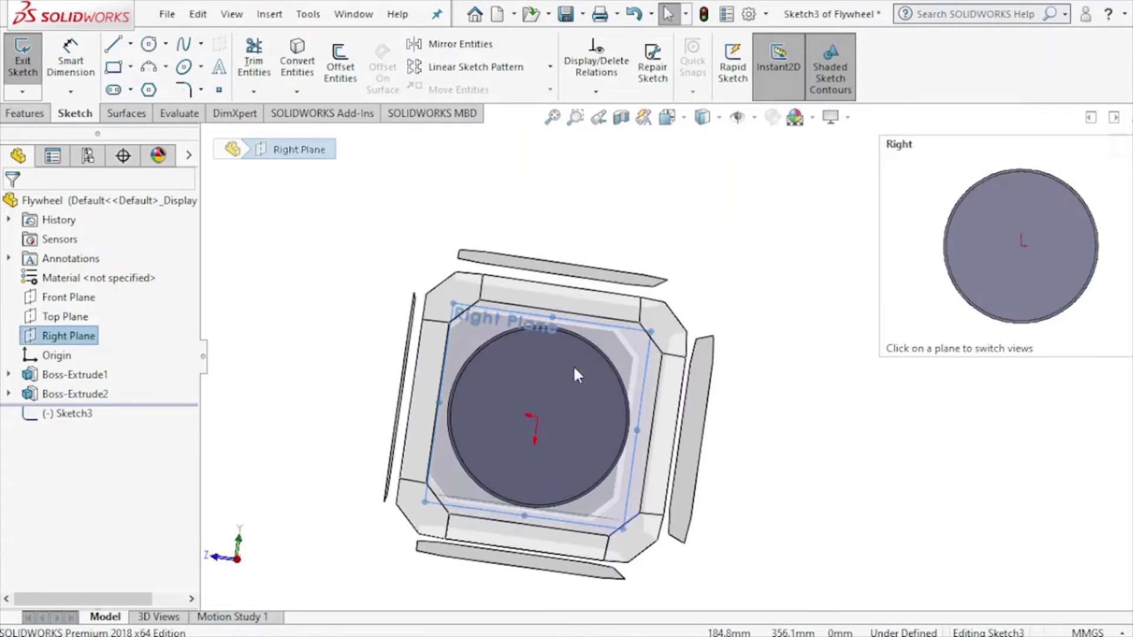
pyautogui.scroll(5, 693, 178)
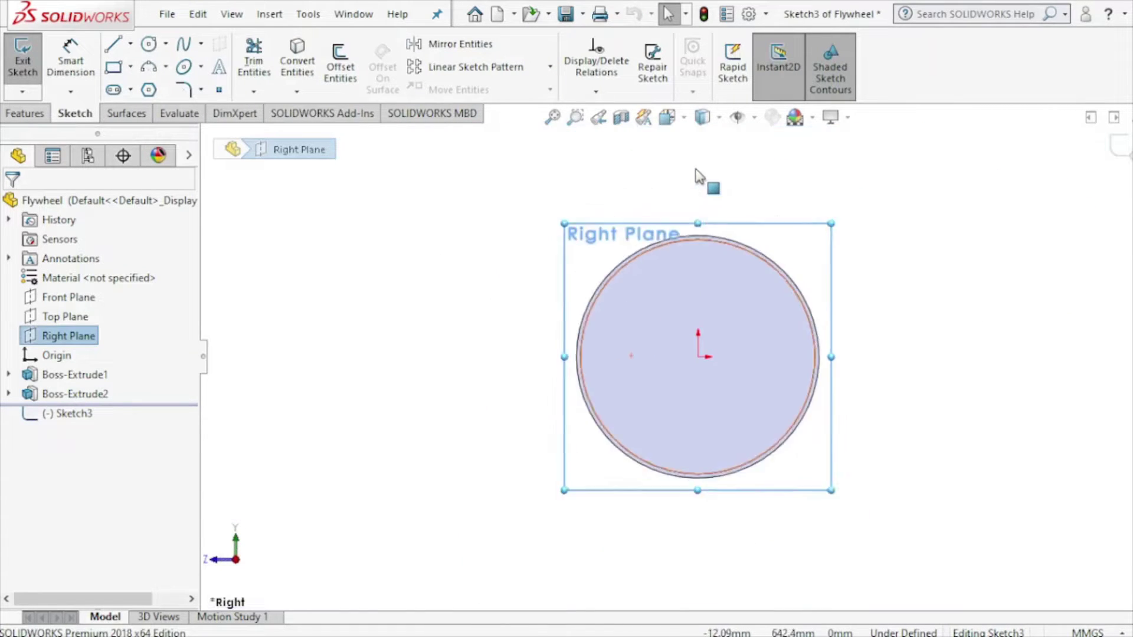
pyautogui.scroll(-5, 702, 177)
pyautogui.scroll(-3, 723, 426)
pyautogui.scroll(-2, 723, 427)
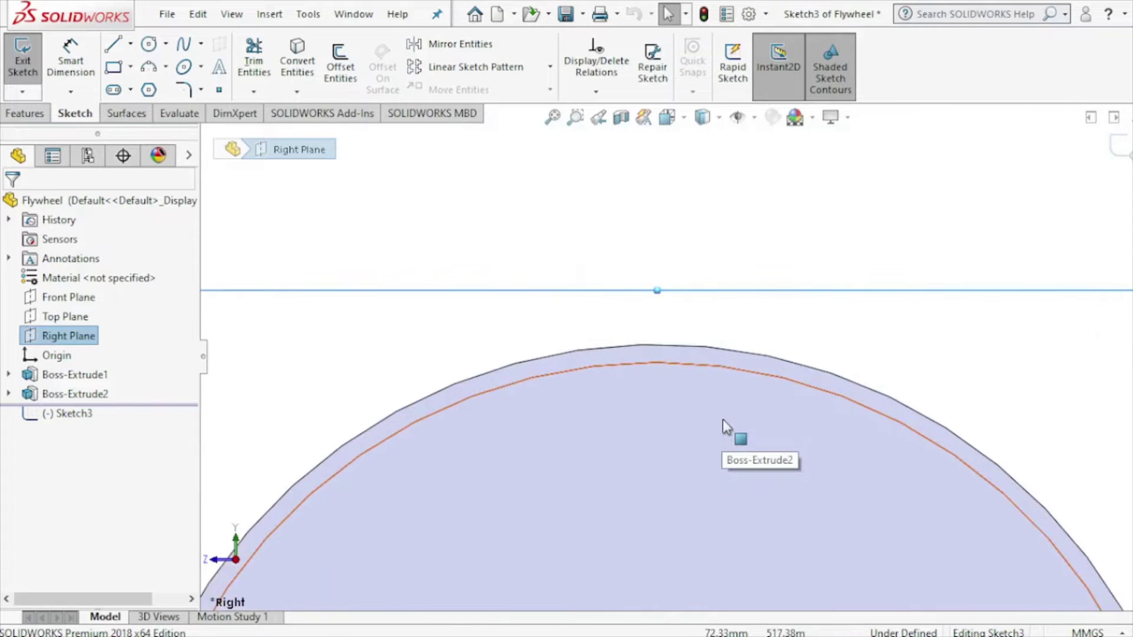
pyautogui.scroll(-3, 724, 425)
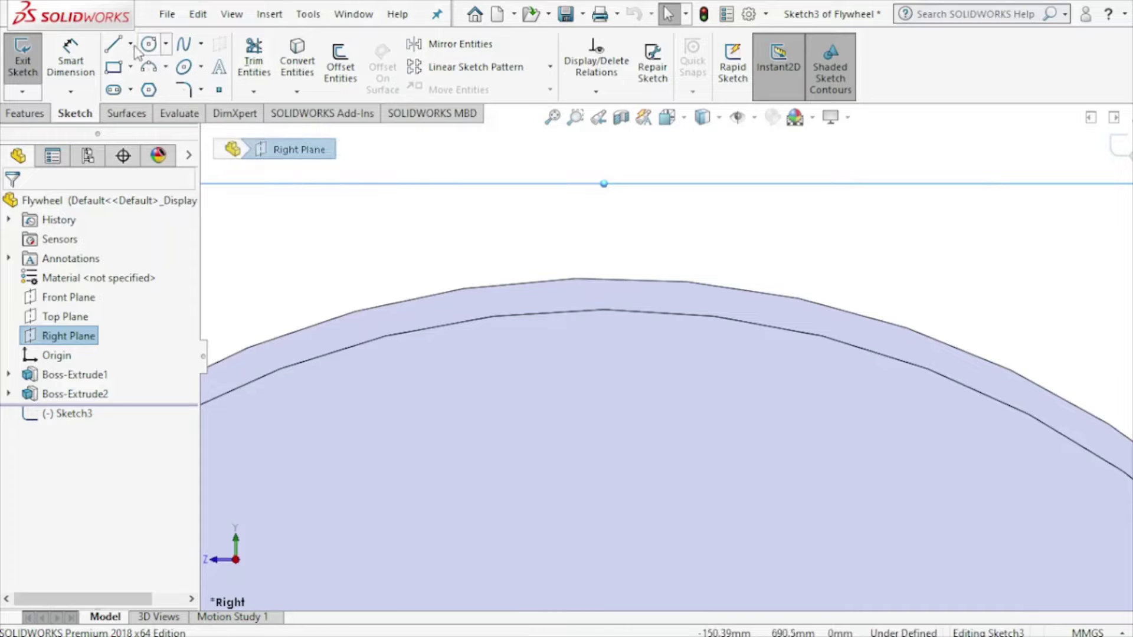
# Draw a vertical centreline from the origin up to the top of the rim
pyautogui.click(130, 43)
pyautogui.click(154, 86)
pyautogui.scroll(3, 785, 352)
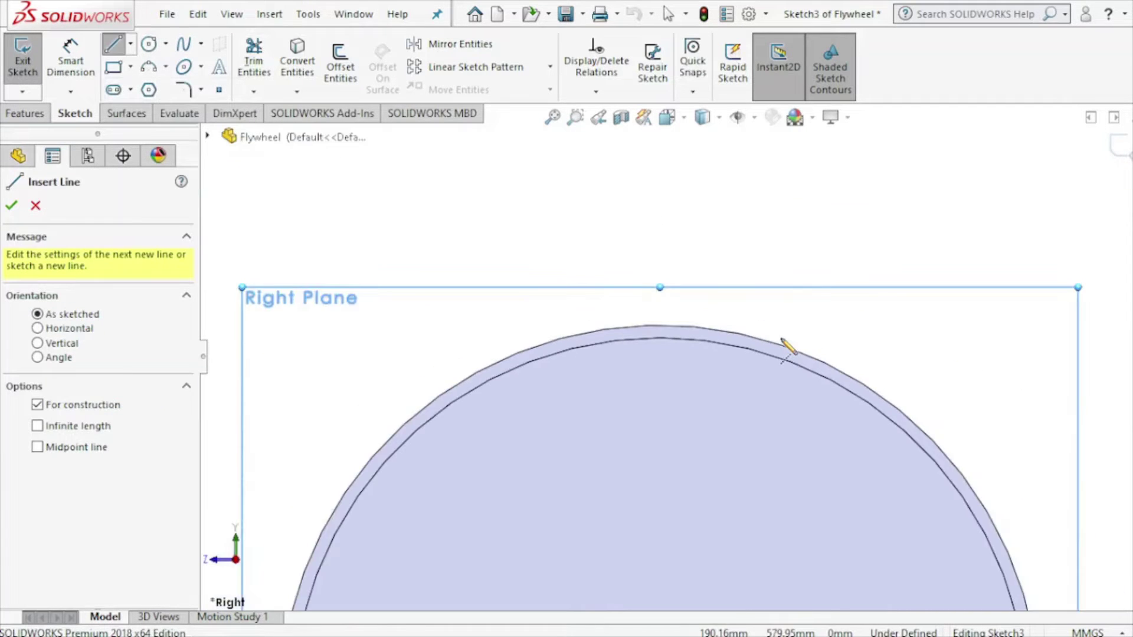
pyautogui.scroll(3, 789, 352)
pyautogui.click(680, 523)
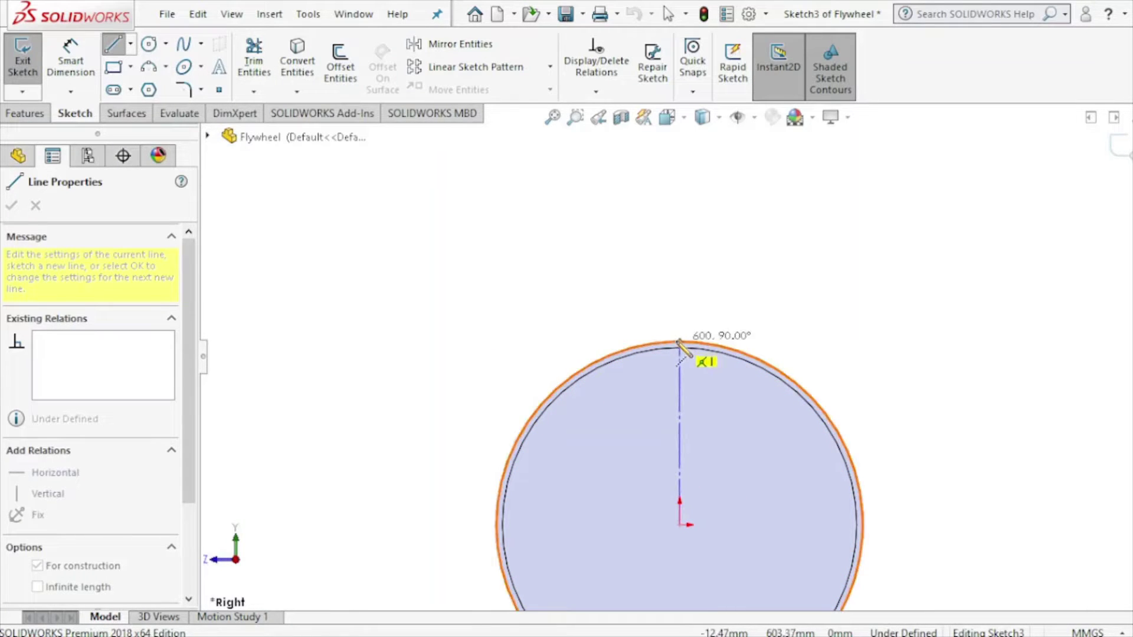
pyautogui.click(679, 342)
pyautogui.rightClick(715, 294)
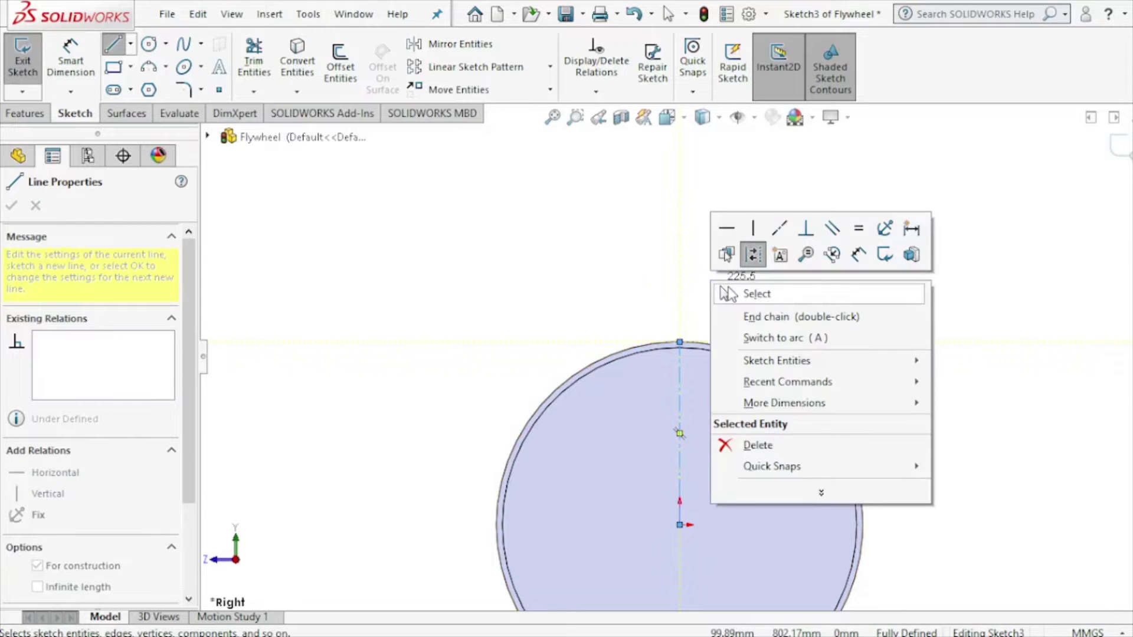
pyautogui.click(746, 293)
pyautogui.scroll(-2, 667, 346)
pyautogui.scroll(-2, 671, 345)
pyautogui.scroll(-3, 667, 346)
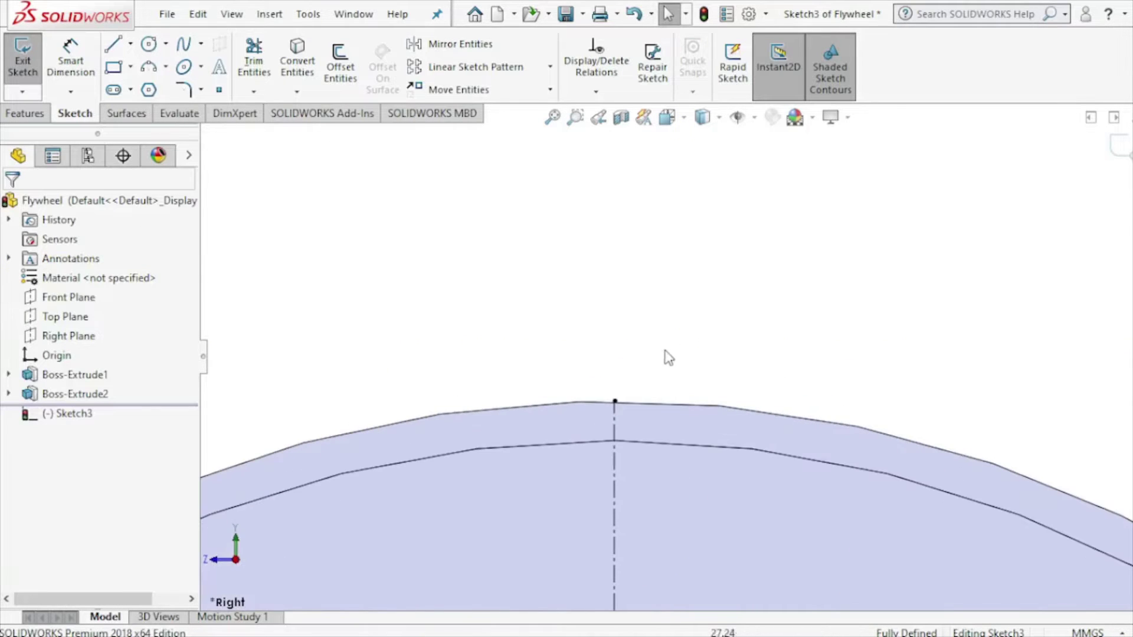
# Draw a short vertical centreline upward from the rim's top point
pyautogui.click(130, 44)
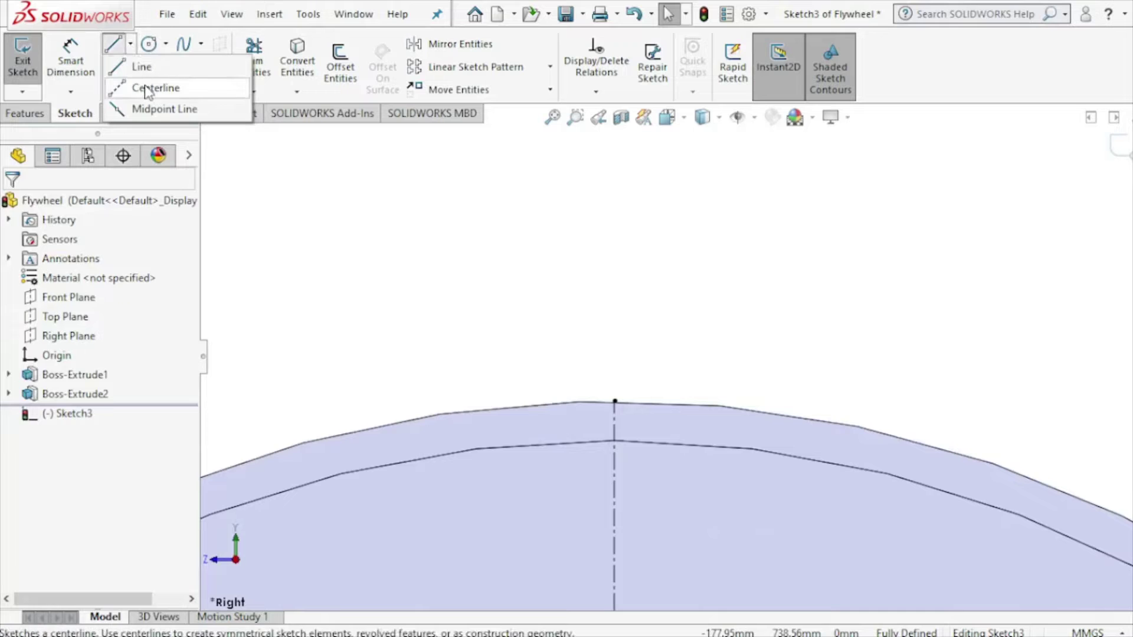
pyautogui.click(615, 401)
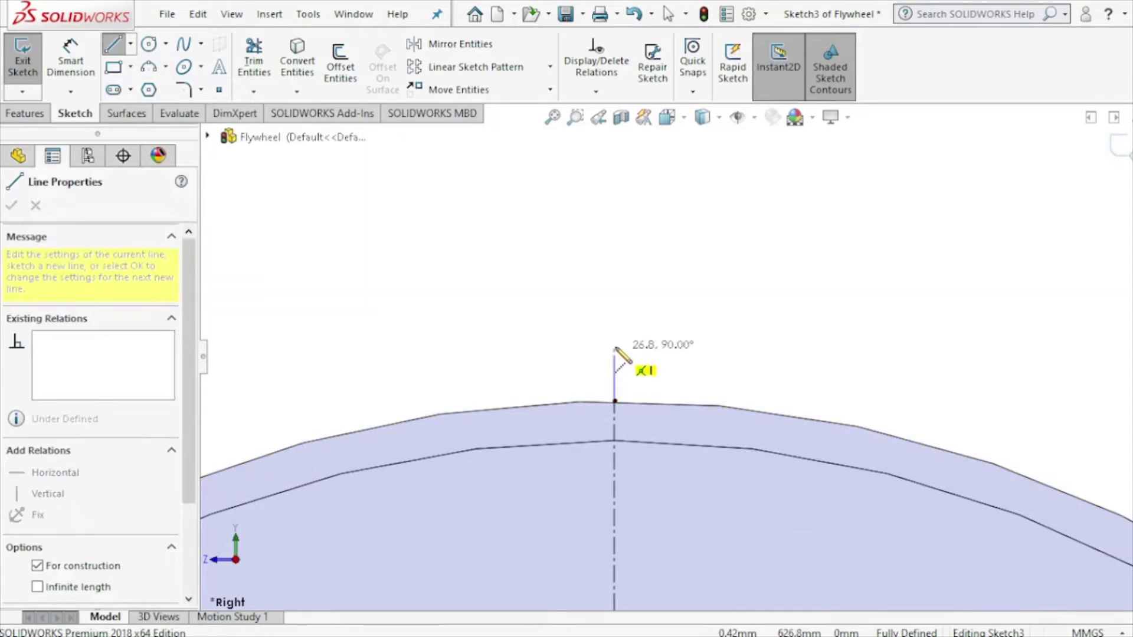
pyautogui.click(615, 311)
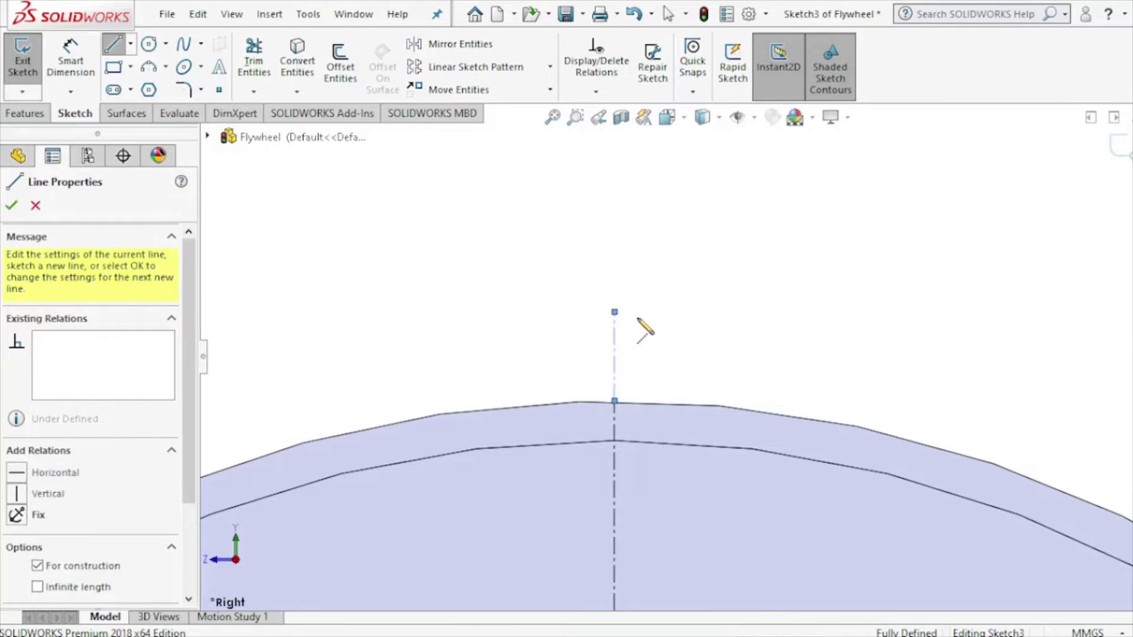
pyautogui.rightClick(658, 323)
pyautogui.click(686, 298)
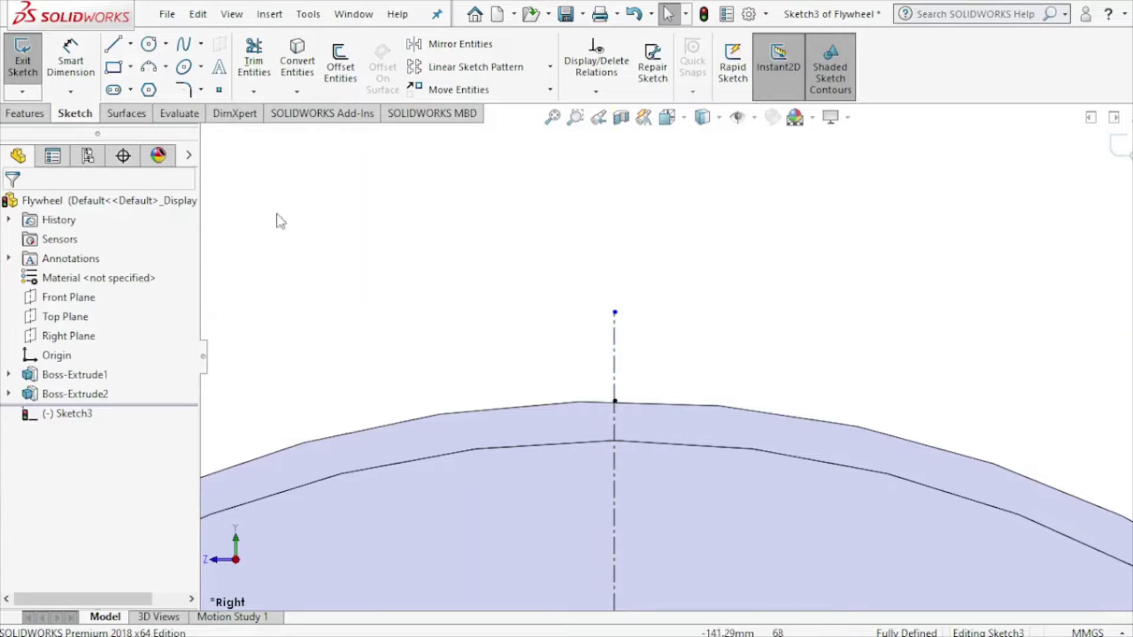
# Draw a slanted line from the centreline's top down-left onto the rim edge
pyautogui.press('l')
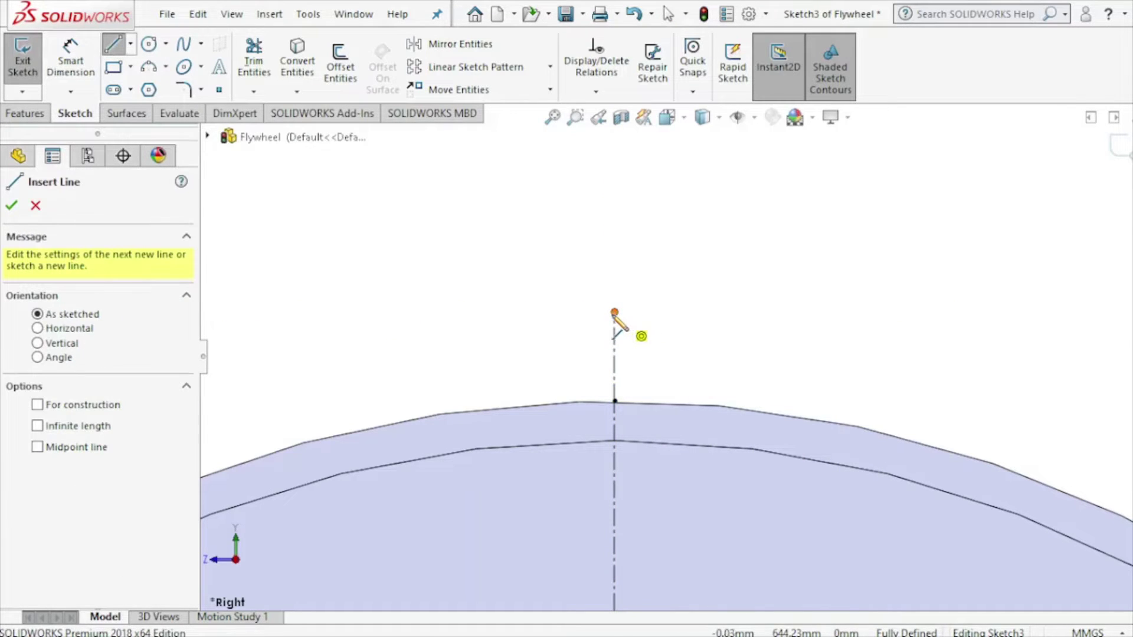
pyautogui.click(614, 313)
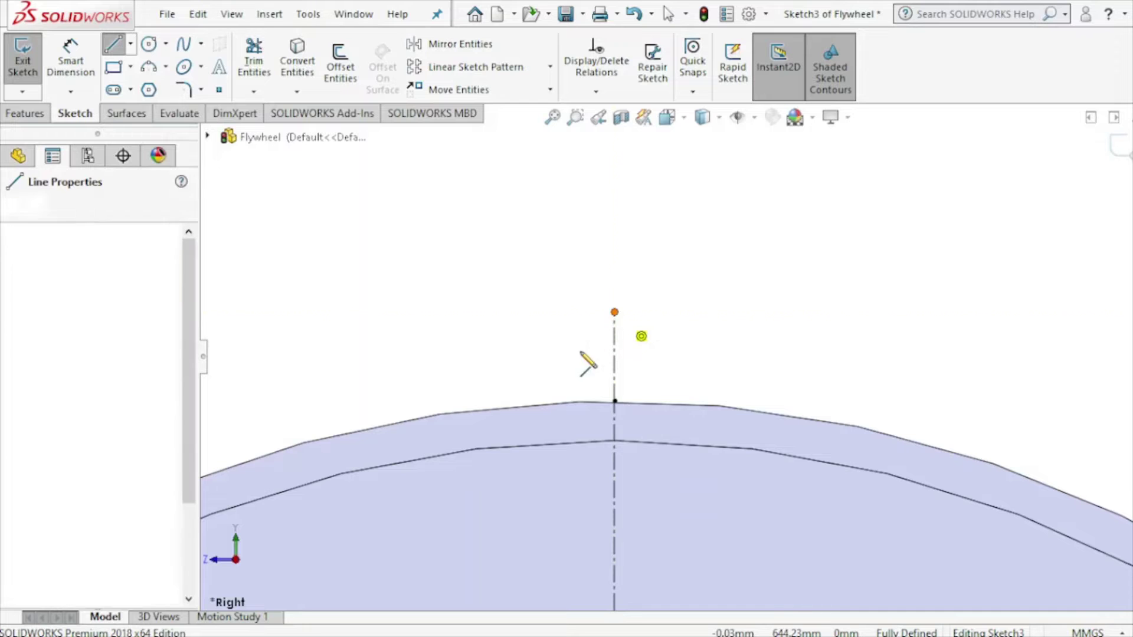
pyautogui.click(575, 402)
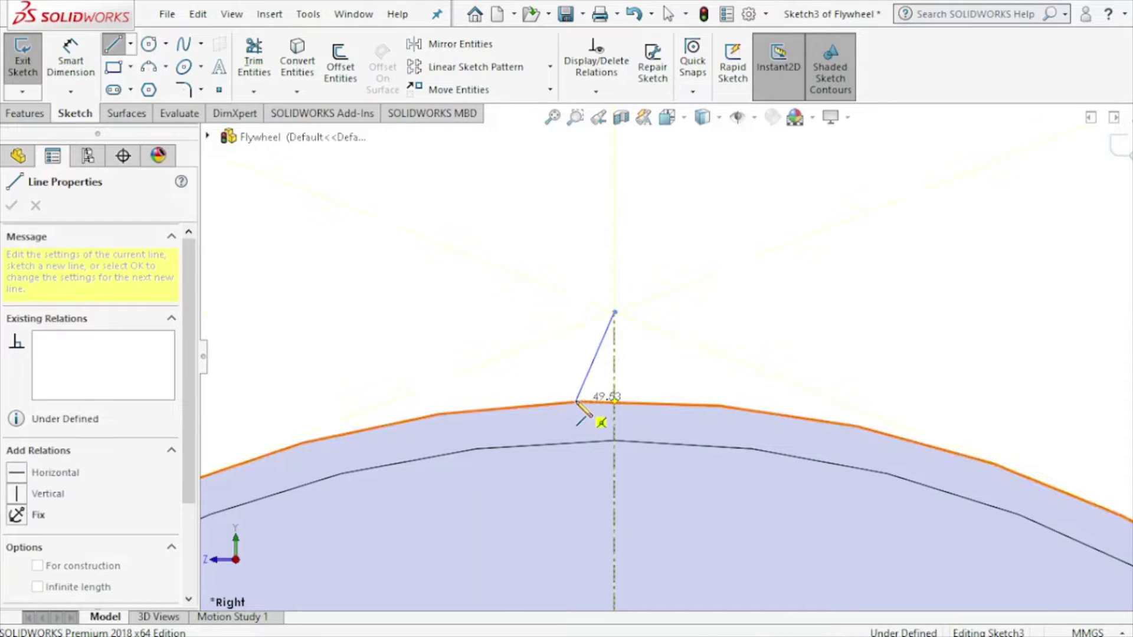
pyautogui.rightClick(533, 357)
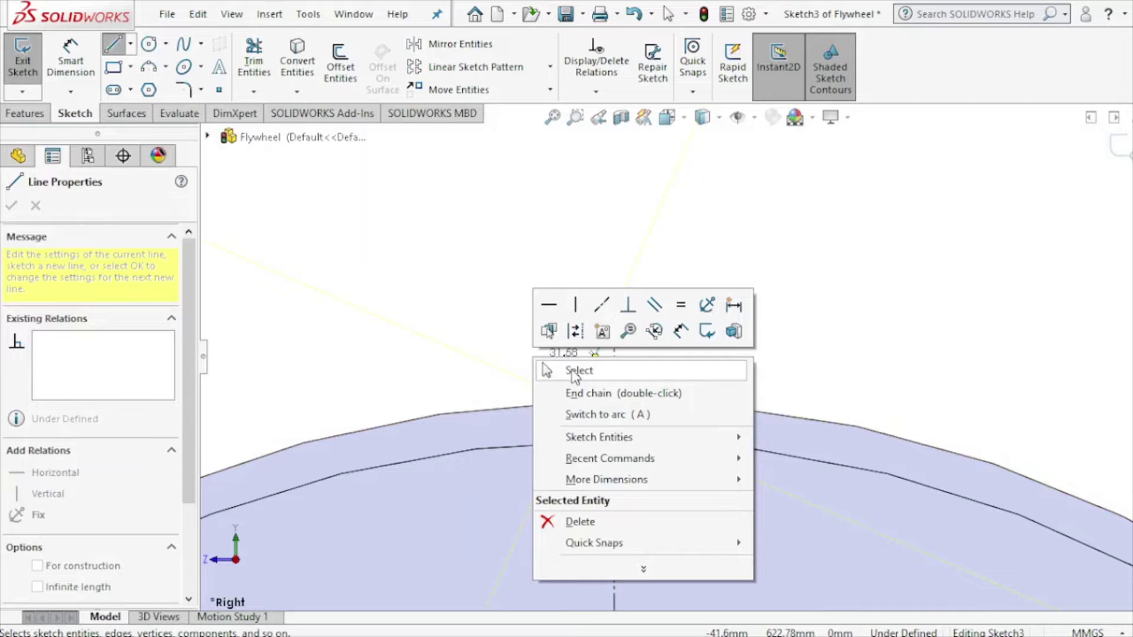
pyautogui.click(560, 368)
pyautogui.scroll(-4, 655, 326)
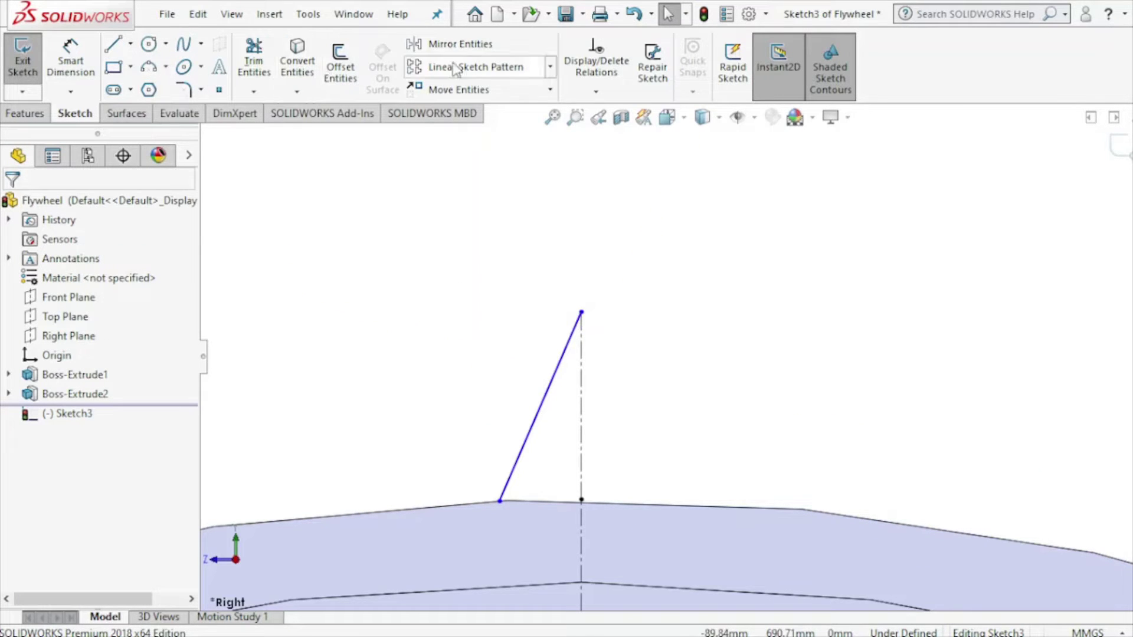
# Mirror slanted Line3 about centreline Line2 to form the tooth's second side
pyautogui.click(449, 43)
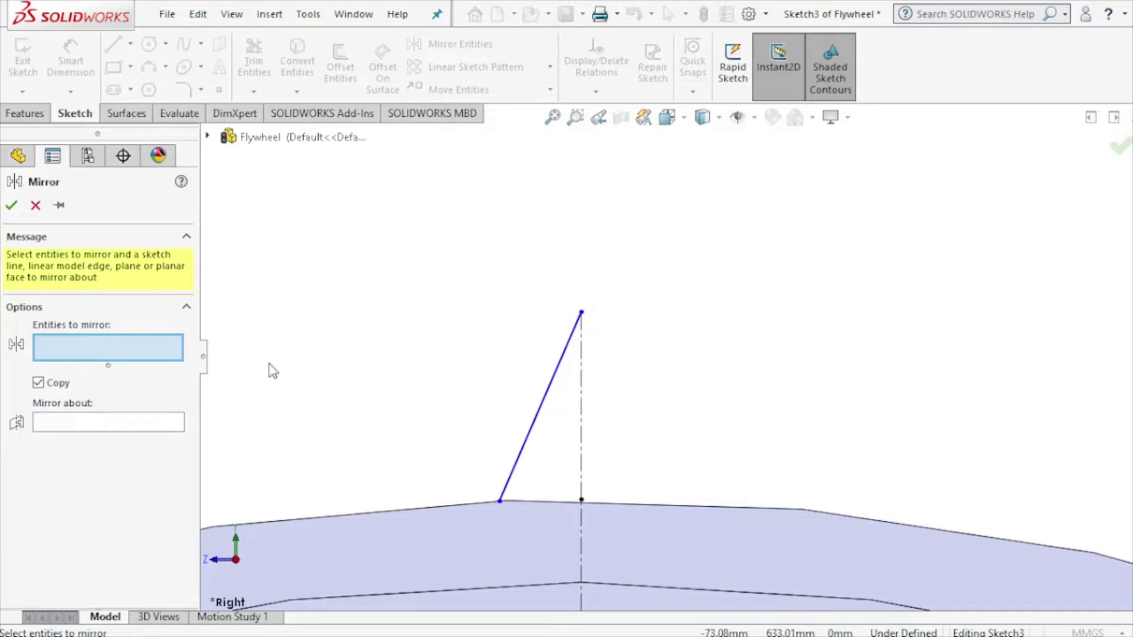
pyautogui.click(528, 434)
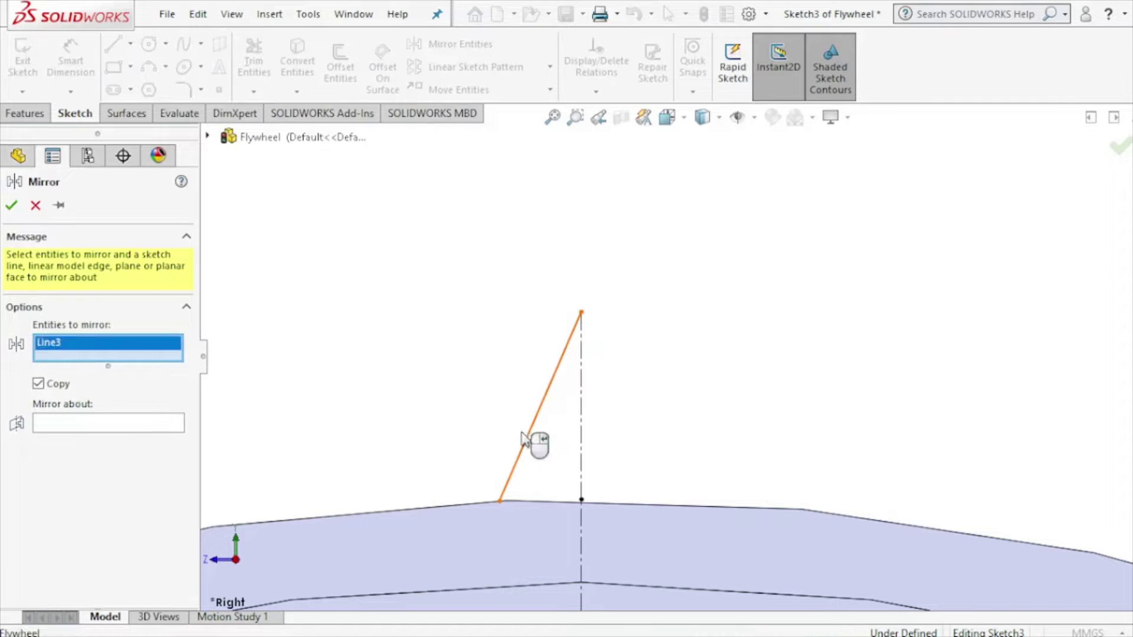
pyautogui.click(118, 426)
pyautogui.click(582, 455)
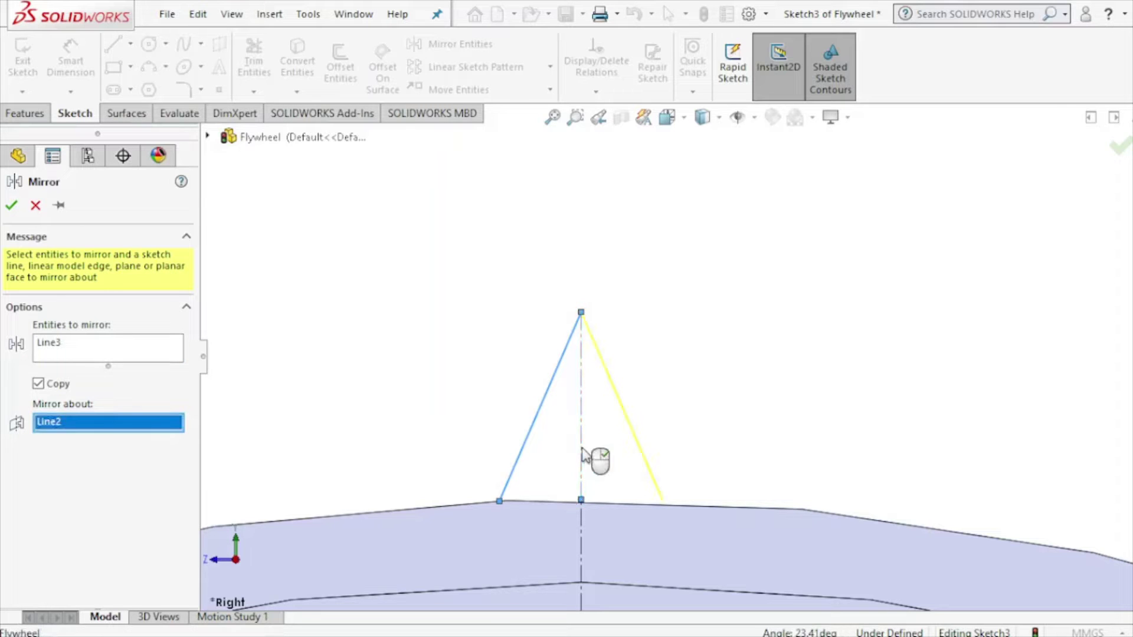
pyautogui.click(12, 206)
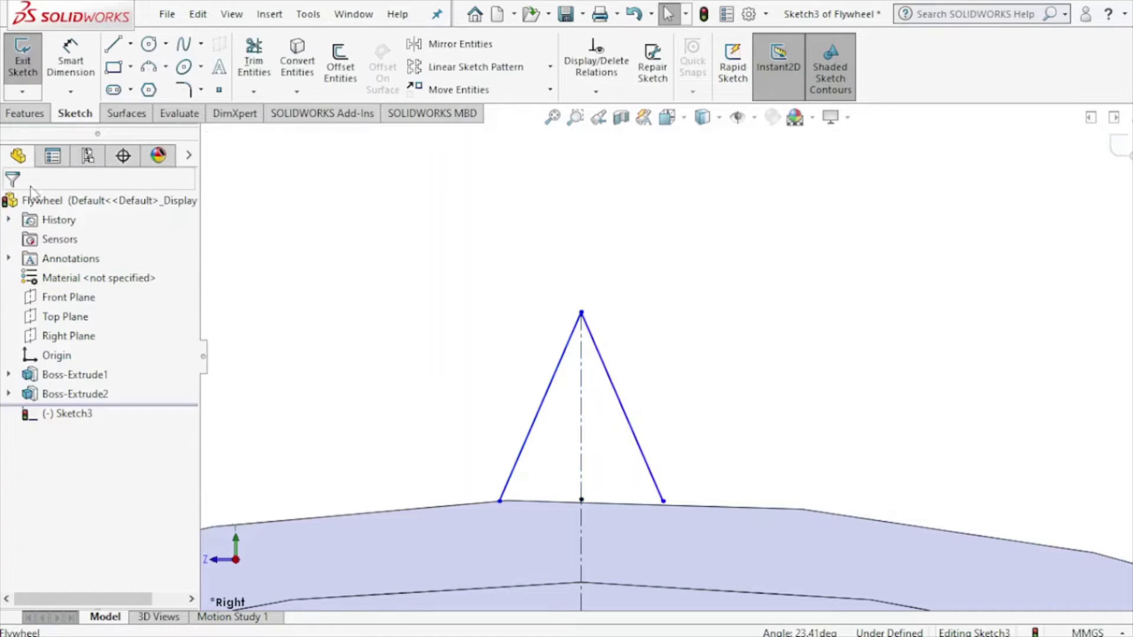
# Dimension the vertical height from tooth apex to left base point as 45 mm
pyautogui.click(581, 313)
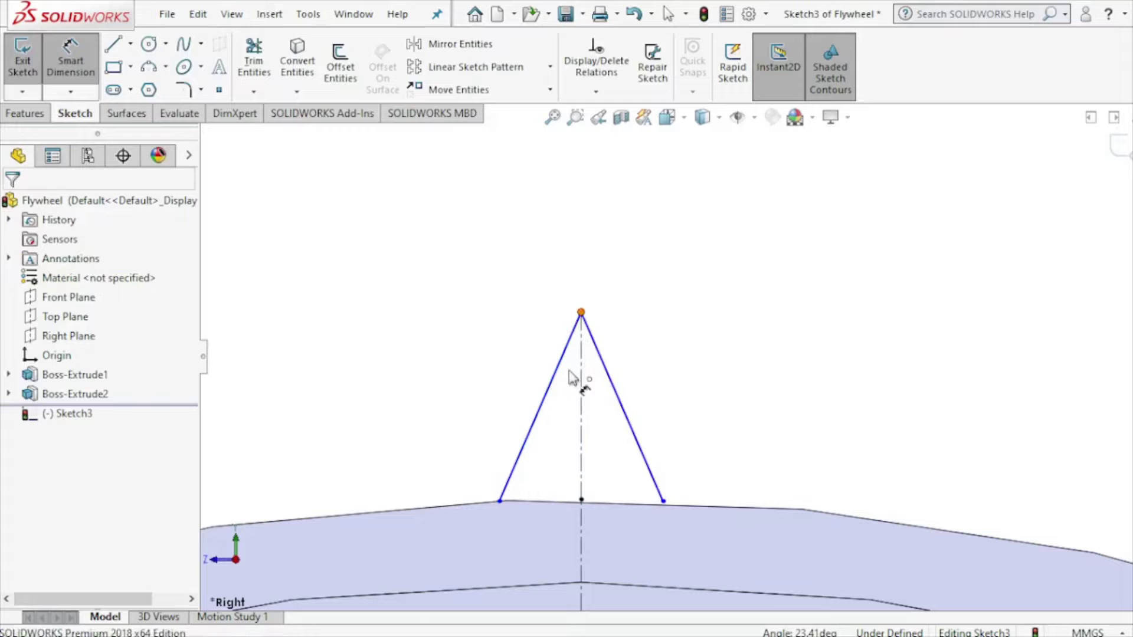
pyautogui.click(499, 502)
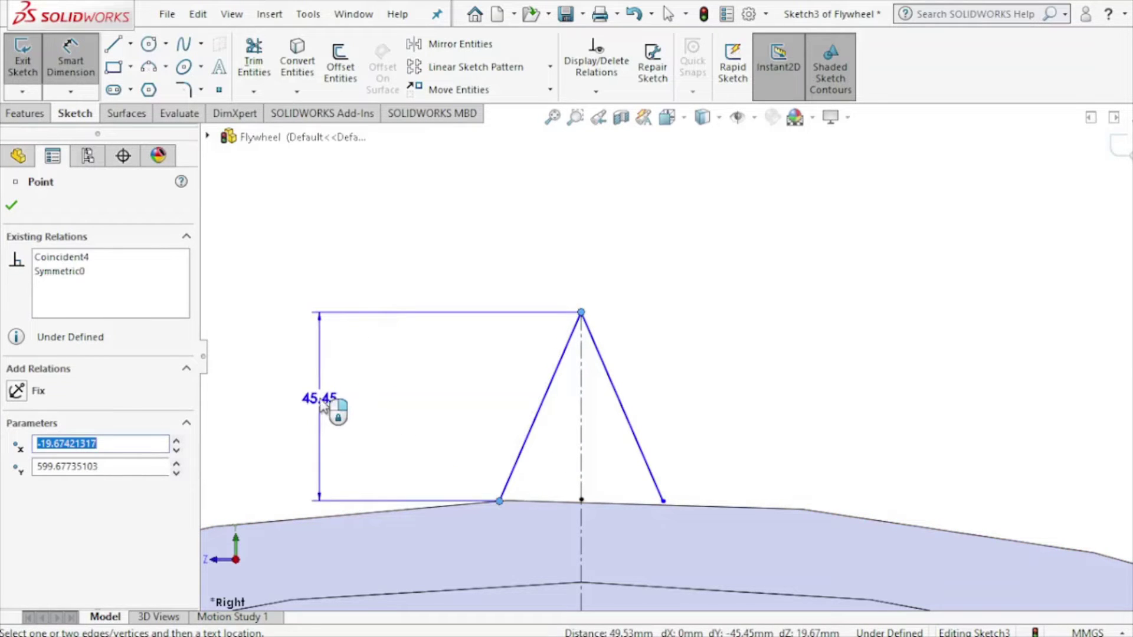
pyautogui.click(323, 407)
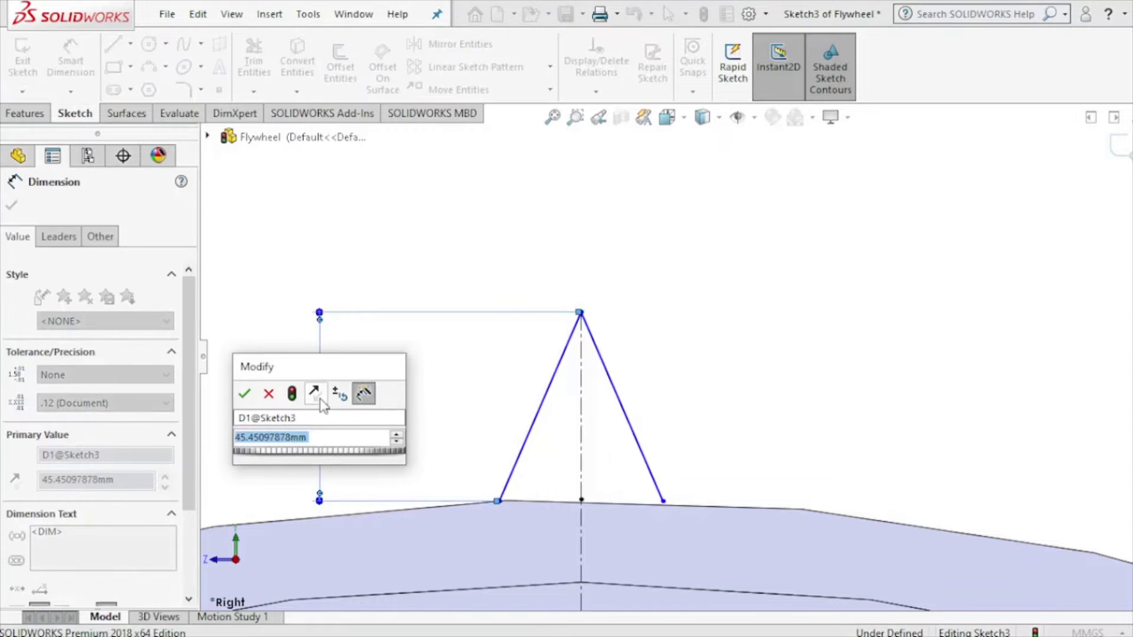
pyautogui.write('45')
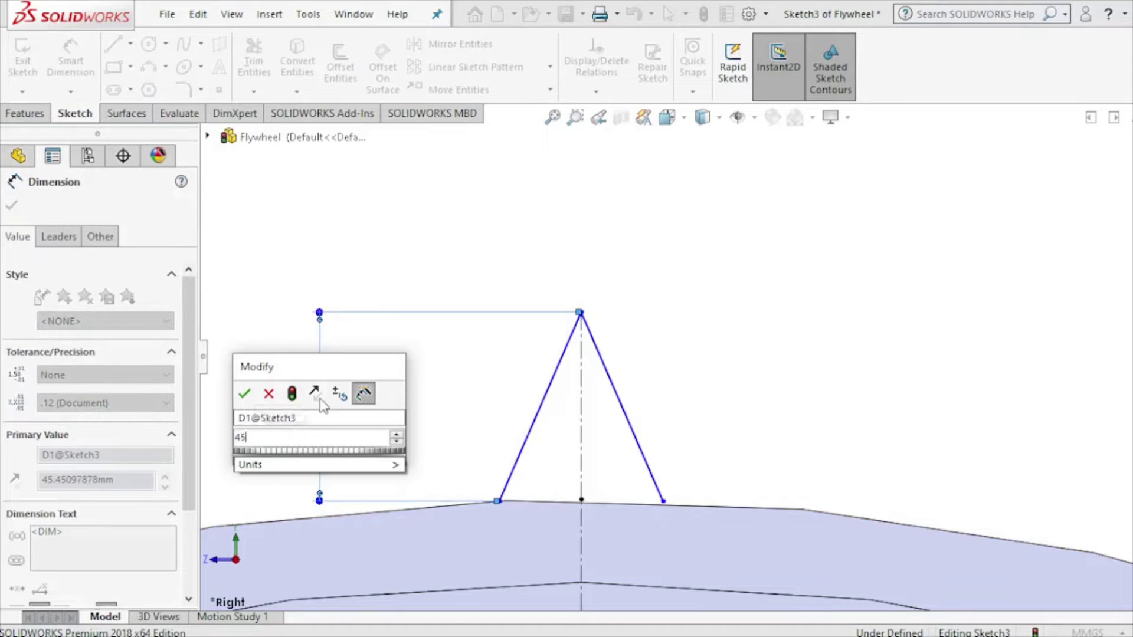
pyautogui.press('Return')
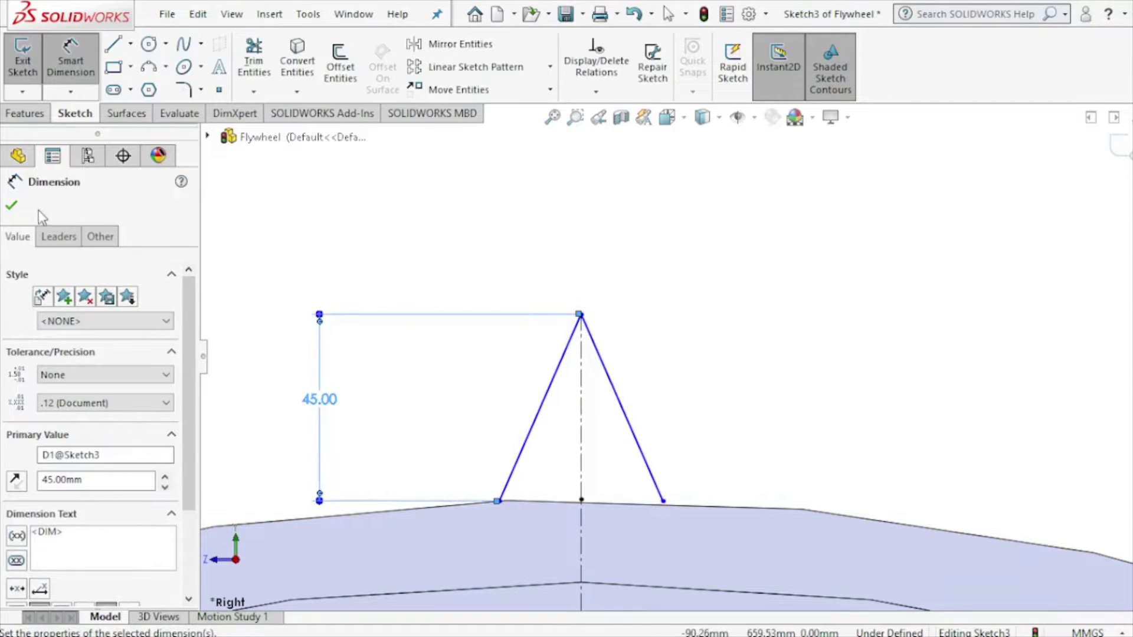
pyautogui.click(11, 206)
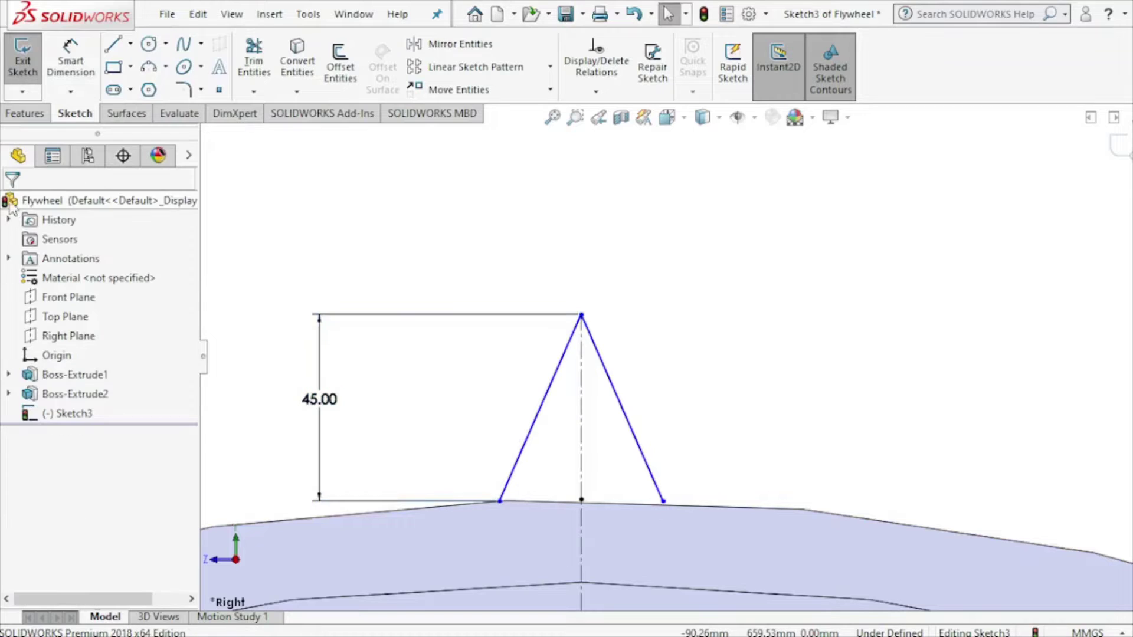
# Draw a short horizontal cap line across the tooth below its apex
pyautogui.click(114, 52)
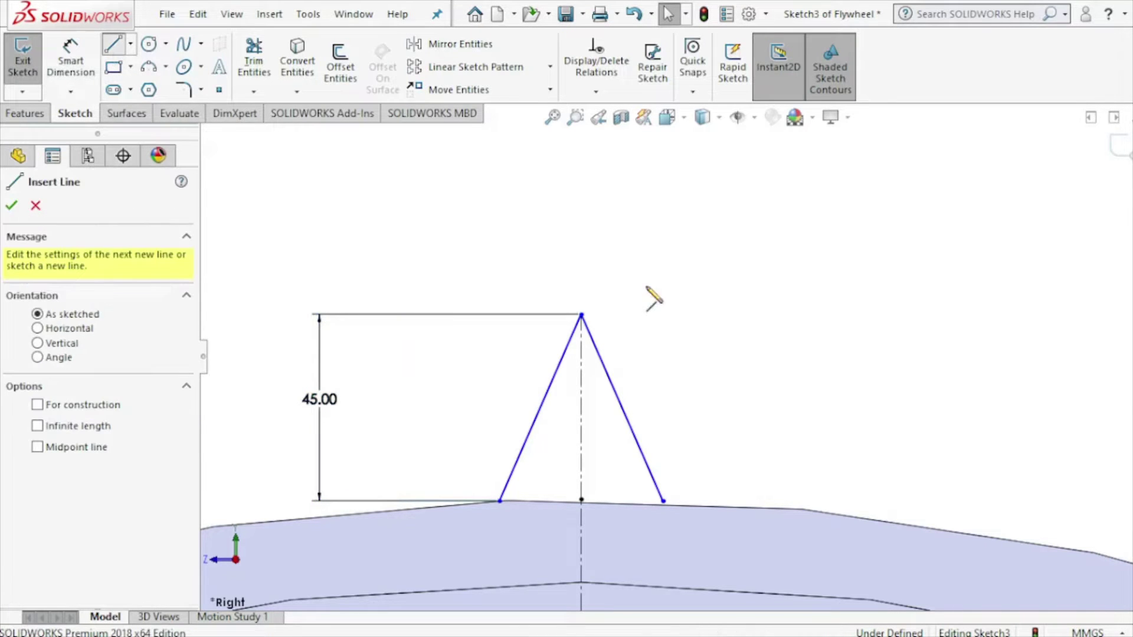
pyautogui.click(577, 348)
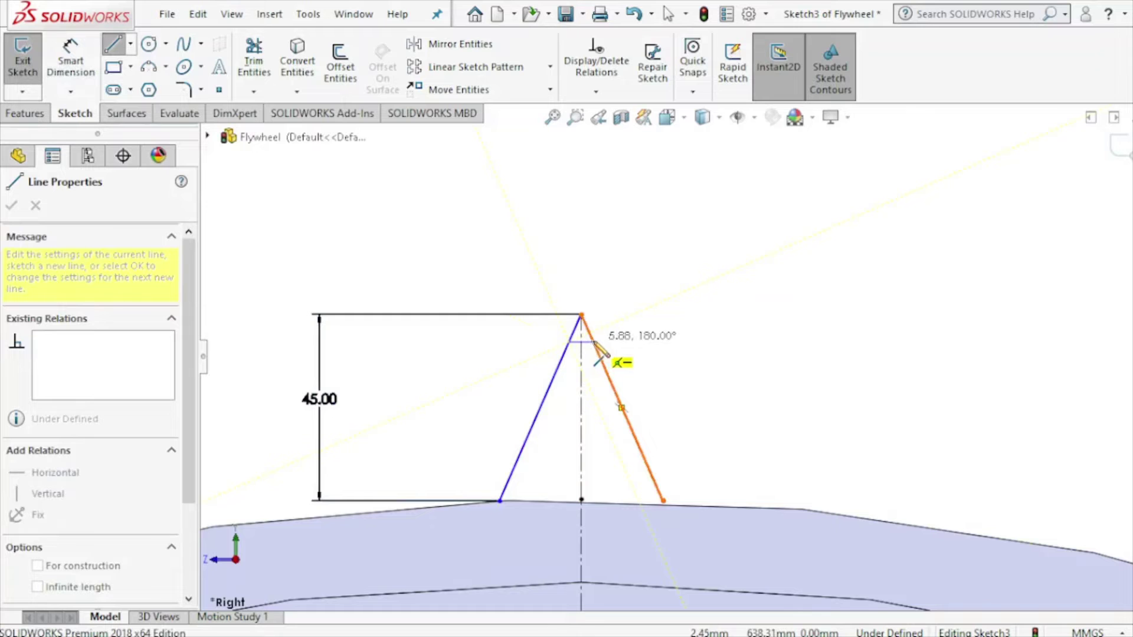
pyautogui.click(592, 342)
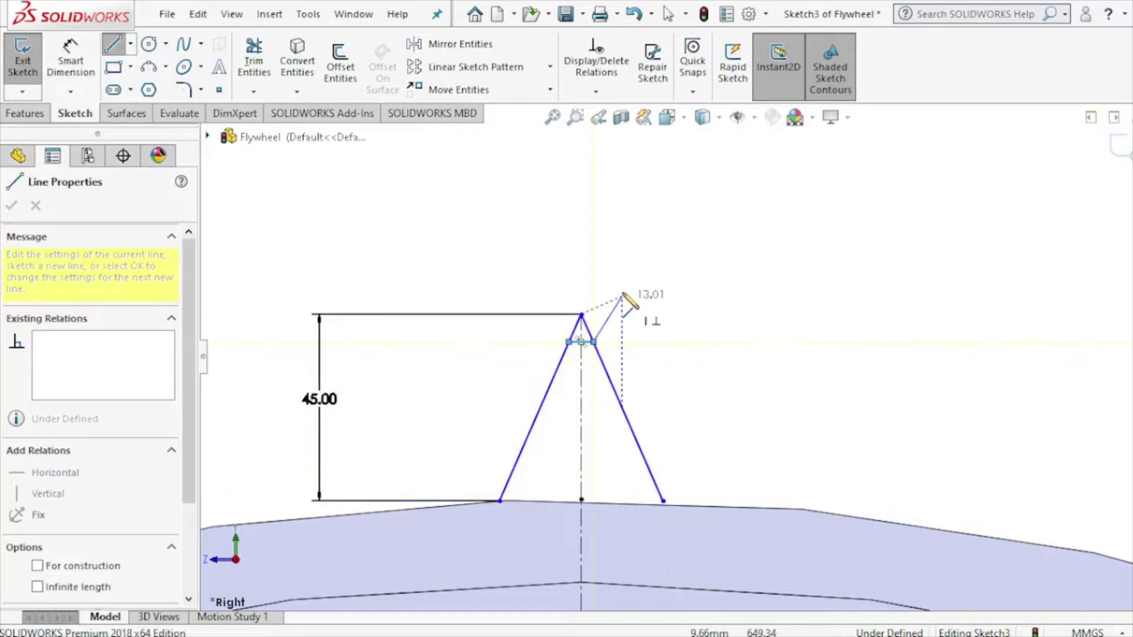
pyautogui.rightClick(649, 298)
pyautogui.click(650, 302)
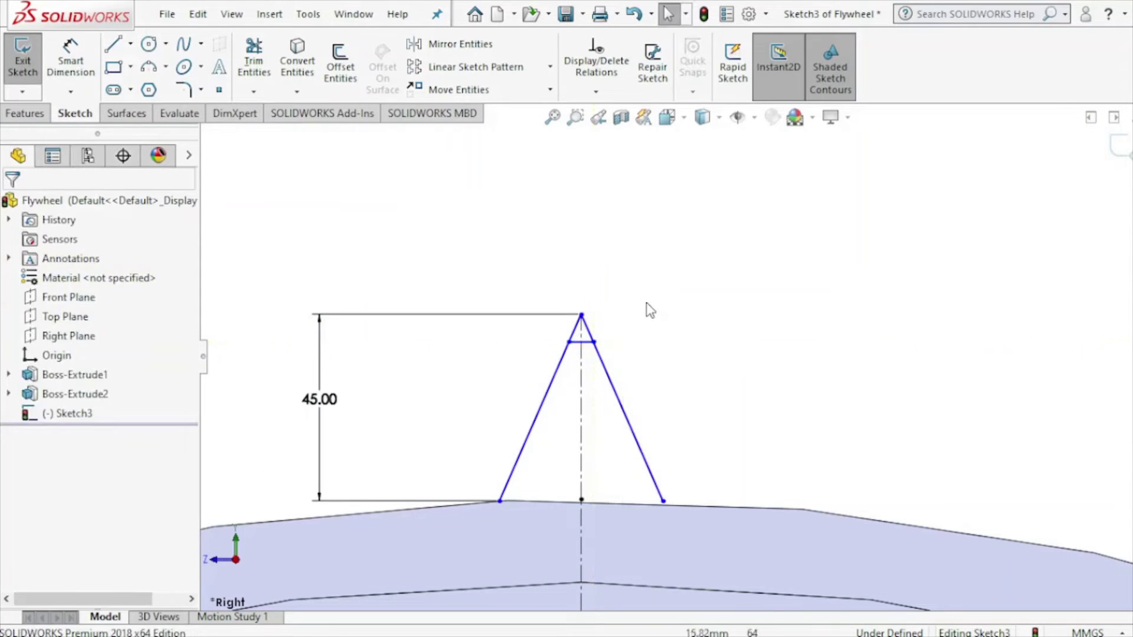
# Power-trim away the pointed tip above the cap line, leaving a flat-topped tooth
pyautogui.click(260, 67)
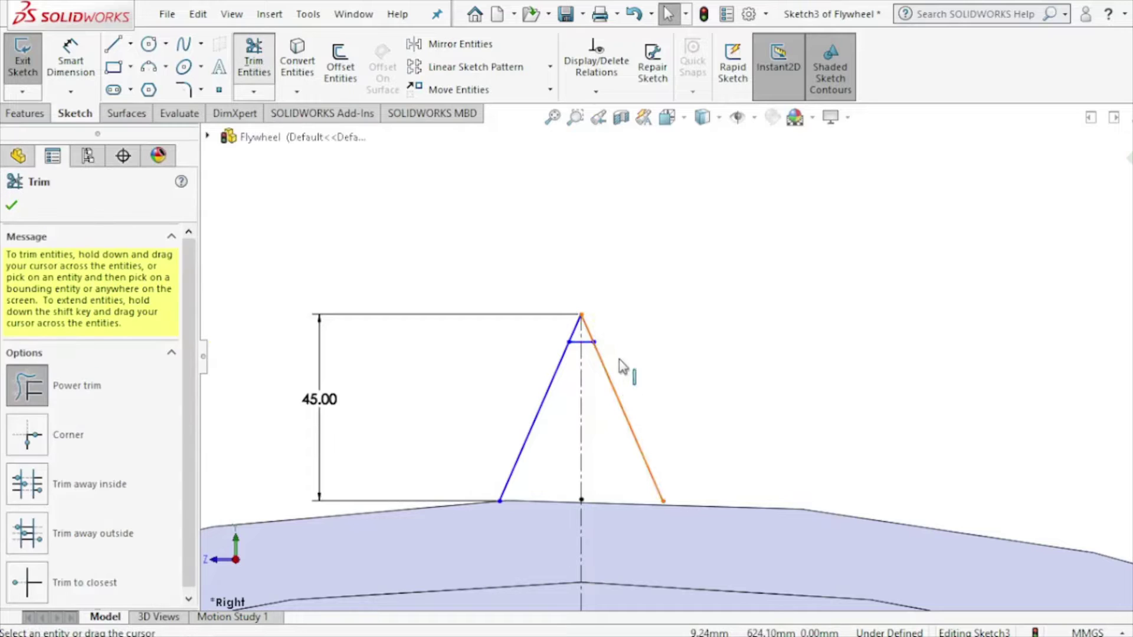
pyautogui.scroll(-3, 619, 354)
pyautogui.moveTo(580, 318); pyautogui.dragTo(596, 309)
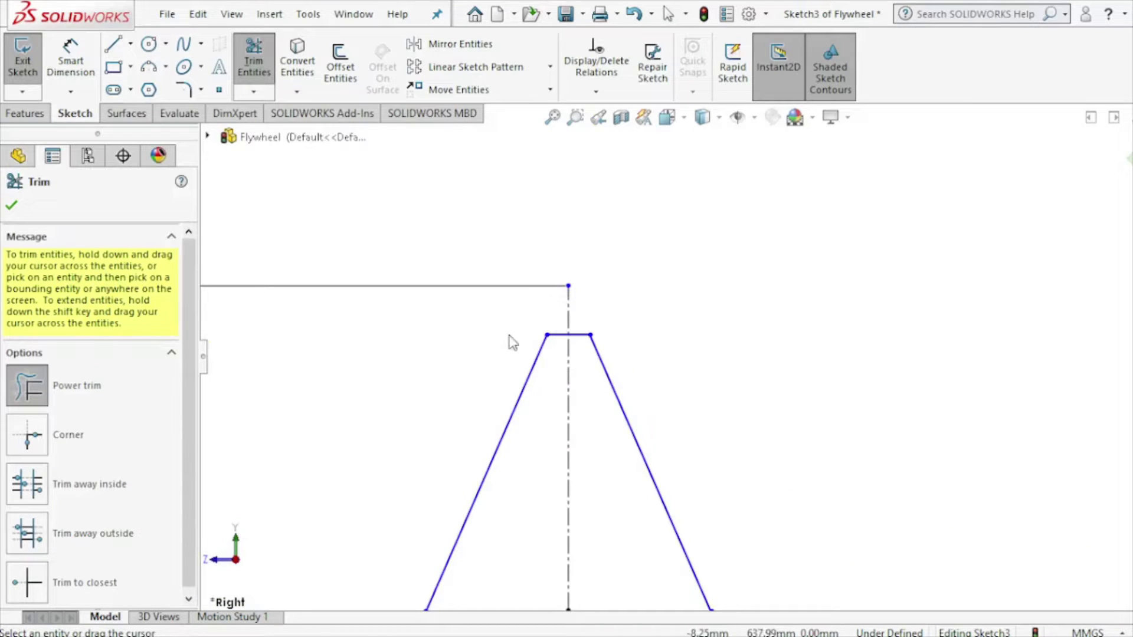
pyautogui.click(12, 205)
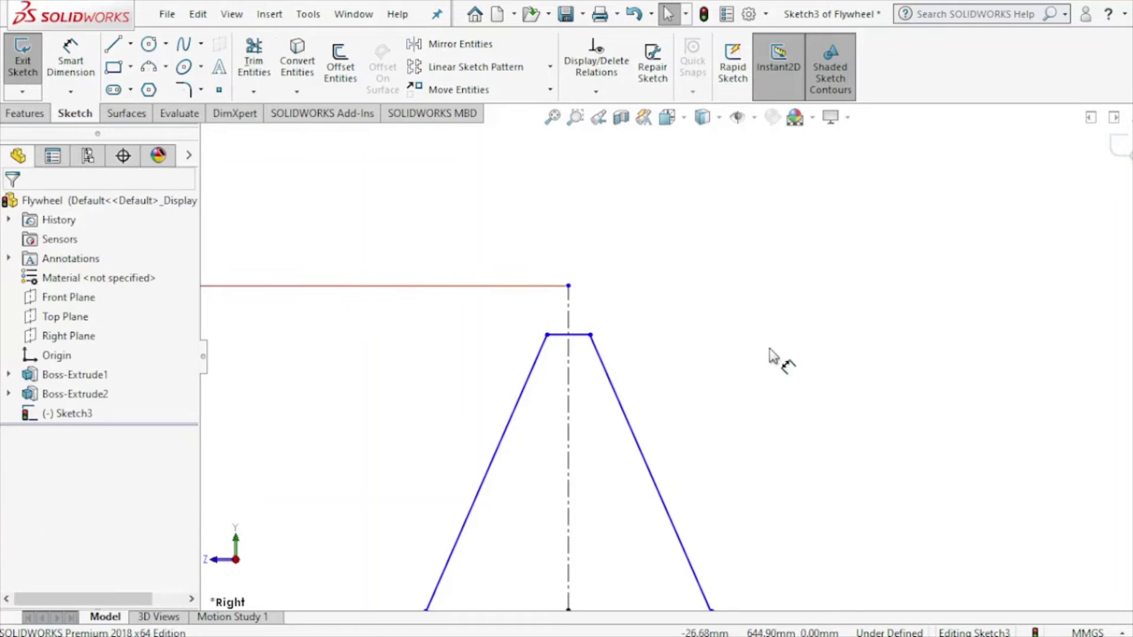
pyautogui.scroll(5, 775, 356)
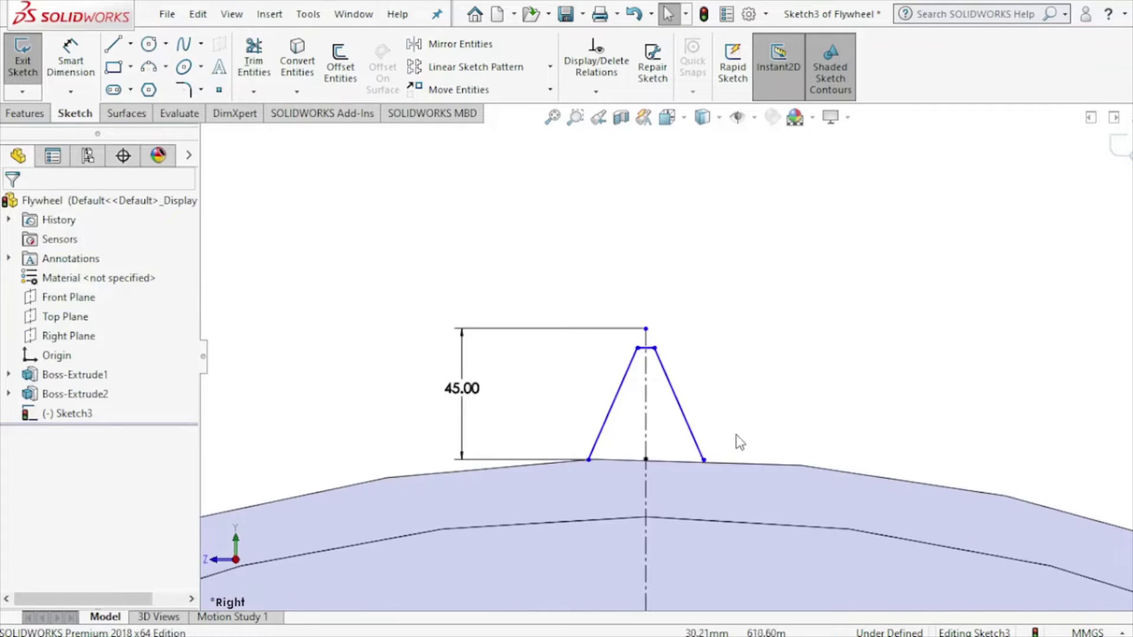
pyautogui.click(766, 465)
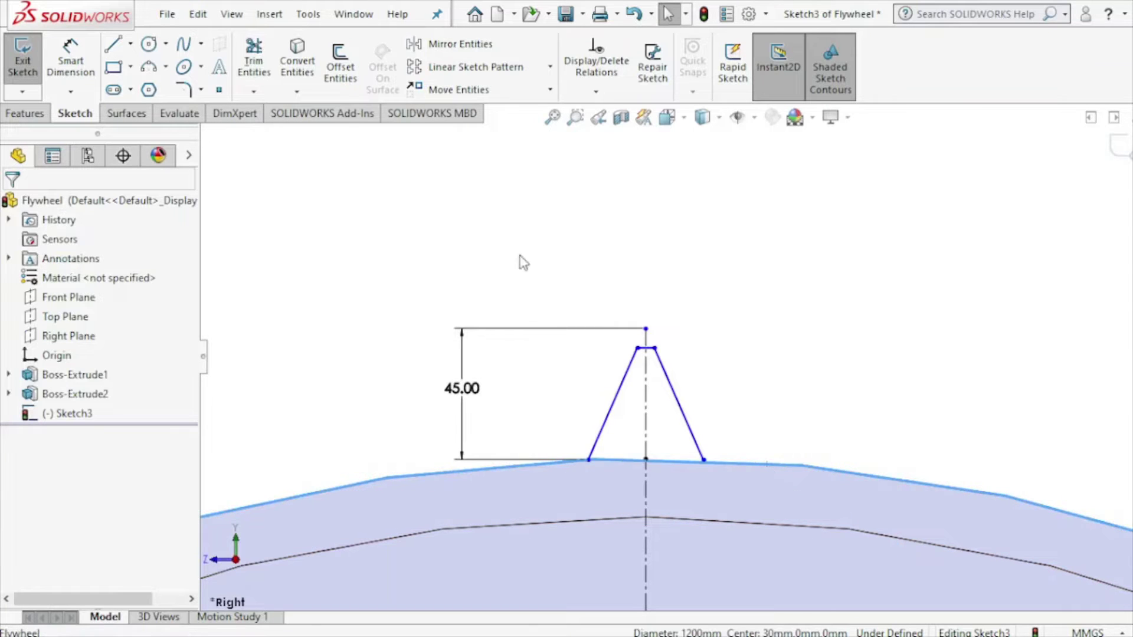
# Convert the rim edge into sketch geometry and power-trim the arc portions outside the trapezoid
pyautogui.click(302, 72)
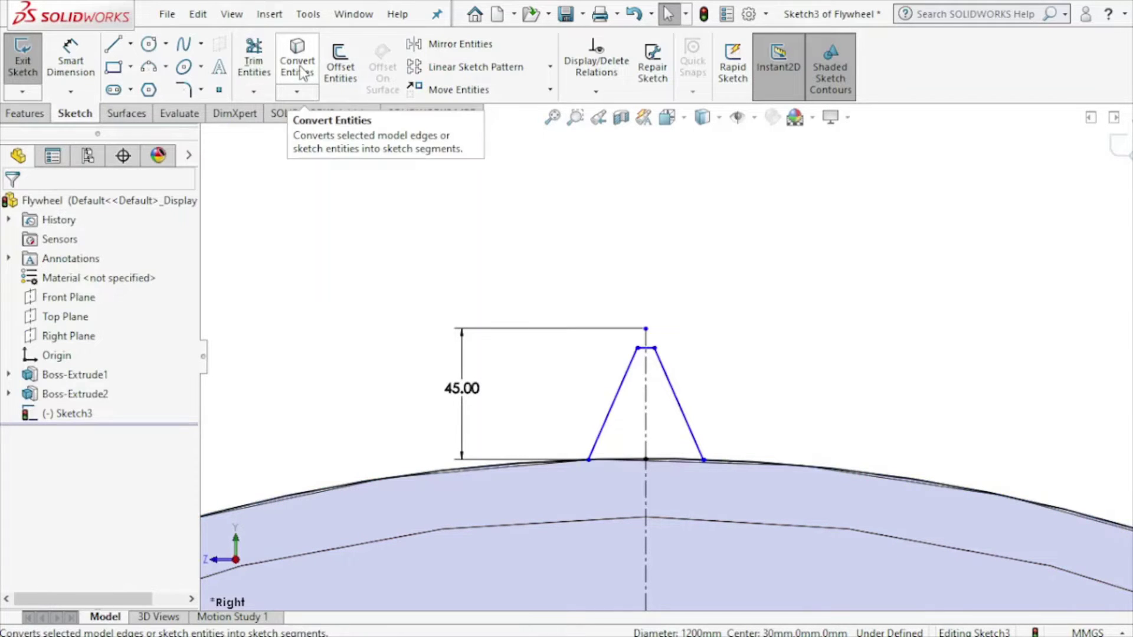
pyautogui.click(255, 71)
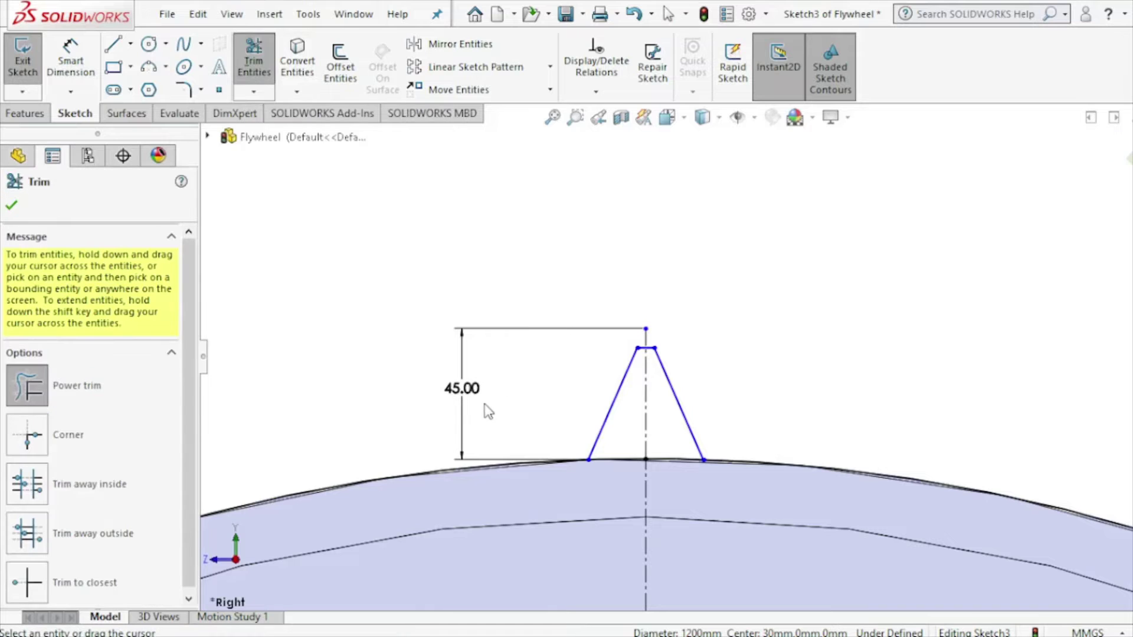
pyautogui.moveTo(487, 412); pyautogui.dragTo(530, 519)
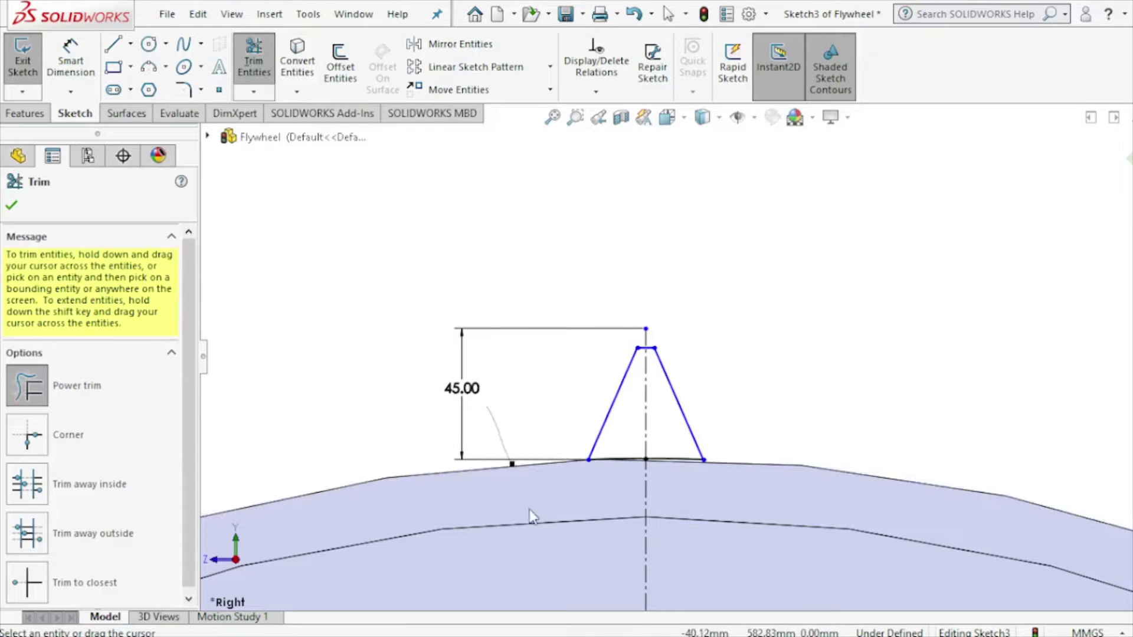
pyautogui.click(11, 207)
pyautogui.scroll(-2, 682, 431)
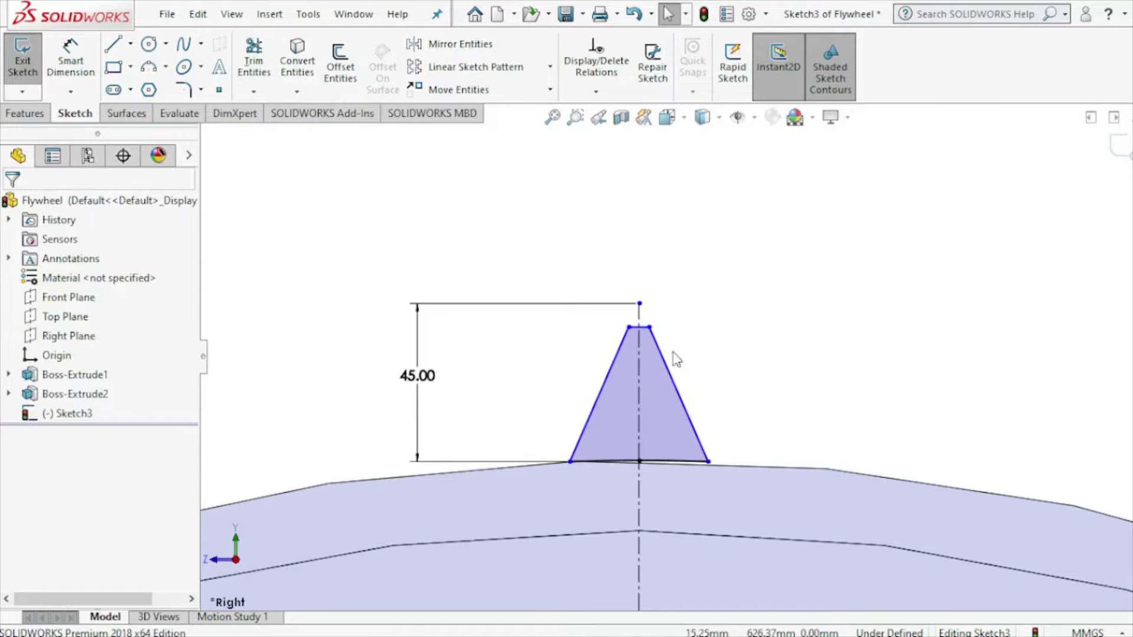
# Round the trapezoid's lower-left corner with a 4.00 mm sketch fillet
pyautogui.click(186, 92)
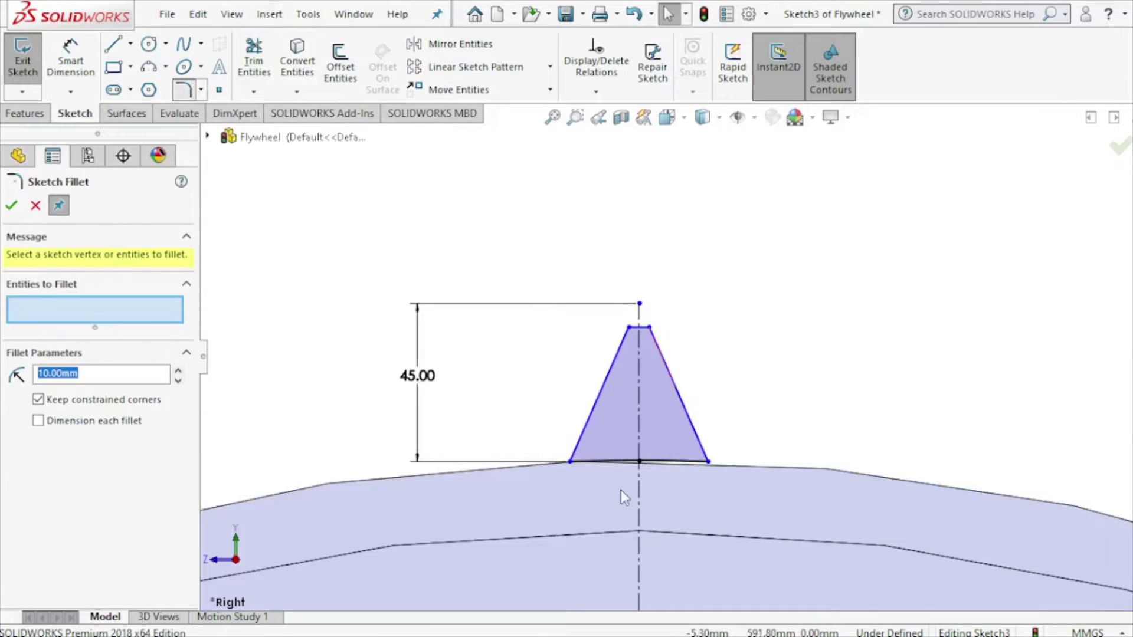
pyautogui.click(571, 464)
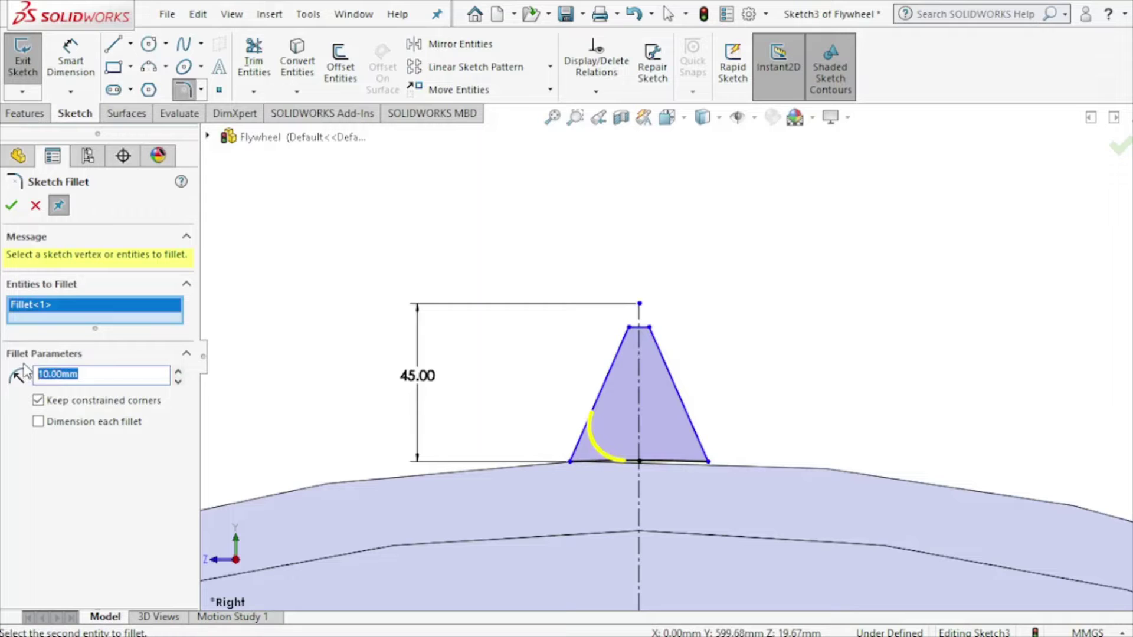
pyautogui.write('4')
pyautogui.press('Return')
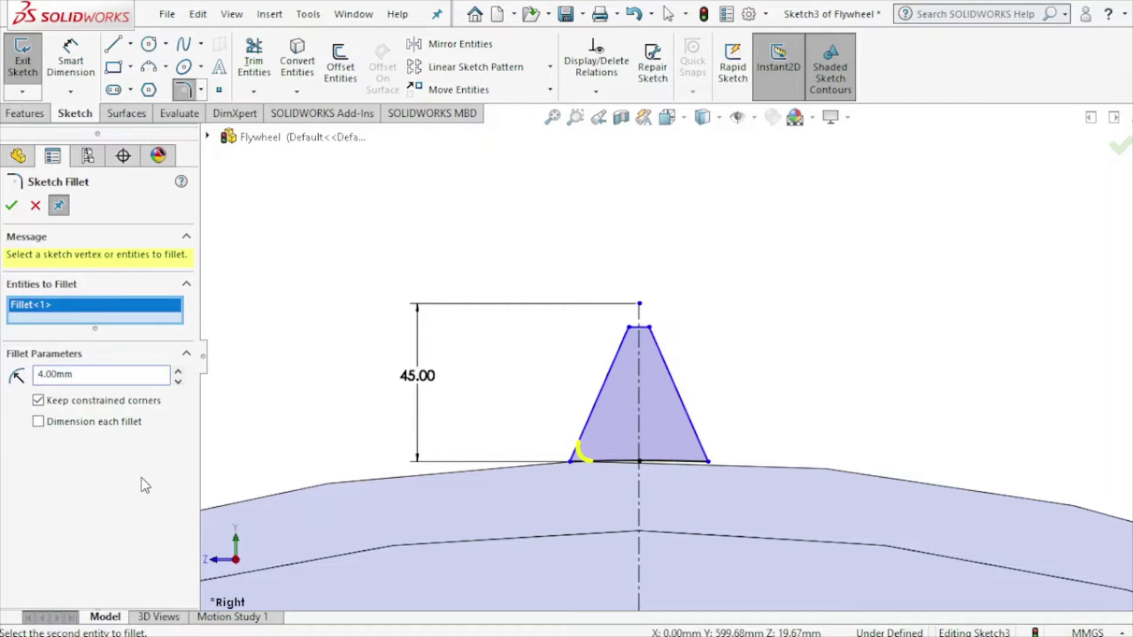
pyautogui.click(36, 205)
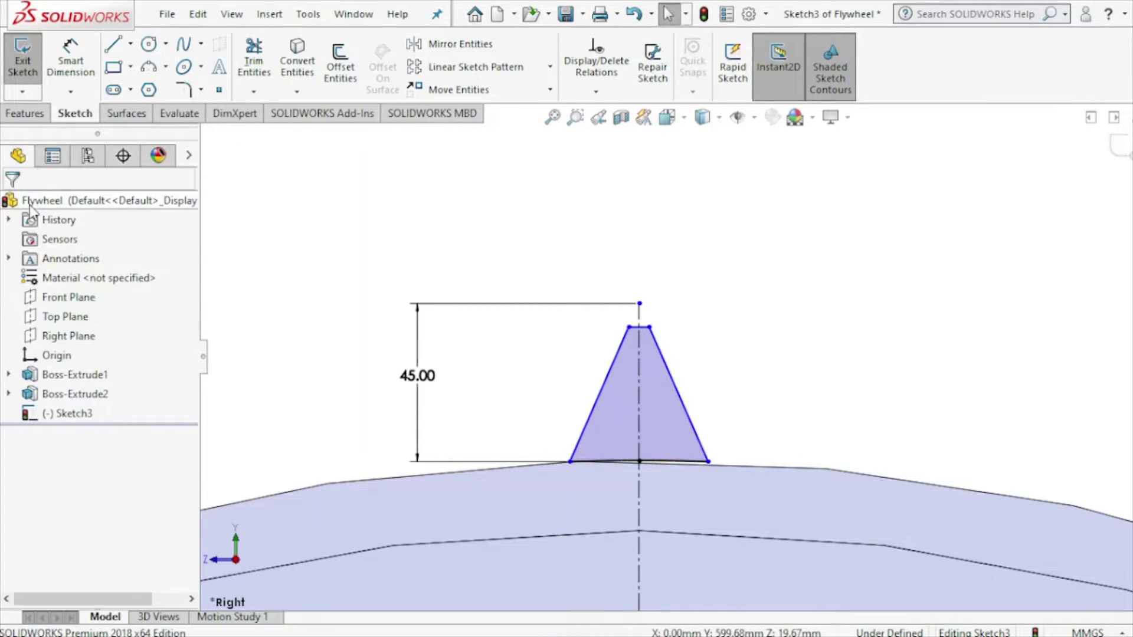
# Begin a 3-point arc on the left trapezoid edge, then cancel back to selection
pyautogui.click(148, 66)
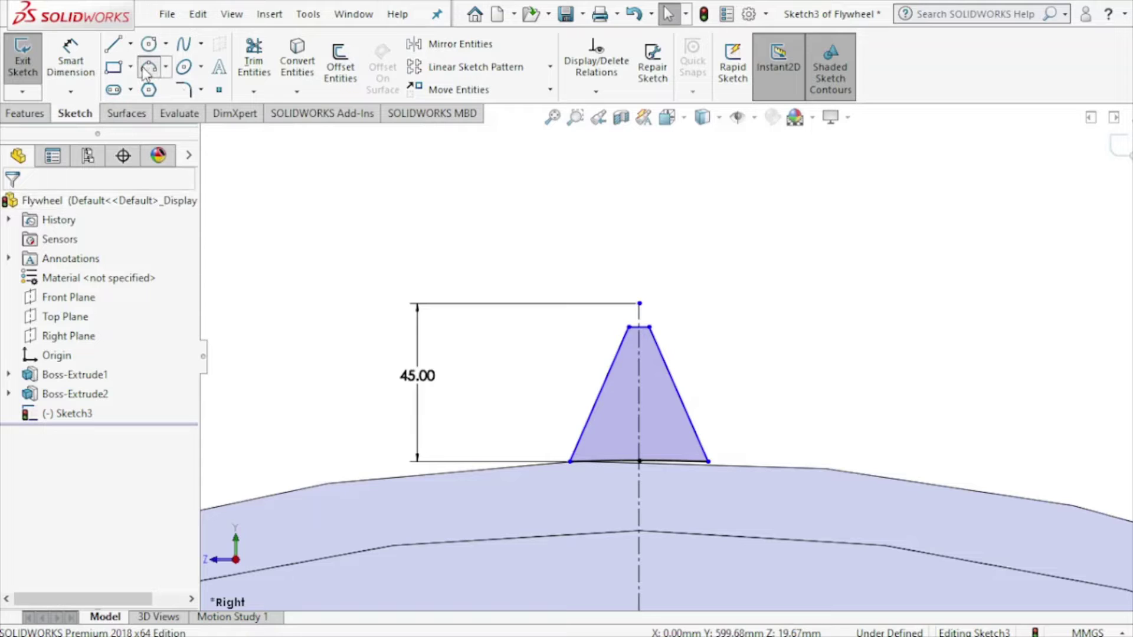
pyautogui.scroll(-2, 607, 447)
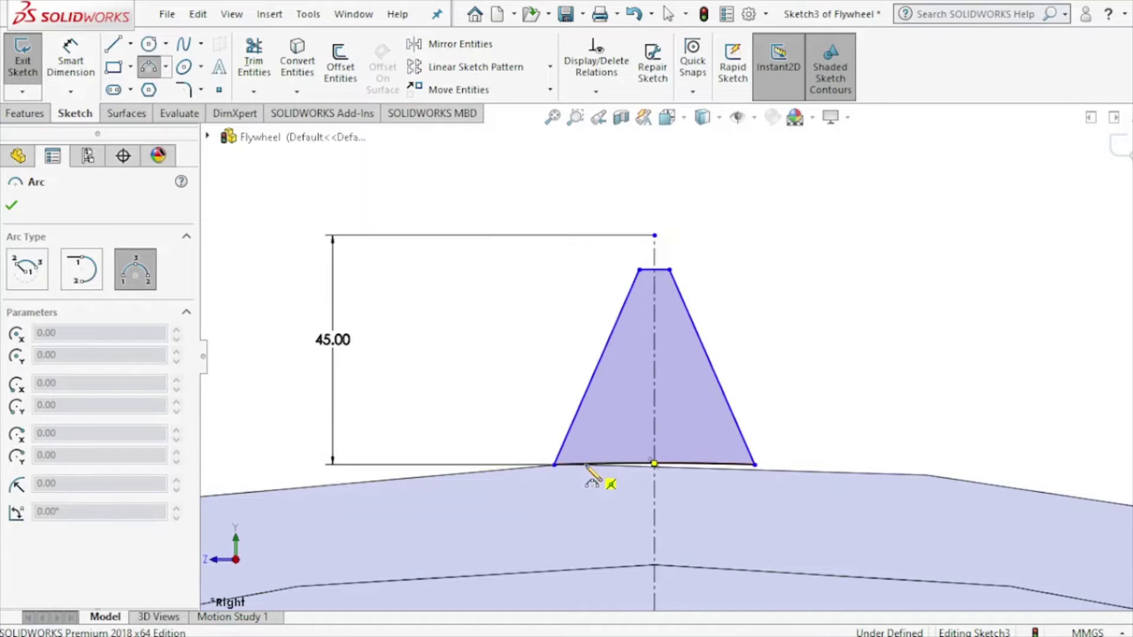
pyautogui.click(569, 431)
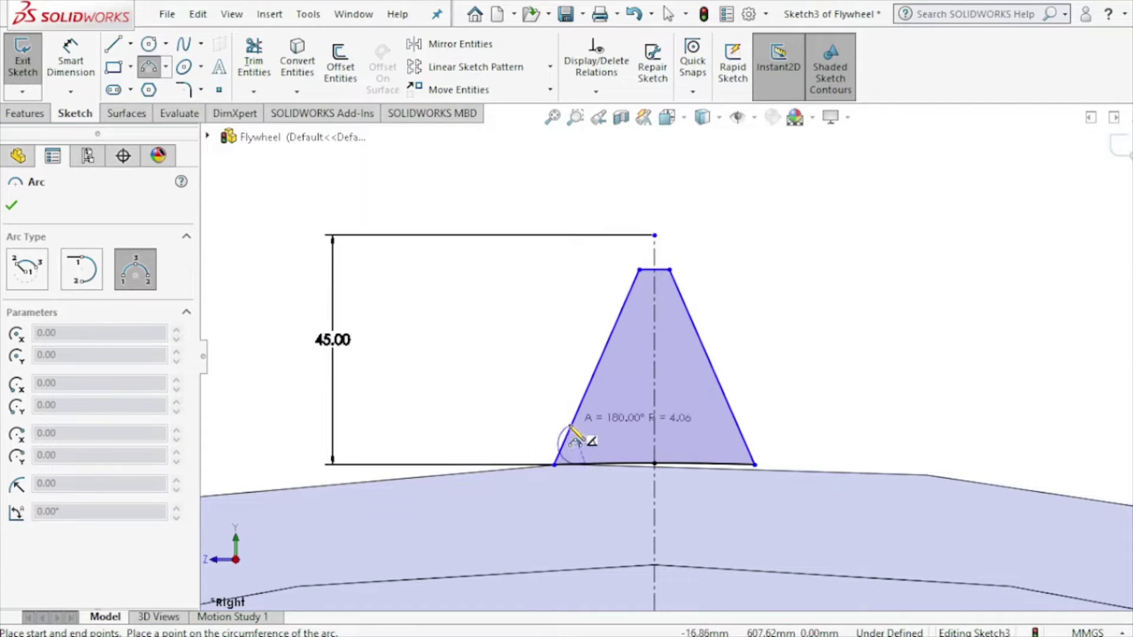
pyautogui.rightClick(561, 377)
pyautogui.click(598, 419)
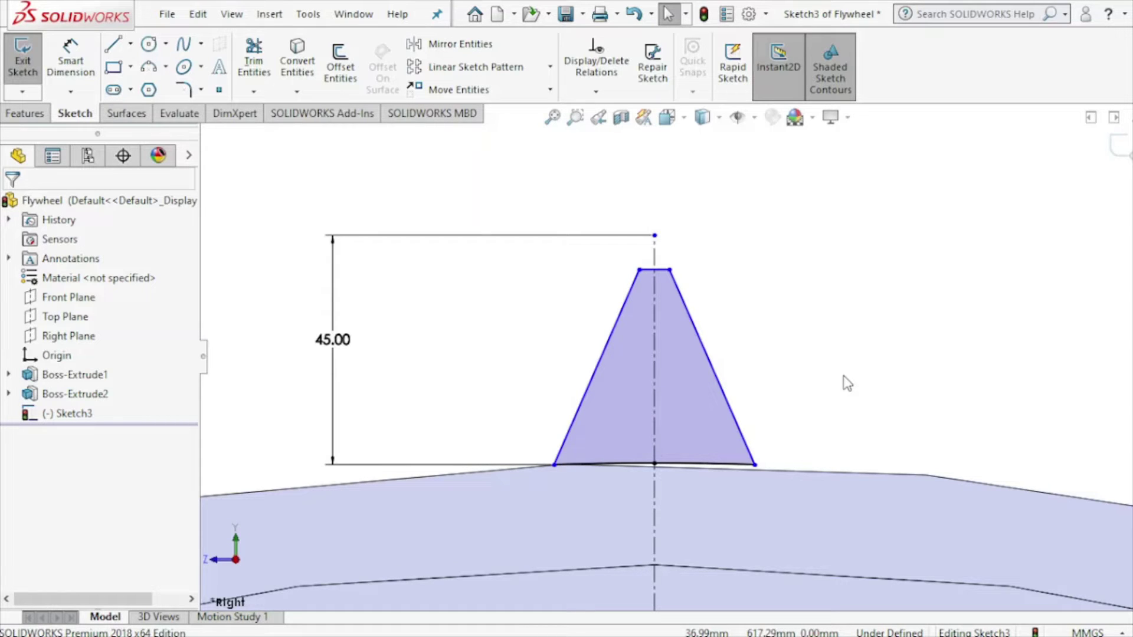
# Convert the flywheel's outer rim edge into a sketch curve in Sketch3
pyautogui.click(531, 469)
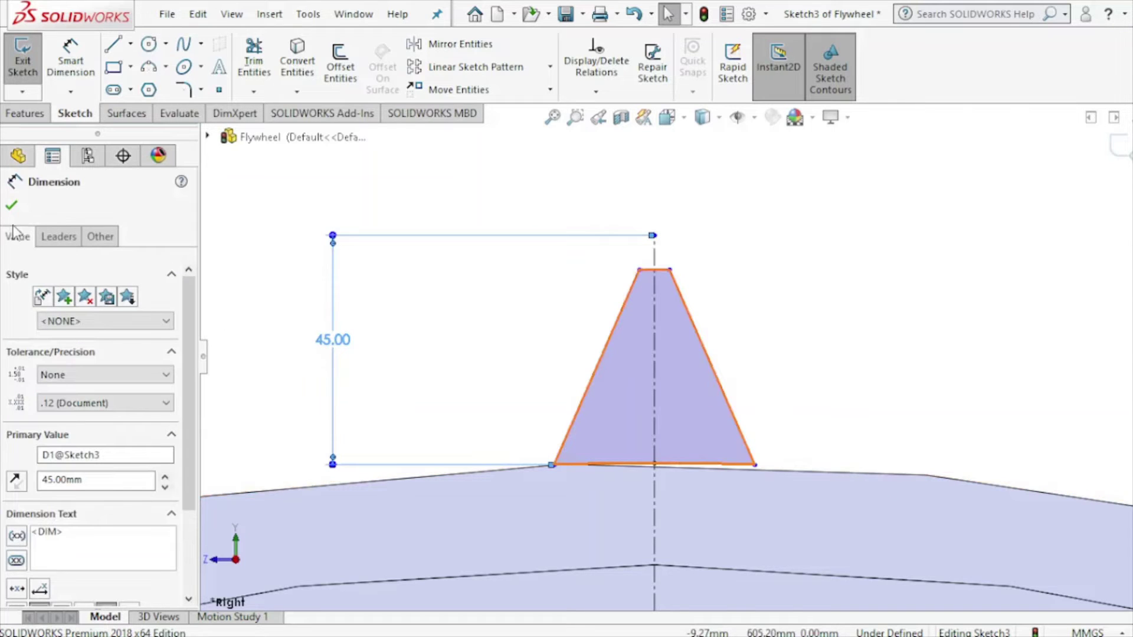
pyautogui.click(12, 205)
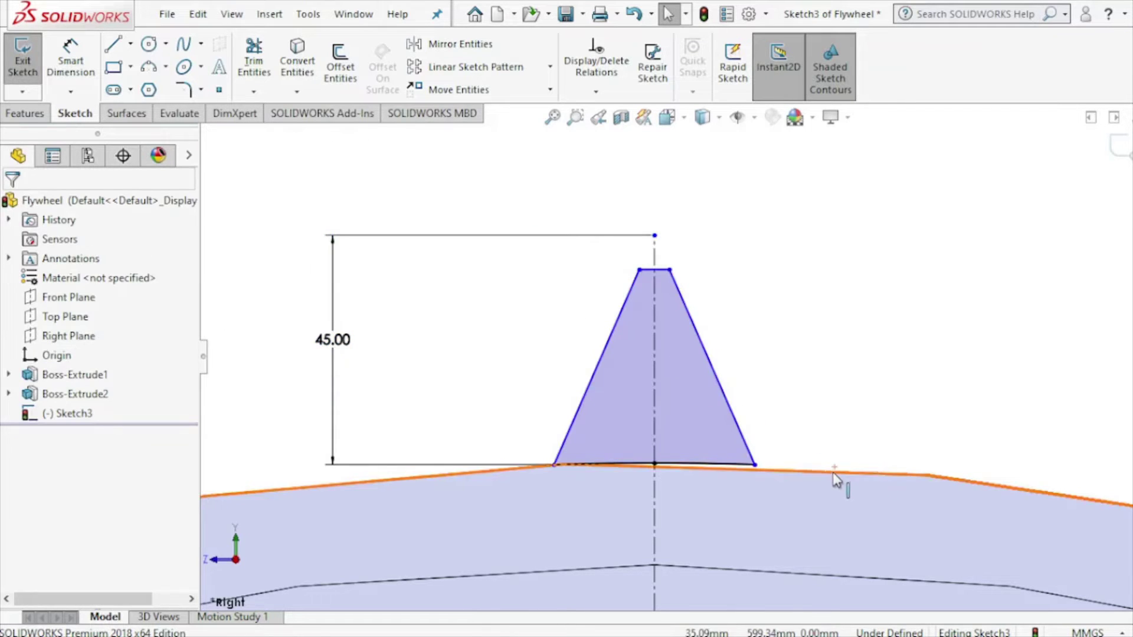
pyautogui.click(798, 471)
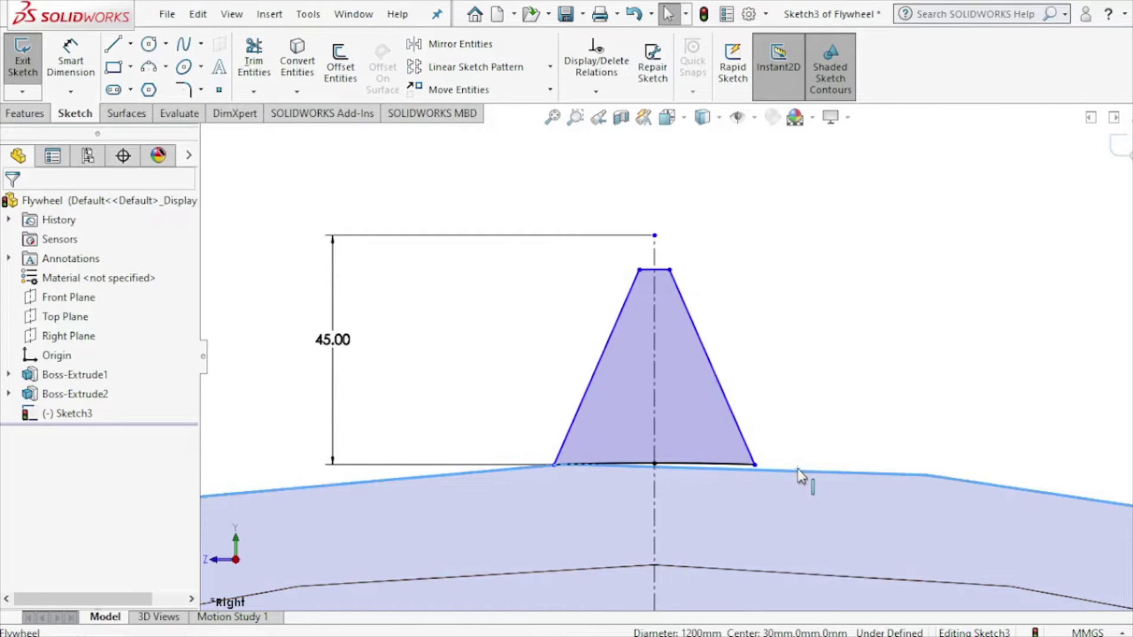
pyautogui.click(297, 58)
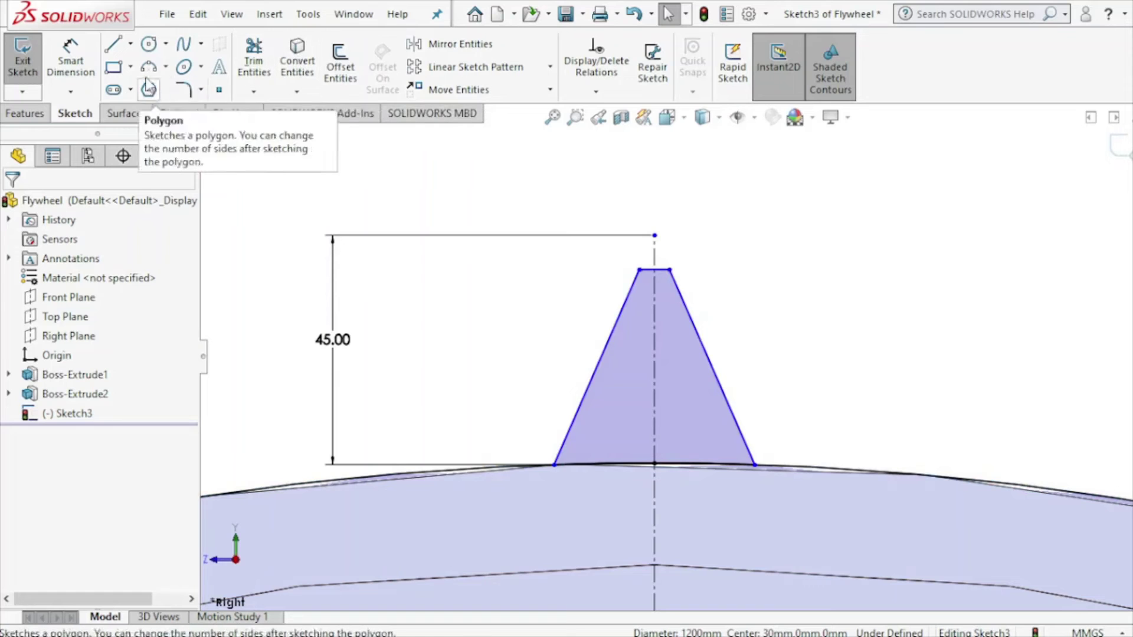
# Draw a 3-point root arc from the rim to the tooth's left flank
pyautogui.click(147, 69)
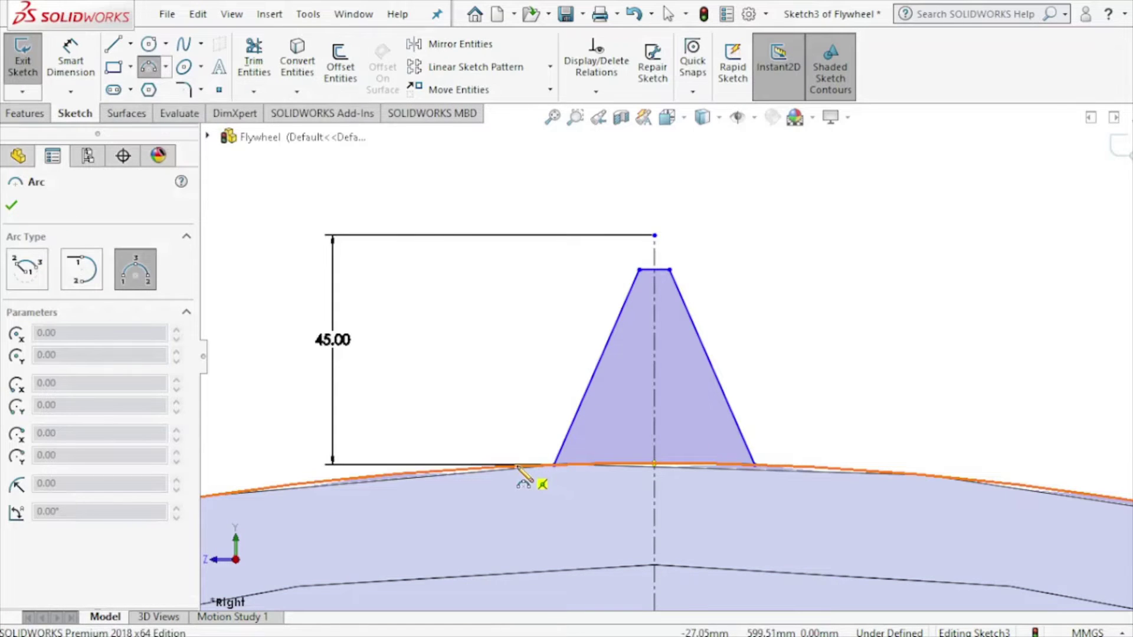
pyautogui.click(534, 464)
pyautogui.click(587, 463)
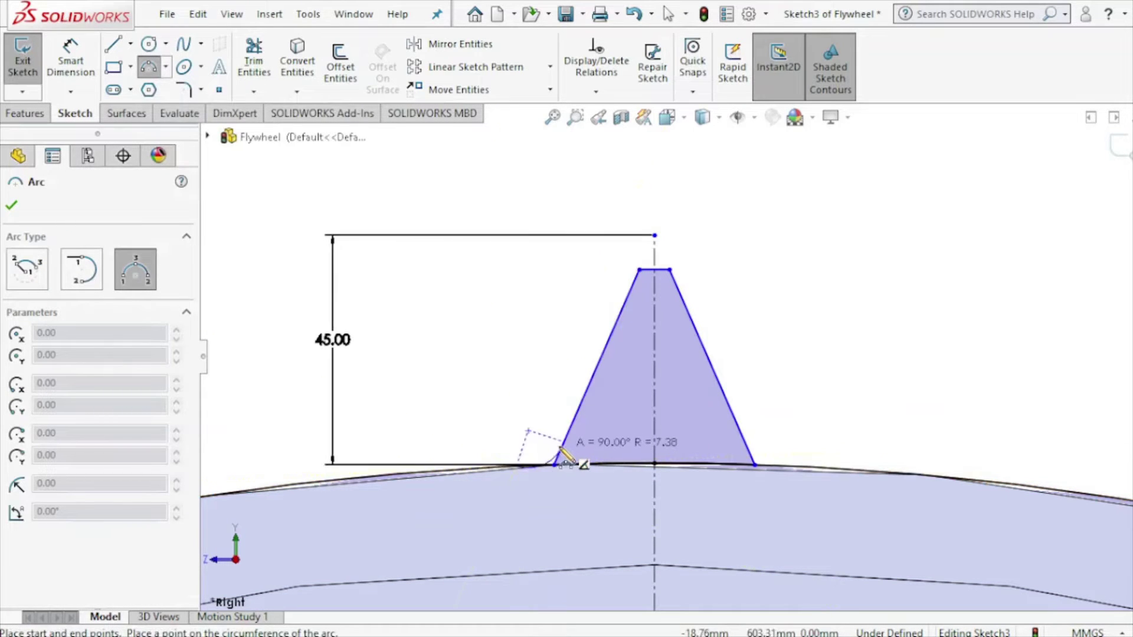
pyautogui.click(542, 458)
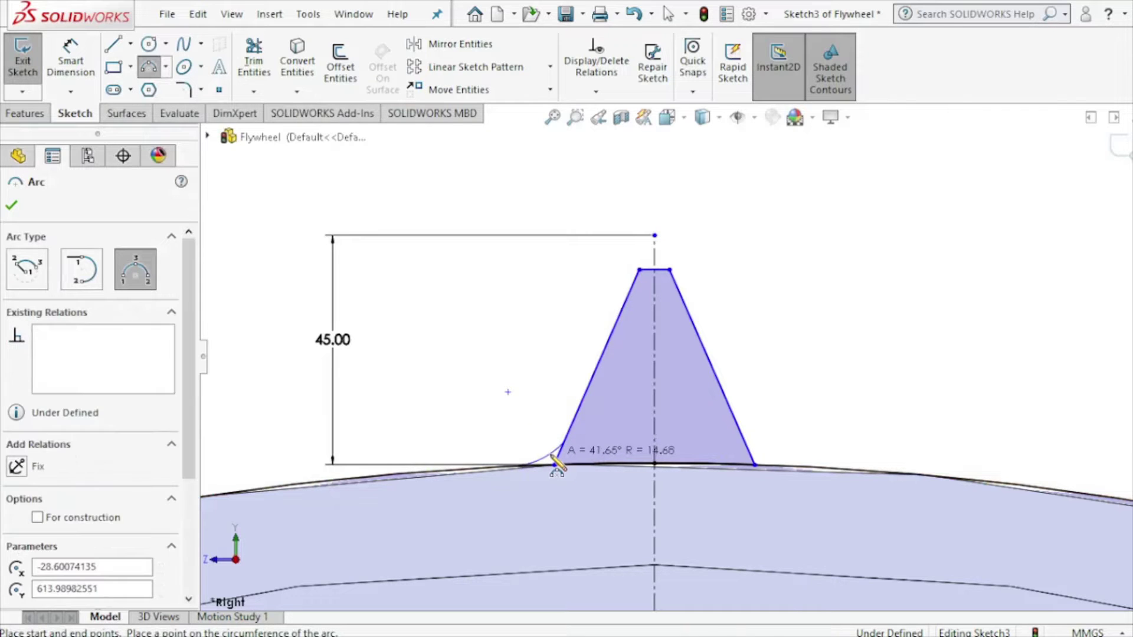
pyautogui.rightClick(525, 331)
pyautogui.click(540, 341)
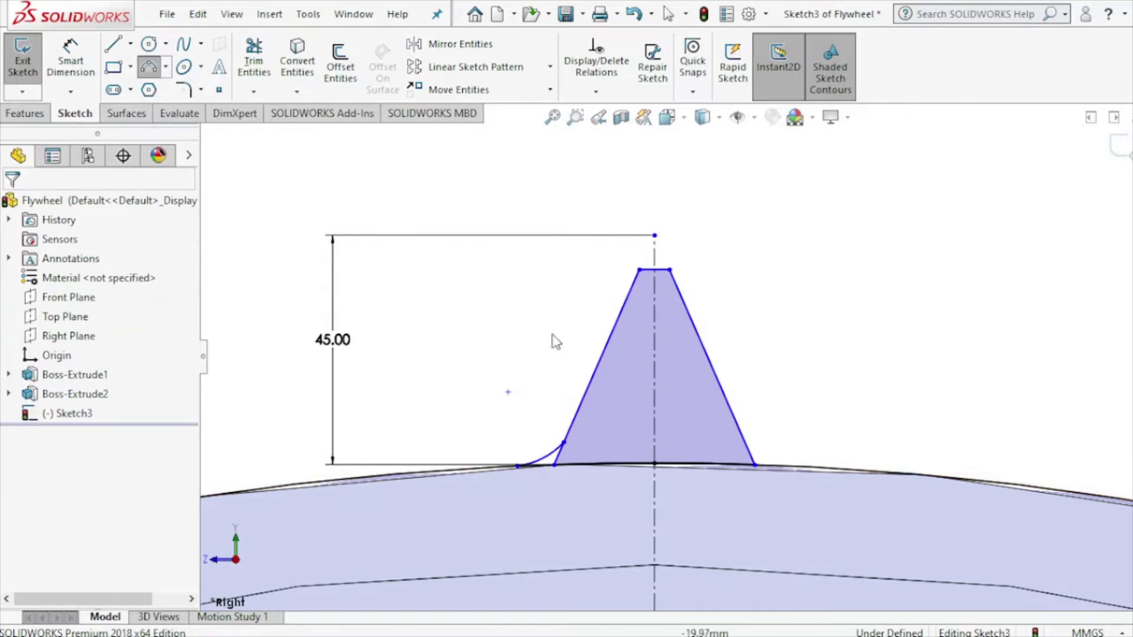
# Power-trim away the left flank segment below the new root arc
pyautogui.click(254, 65)
pyautogui.scroll(3, 572, 469)
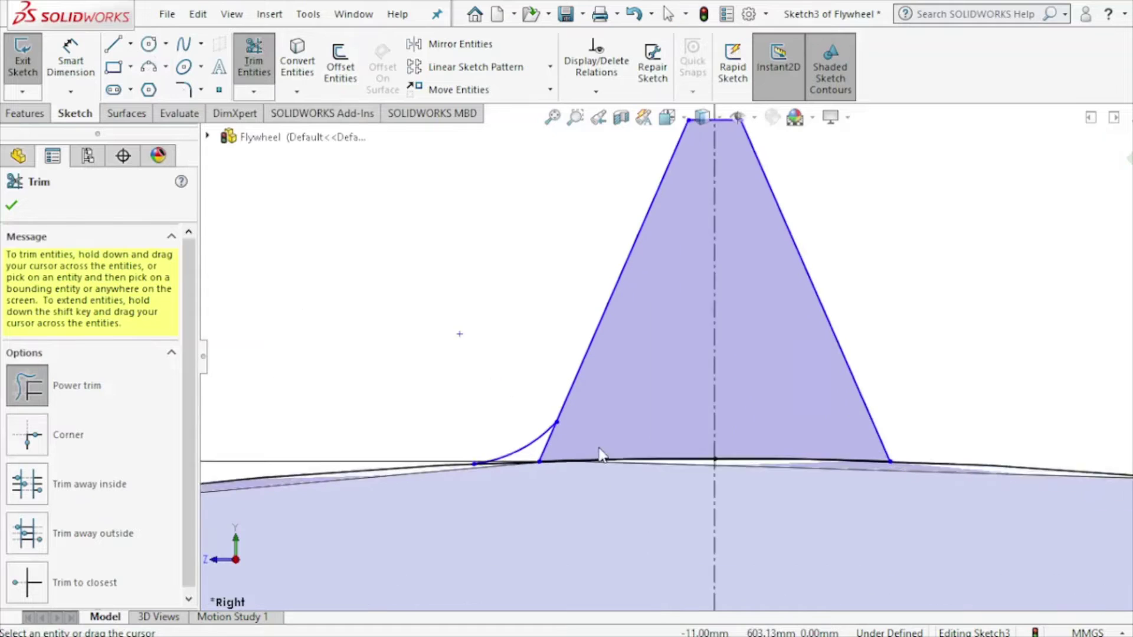
pyautogui.scroll(2, 572, 469)
pyautogui.moveTo(538, 436); pyautogui.dragTo(515, 447)
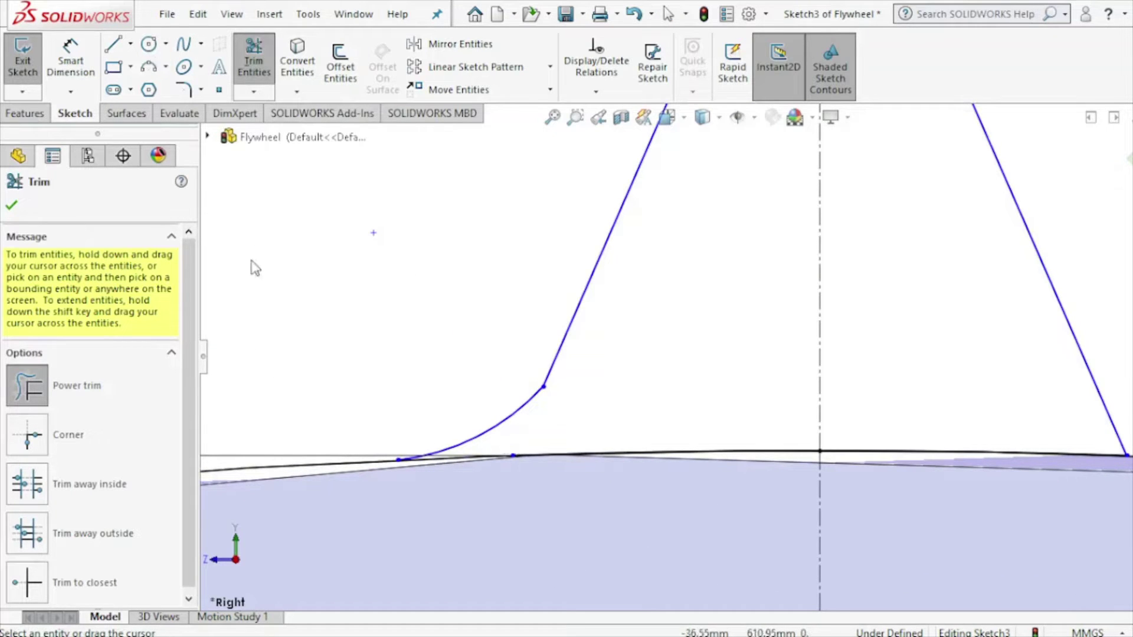
pyautogui.click(6, 208)
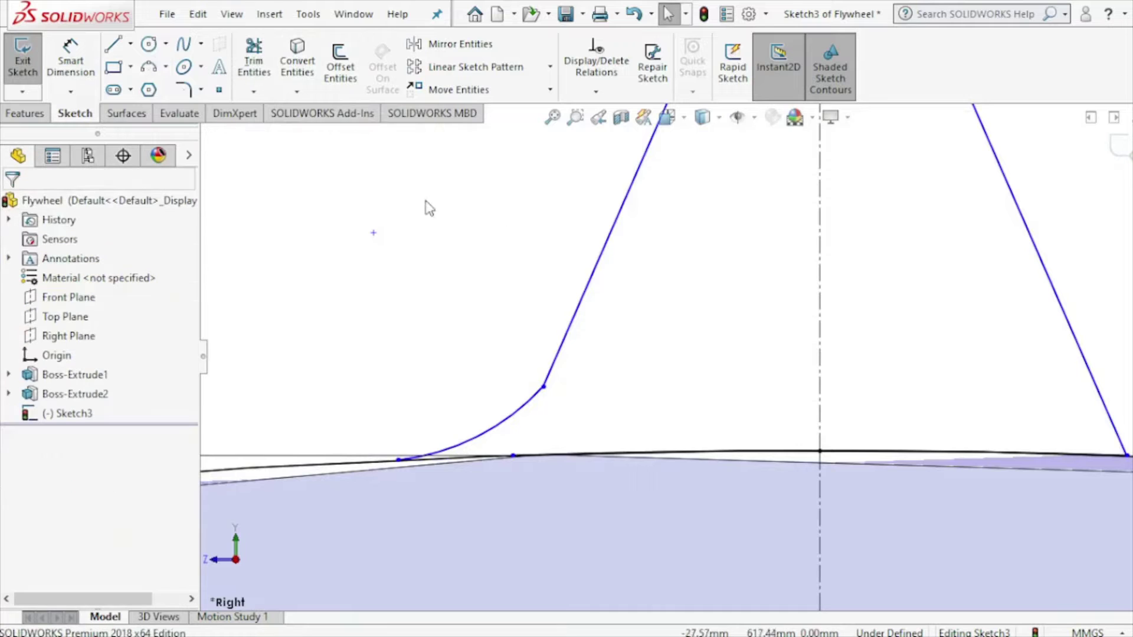
pyautogui.scroll(-2, 709, 251)
pyautogui.scroll(-2, 709, 251)
pyautogui.scroll(-1, 735, 253)
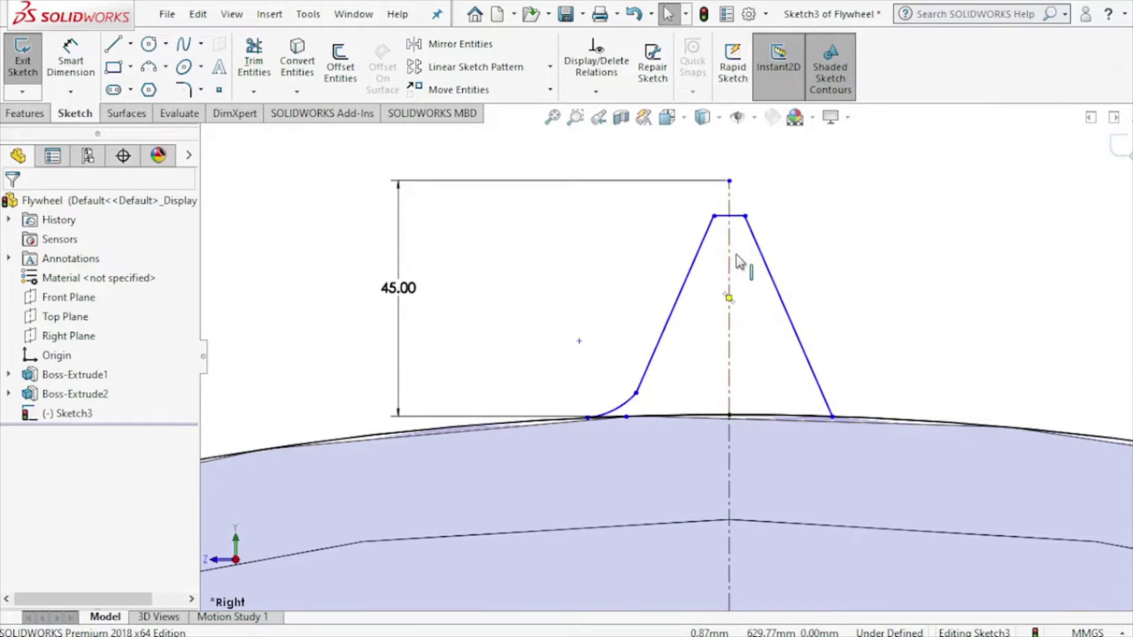
# Mirror the left root arc about the vertical centerline to create the right root arc
pyautogui.click(446, 52)
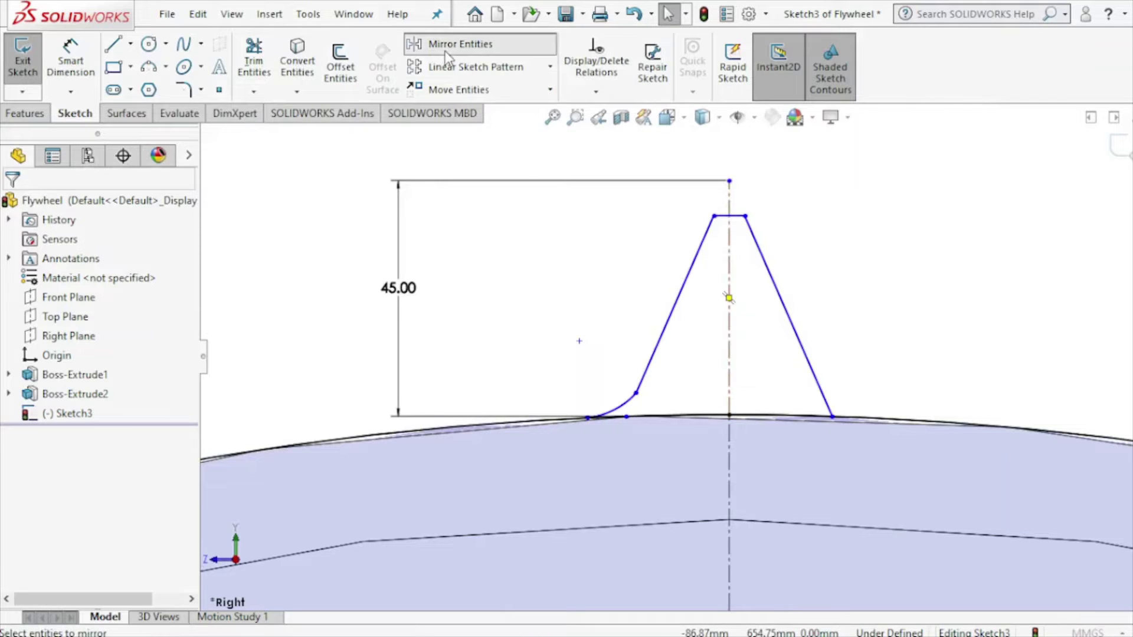
pyautogui.click(616, 410)
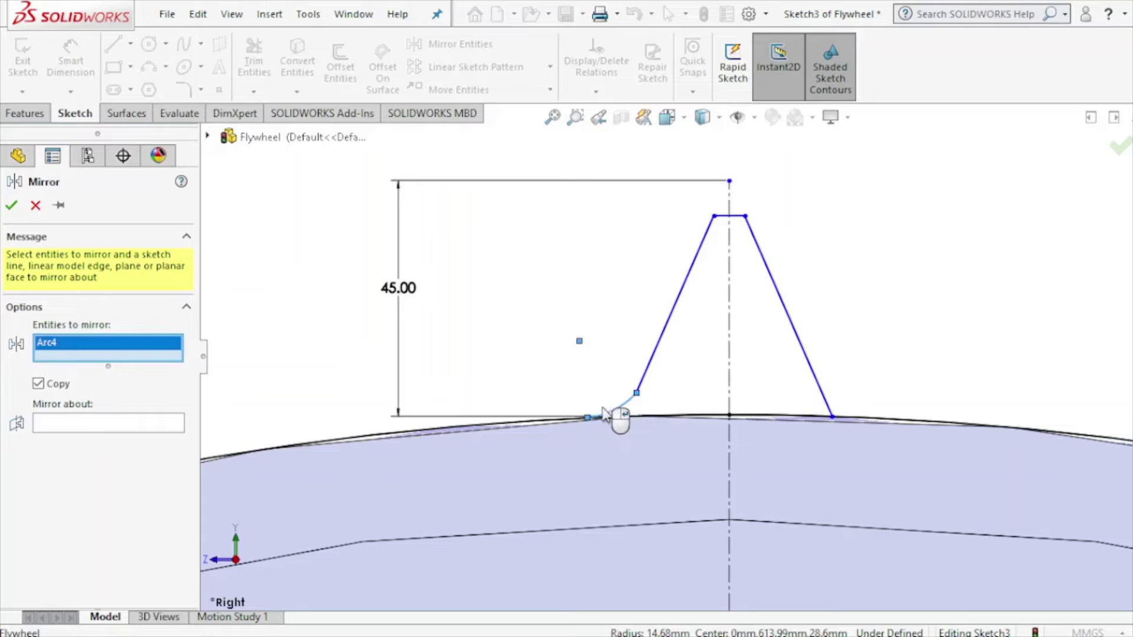
pyautogui.click(158, 431)
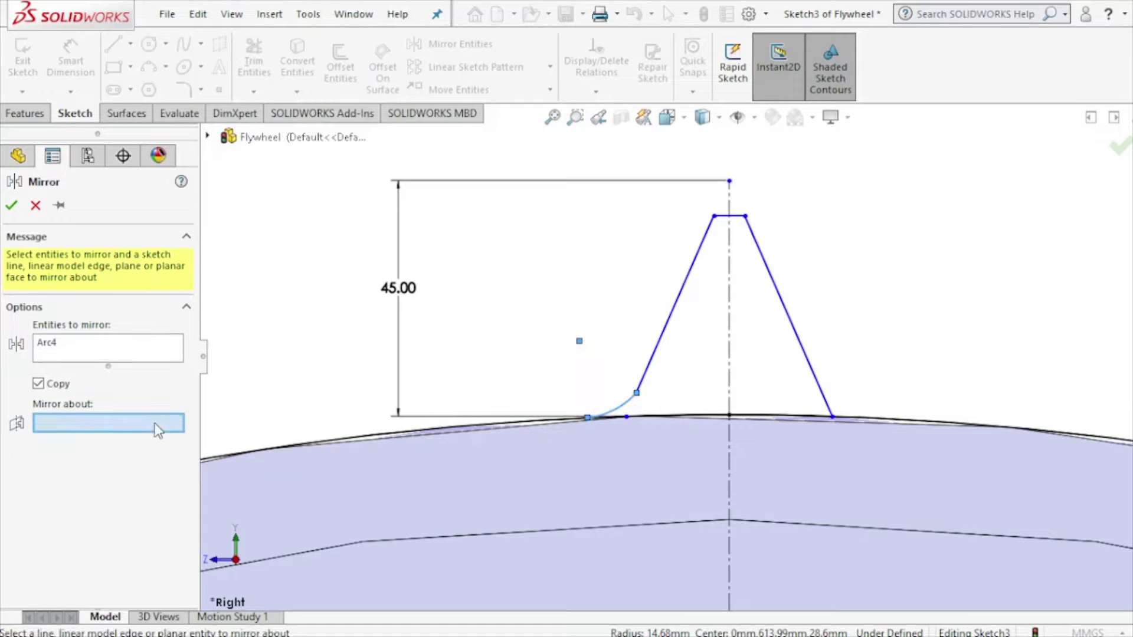
pyautogui.click(730, 372)
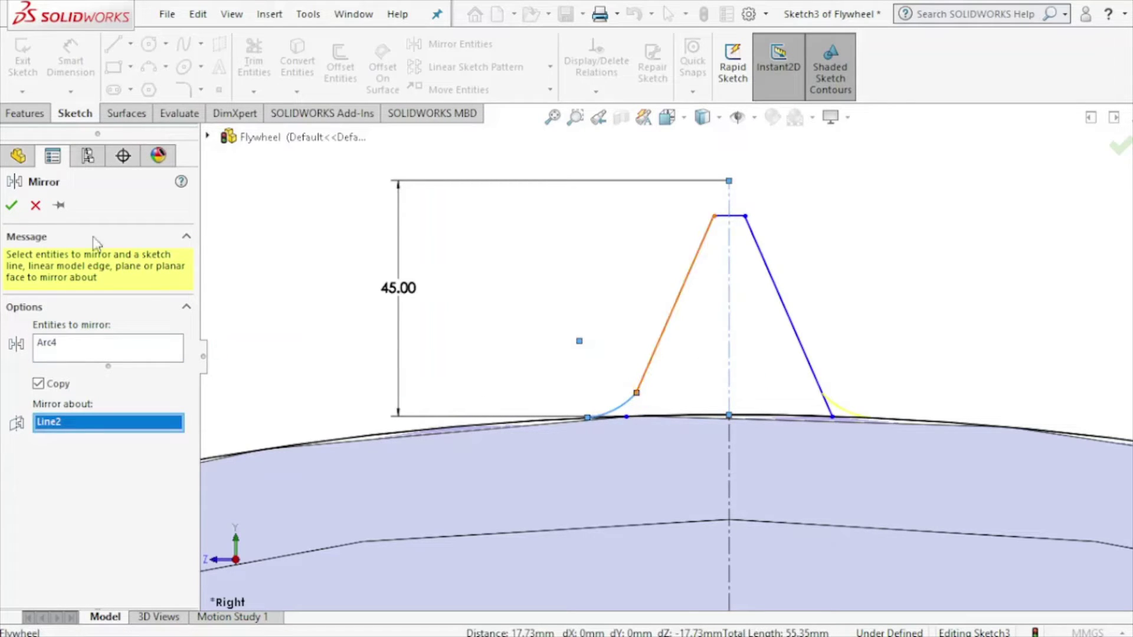
pyautogui.click(11, 205)
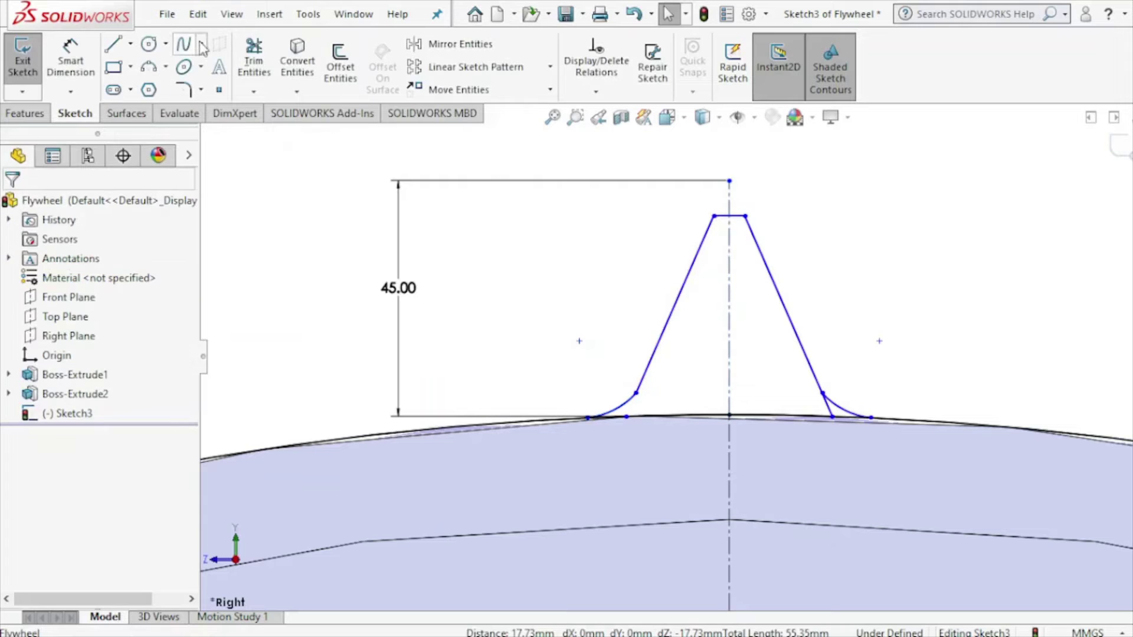
# Power-trim the leftover short line segment from the tooth profile
pyautogui.click(247, 52)
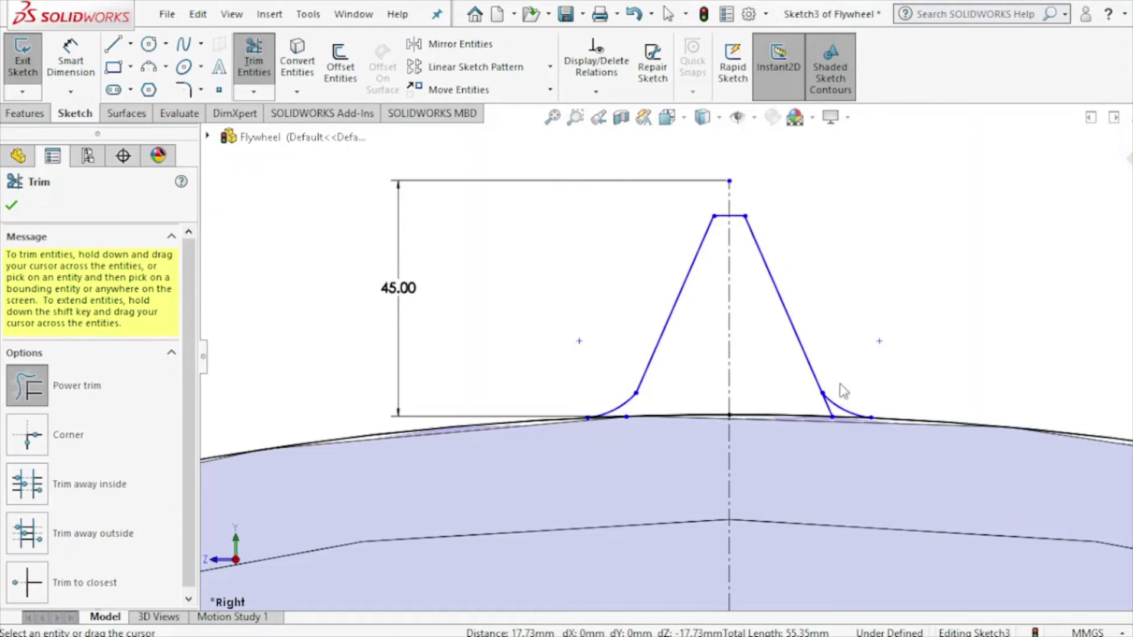
pyautogui.scroll(-5, 845, 372)
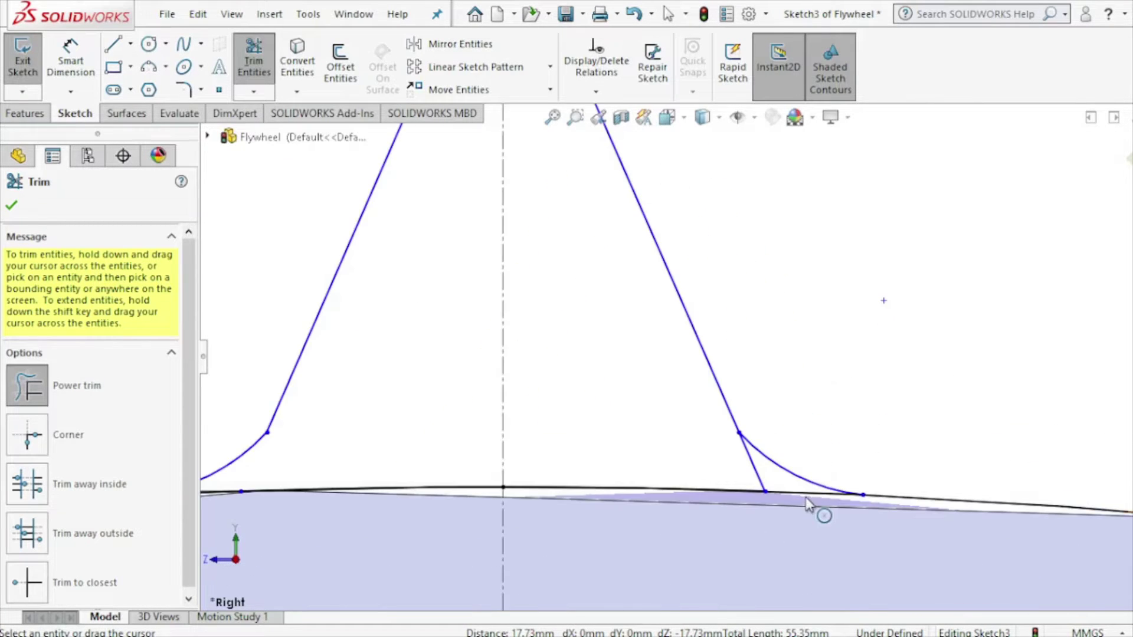
pyautogui.scroll(-1, 705, 469)
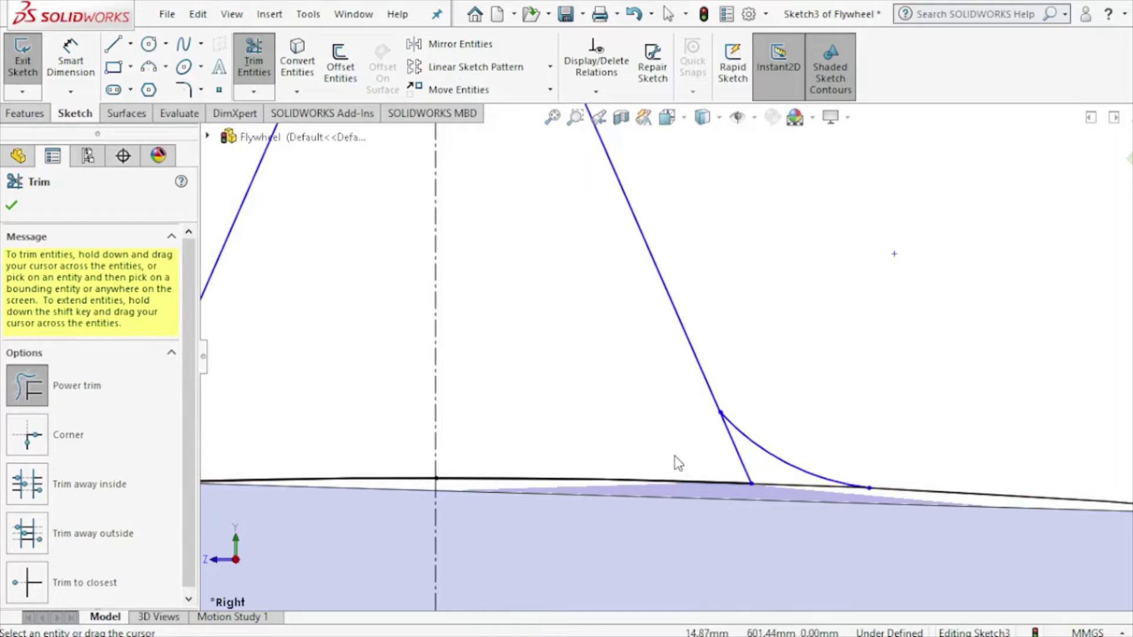
pyautogui.moveTo(743, 466); pyautogui.dragTo(745, 465)
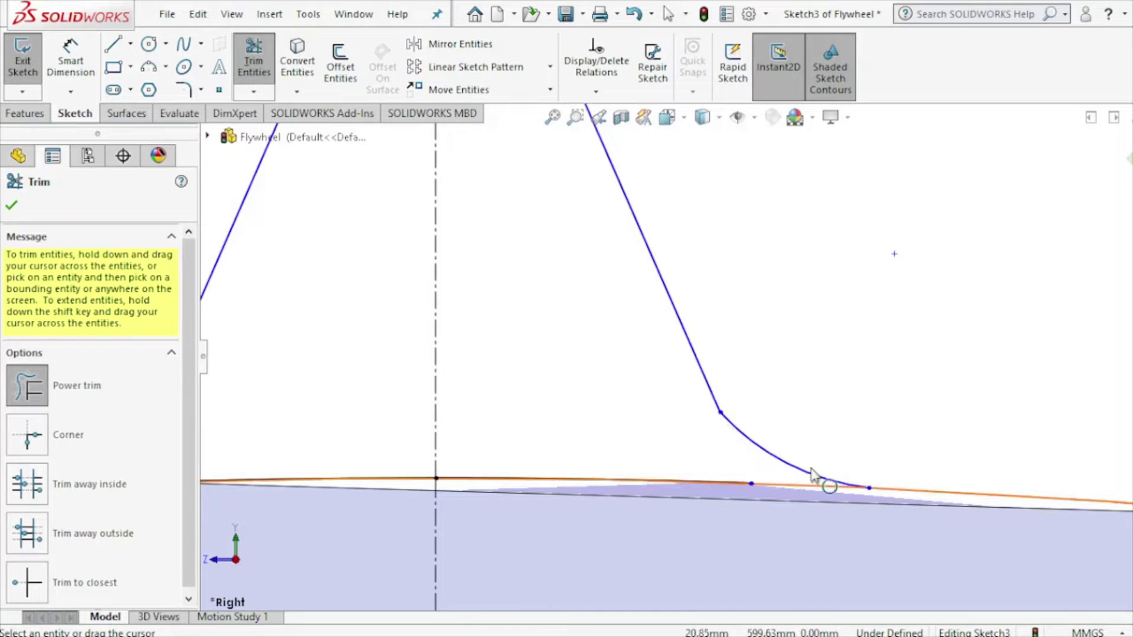
pyautogui.scroll(2, 698, 356)
pyautogui.scroll(2, 699, 356)
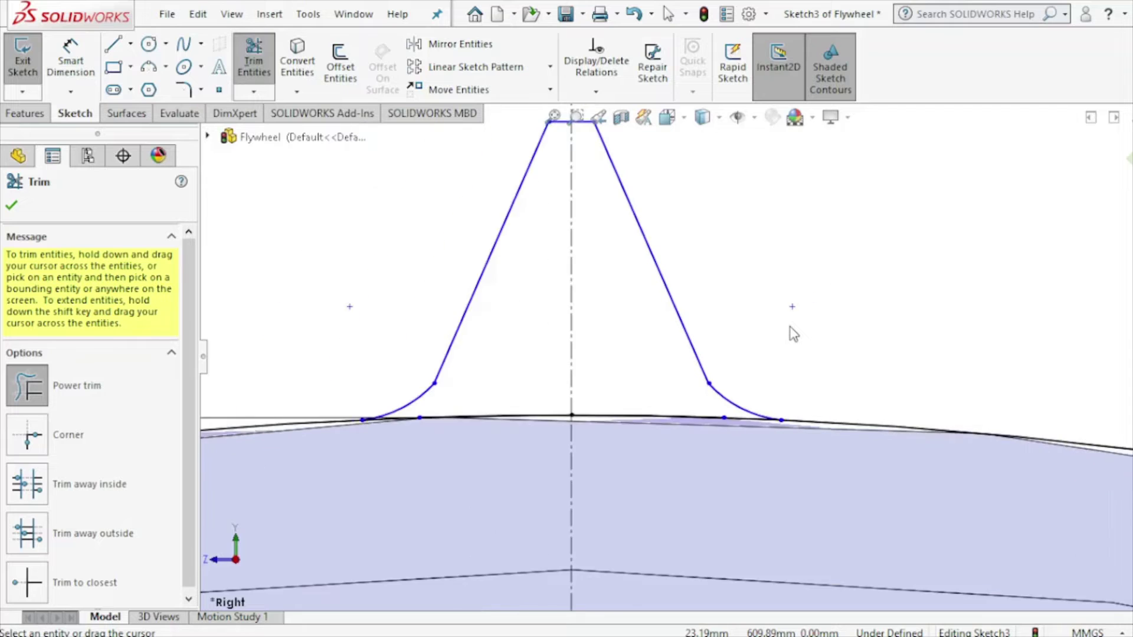
pyautogui.scroll(3, 698, 355)
pyautogui.click(12, 205)
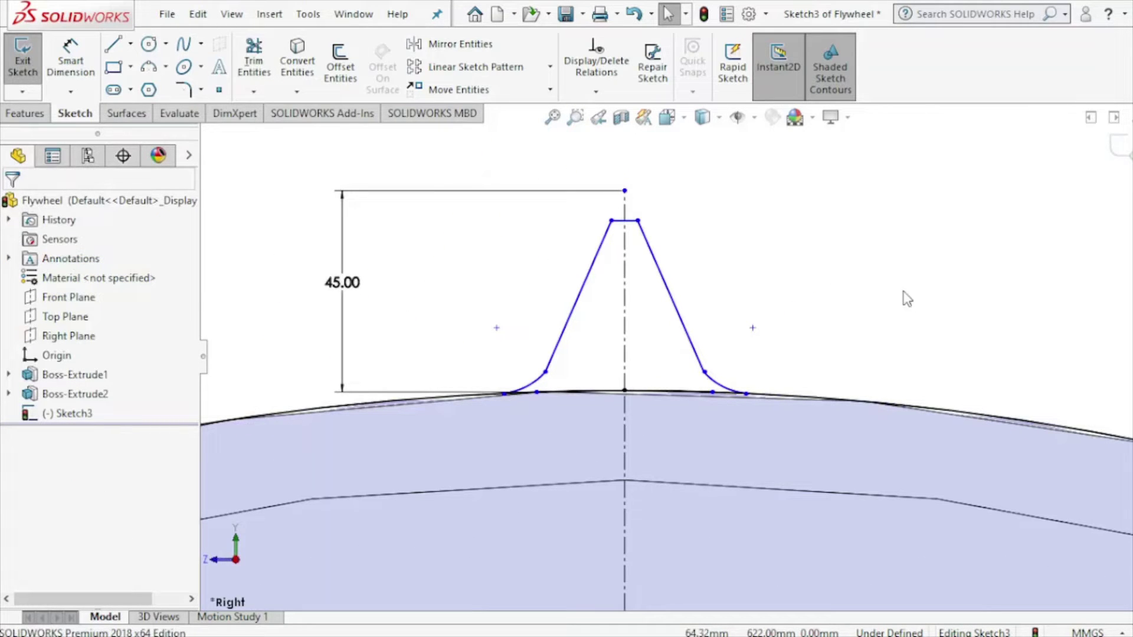
# Round both top corners of the tooth with 1 mm sketch fillets
pyautogui.click(180, 97)
pyautogui.click(611, 222)
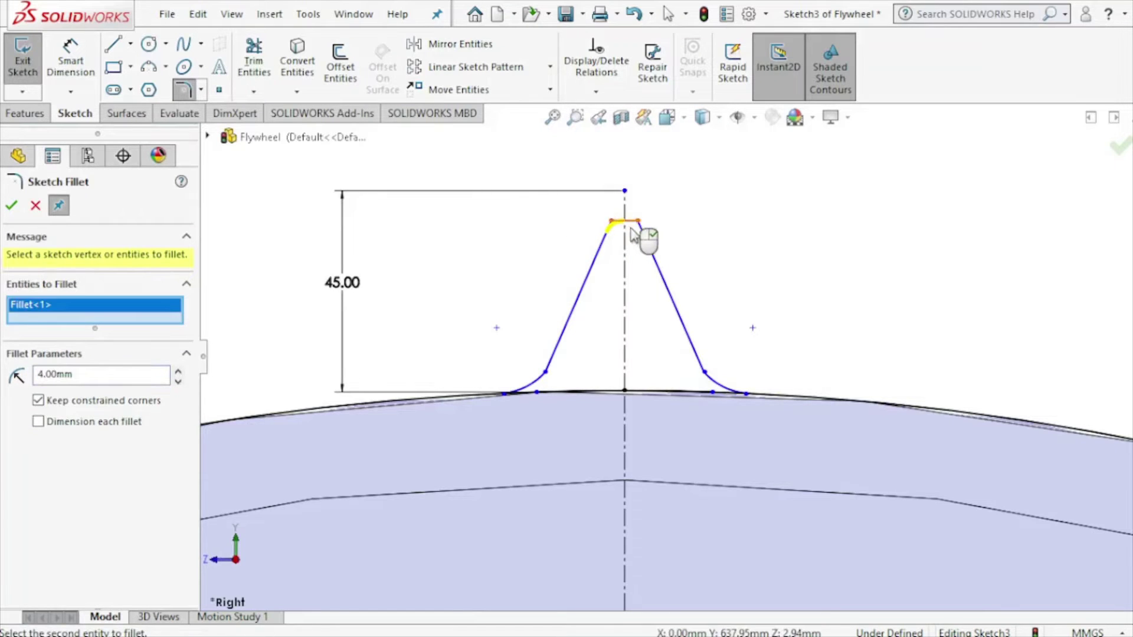
pyautogui.click(637, 223)
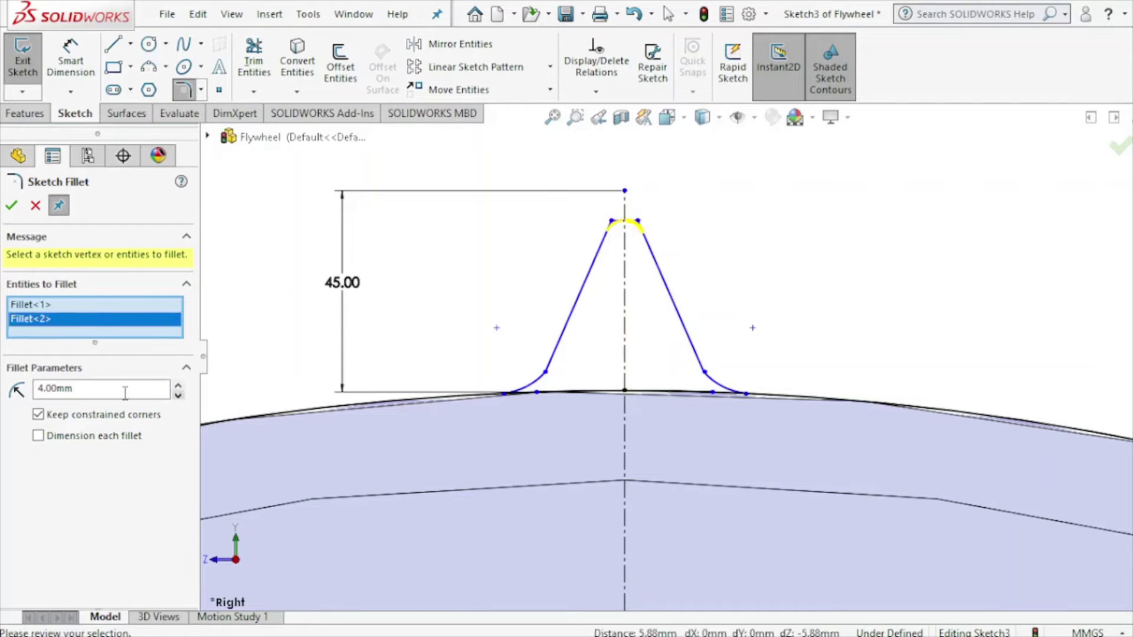
pyautogui.write('1')
pyautogui.scroll(-2, 600, 297)
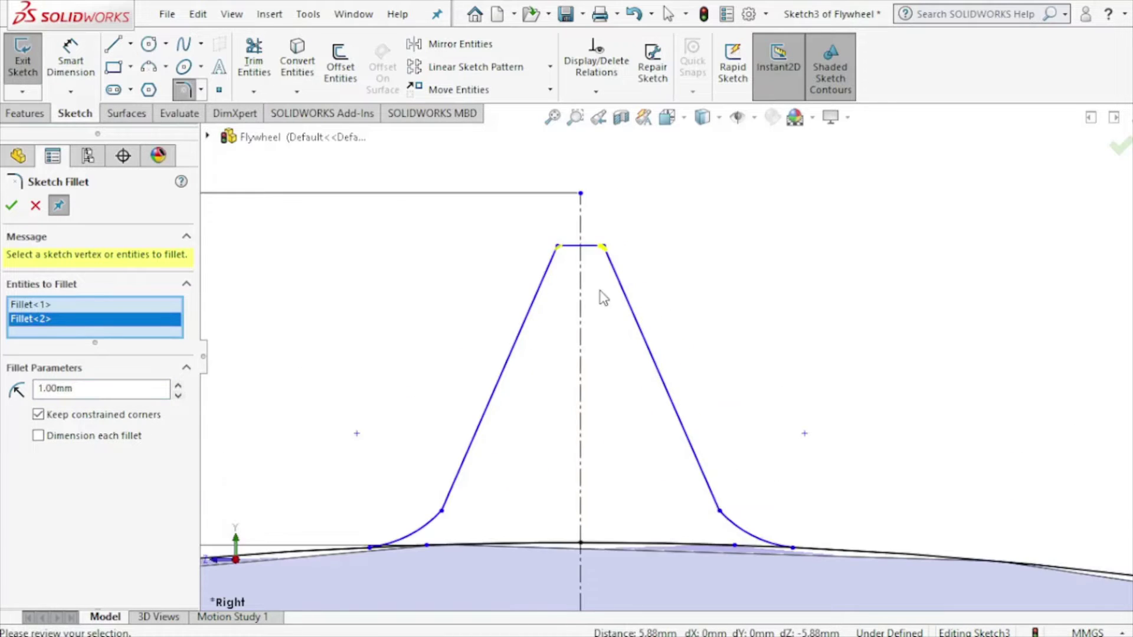
pyautogui.scroll(-3, 597, 289)
pyautogui.scroll(-1, 594, 278)
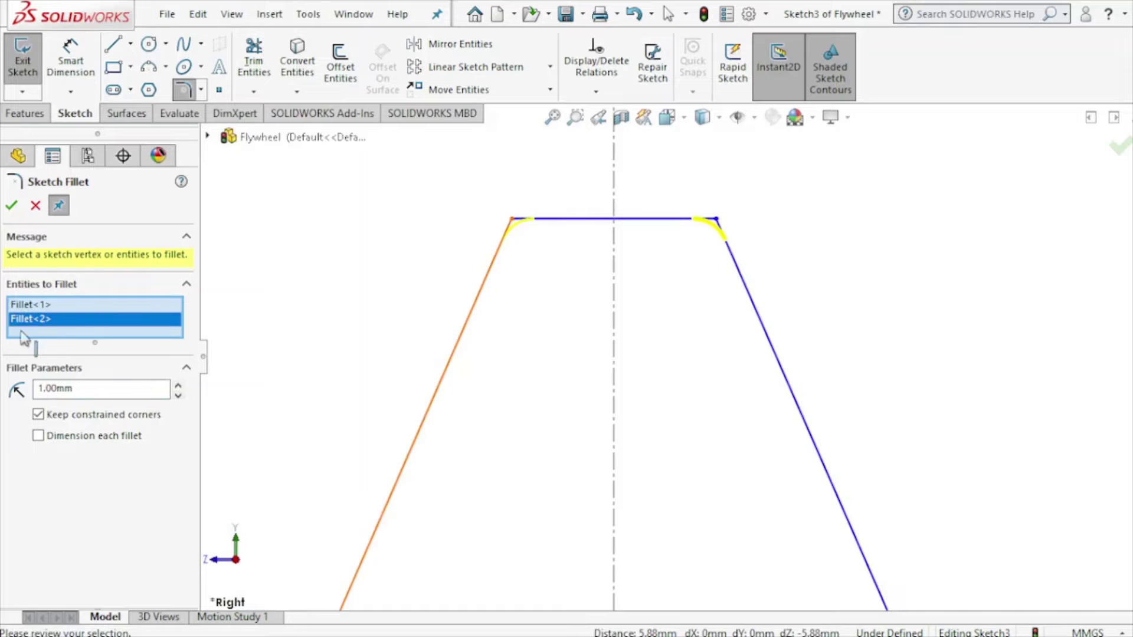
pyautogui.click(7, 212)
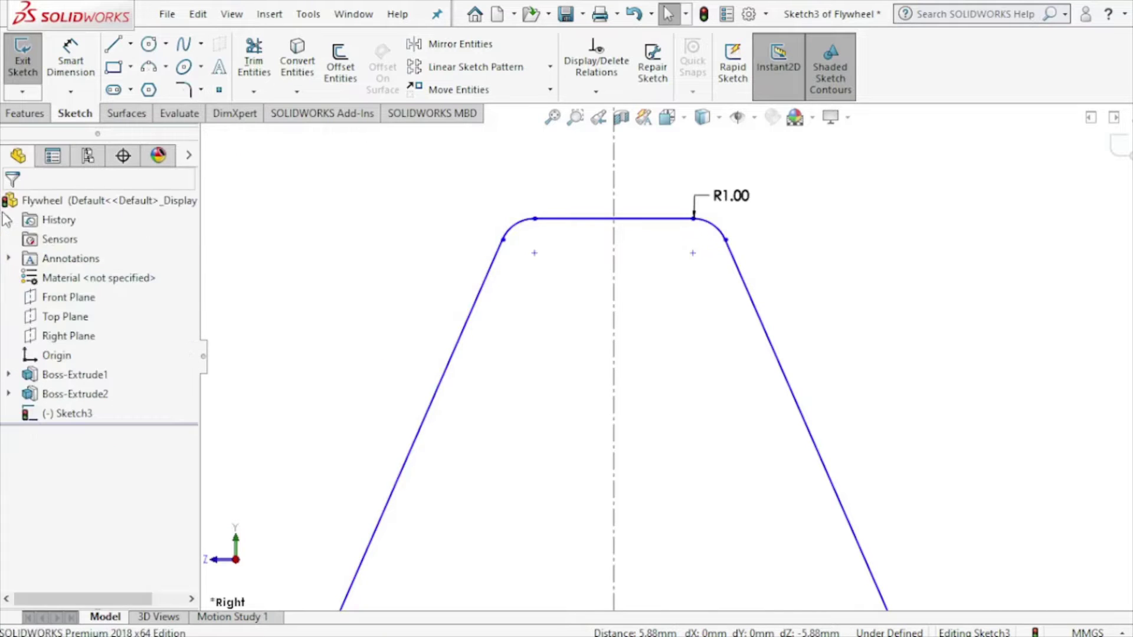
# Power-trim the rim line so the tooth contour becomes closed
pyautogui.scroll(2, 807, 371)
pyautogui.scroll(2, 806, 372)
pyautogui.scroll(2, 791, 412)
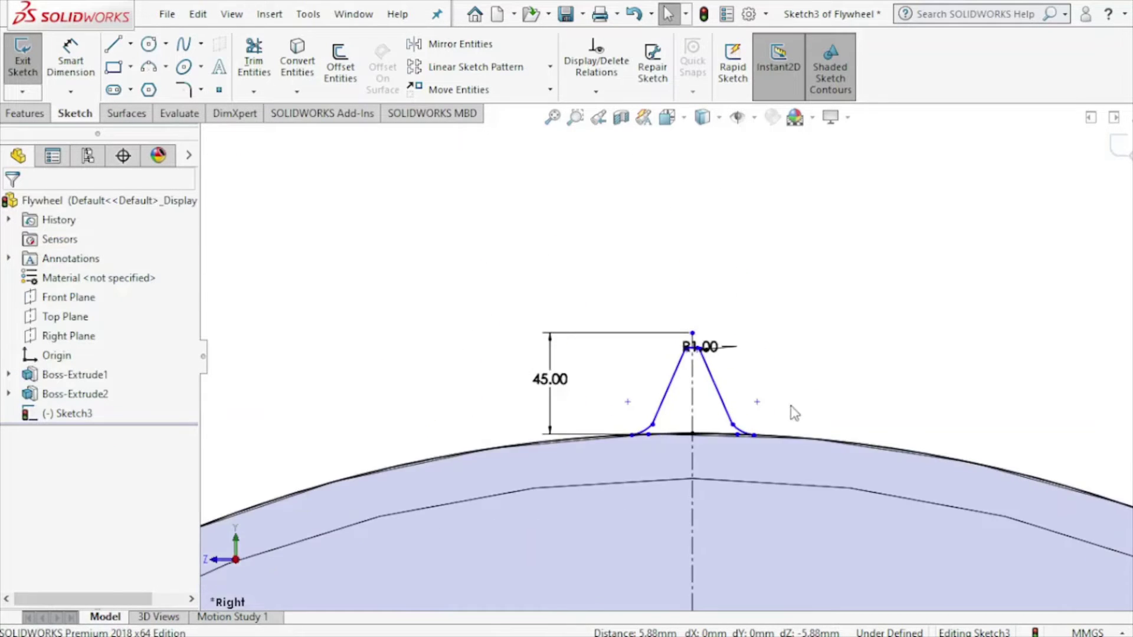
pyautogui.scroll(-1, 745, 442)
pyautogui.scroll(-3, 745, 443)
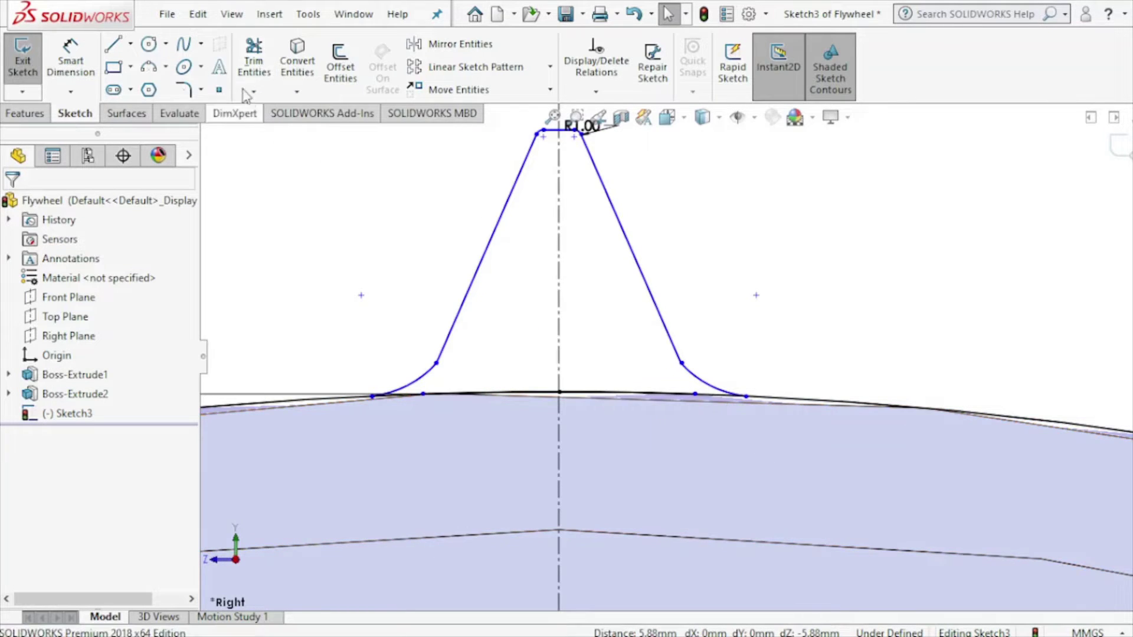
pyautogui.click(253, 59)
pyautogui.moveTo(879, 345); pyautogui.dragTo(886, 434)
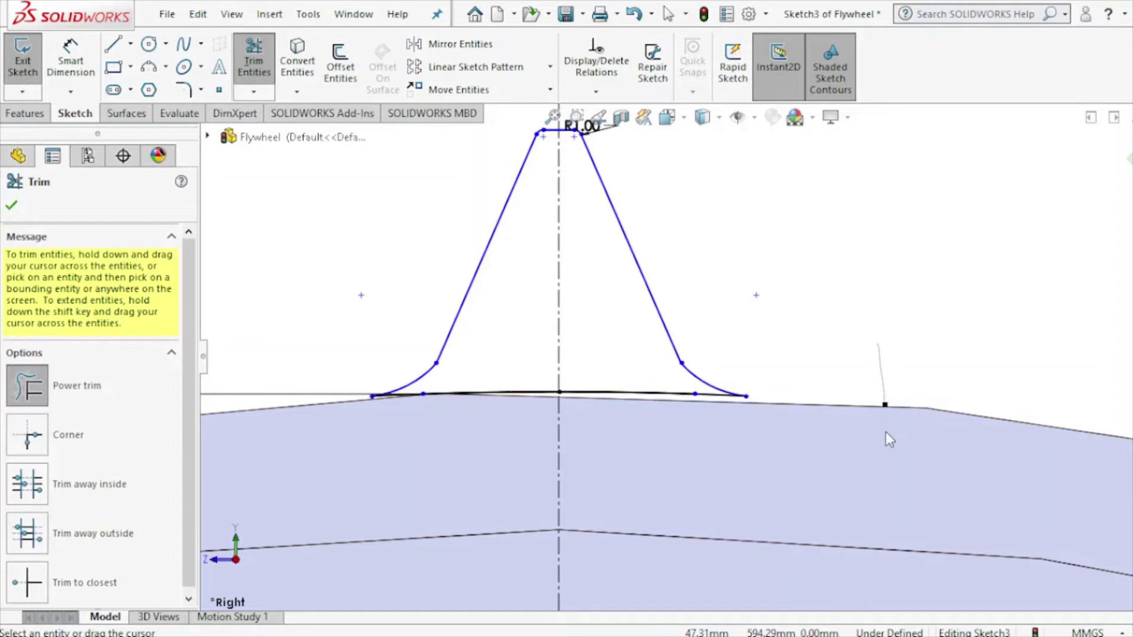
# Extrude the closed tooth region 30 mm as Boss-Extrude3 onto the flywheel rim
pyautogui.click(12, 206)
pyautogui.scroll(3, 630, 324)
pyautogui.scroll(2, 631, 328)
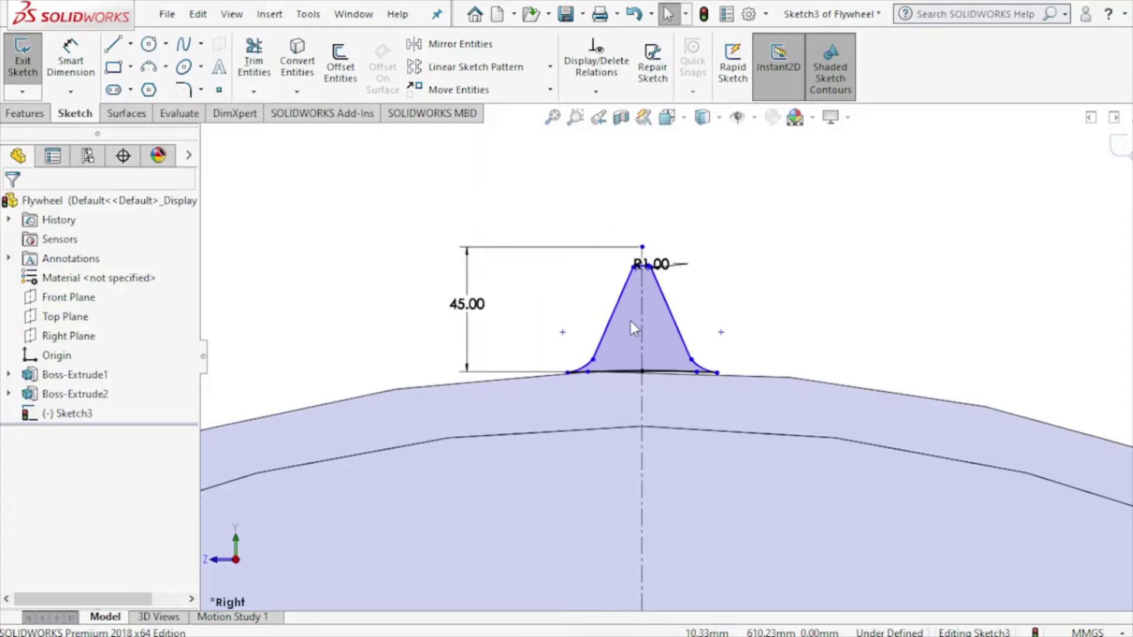
pyautogui.click(34, 113)
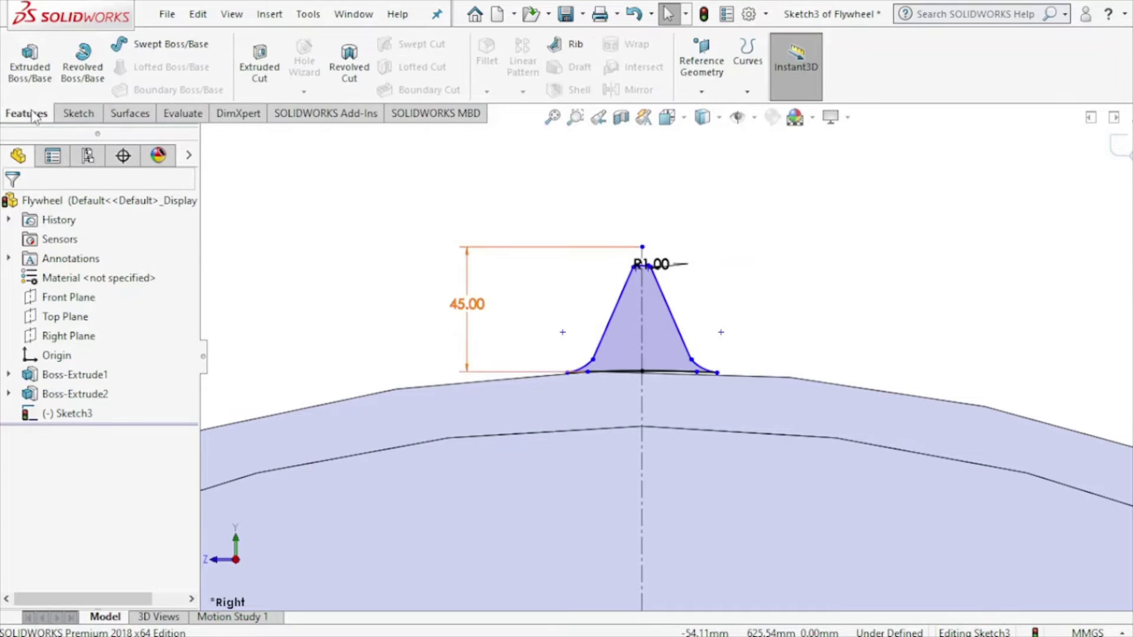
pyautogui.click(30, 61)
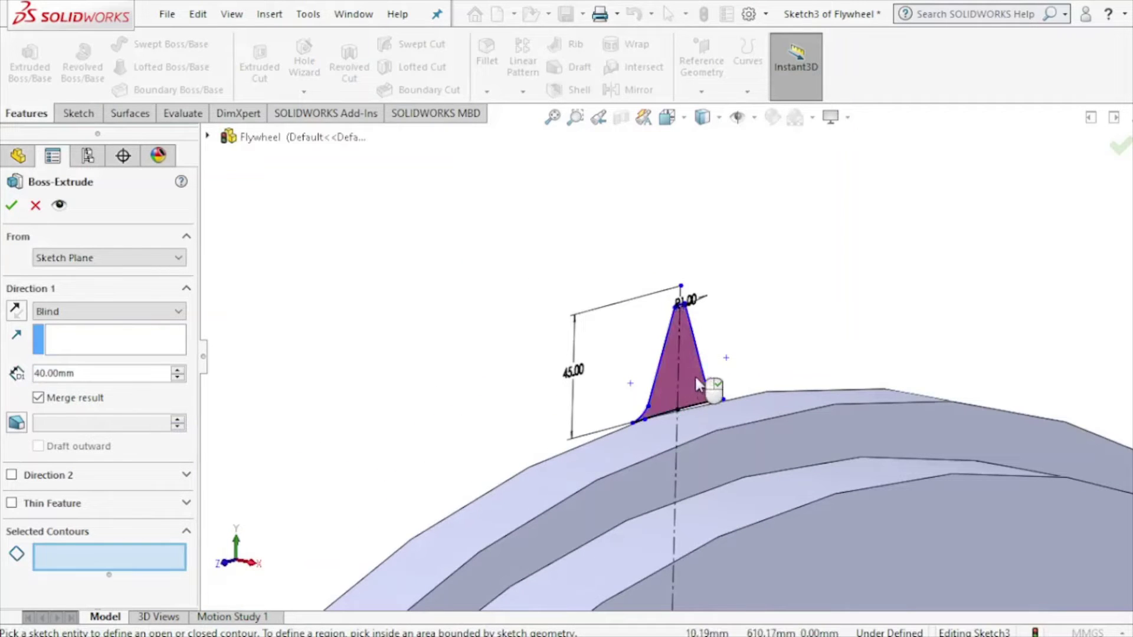
pyautogui.click(696, 381)
pyautogui.scroll(2, 809, 353)
pyautogui.scroll(1, 776, 342)
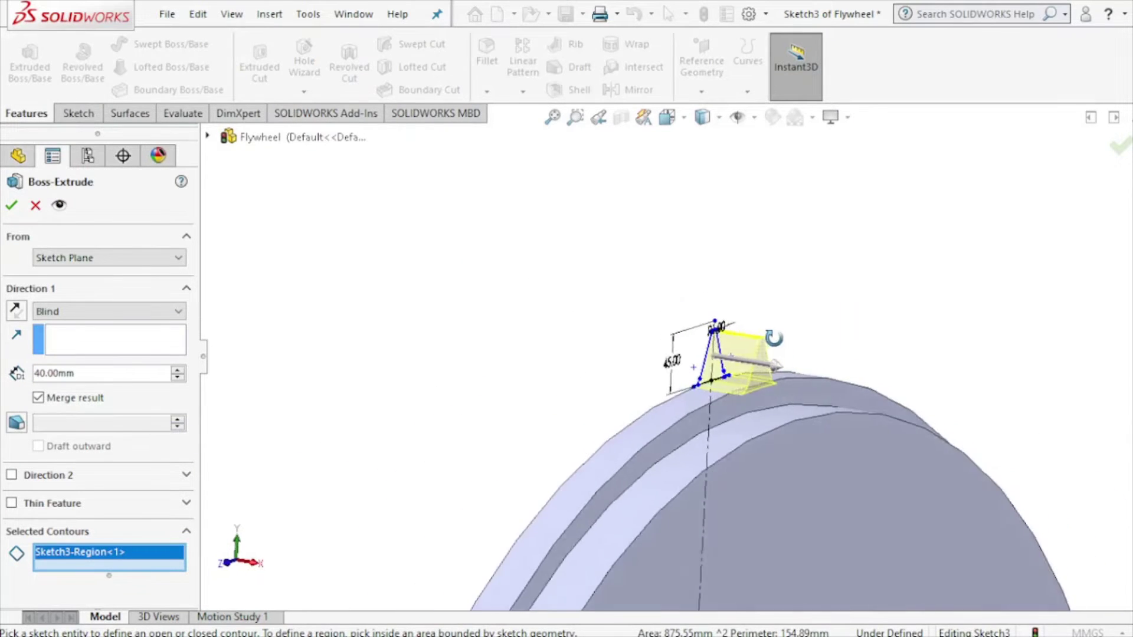
pyautogui.moveTo(773, 337); pyautogui.dragTo(799, 341, button='middle')
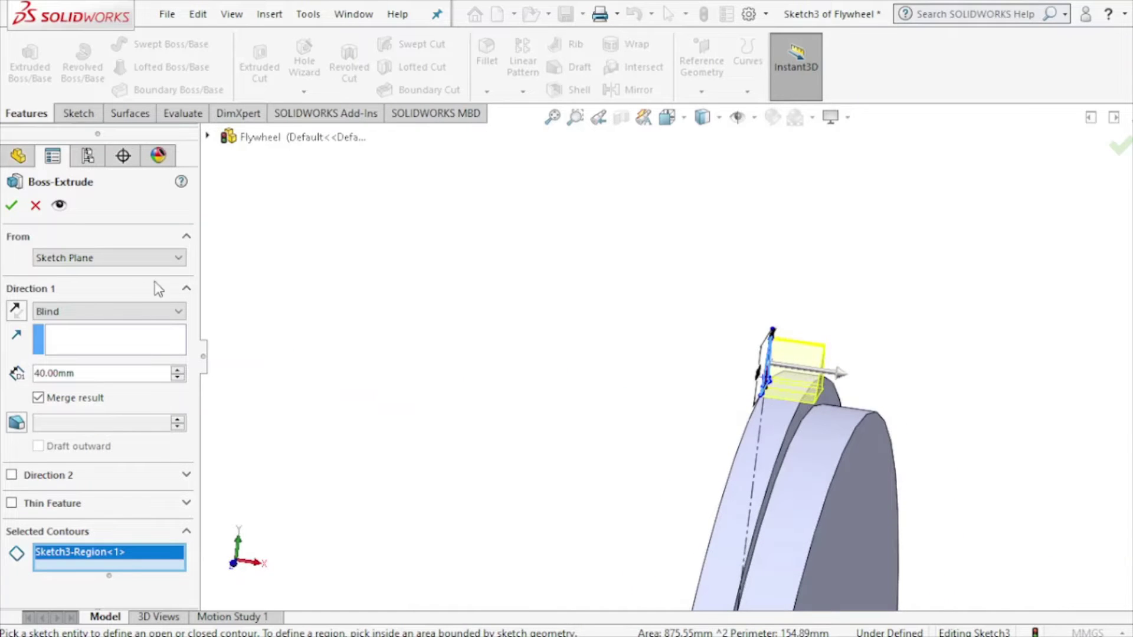
pyautogui.click(178, 377)
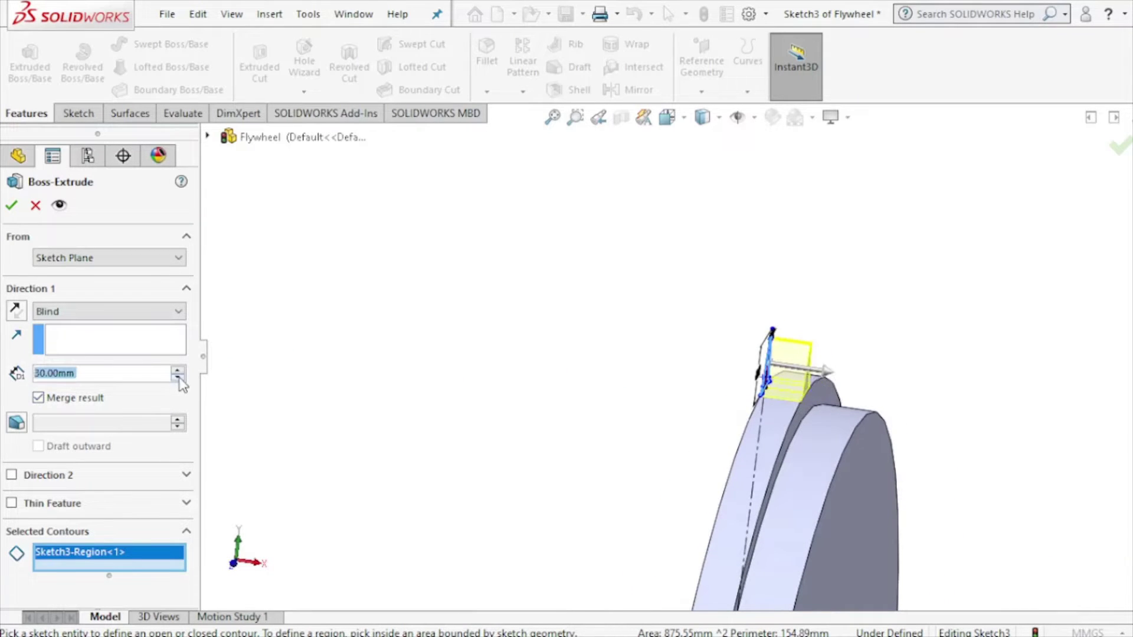
pyautogui.click(11, 205)
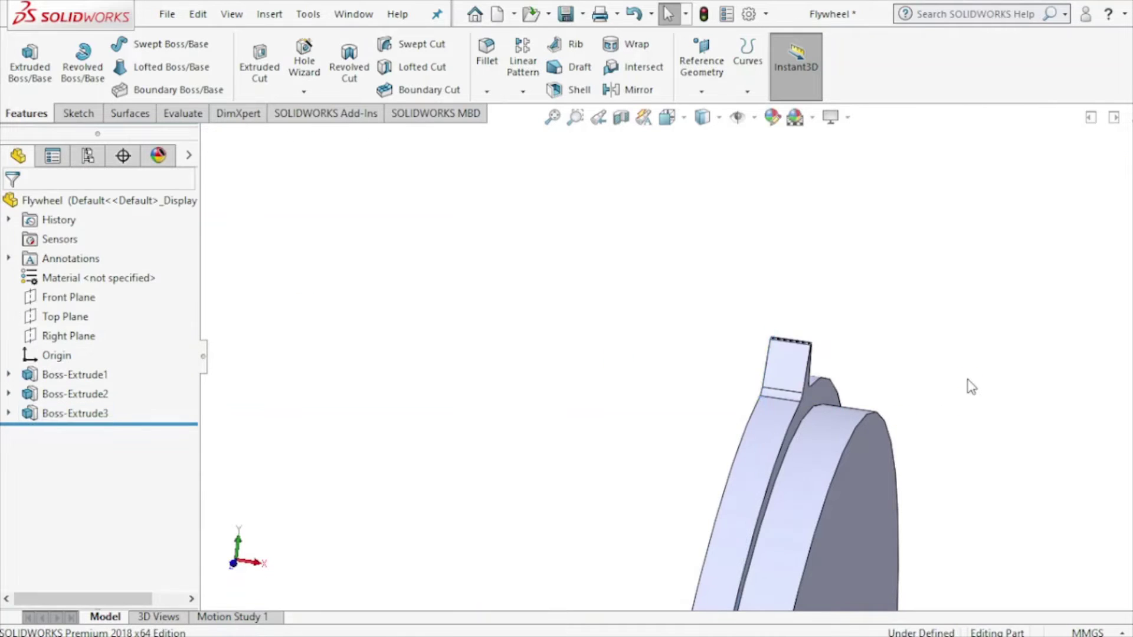
# Inspect the new tooth from the front and show the Linear Pattern dropdown list
pyautogui.moveTo(972, 387)
pyautogui.mouseDown(button='middle')
pyautogui.moveTo(740, 327)
pyautogui.moveTo(706, 400)
pyautogui.moveTo(678, 372)
pyautogui.mouseUp(button='middle')
pyautogui.scroll(-2, 637, 347)
pyautogui.scroll(-3, 665, 358)
pyautogui.scroll(-1, 643, 340)
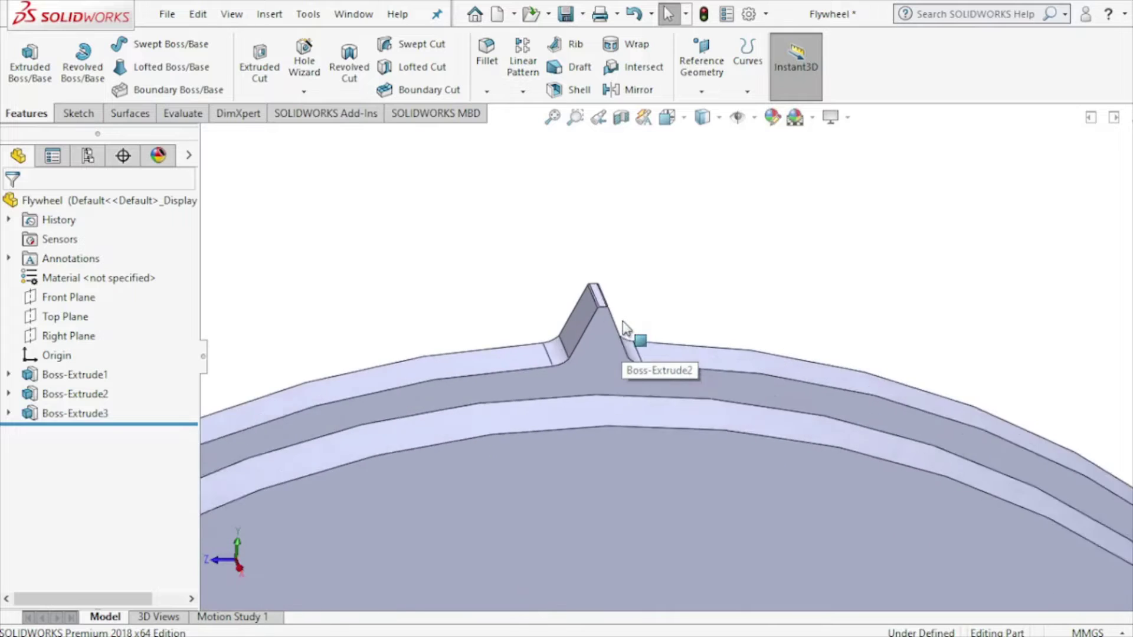
pyautogui.scroll(-3, 643, 340)
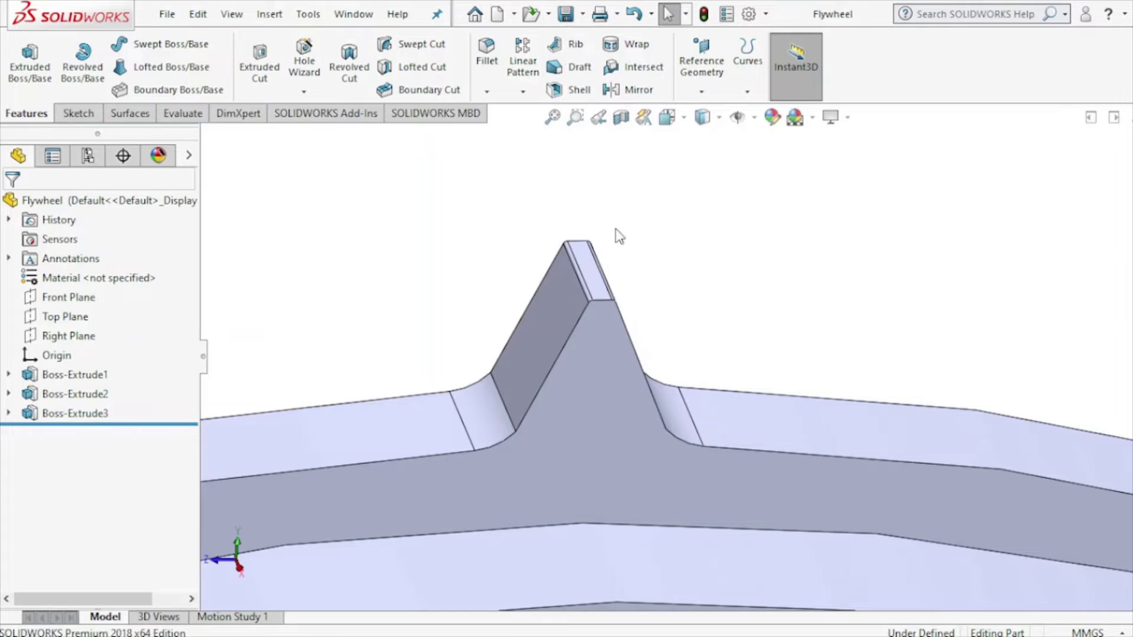
pyautogui.click(521, 91)
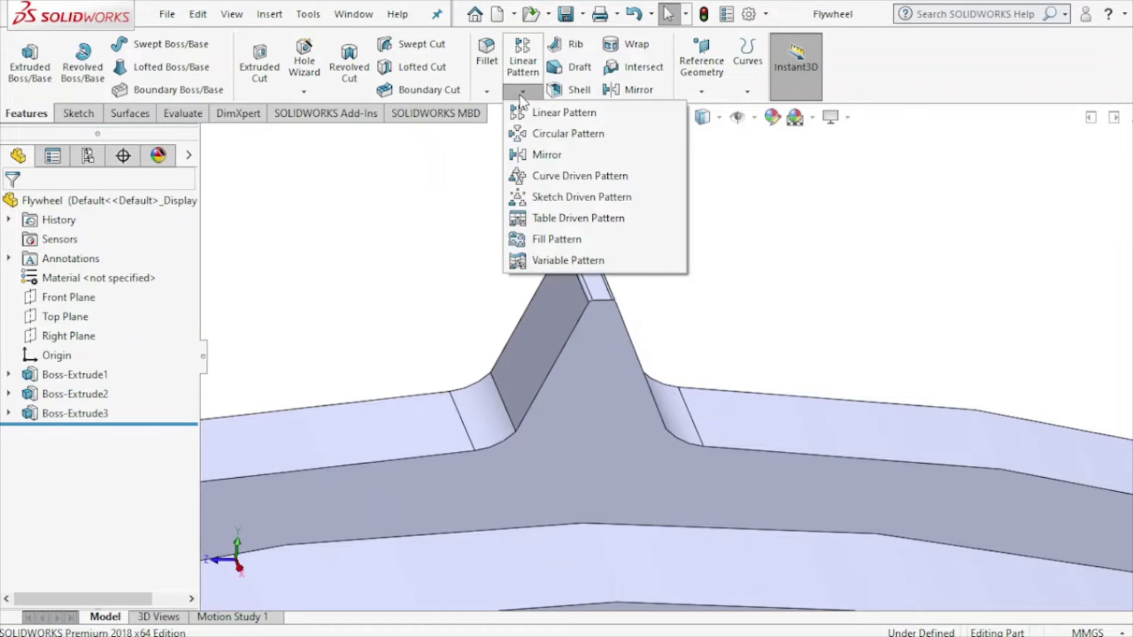
# Set up a circular pattern of the Boss-Extrude3 tooth around the rim face axis
pyautogui.click(533, 140)
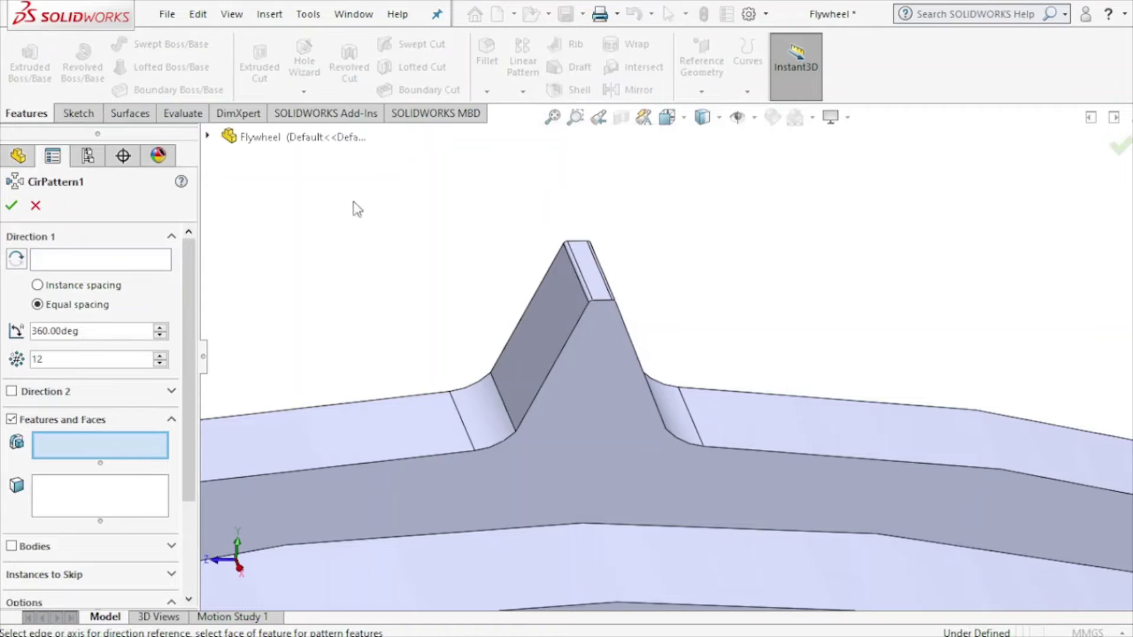
pyautogui.click(208, 137)
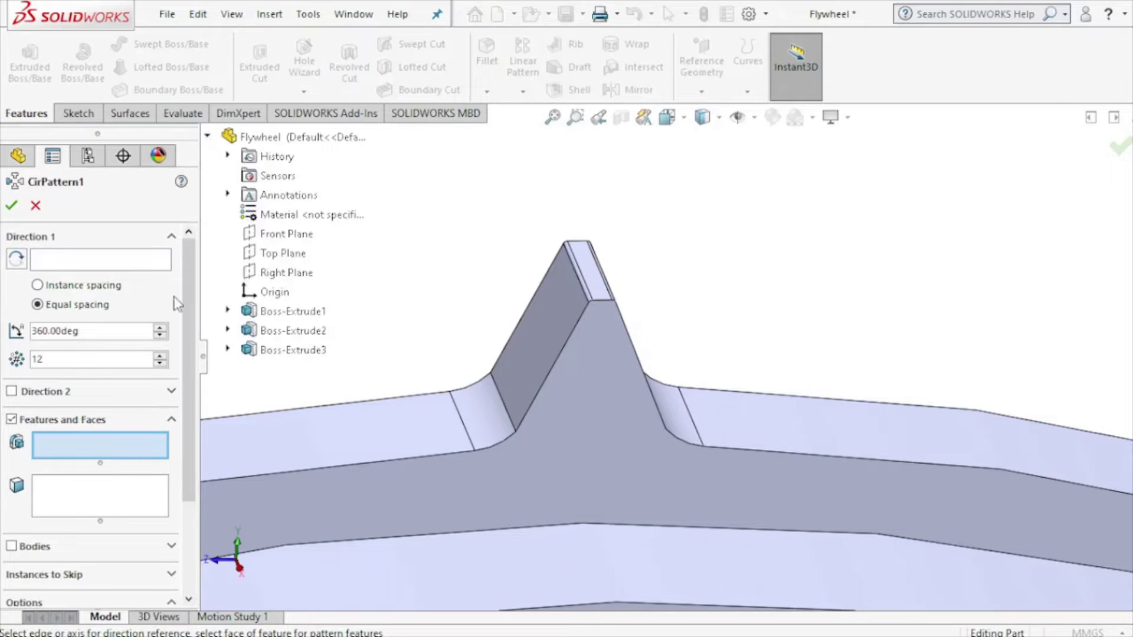
pyautogui.click(52, 264)
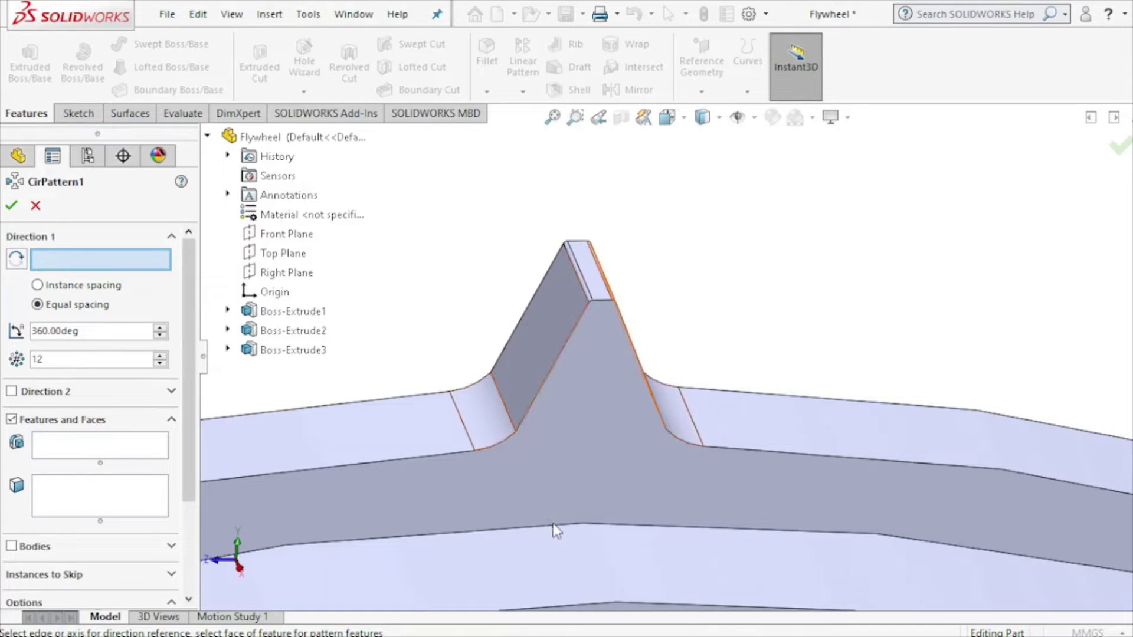
pyautogui.scroll(2, 717, 448)
pyautogui.scroll(3, 717, 449)
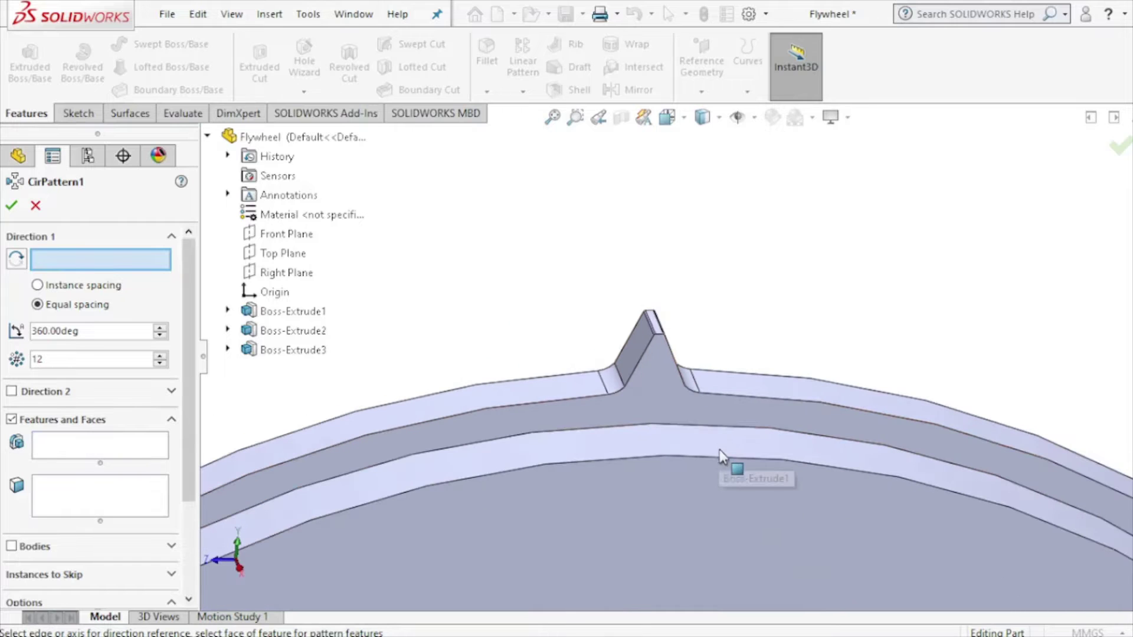
pyautogui.click(662, 447)
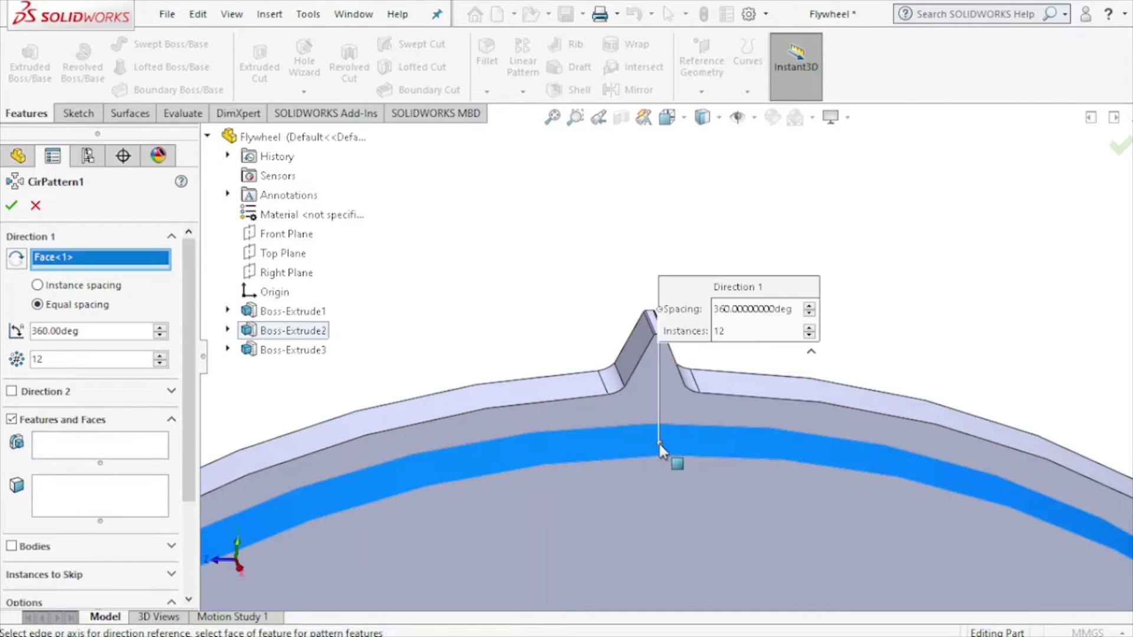
pyautogui.click(123, 442)
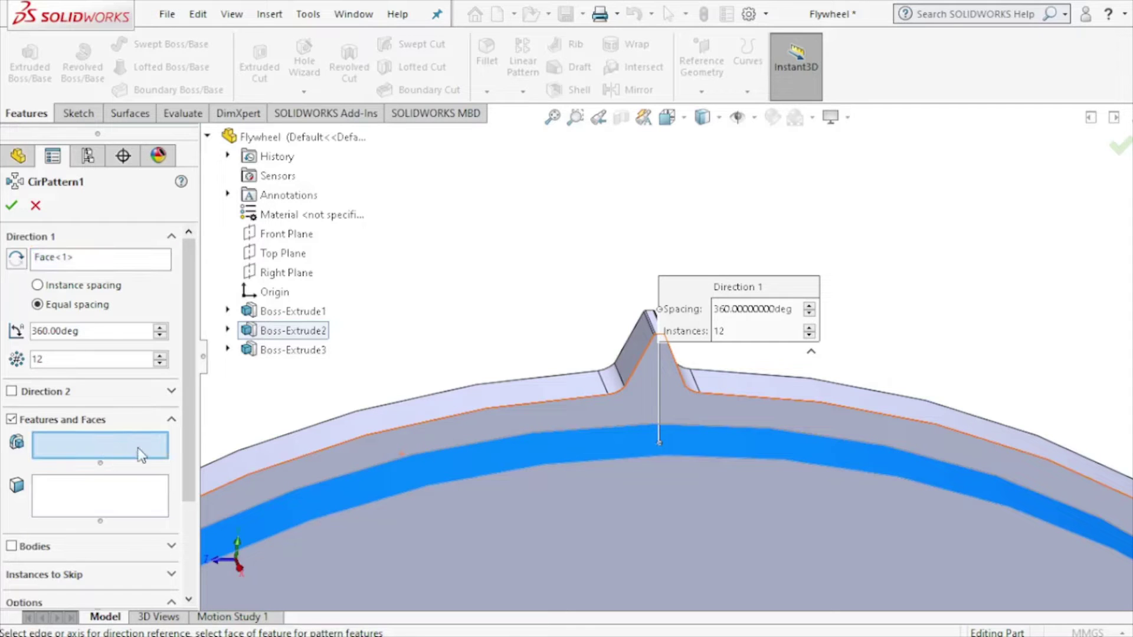
pyautogui.click(276, 351)
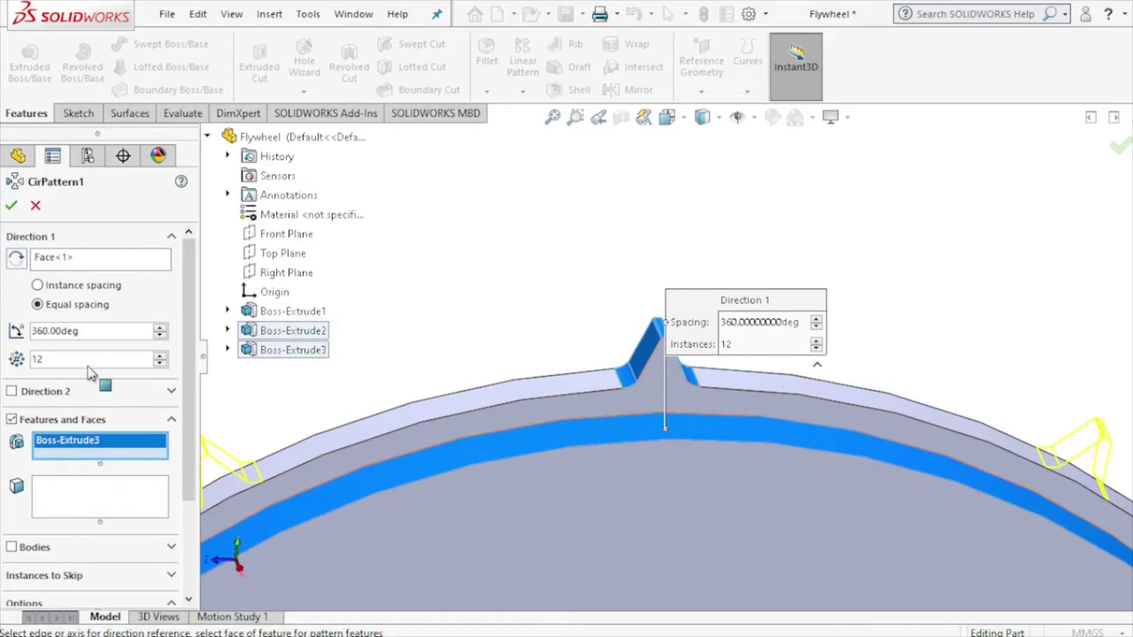
# Settle the pattern on 72 equally spaced tooth instances over 360°
pyautogui.click(70, 360)
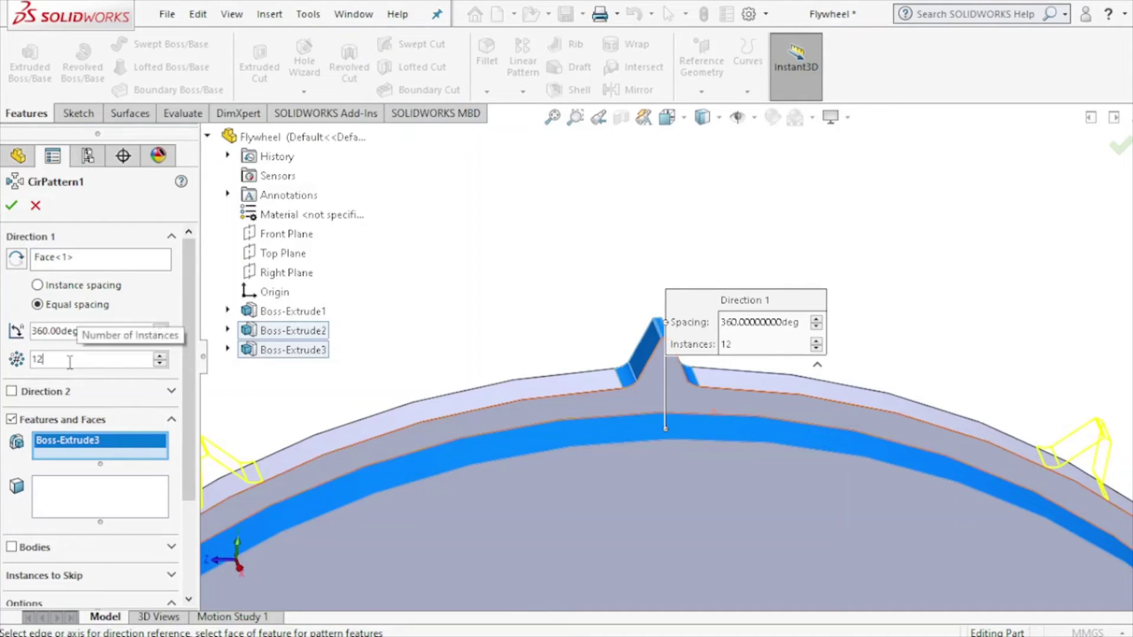
pyautogui.write('0')
pyautogui.press('Return')
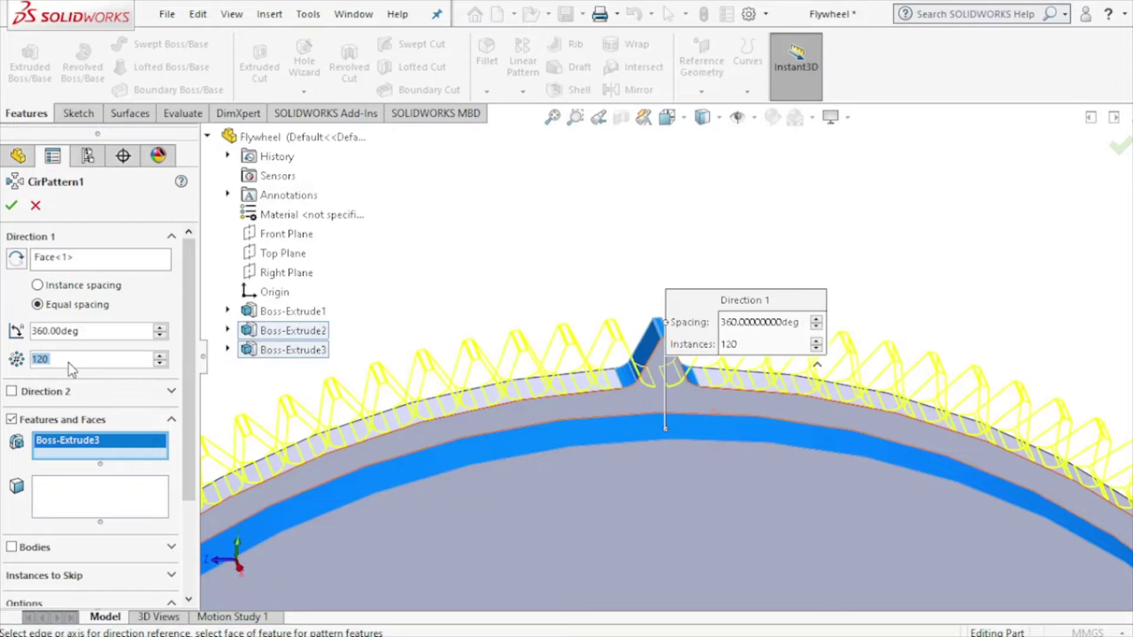
pyautogui.write('1')
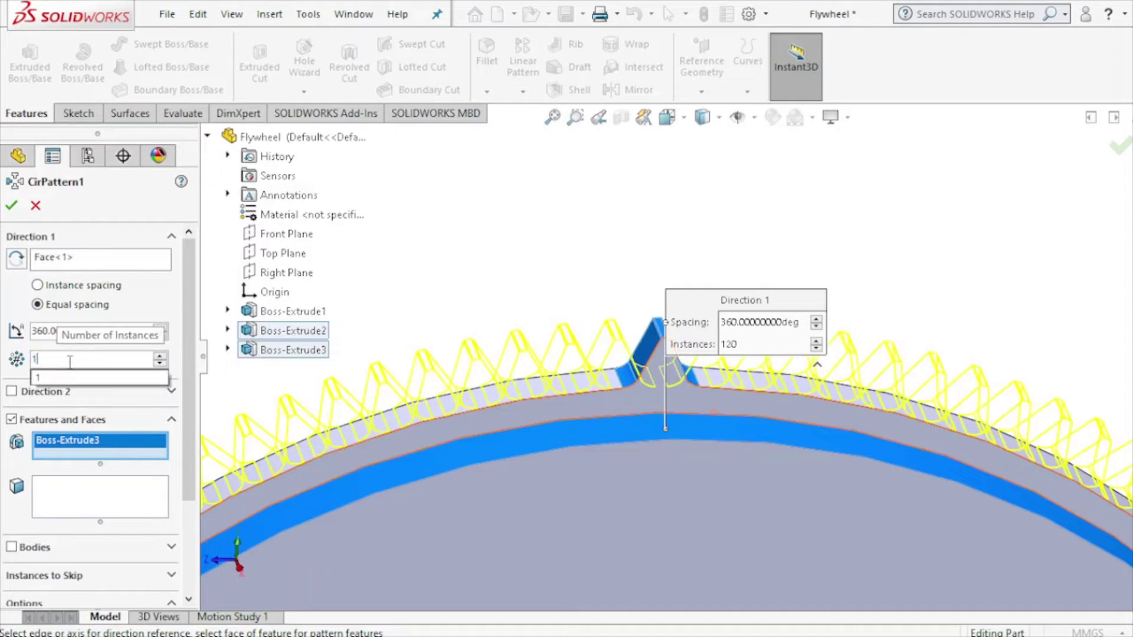
pyautogui.write('00')
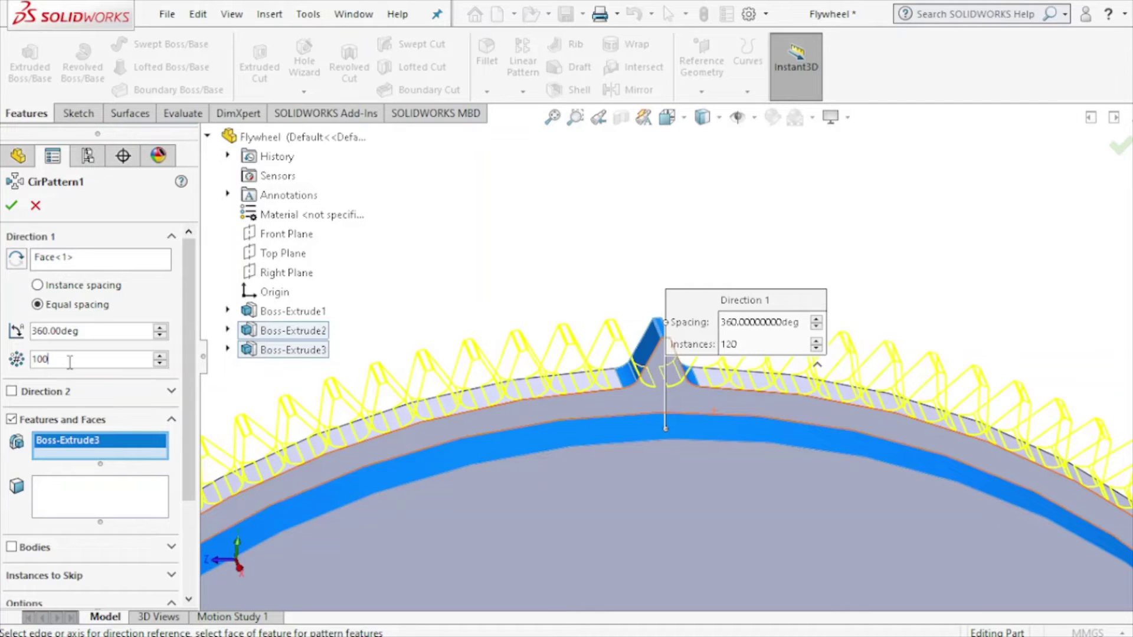
pyautogui.press('Return')
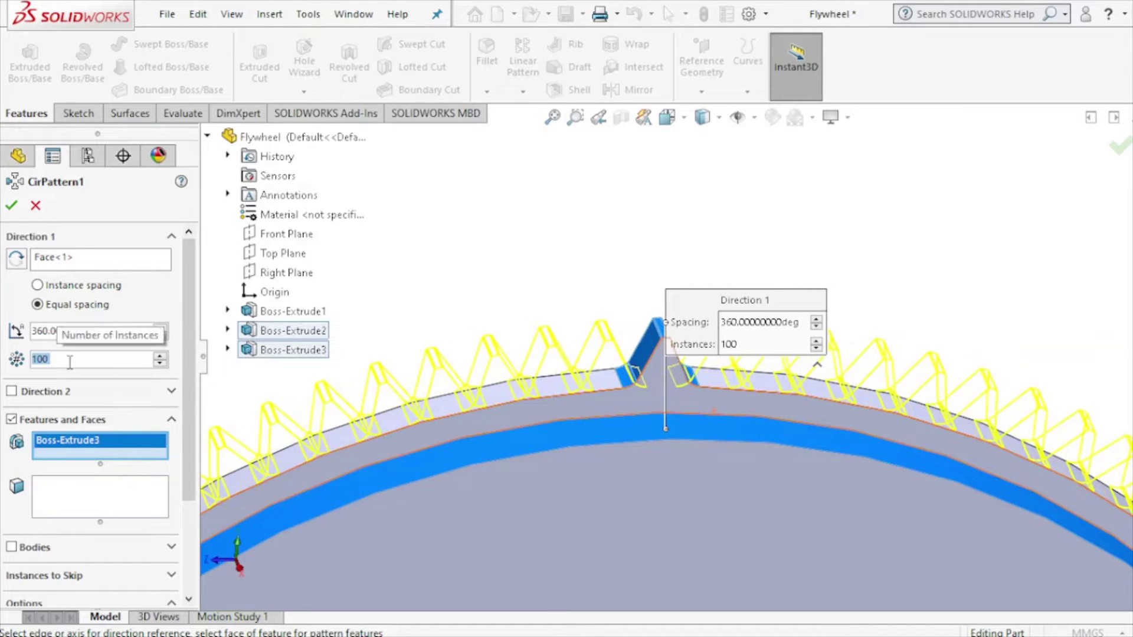
pyautogui.write('95')
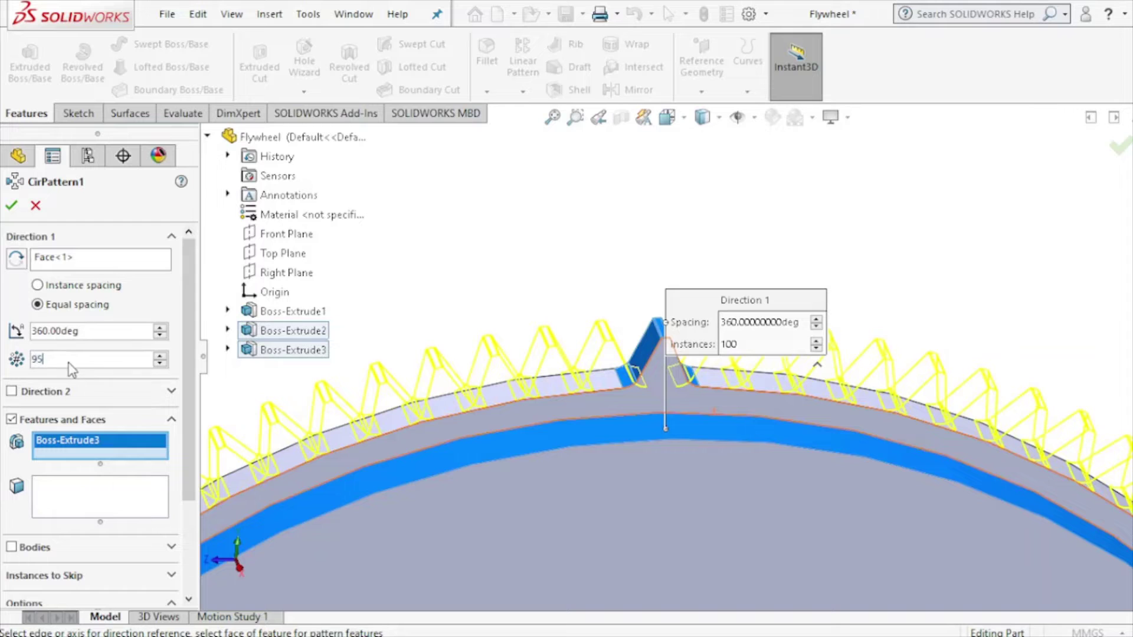
pyautogui.press('Return')
pyautogui.write('8')
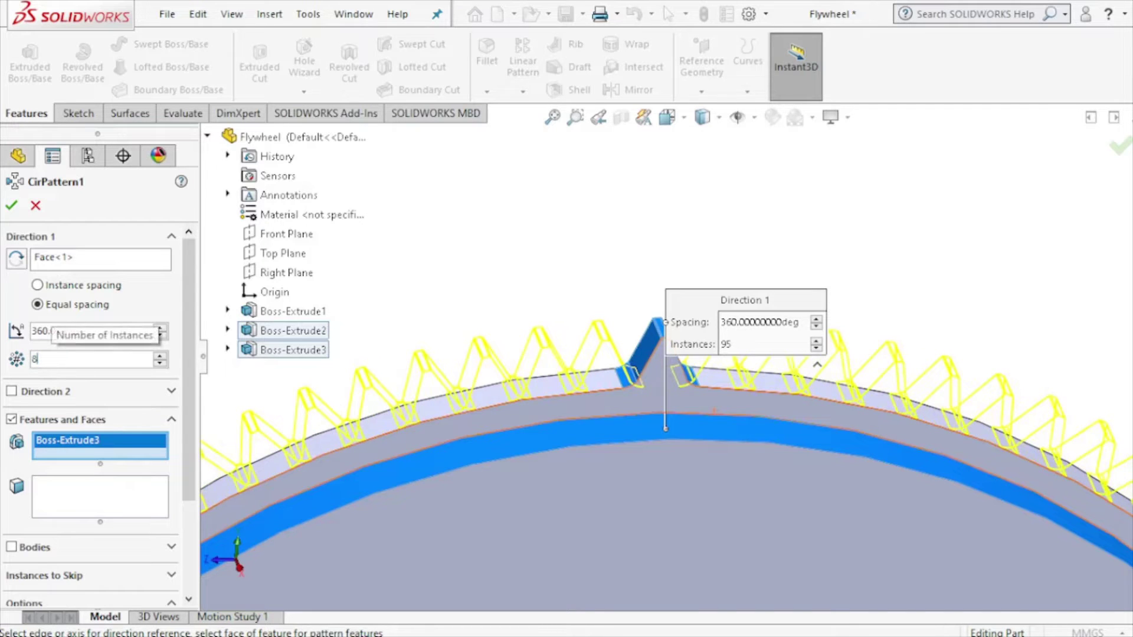
pyautogui.write('0')
pyautogui.press('Return')
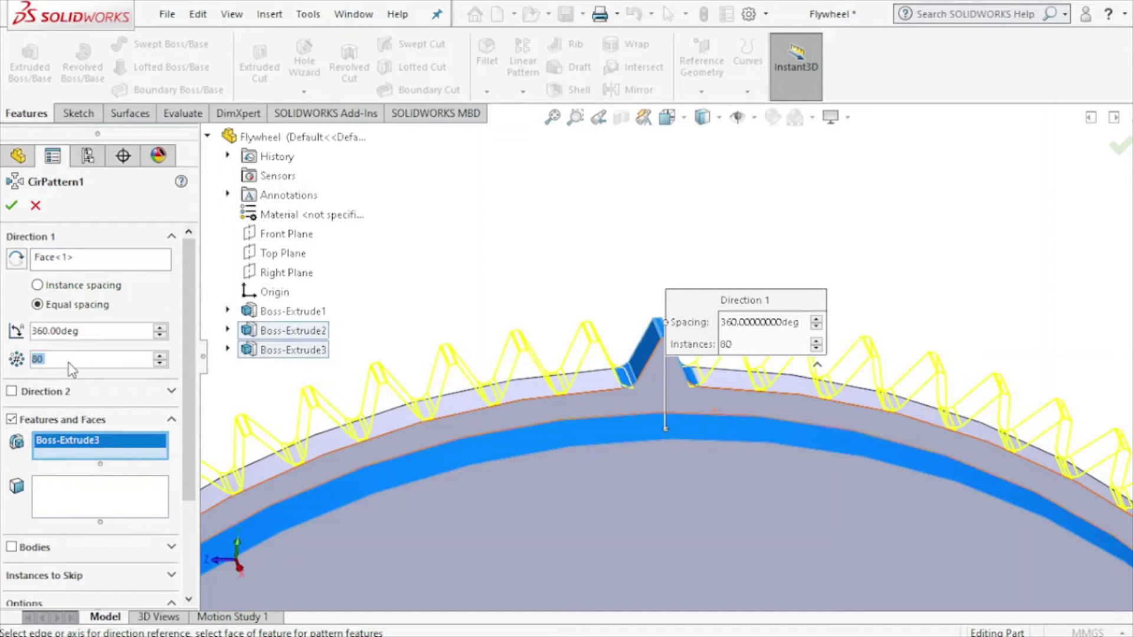
pyautogui.write('7')
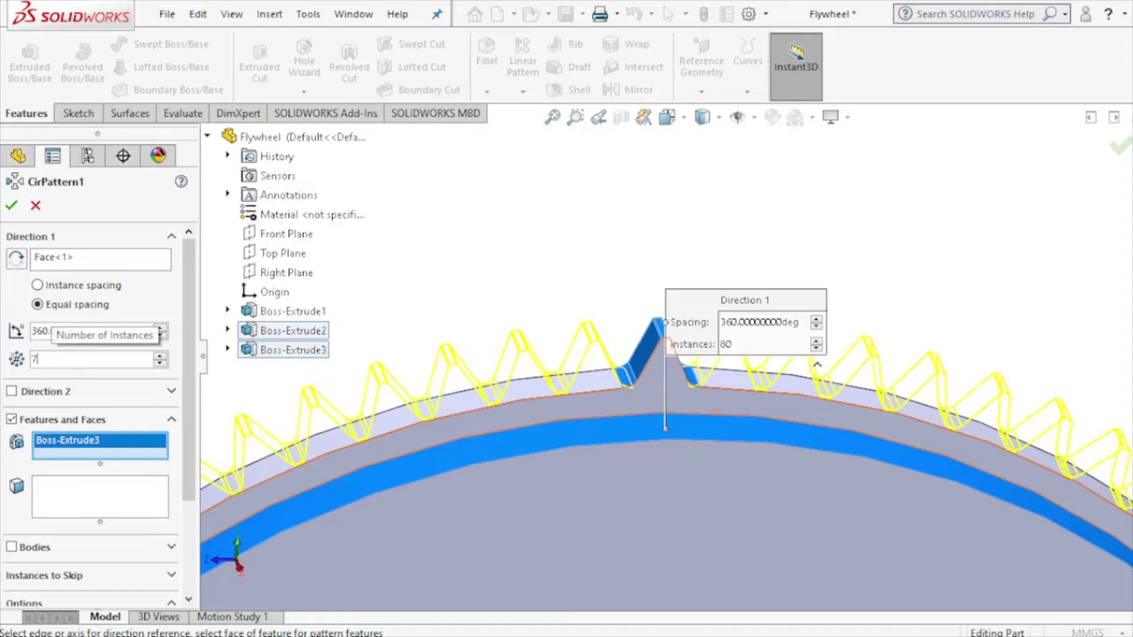
pyautogui.write('5')
pyautogui.press('Return')
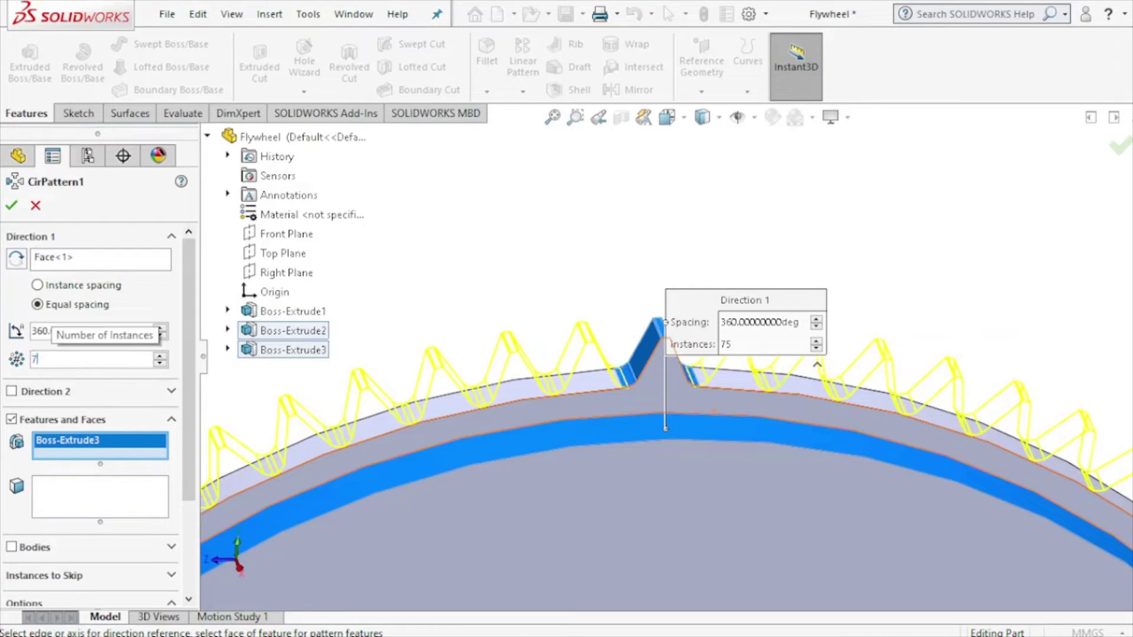
pyautogui.write('2')
pyautogui.press('Return')
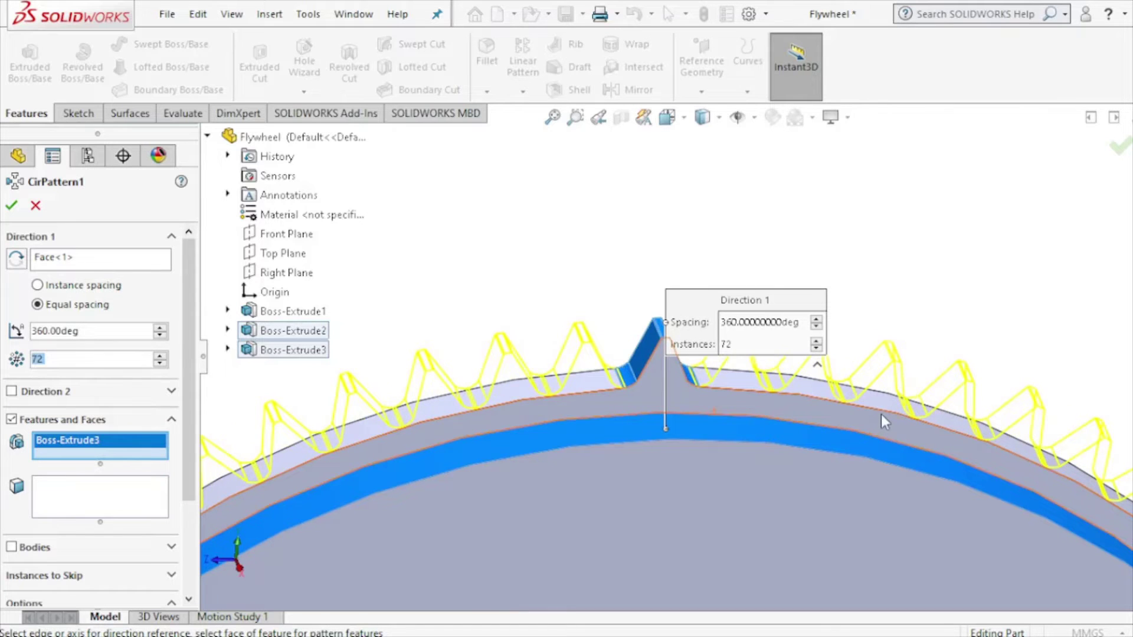
pyautogui.scroll(2, 880, 414)
pyautogui.scroll(2, 896, 424)
pyautogui.scroll(2, 897, 424)
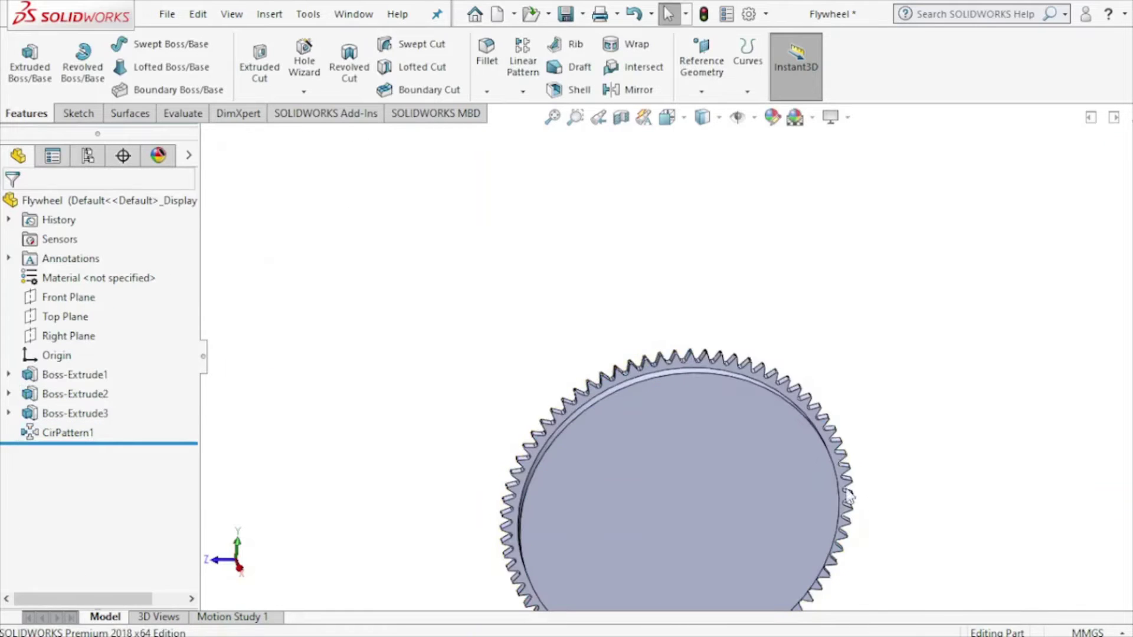
pyautogui.scroll(3, 847, 498)
pyautogui.scroll(-3, 728, 437)
pyautogui.moveTo(718, 438)
pyautogui.mouseDown(button='middle')
pyautogui.moveTo(705, 326)
pyautogui.moveTo(804, 316)
pyautogui.moveTo(781, 271)
pyautogui.moveTo(708, 306)
pyautogui.moveTo(728, 329)
pyautogui.mouseUp(button='middle')
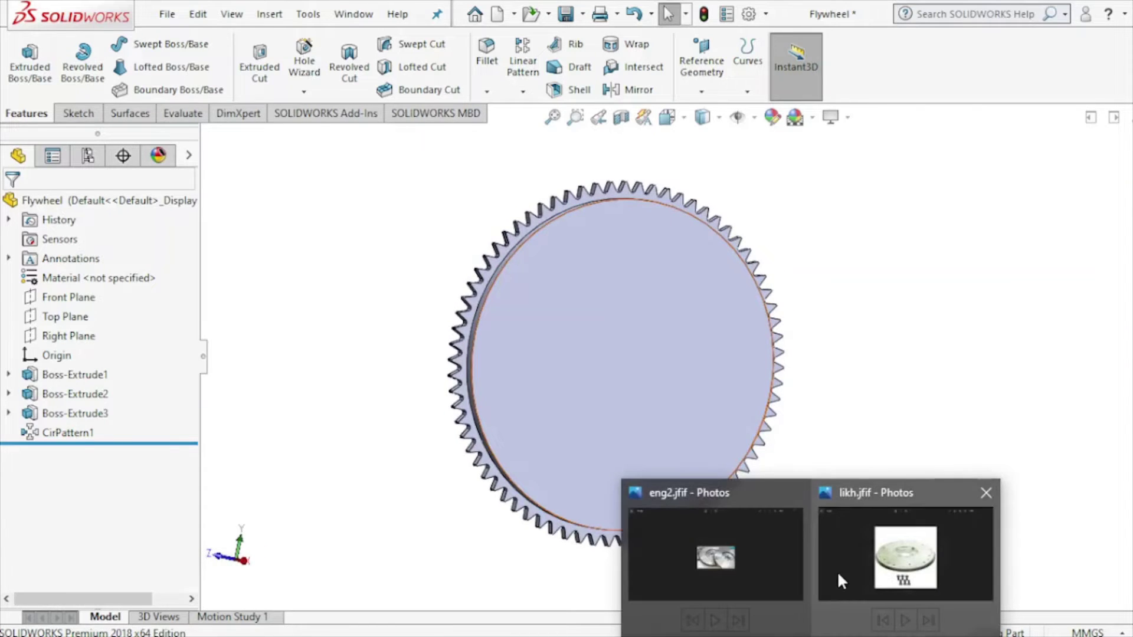
pyautogui.moveTo(904, 553)
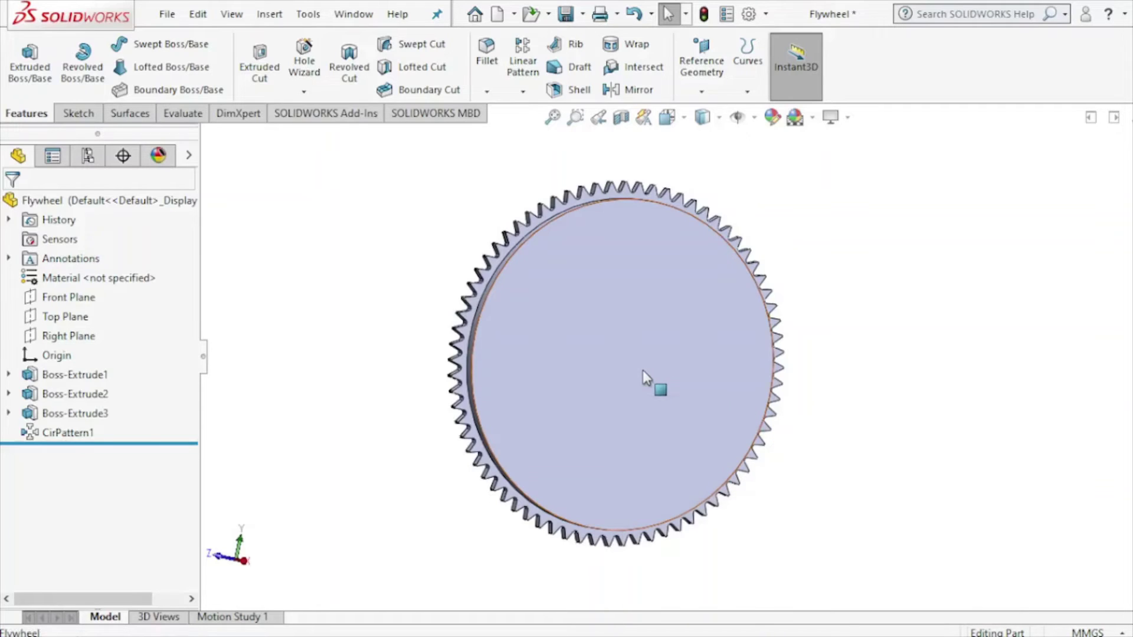
# Create Sketch4 on the flywheel's flat front face, viewed Normal To with Ctrl+8
pyautogui.click(642, 370)
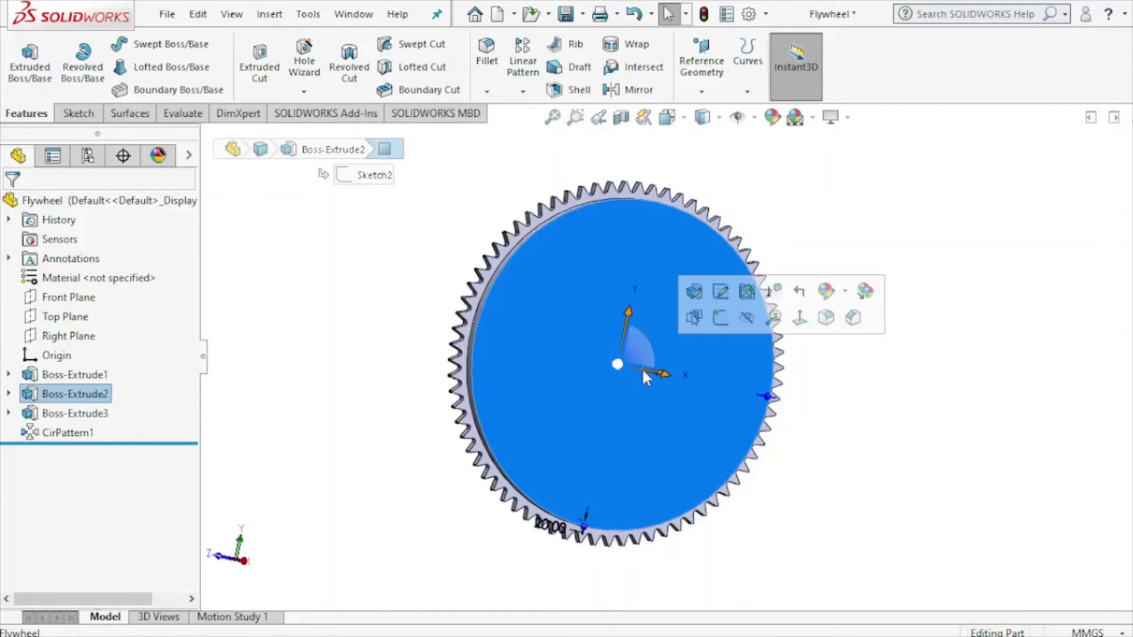
pyautogui.click(714, 331)
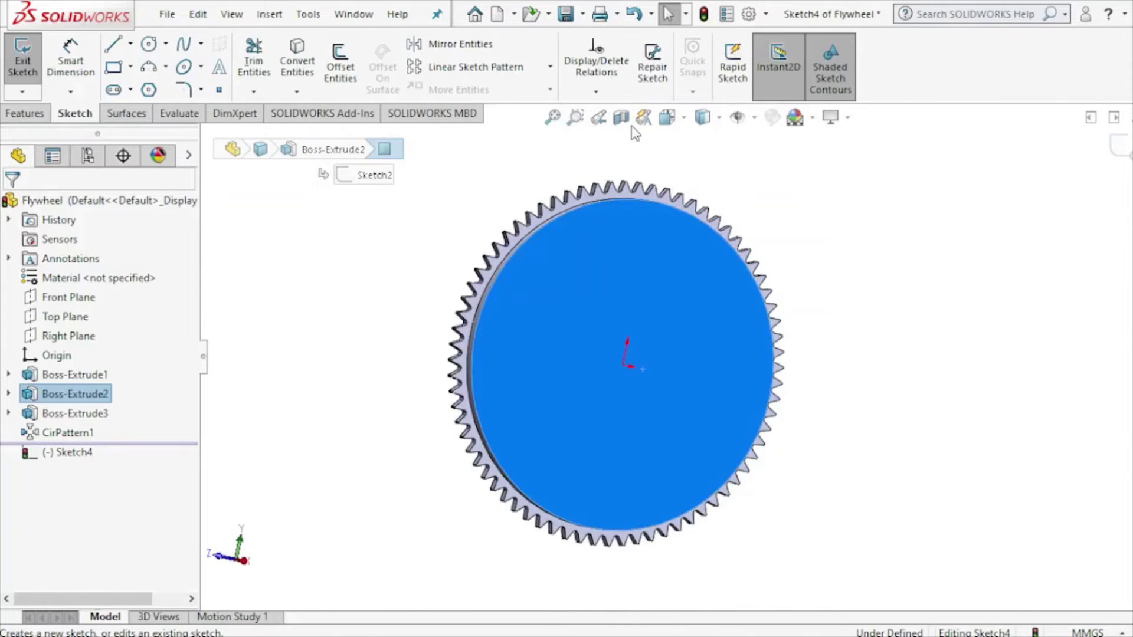
pyautogui.click(666, 117)
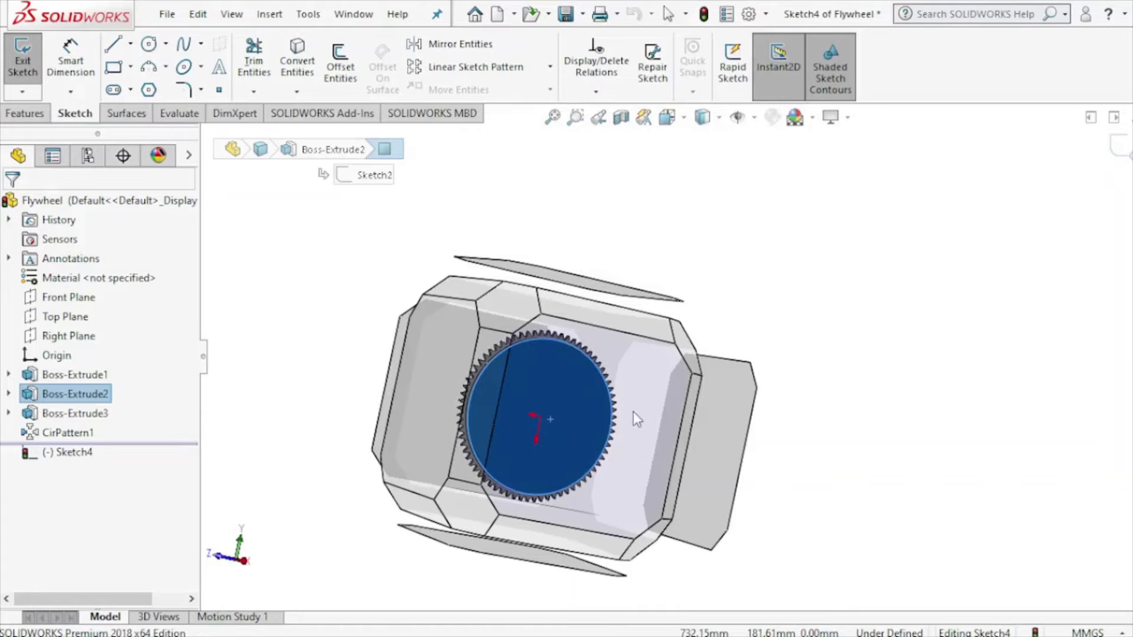
pyautogui.hotkey('ctrl', '8')
pyautogui.scroll(3, 852, 278)
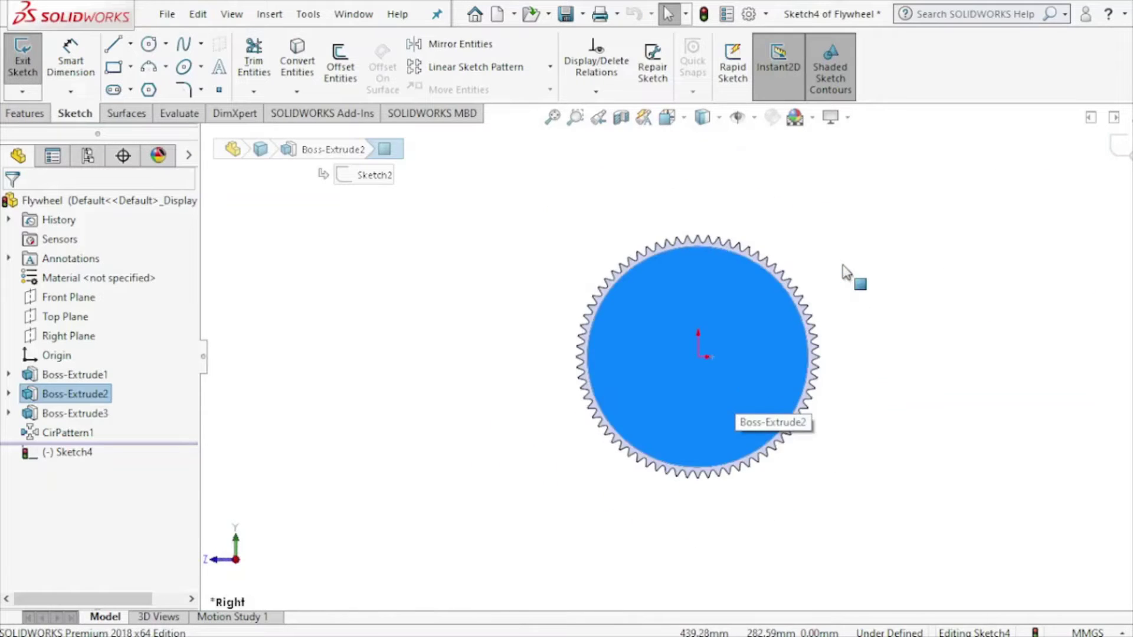
pyautogui.scroll(-2, 852, 278)
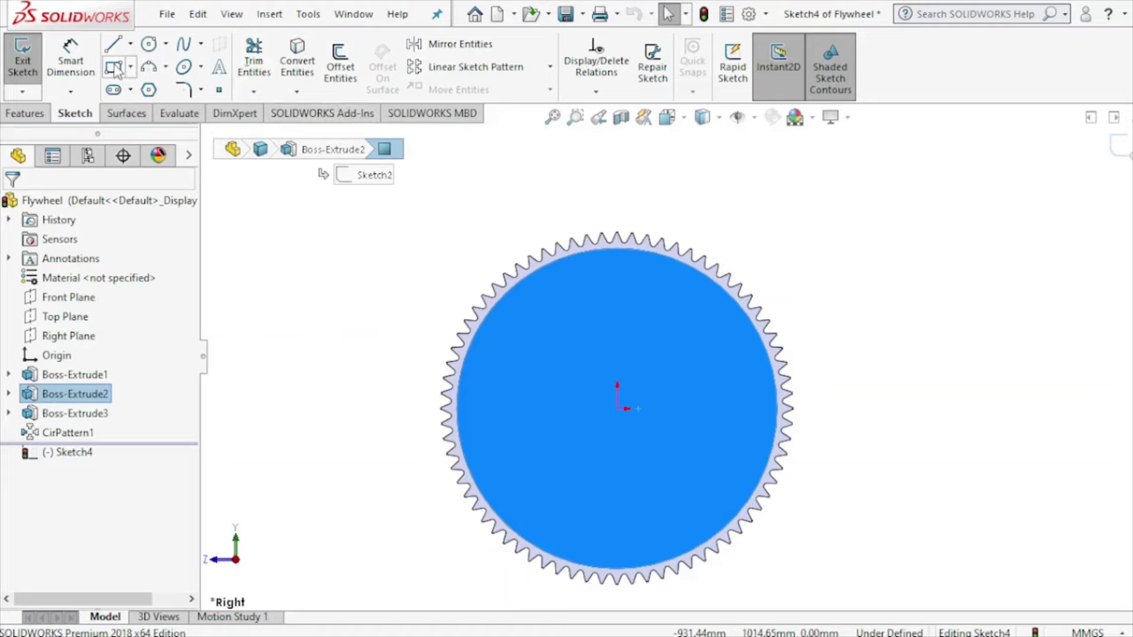
# Offset the face's outer edge 390 mm inward (reversed) to form the hub circle
pyautogui.click(340, 68)
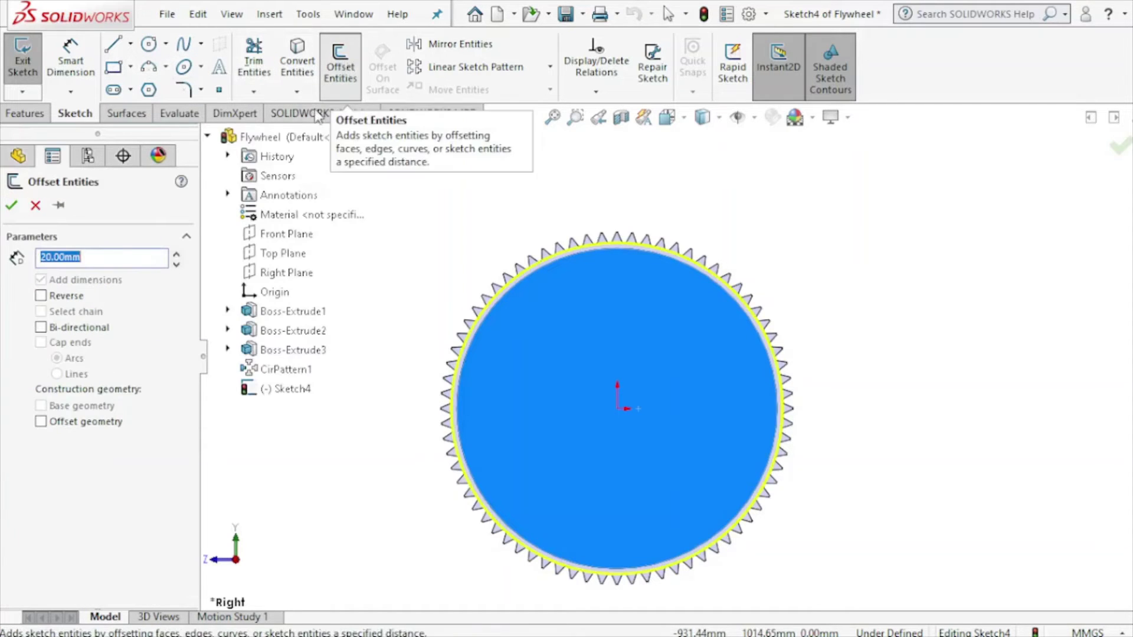
pyautogui.click(41, 295)
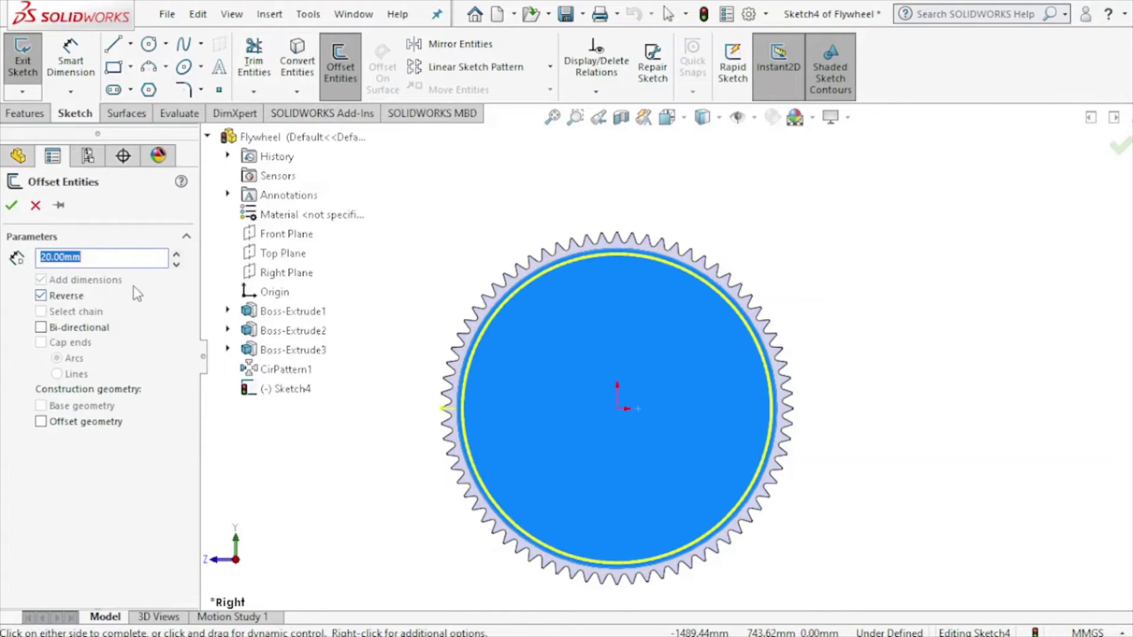
pyautogui.click(176, 255)
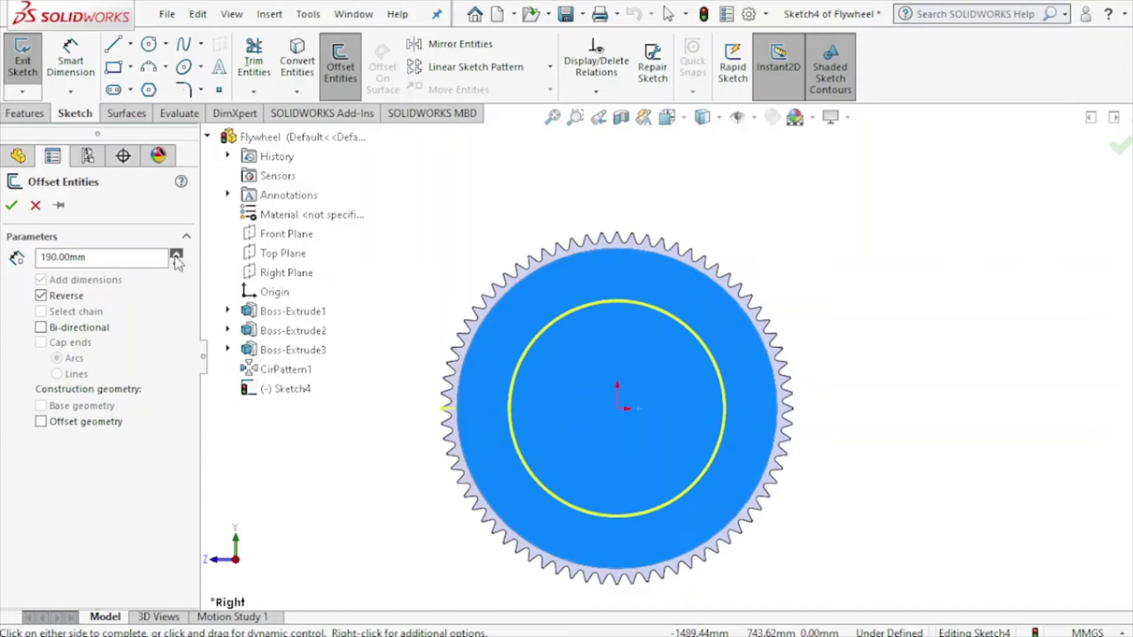
pyautogui.moveTo(174, 258); pyautogui.dragTo(172, 259)
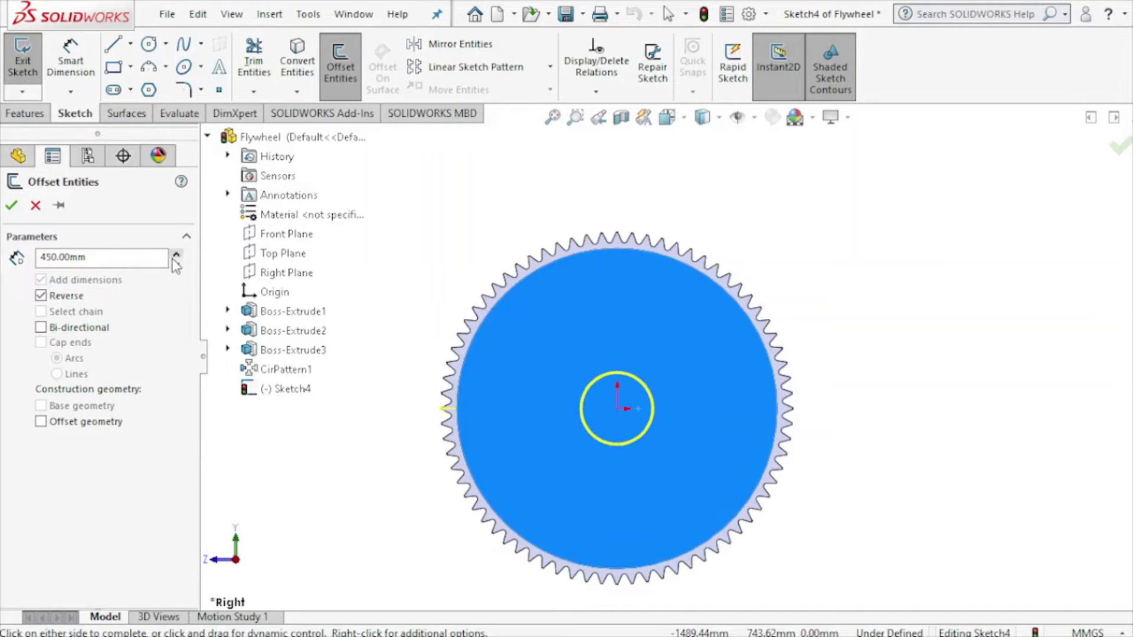
pyautogui.click(175, 265)
pyautogui.click(175, 265)
pyautogui.click(175, 265)
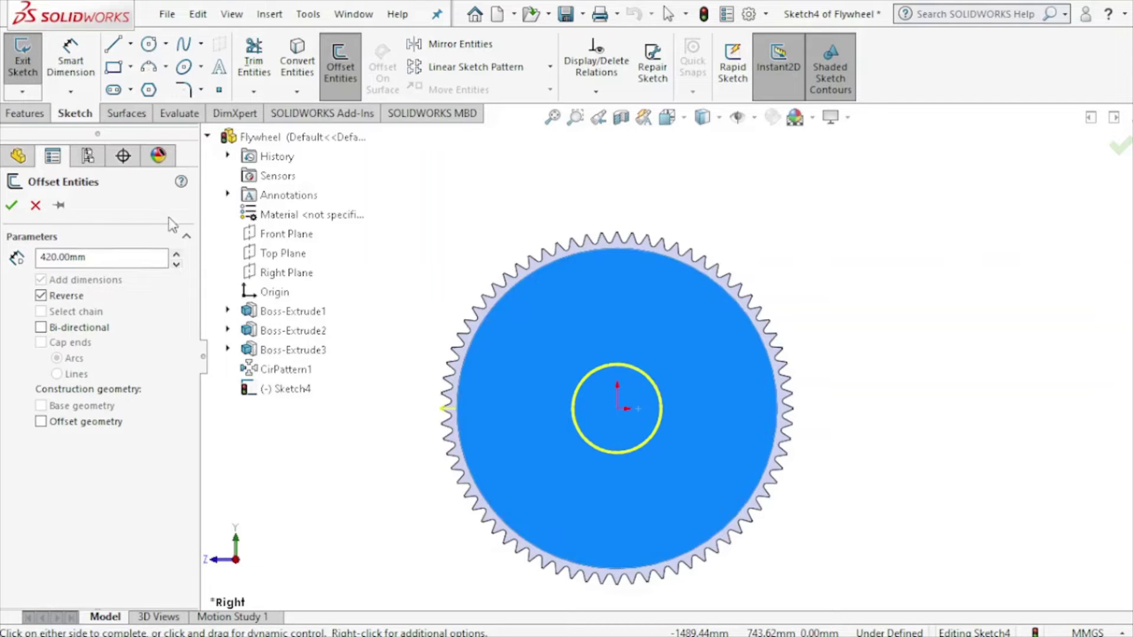
pyautogui.click(175, 253)
pyautogui.click(176, 265)
pyautogui.click(176, 264)
pyautogui.click(175, 265)
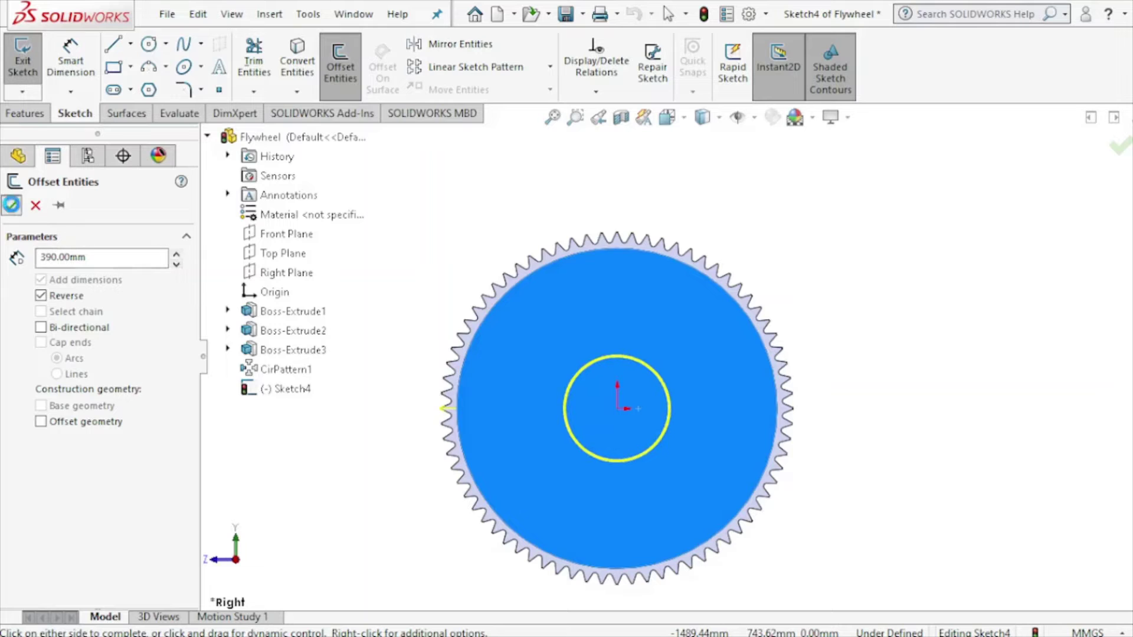
pyautogui.click(11, 205)
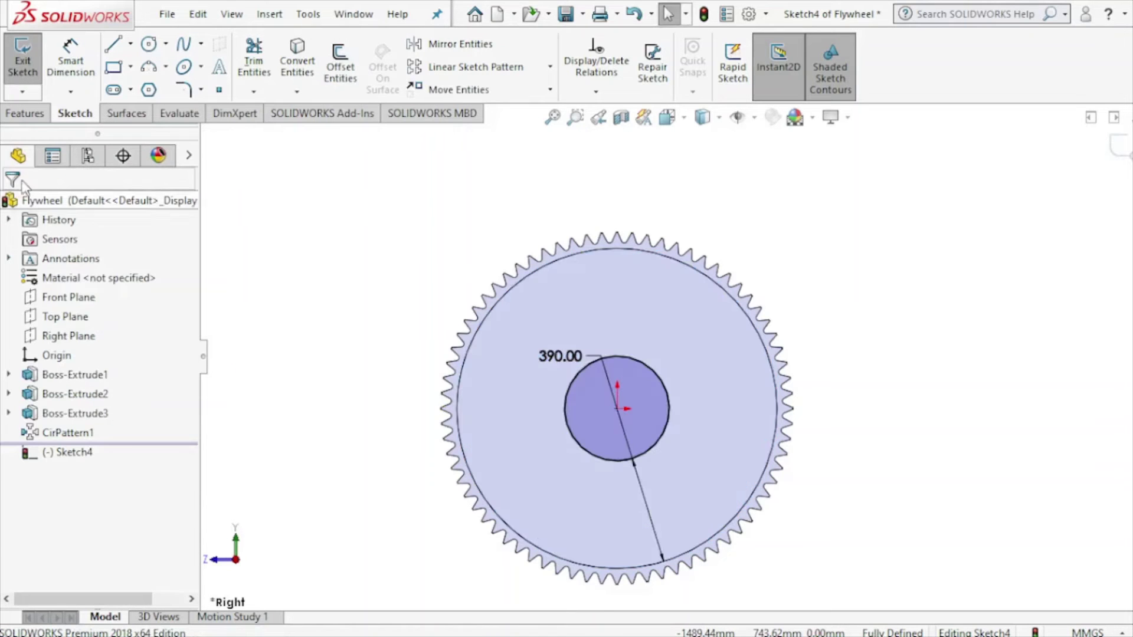
# Extrude-cut the central hub circle 20 mm deep as Cut-Extrude1, then orbit to a near face-on view
pyautogui.click(26, 120)
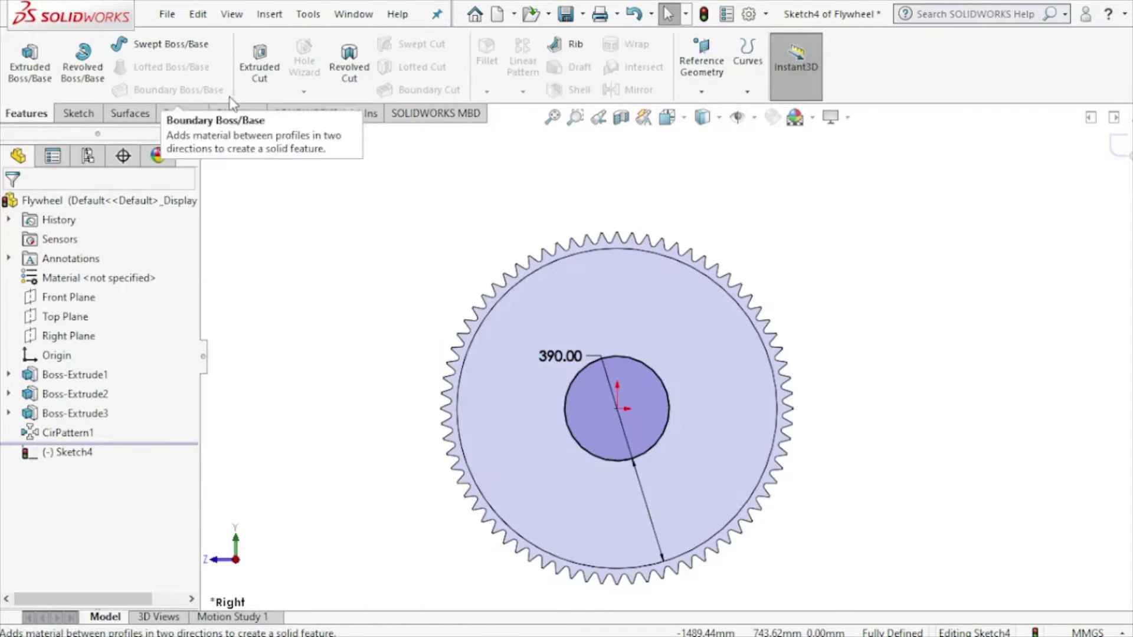
pyautogui.click(240, 92)
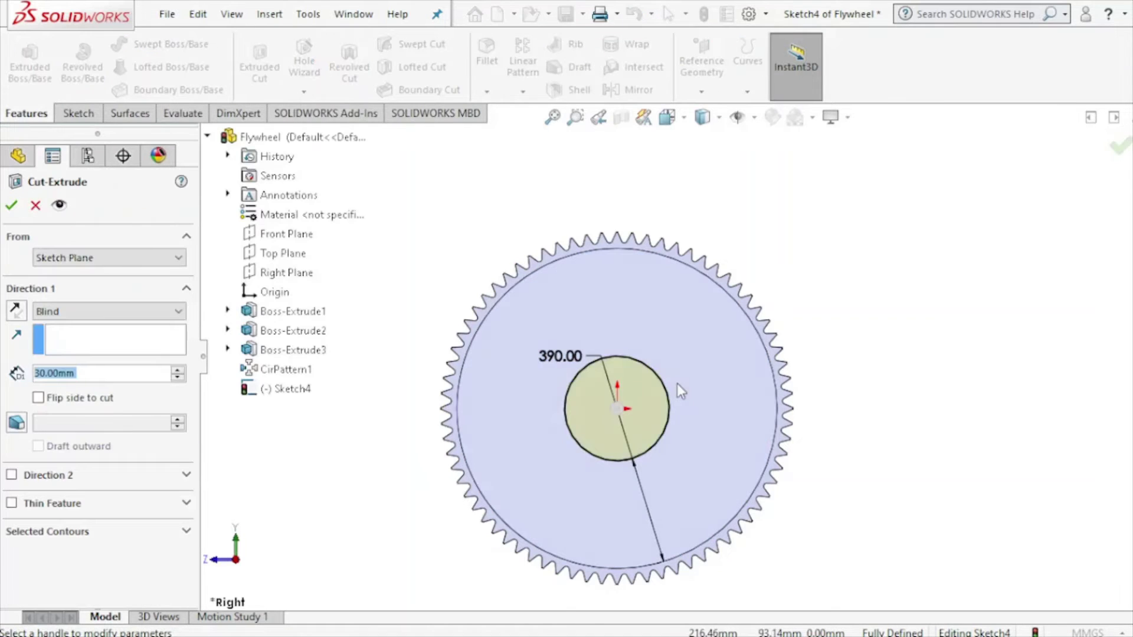
pyautogui.moveTo(677, 383)
pyautogui.mouseDown(button='middle')
pyautogui.moveTo(752, 366)
pyautogui.moveTo(776, 400)
pyautogui.moveTo(755, 399)
pyautogui.mouseUp(button='middle')
pyautogui.click(178, 379)
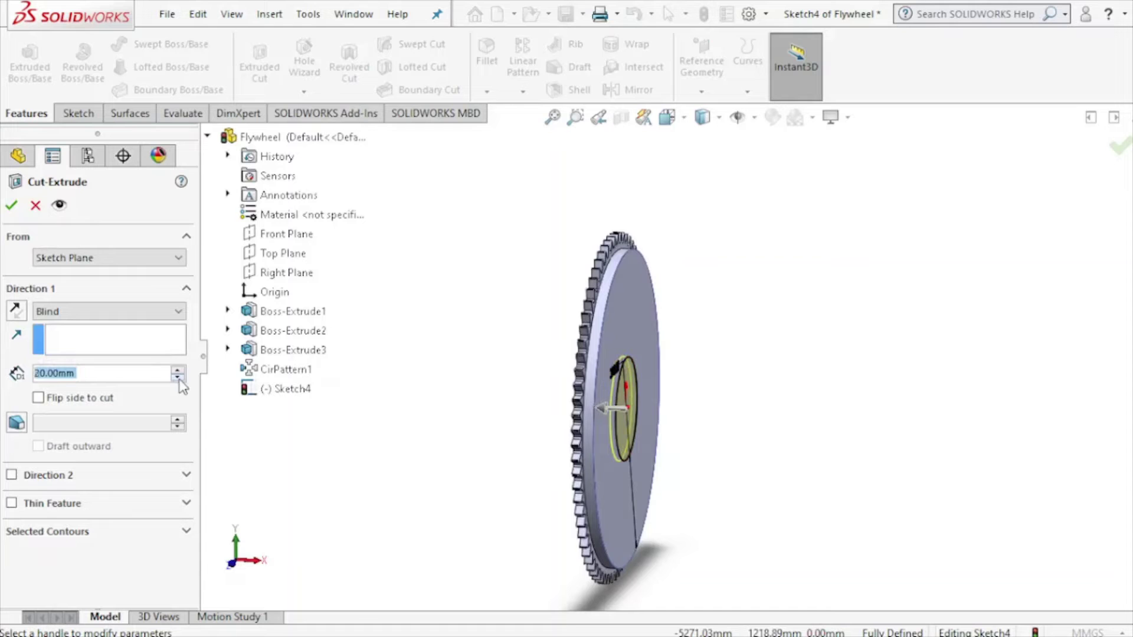
pyautogui.click(11, 204)
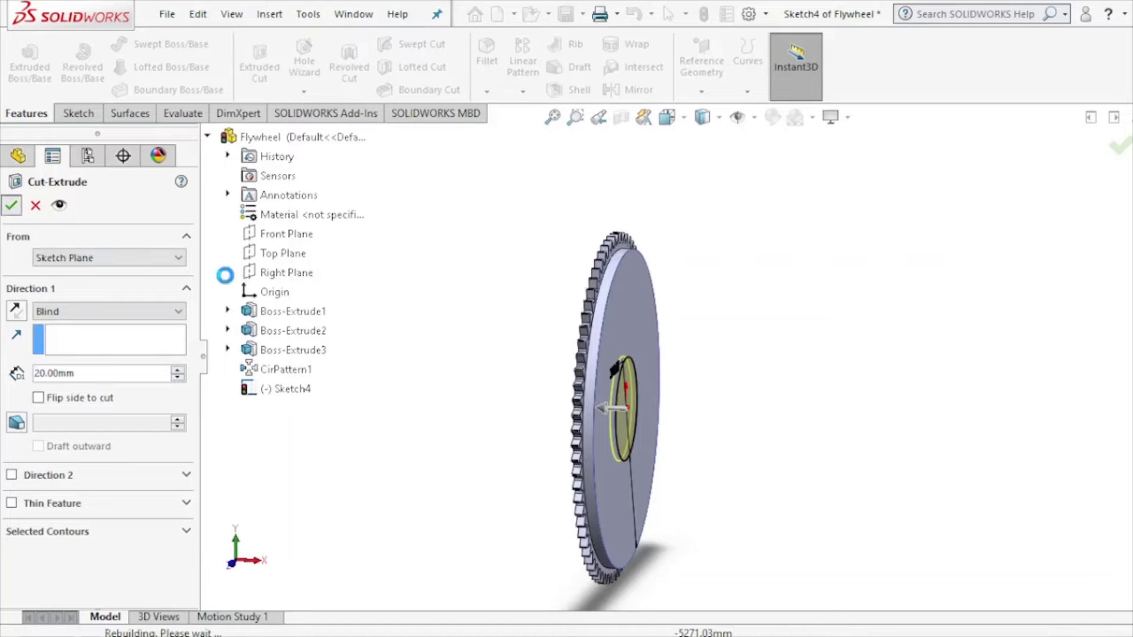
pyautogui.click(854, 398)
pyautogui.moveTo(812, 425)
pyautogui.mouseDown(button='middle')
pyautogui.moveTo(763, 384)
pyautogui.moveTo(702, 434)
pyautogui.moveTo(751, 374)
pyautogui.moveTo(698, 328)
pyautogui.mouseUp(button='middle')
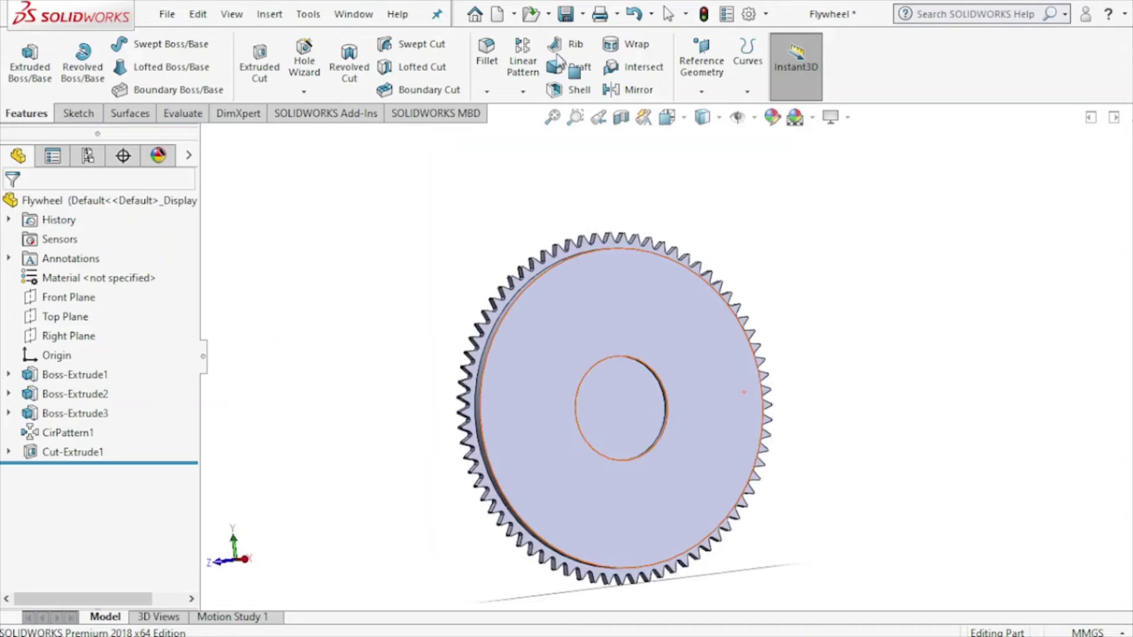
# Save the part and open a new sketch on the recessed hub face, viewed from the right
pyautogui.click(565, 18)
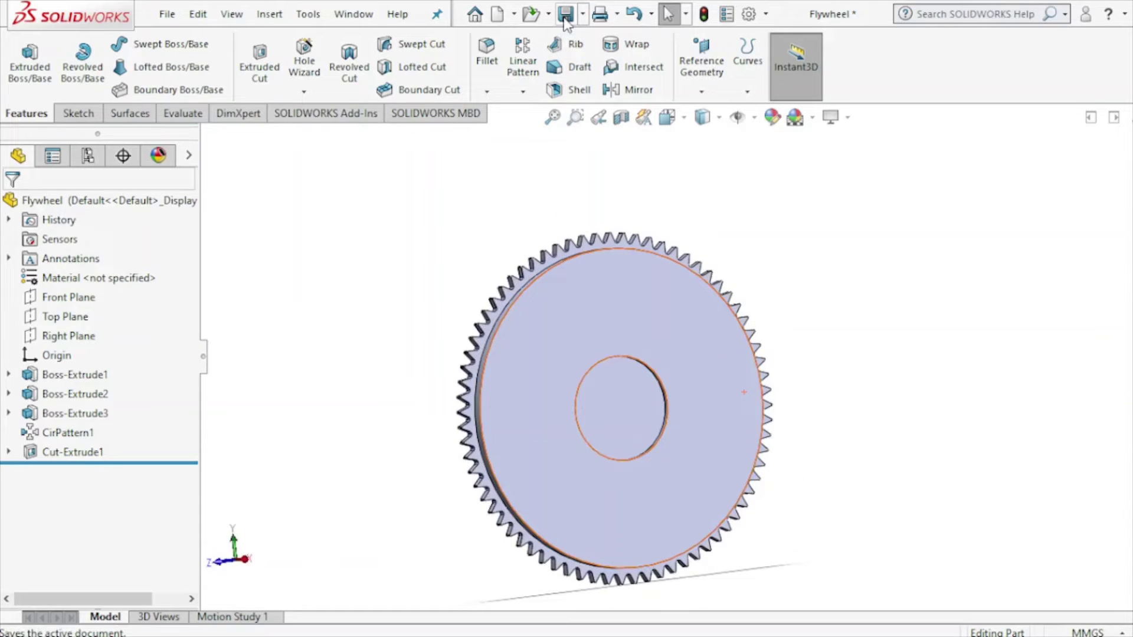
pyautogui.click(643, 392)
pyautogui.click(721, 335)
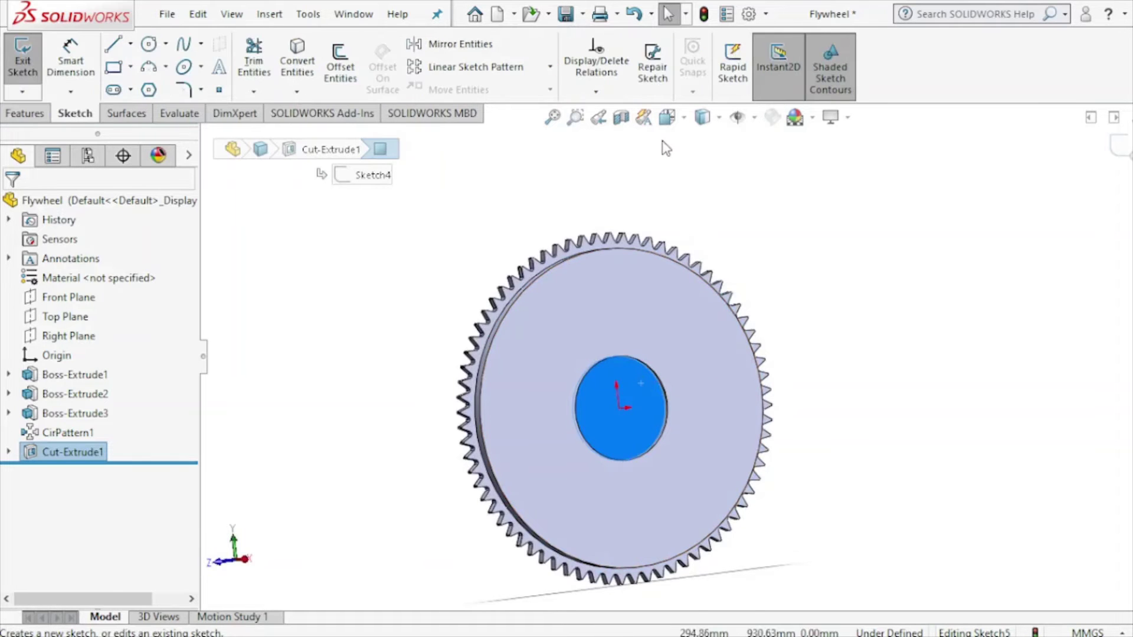
pyautogui.click(683, 125)
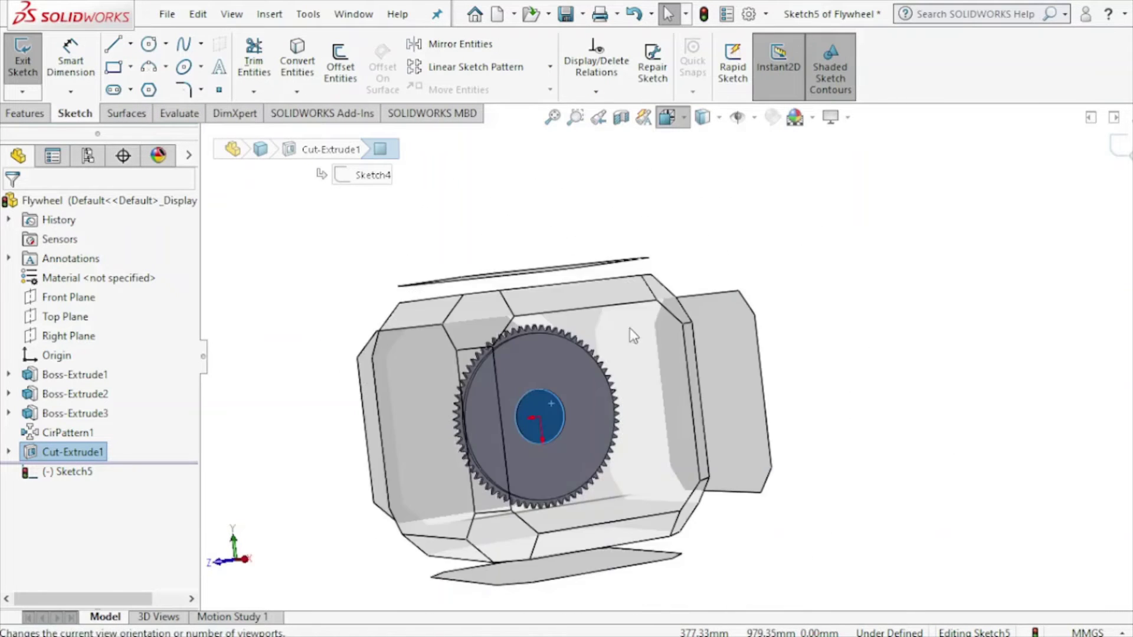
pyautogui.click(602, 380)
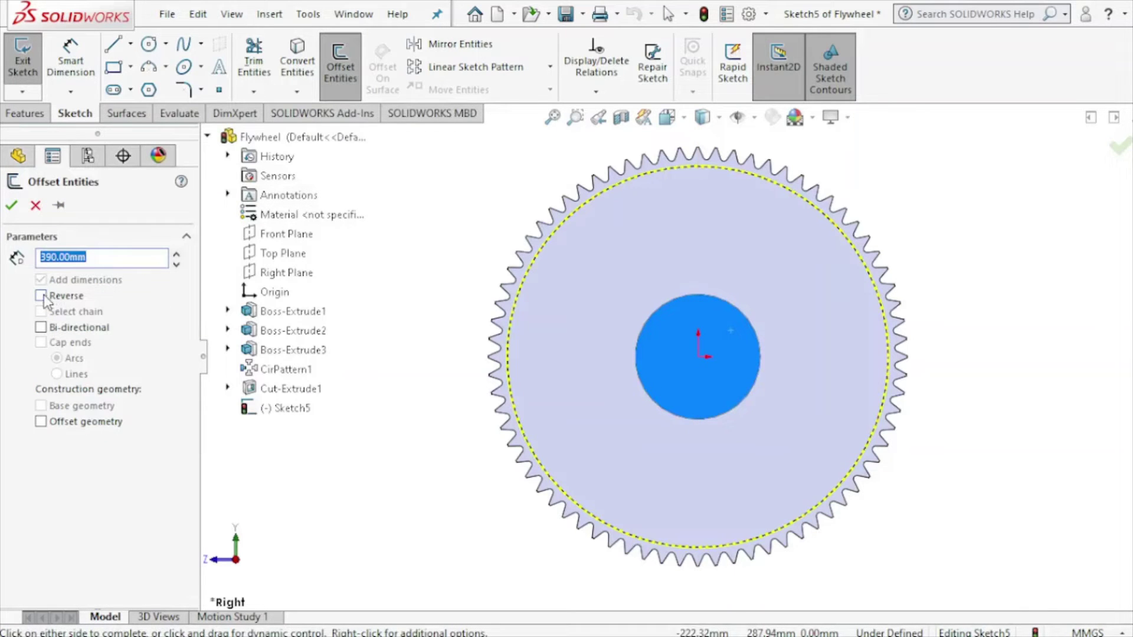
# Offset the hub recess edge 100 mm inward, with Reverse checked, into a new circle
pyautogui.click(41, 295)
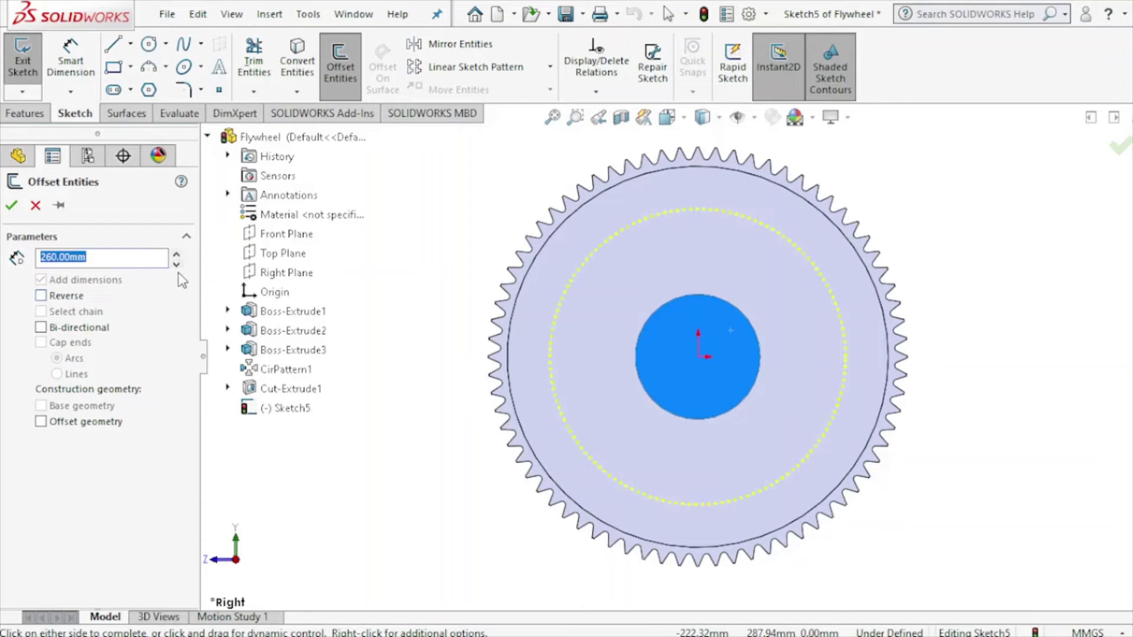
pyautogui.click(41, 297)
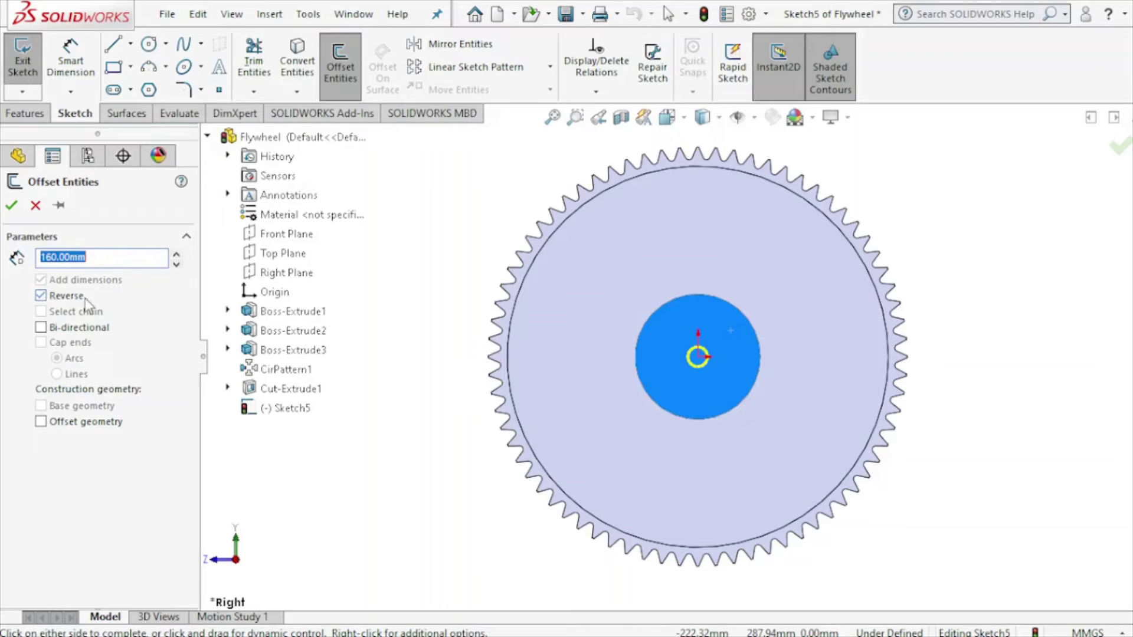
pyautogui.click(176, 255)
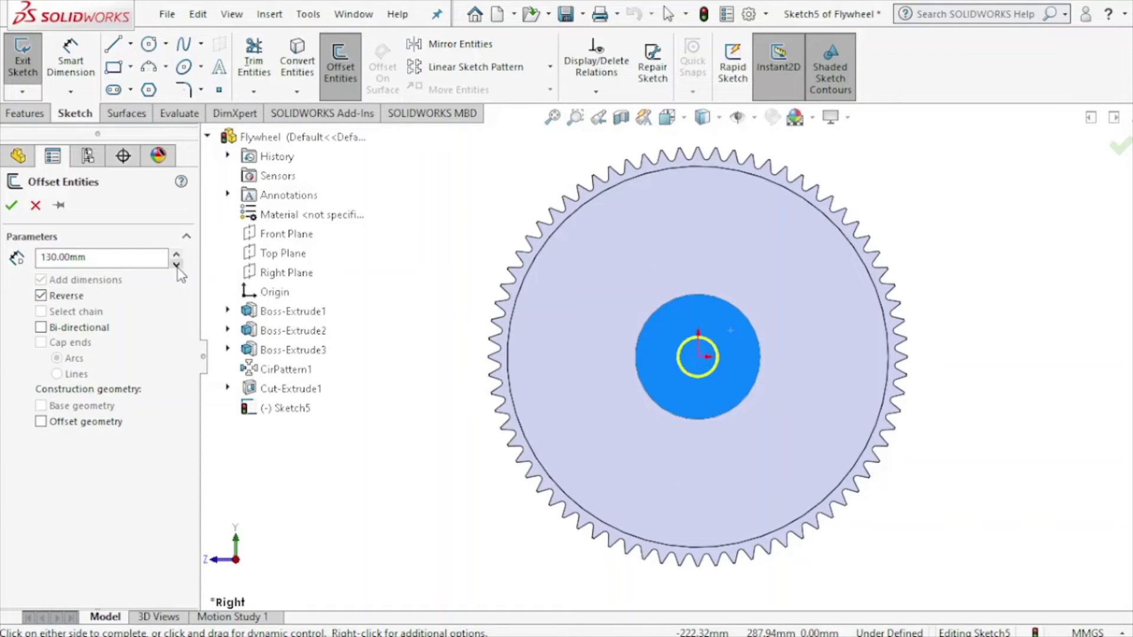
pyautogui.click(177, 265)
pyautogui.click(176, 265)
pyautogui.click(176, 265)
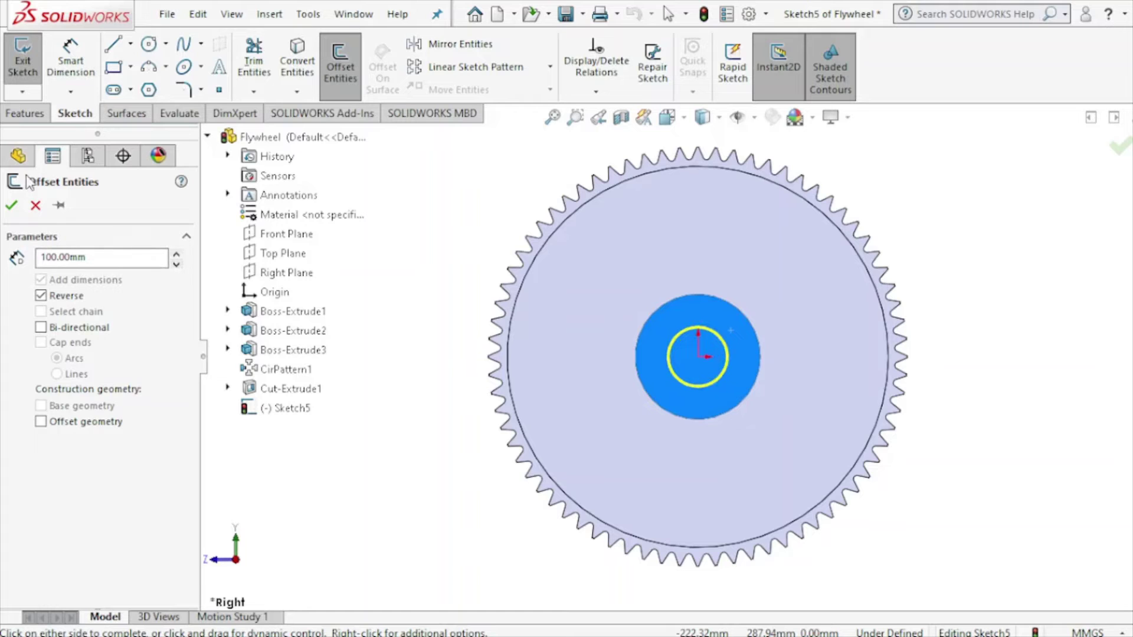
pyautogui.click(11, 205)
# Cut the offset circle as Cut-Extrude2, then edit its Blind depth up to 90 mm
pyautogui.click(17, 114)
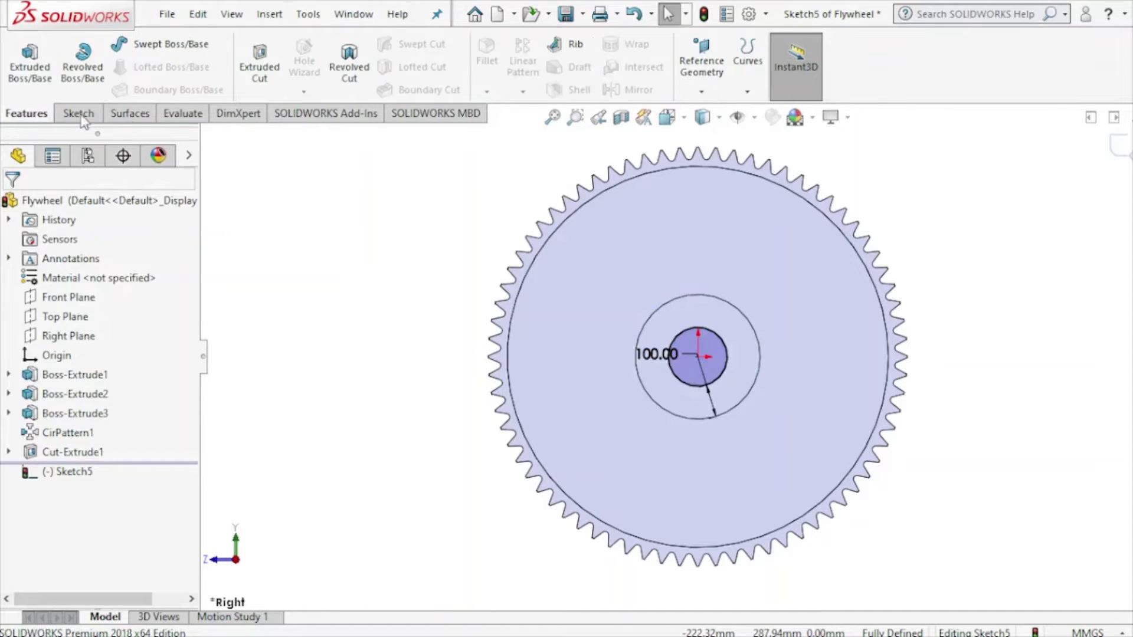
pyautogui.click(260, 65)
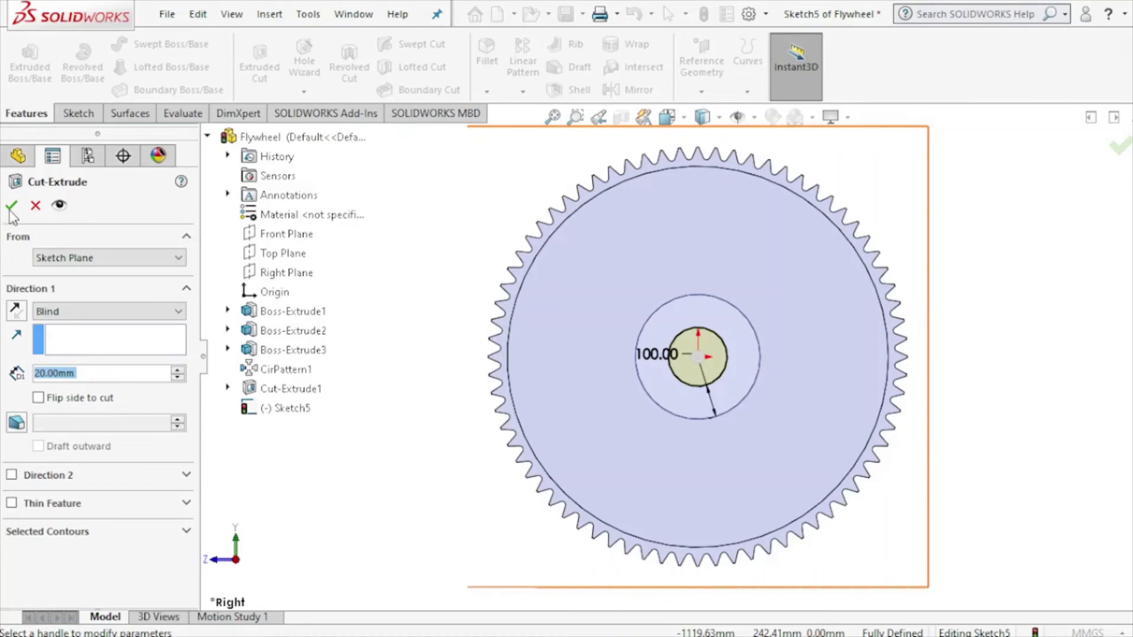
pyautogui.click(11, 206)
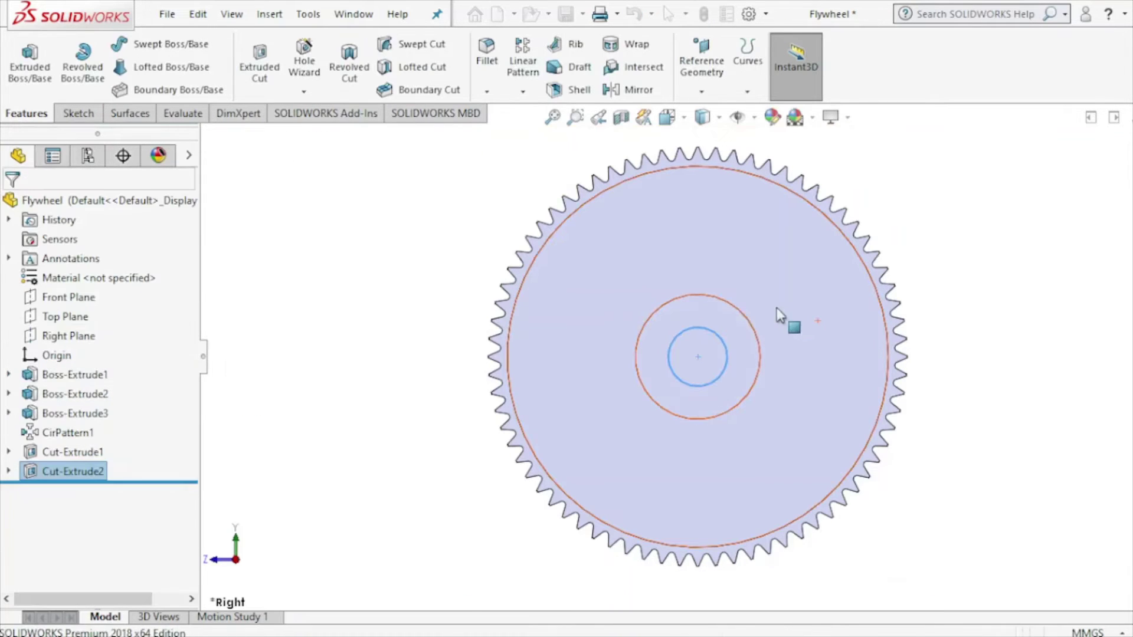
pyautogui.rightClick(82, 472)
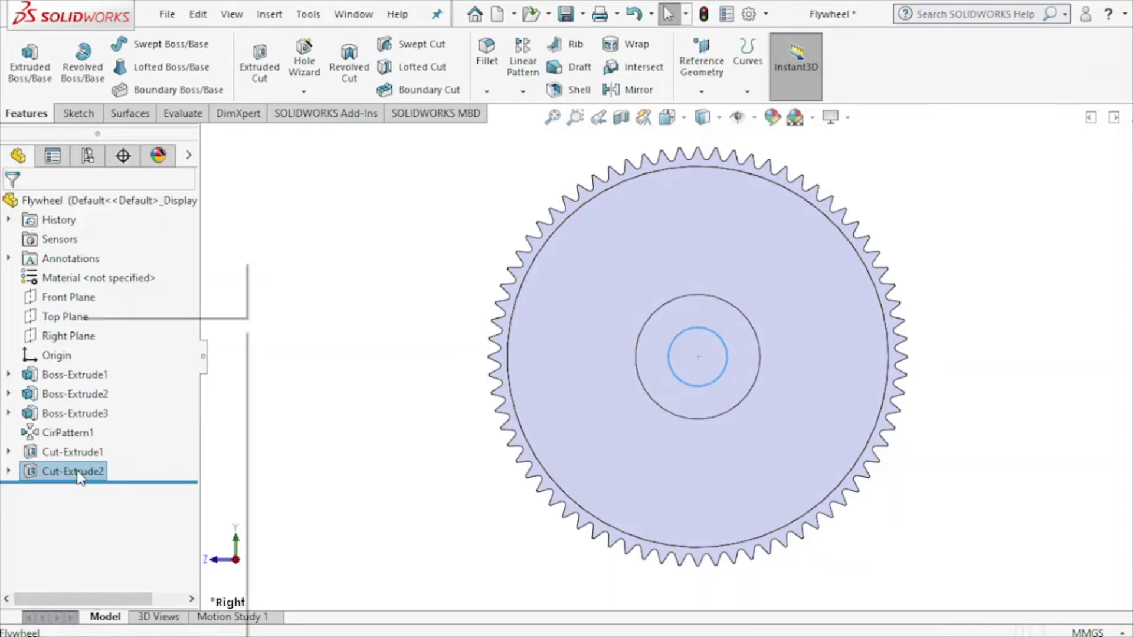
pyautogui.click(93, 275)
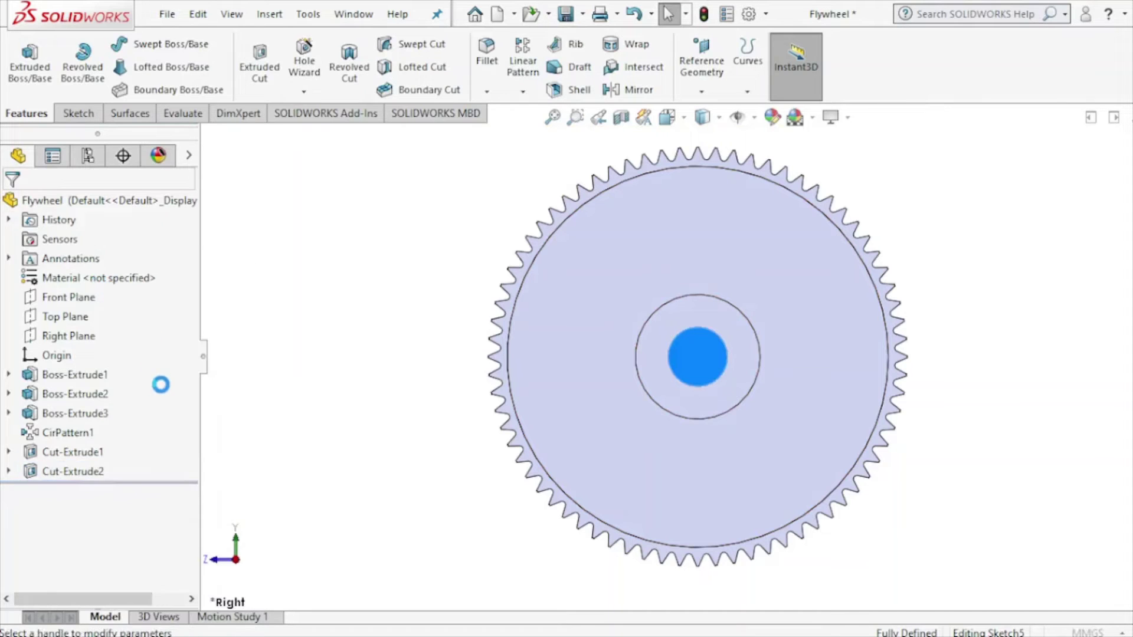
pyautogui.click(177, 370)
pyautogui.click(177, 370)
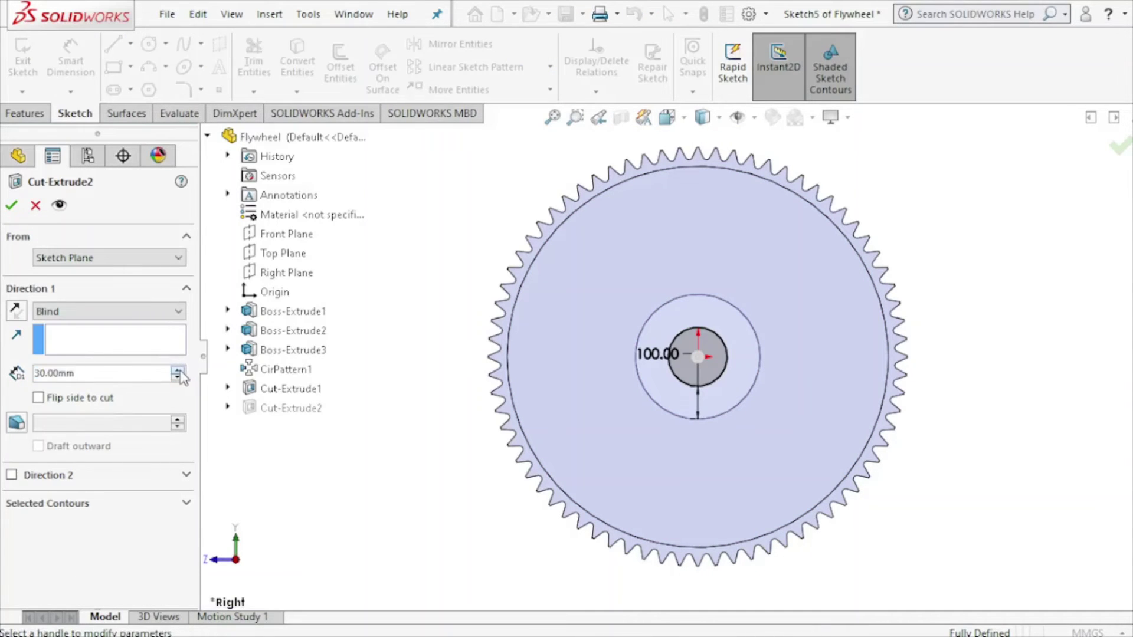
pyautogui.click(178, 370)
pyautogui.click(177, 370)
pyautogui.click(177, 369)
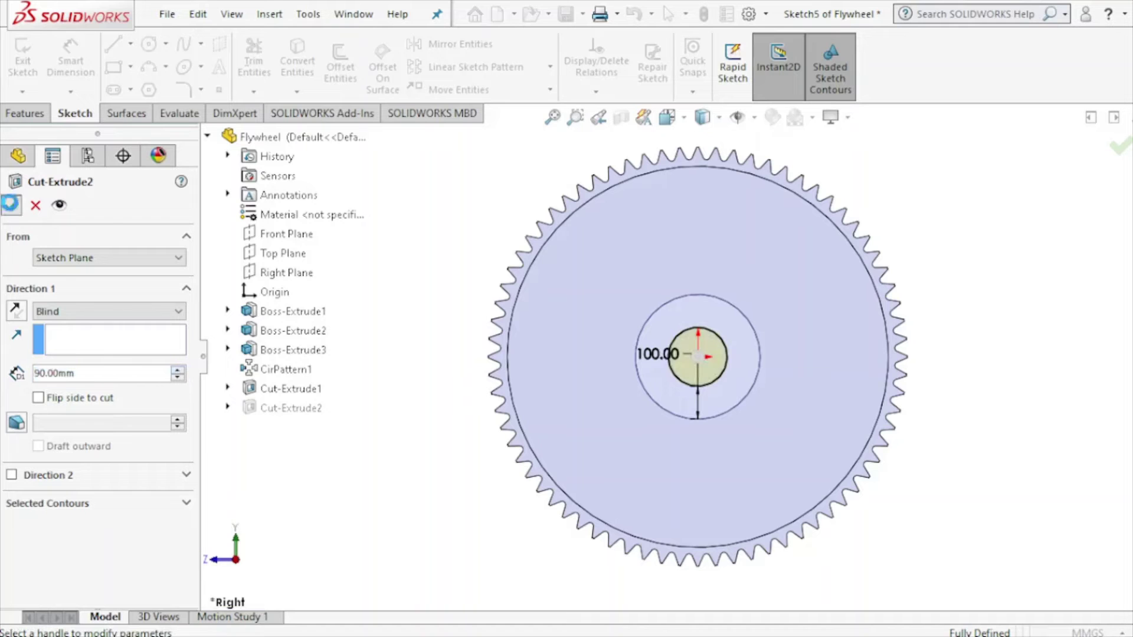
pyautogui.press('Return')
pyautogui.hotkey('ctrl', '1')
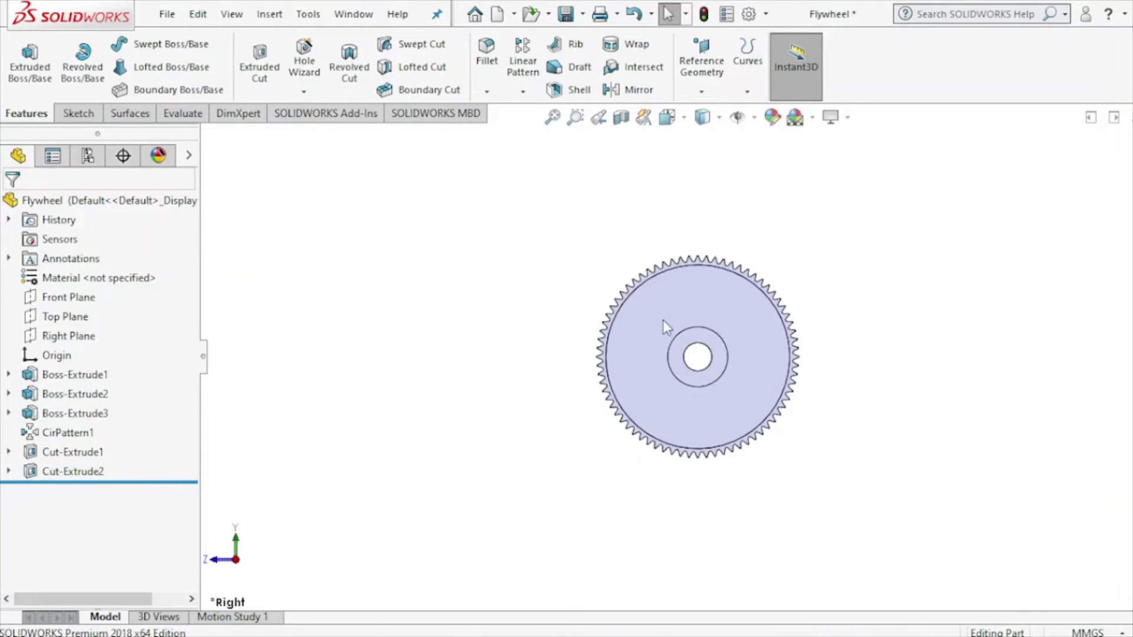
# Orbit to an oblique view and open Sketch6 on the recessed hub face
pyautogui.moveTo(782, 347); pyautogui.dragTo(717, 323, button='middle')
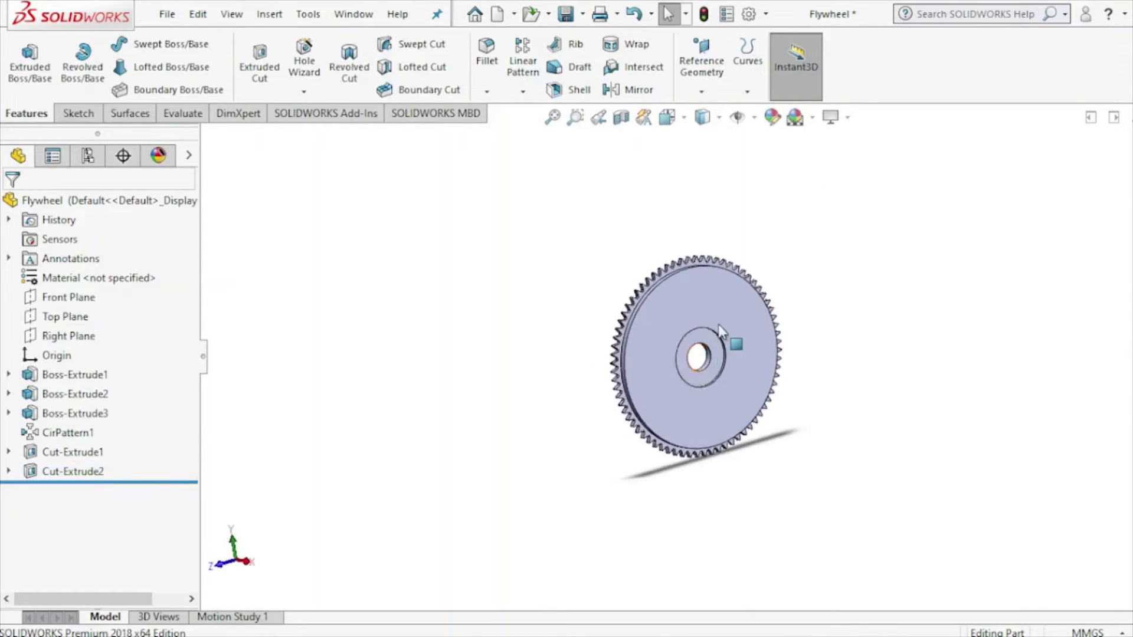
pyautogui.scroll(-3, 717, 324)
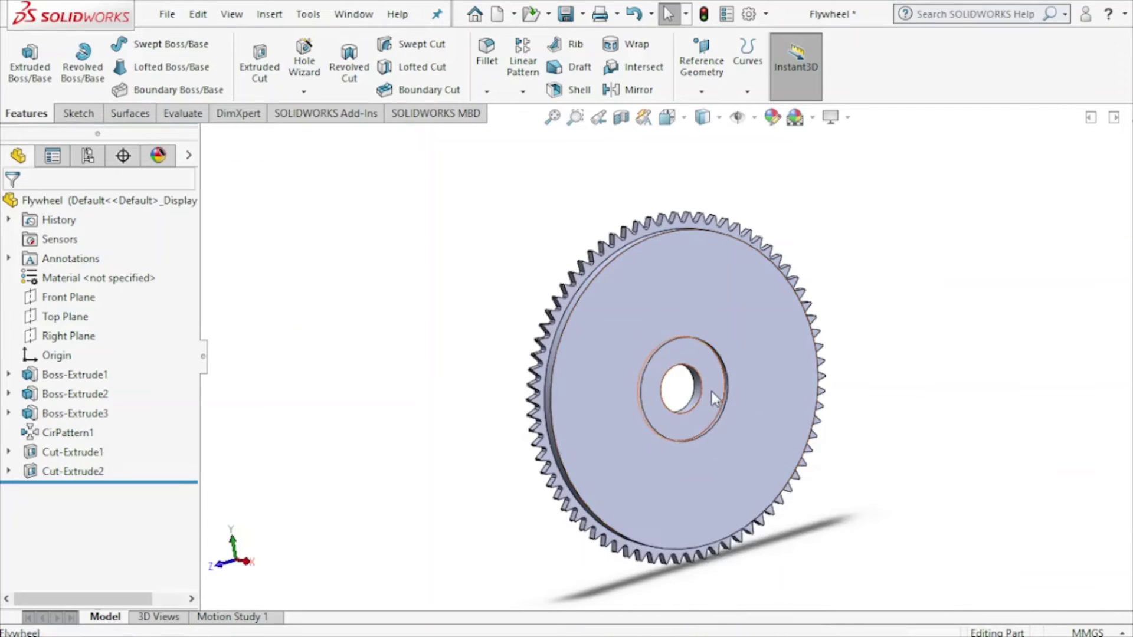
pyautogui.click(711, 391)
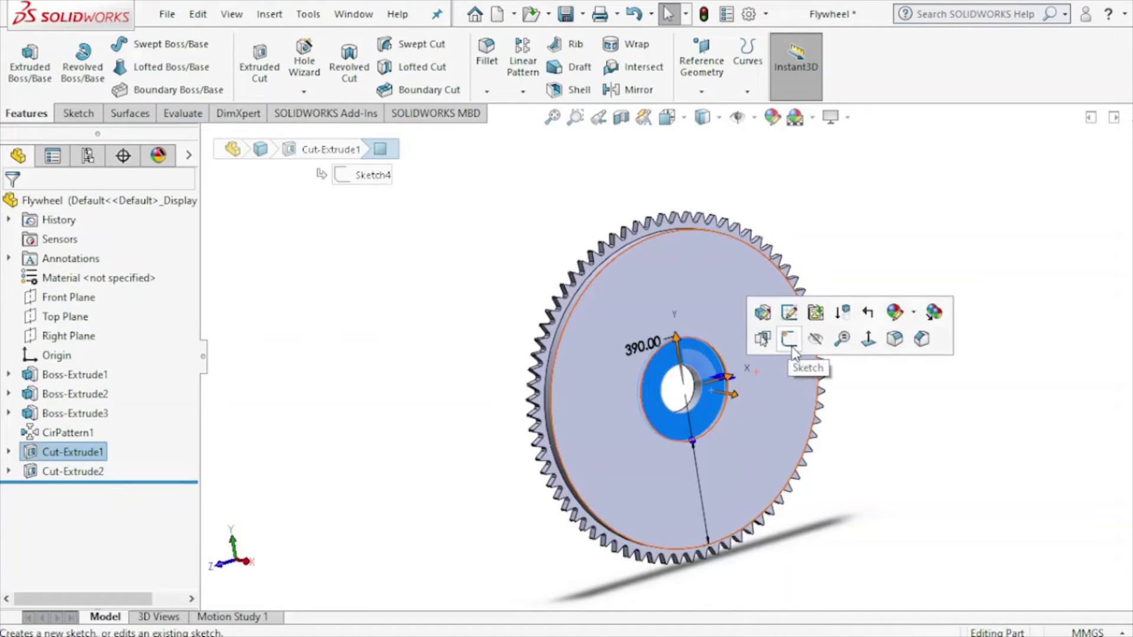
pyautogui.click(788, 341)
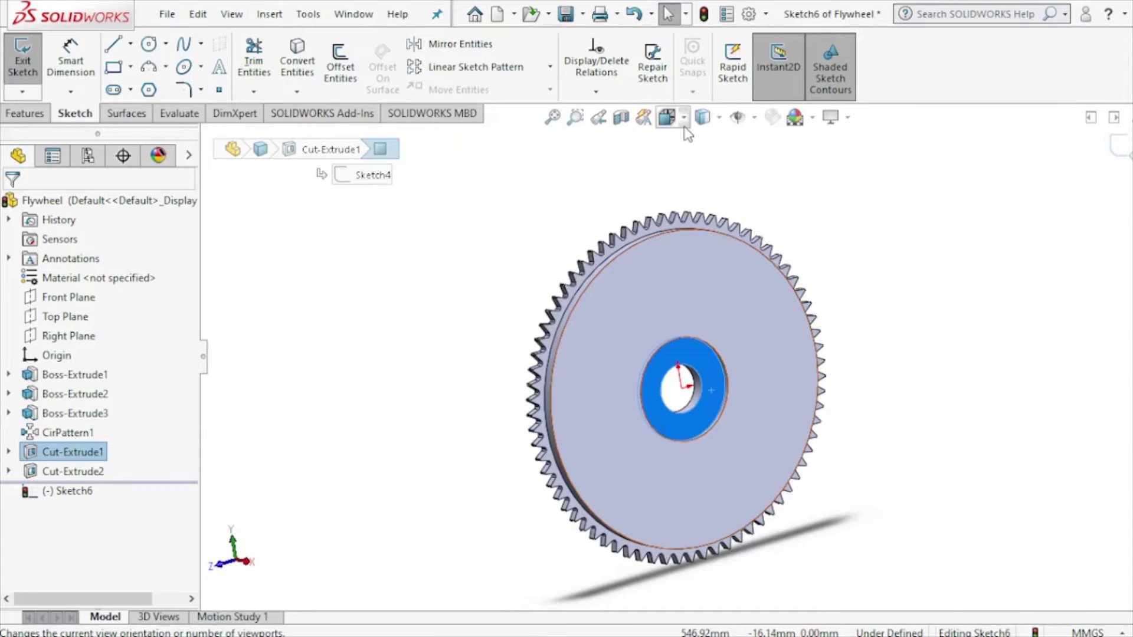
# In Right view, draw a vertical construction centerline from the origin up to the hub recess edge
pyautogui.click(684, 127)
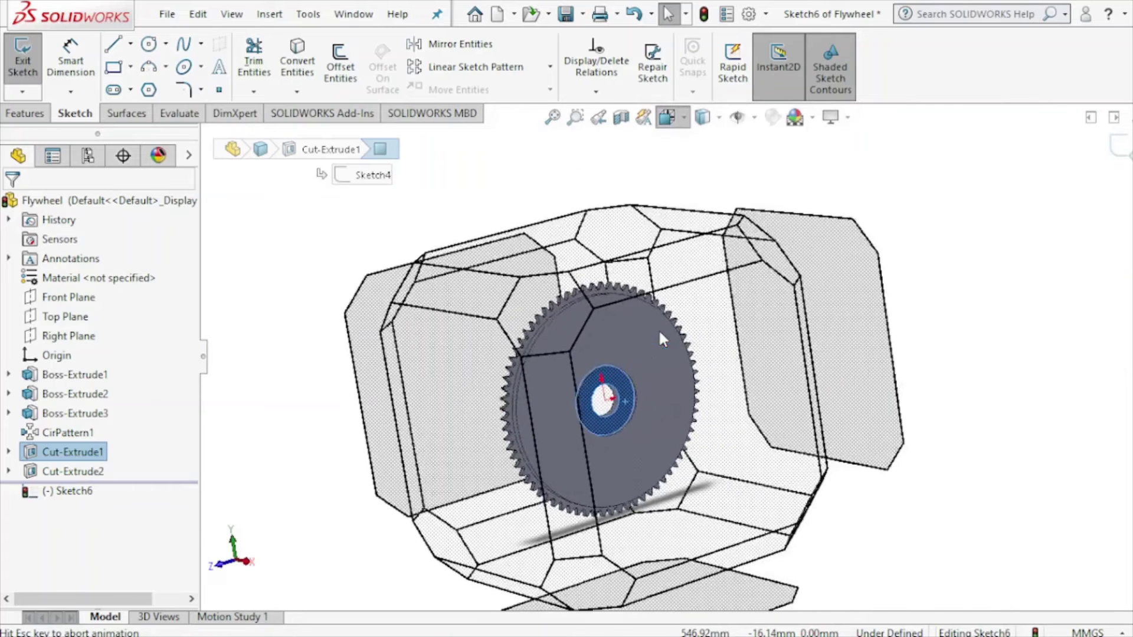
pyautogui.click(659, 328)
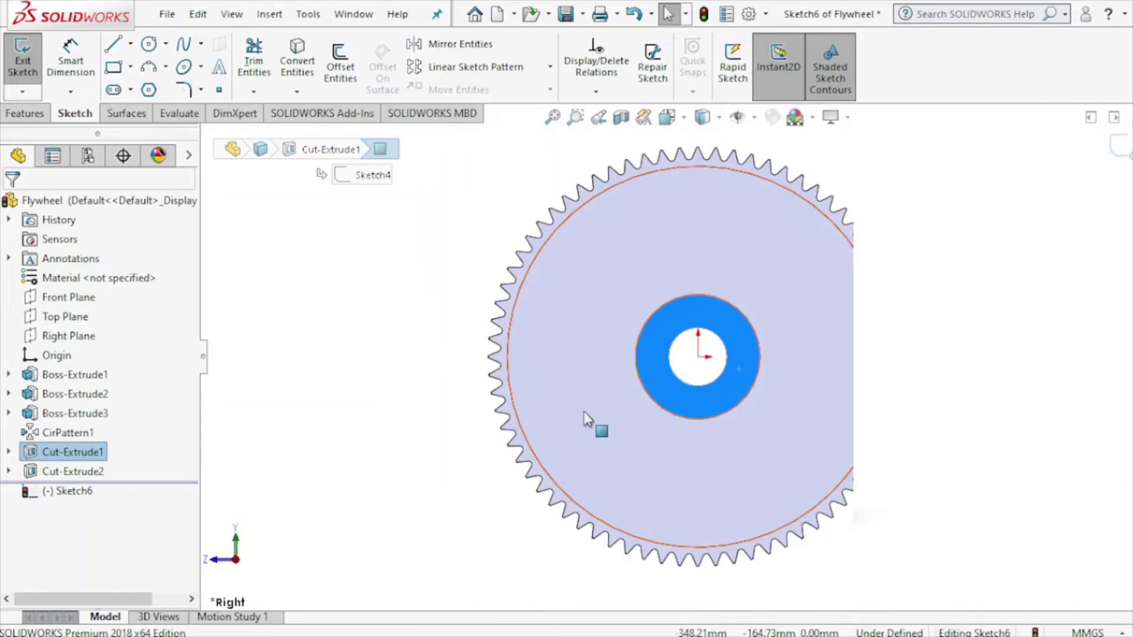
pyautogui.scroll(-2, 731, 339)
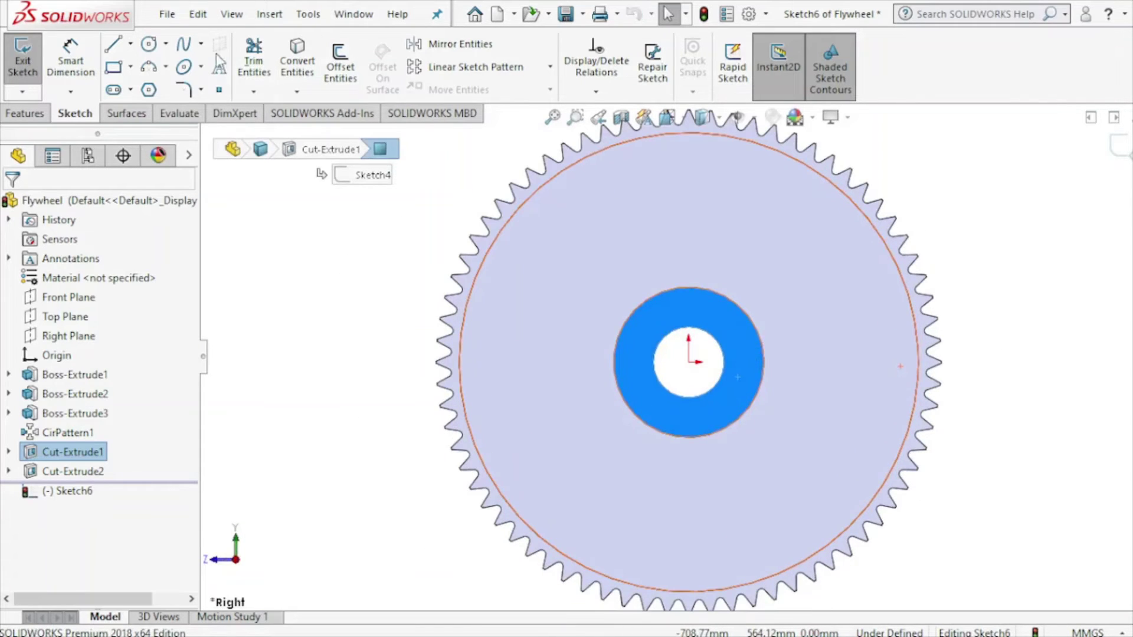
pyautogui.click(133, 49)
pyautogui.click(132, 84)
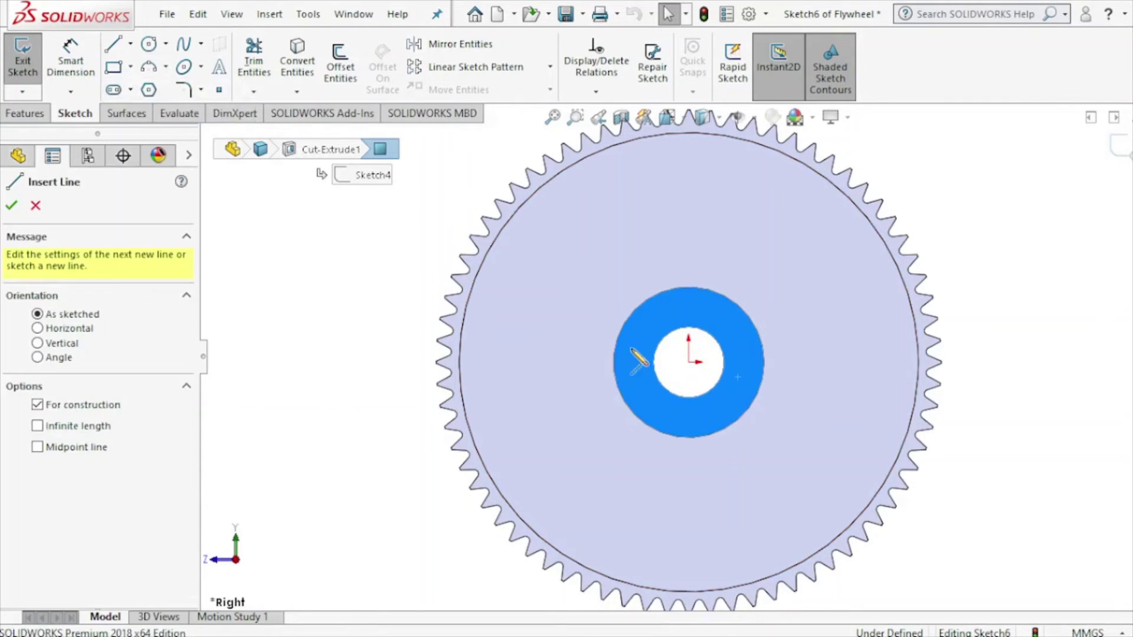
pyautogui.click(688, 361)
pyautogui.click(688, 308)
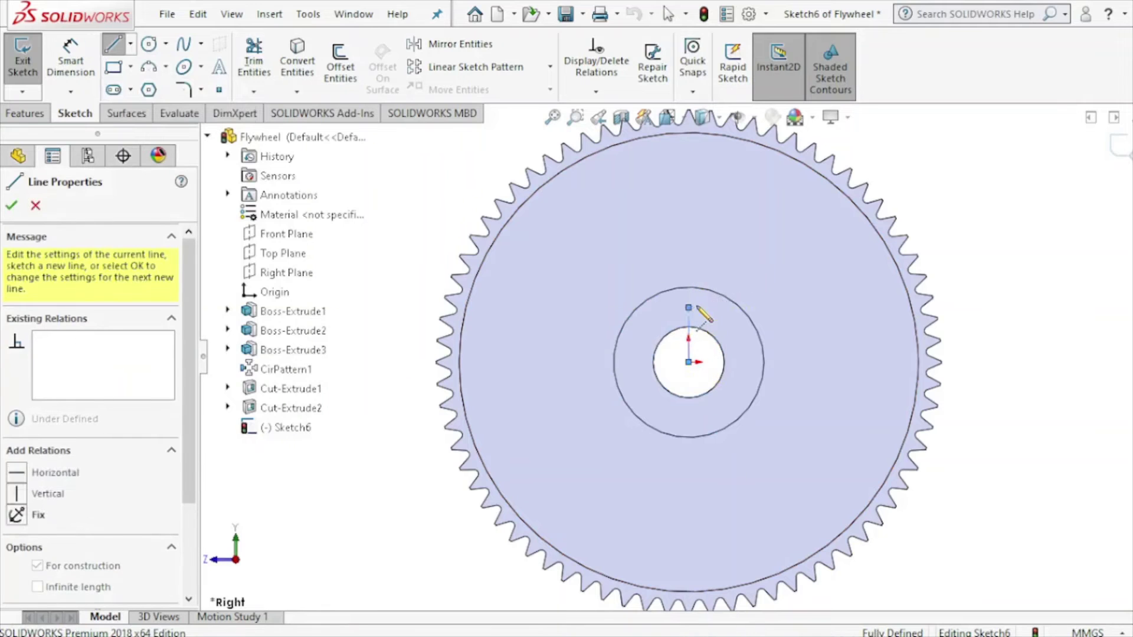
pyautogui.rightClick(722, 265)
pyautogui.click(757, 275)
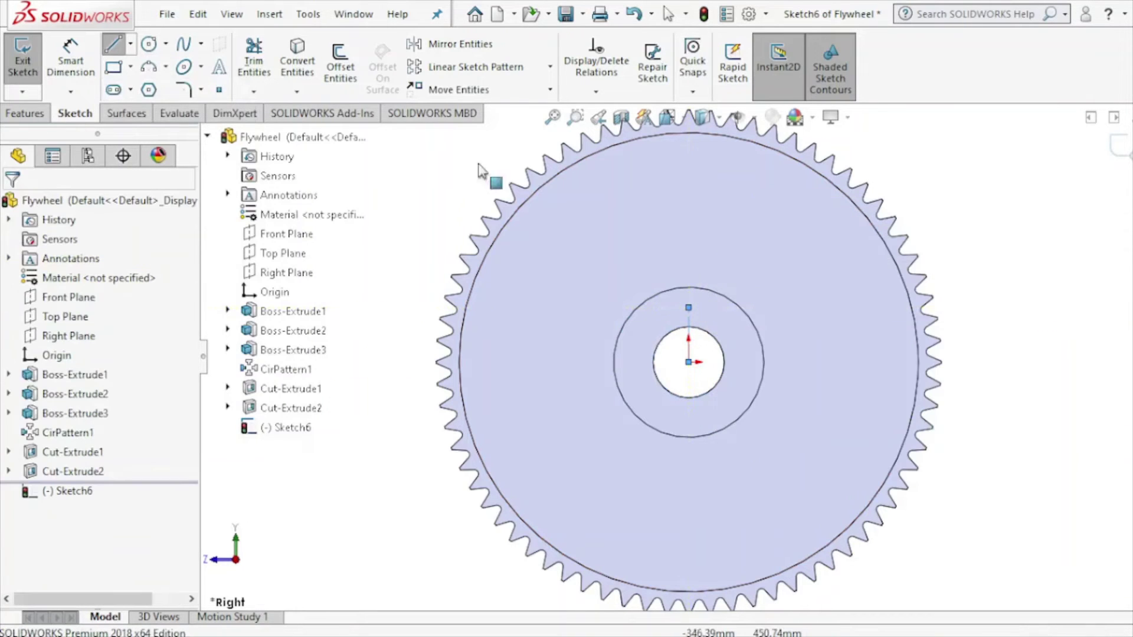
# Draw a circle at the centerline's top end and dimension it to 25 mm diameter
pyautogui.click(149, 44)
pyautogui.scroll(-5, 716, 345)
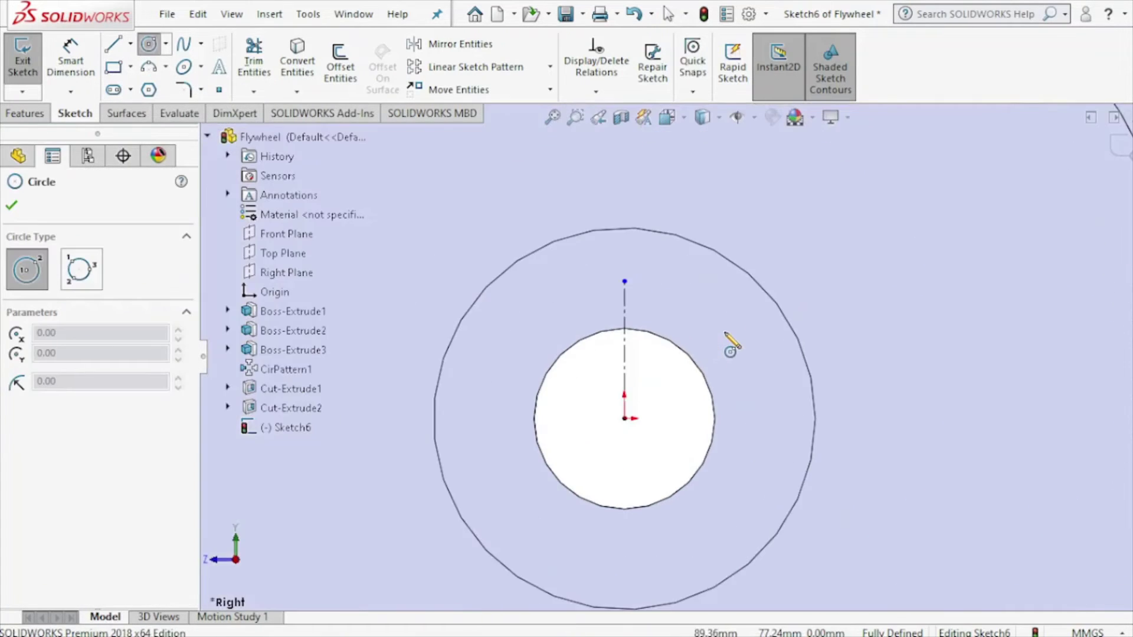
pyautogui.click(624, 282)
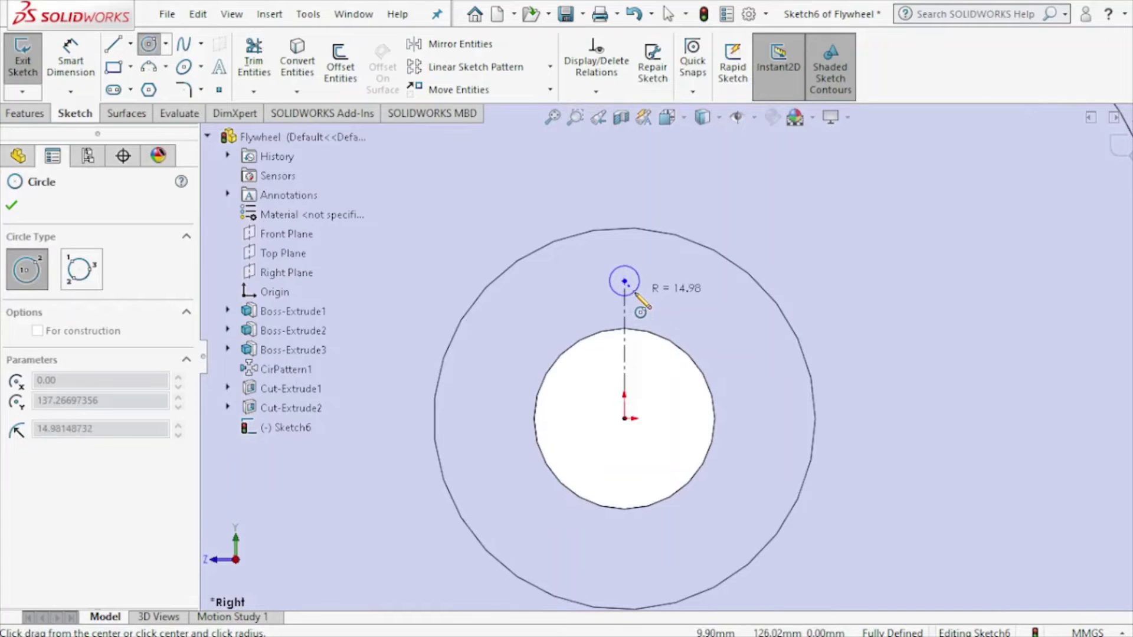
pyautogui.click(637, 292)
pyautogui.click(70, 37)
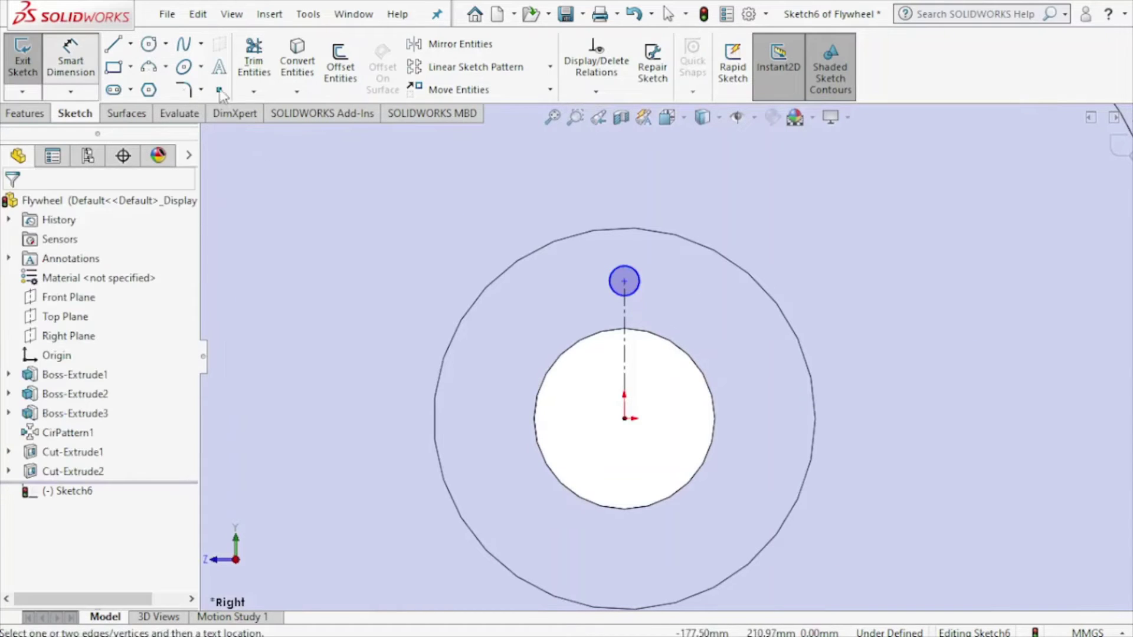
pyautogui.click(643, 292)
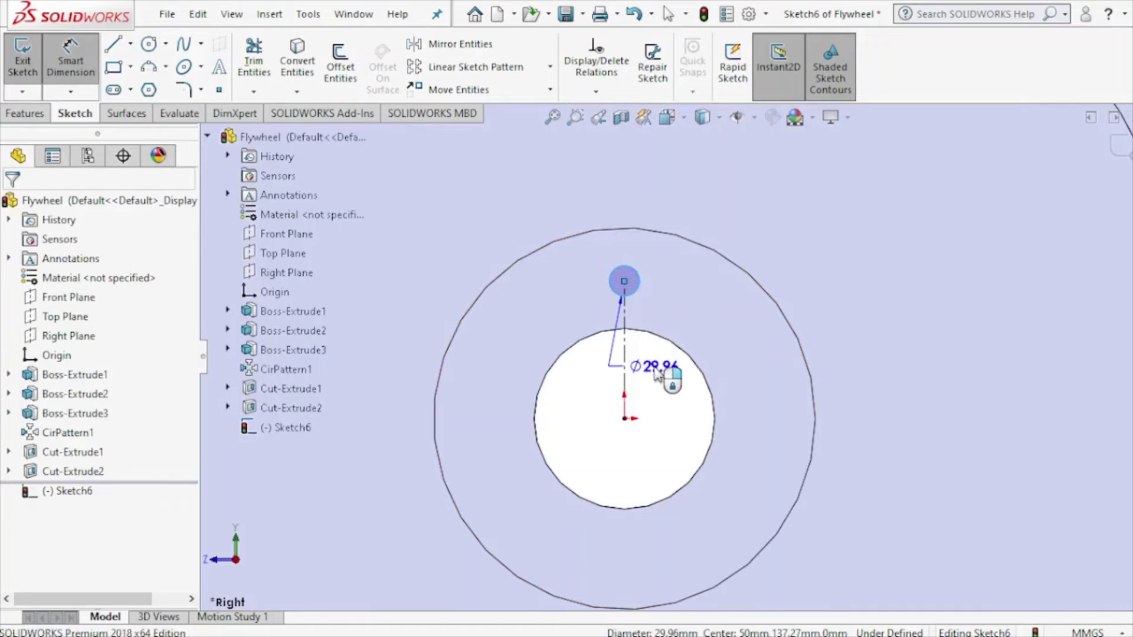
pyautogui.click(662, 372)
pyautogui.write('25')
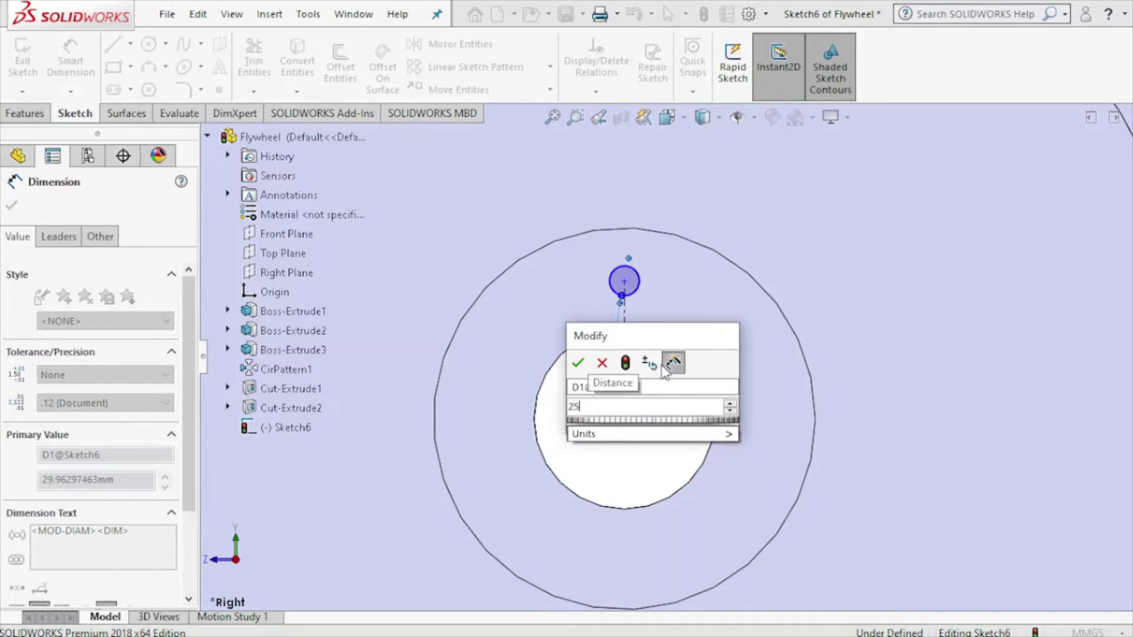
pyautogui.press('Escape')
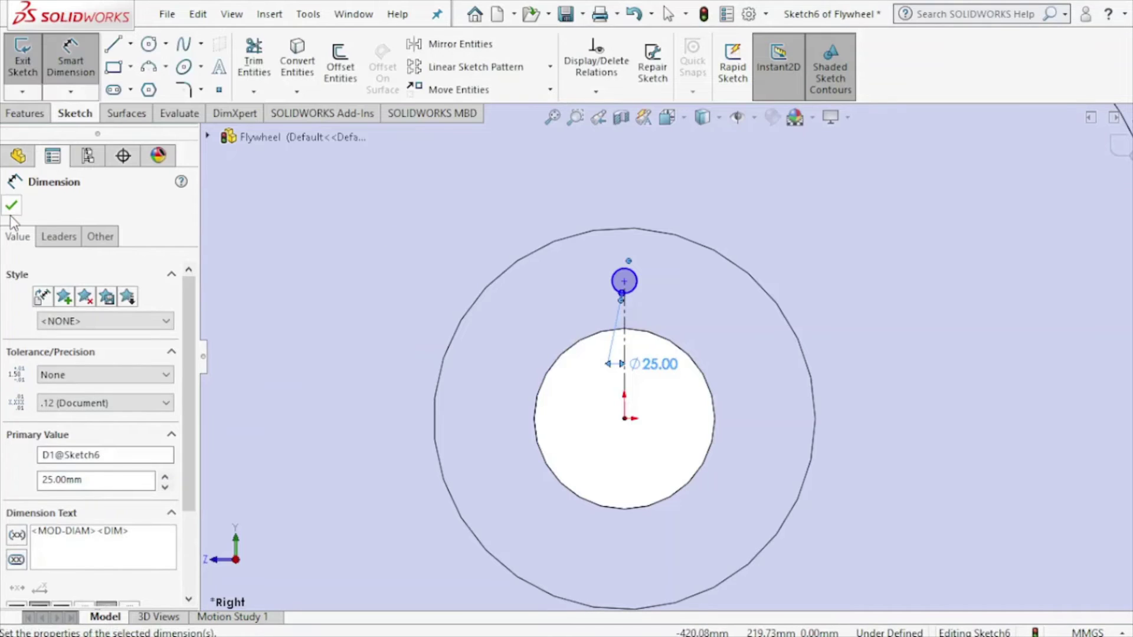
pyautogui.click(11, 205)
pyautogui.press('Escape')
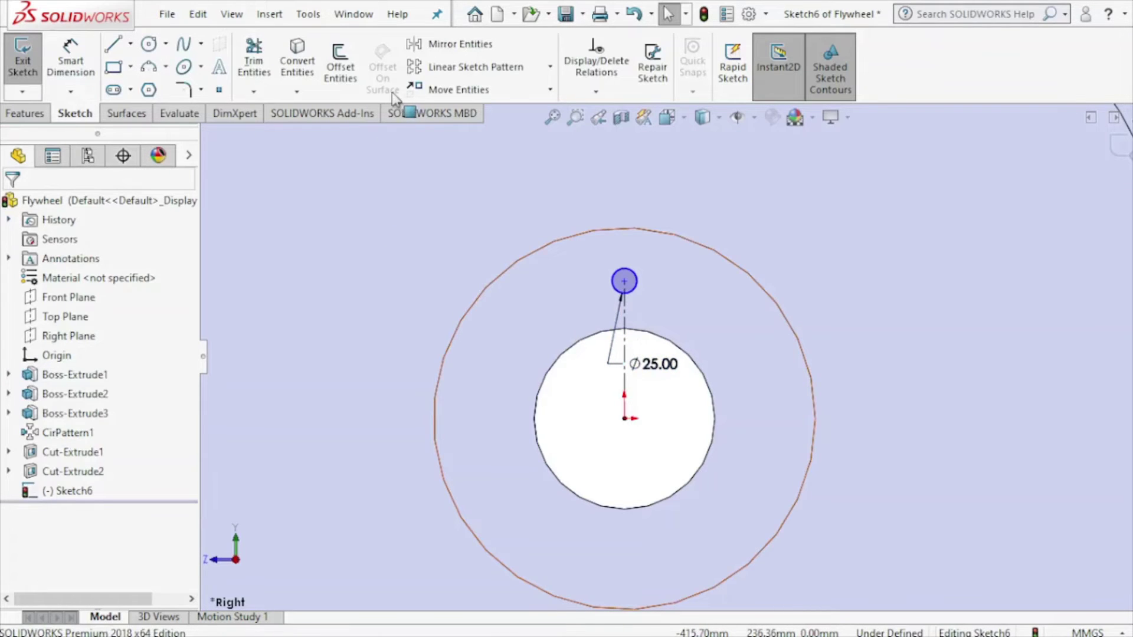
# Start a circular sketch pattern of the small circle, referencing the centre hole circle
pyautogui.click(552, 73)
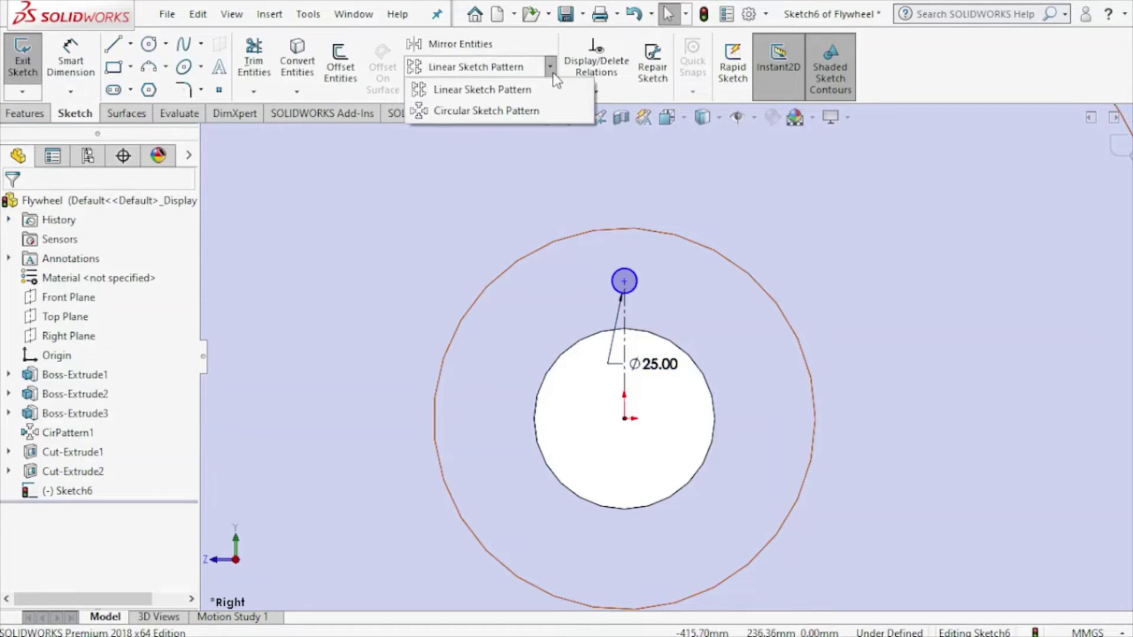
pyautogui.click(484, 108)
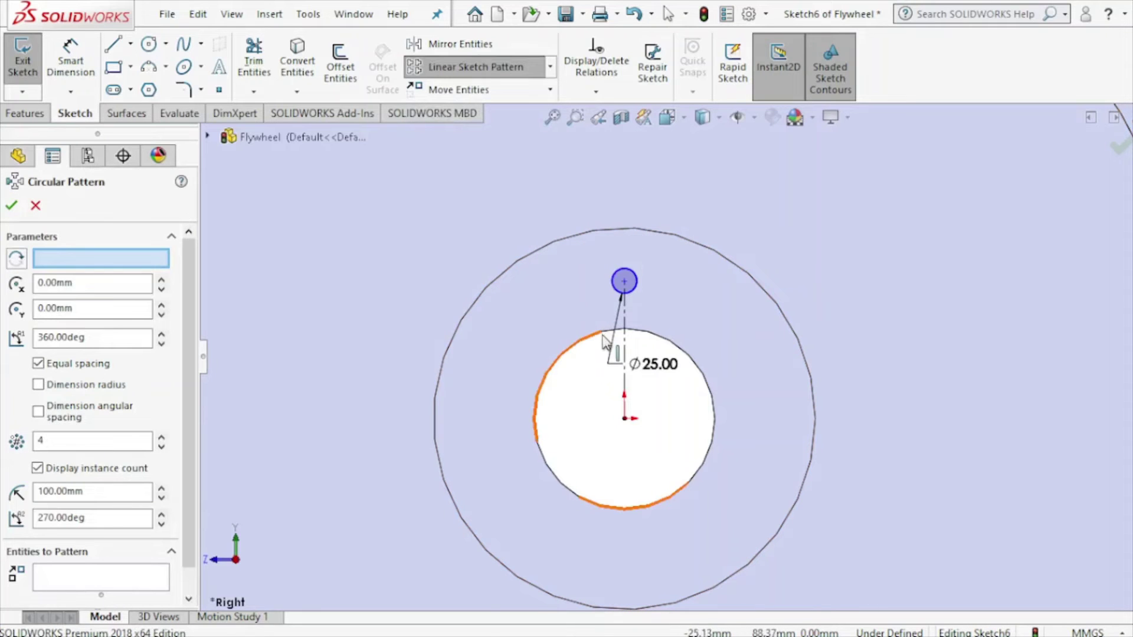
pyautogui.scroll(-1, 186, 404)
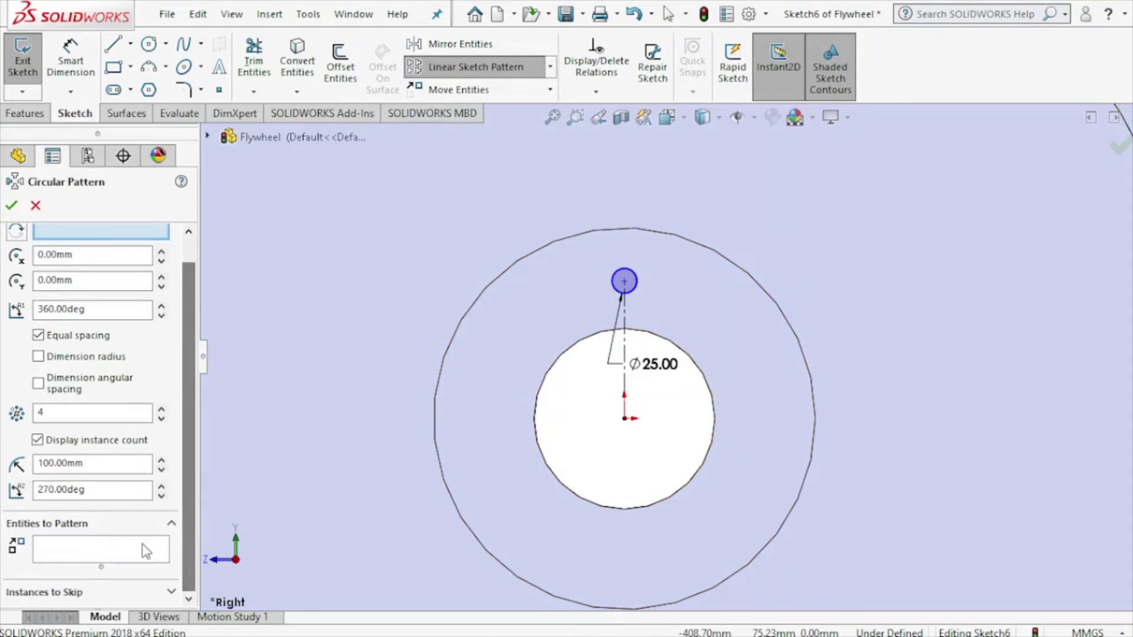
pyautogui.click(649, 339)
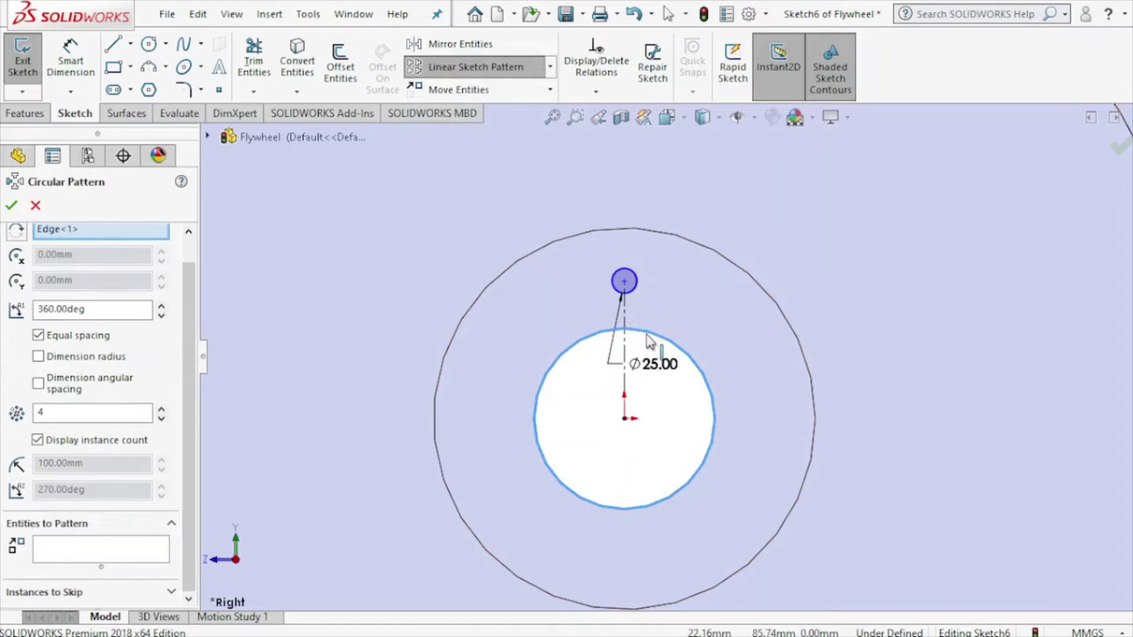
pyautogui.click(112, 551)
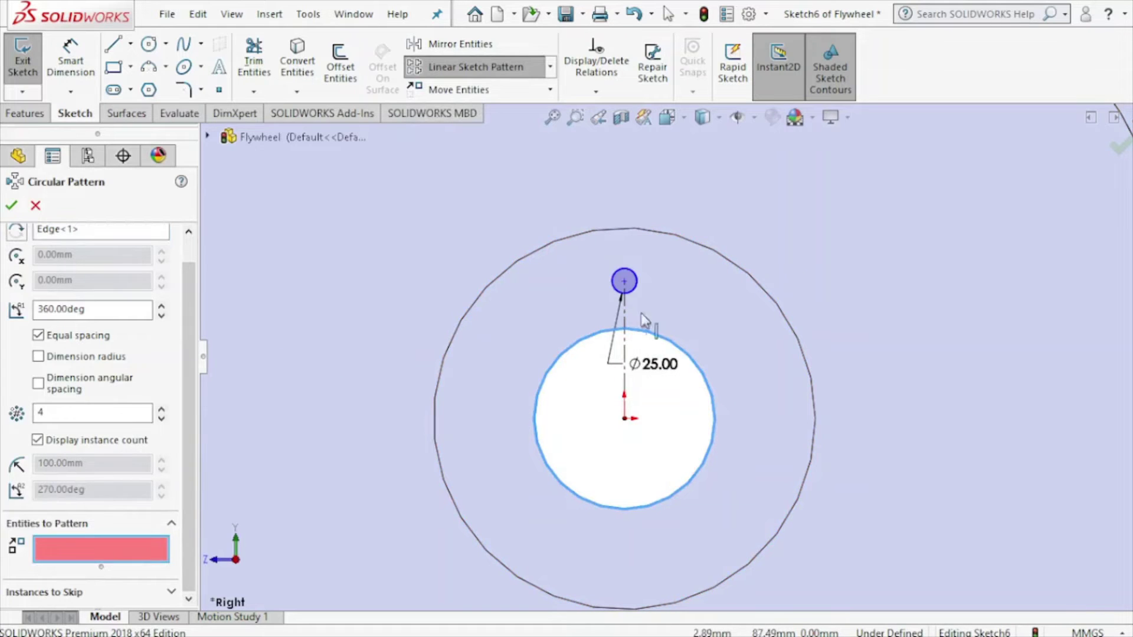
pyautogui.click(638, 290)
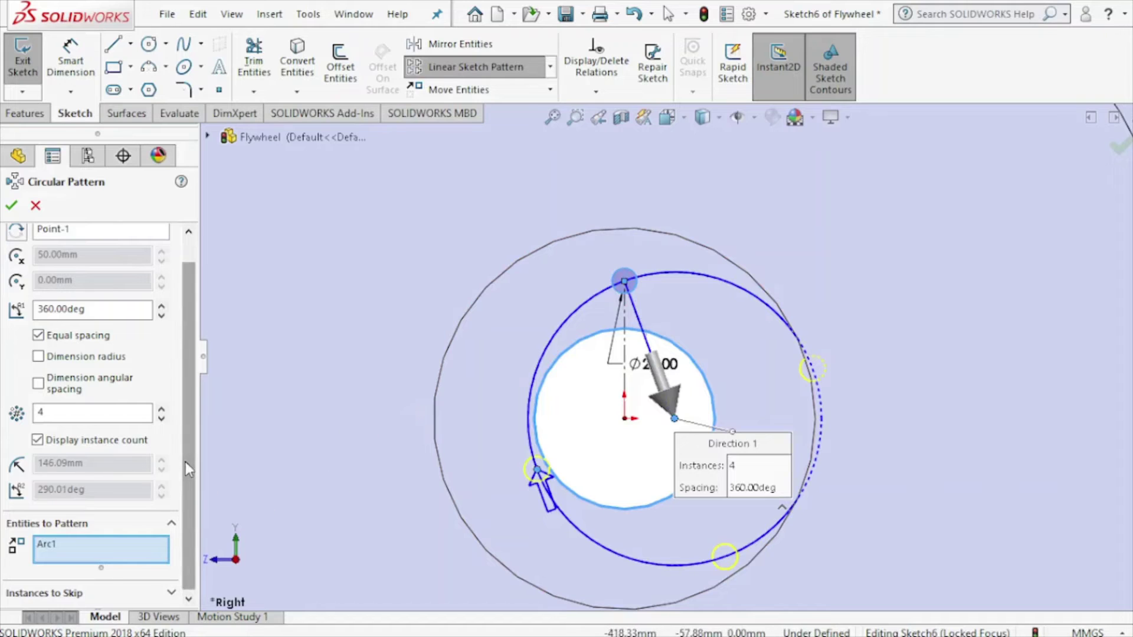
# Reset the pattern with the sketch origin as centre, the small circle, and 8 instances
pyautogui.rightClick(59, 546)
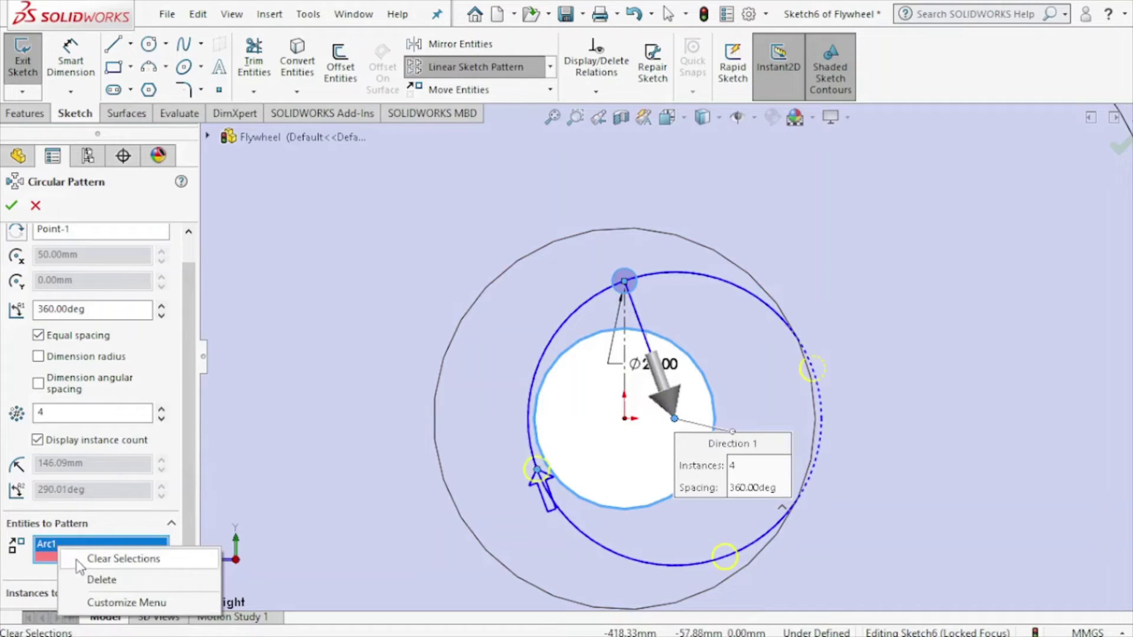
pyautogui.click(89, 559)
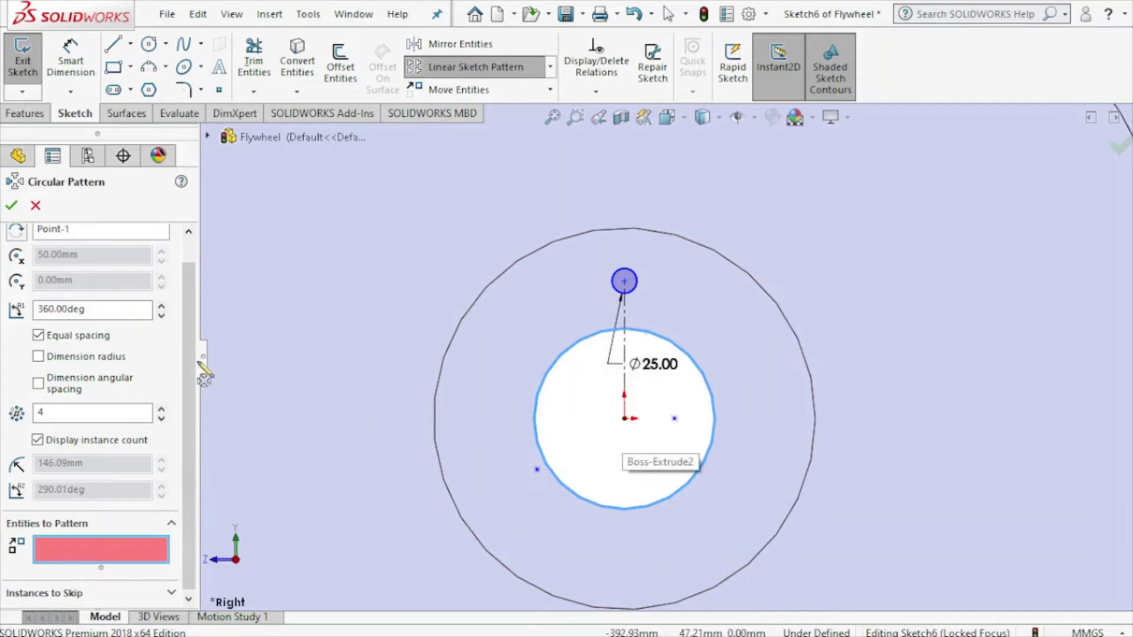
pyautogui.scroll(2, 99, 313)
pyautogui.rightClick(59, 258)
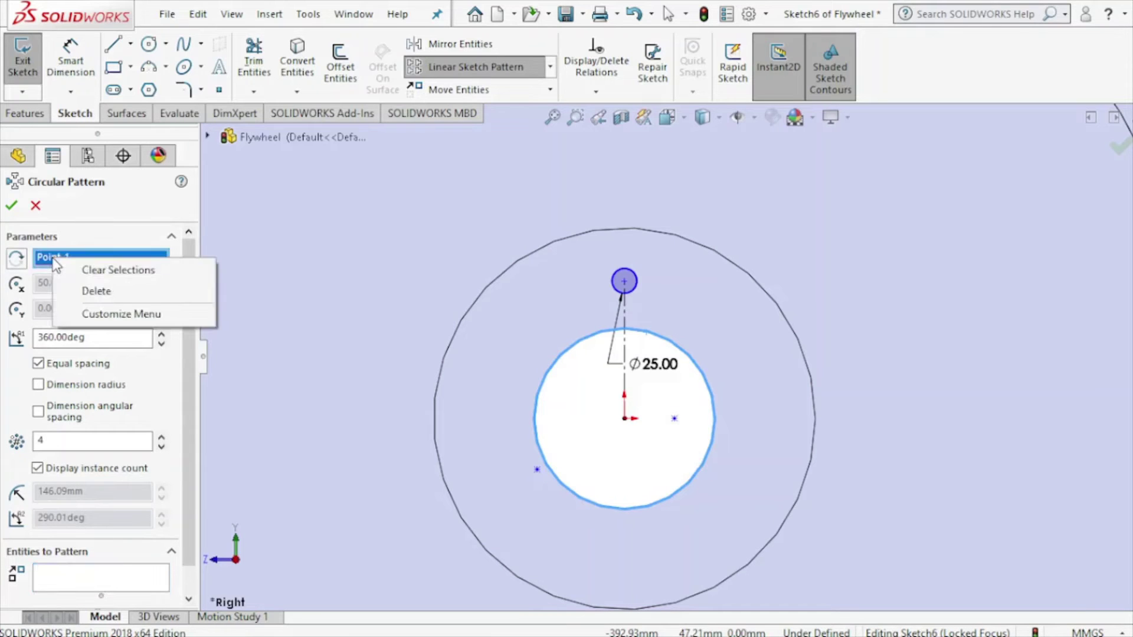
pyautogui.click(111, 292)
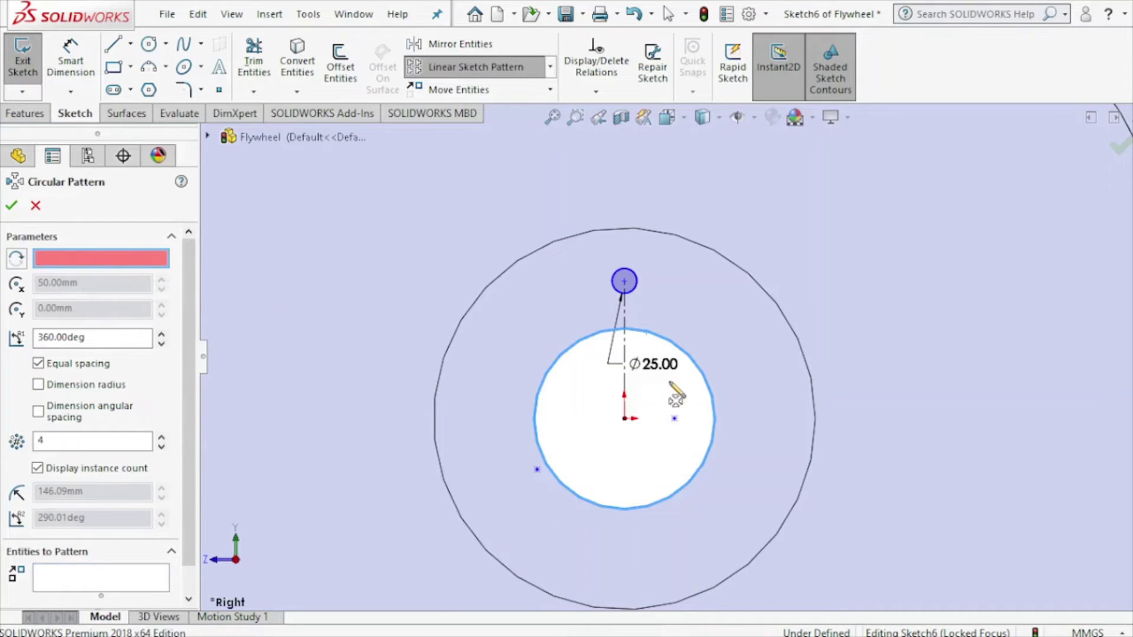
pyautogui.click(623, 418)
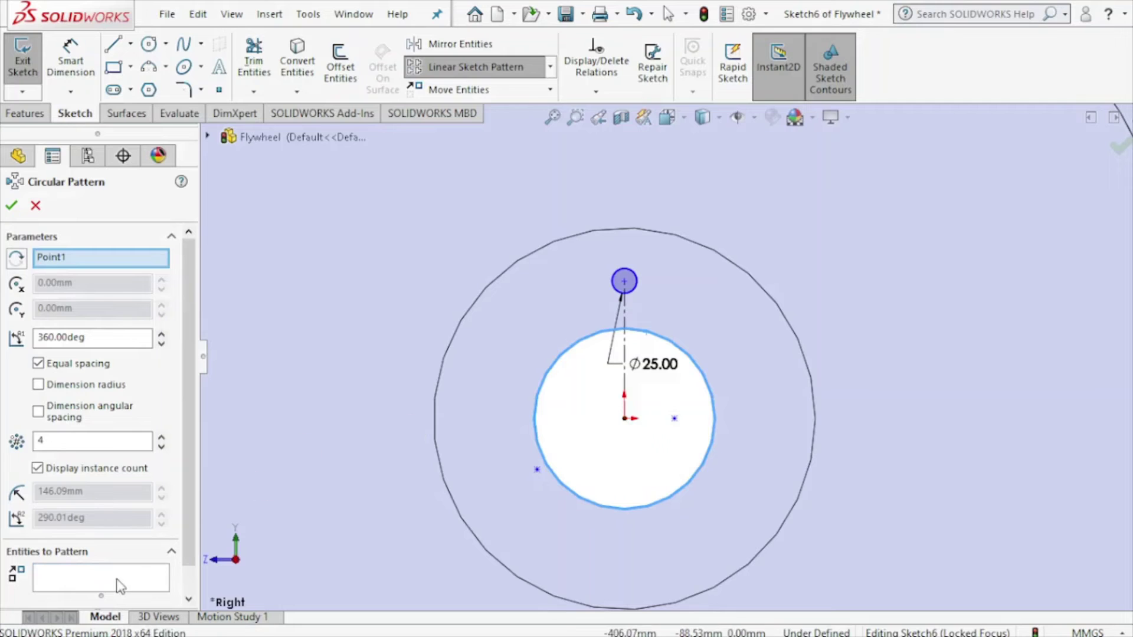
pyautogui.click(630, 295)
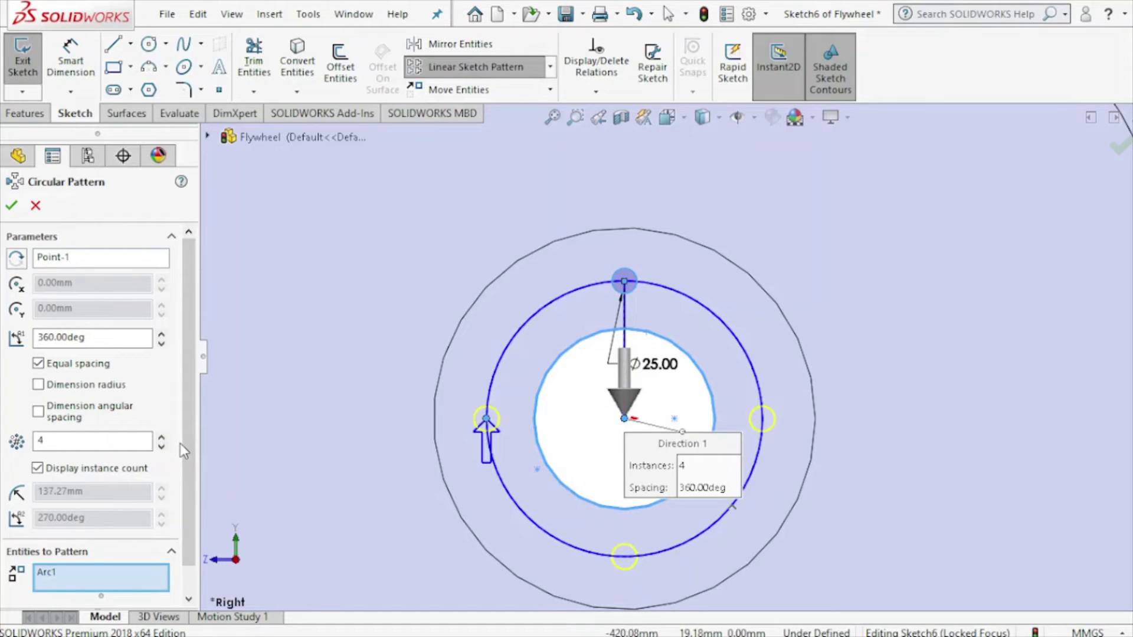
pyautogui.click(161, 439)
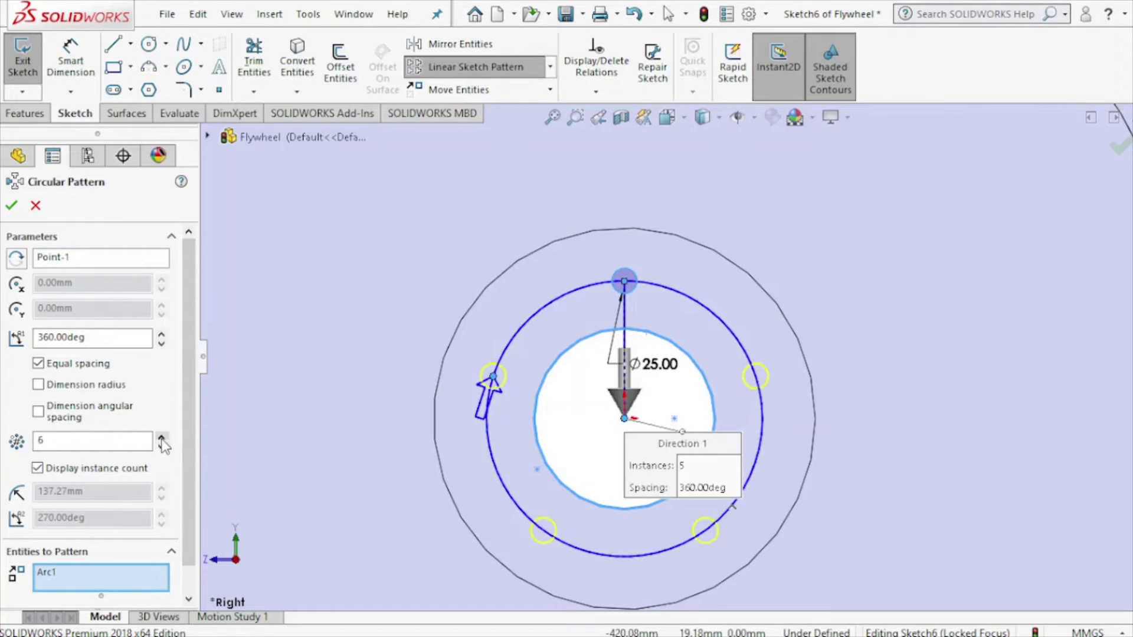
pyautogui.click(161, 439)
pyautogui.click(161, 438)
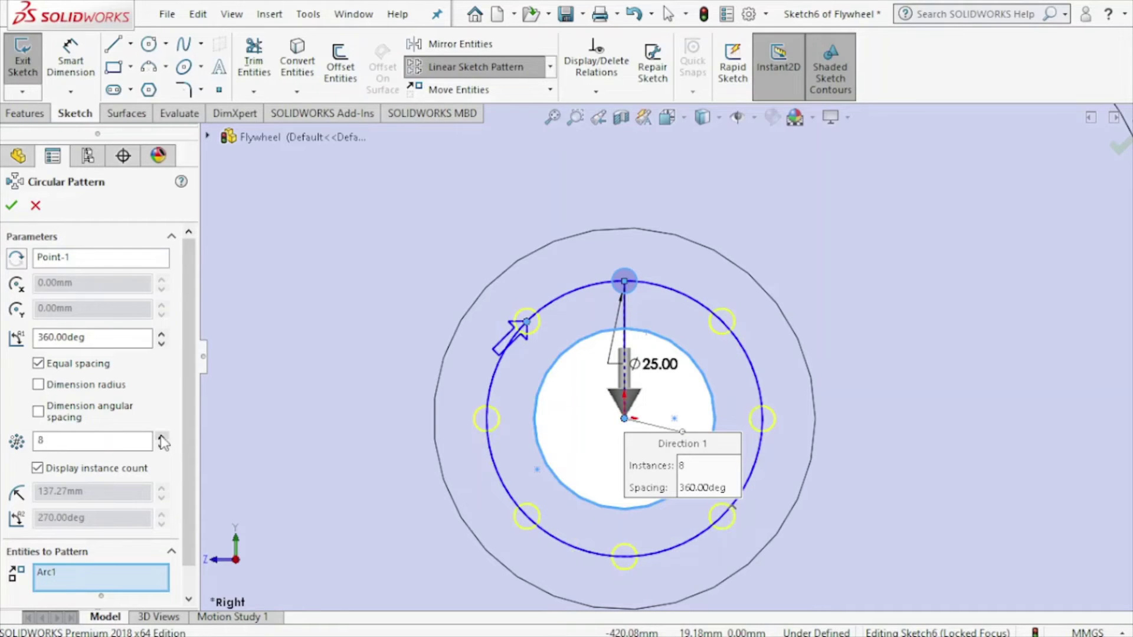
pyautogui.click(161, 438)
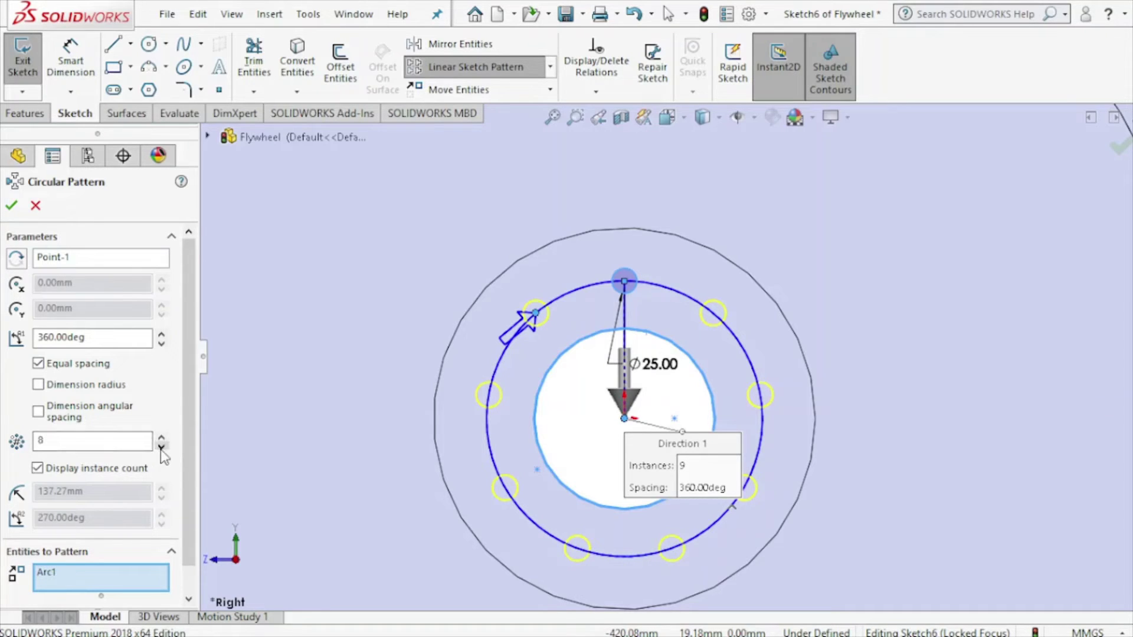
# Accept the eight-circle pattern and cut the holes 70 mm deep as Cut-Extrude3
pyautogui.click(11, 206)
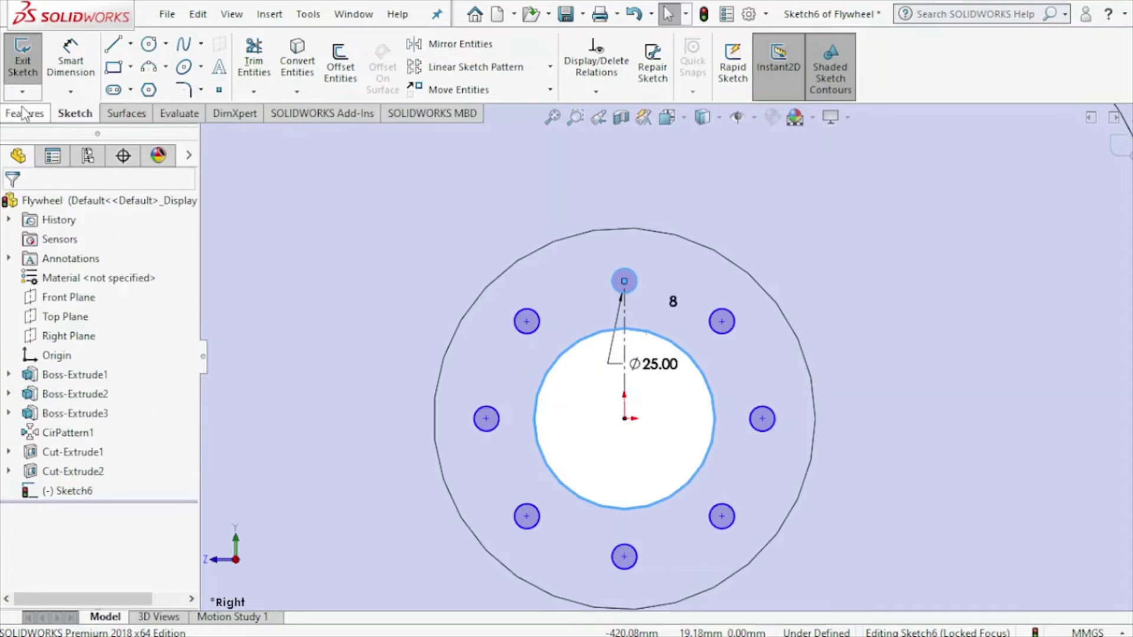
pyautogui.click(31, 117)
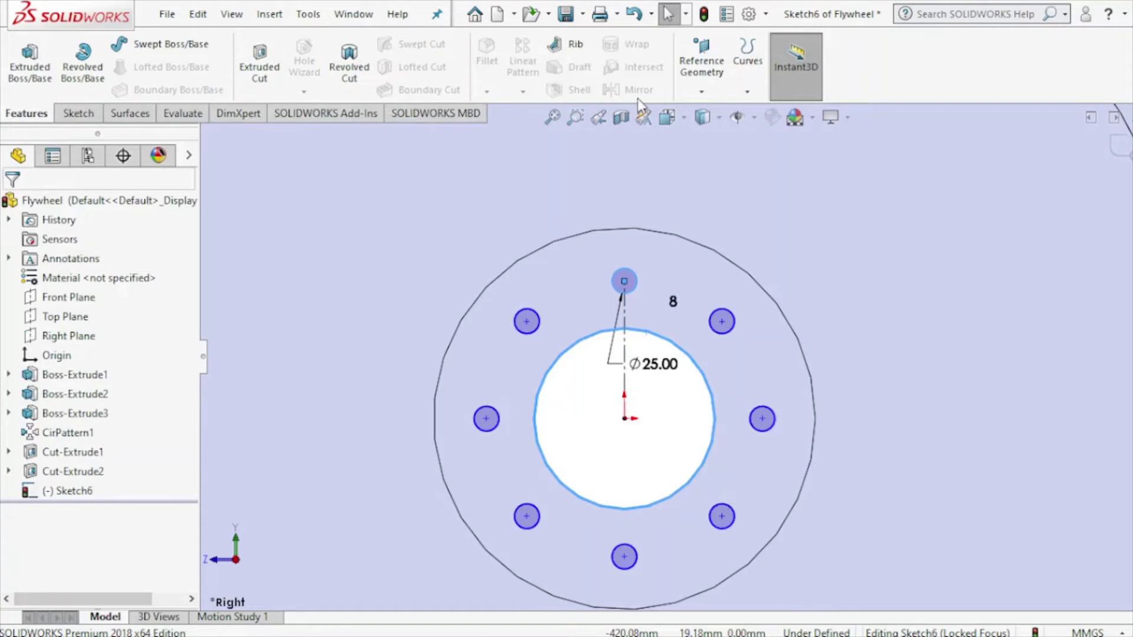
pyautogui.click(261, 79)
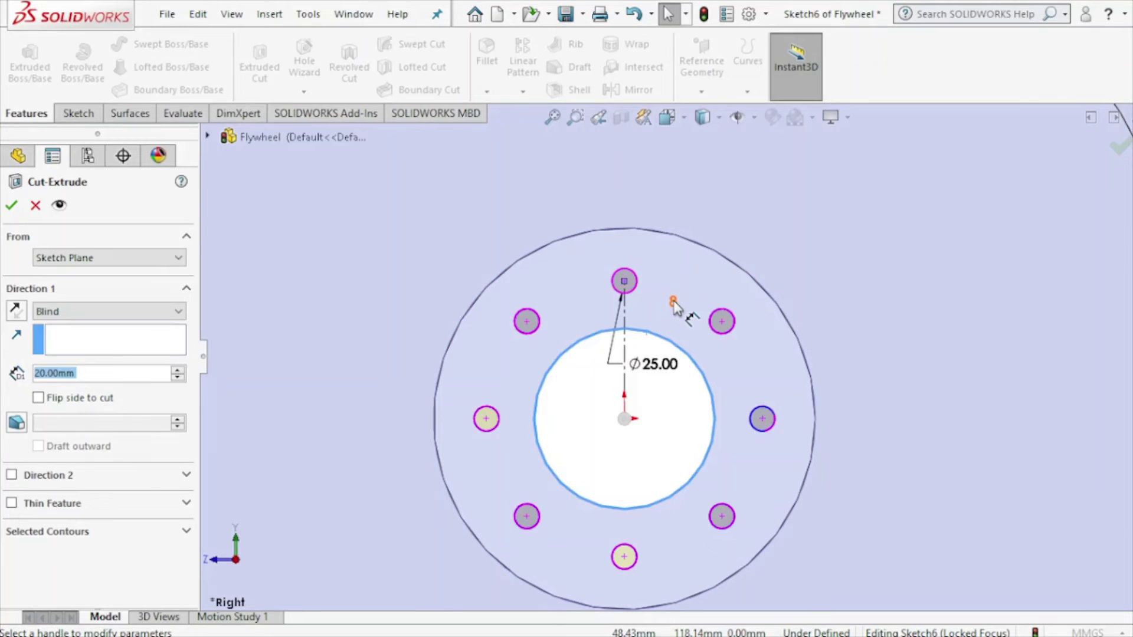
pyautogui.scroll(2, 674, 306)
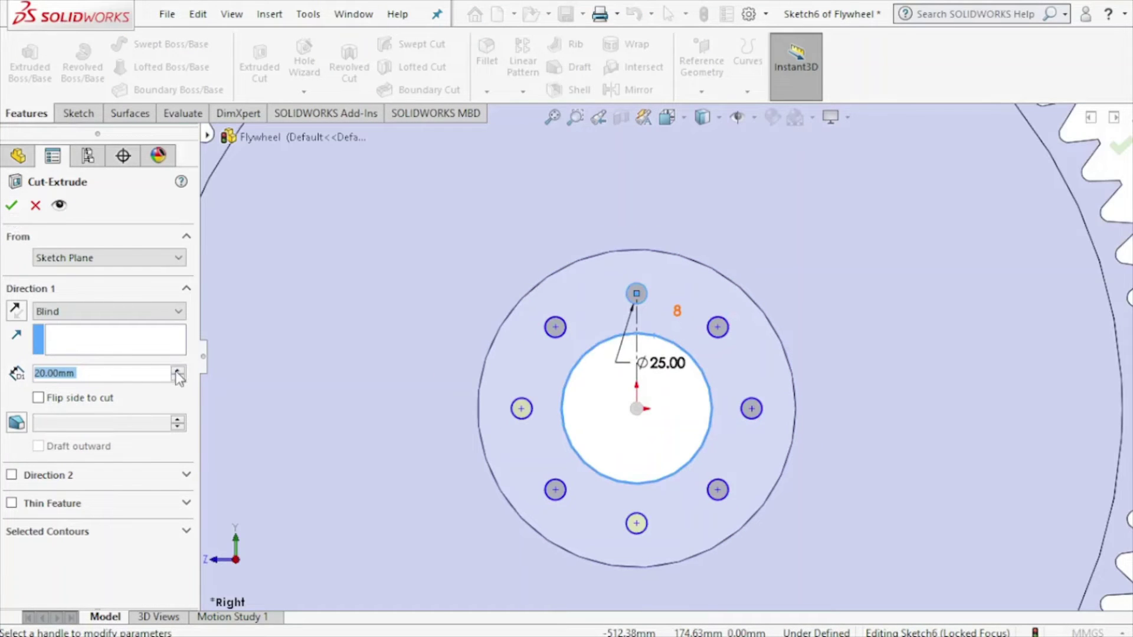
pyautogui.scroll(5, 177, 371)
pyautogui.click(11, 206)
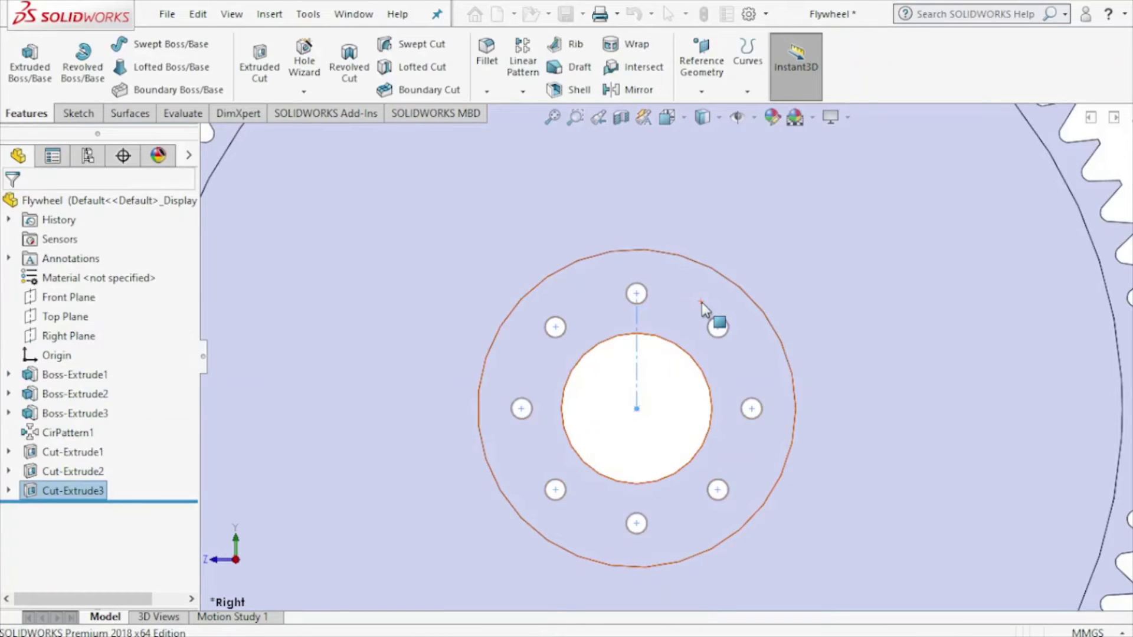
# Zoom out and select the flywheel's large front face
pyautogui.scroll(3, 822, 316)
pyautogui.scroll(3, 808, 324)
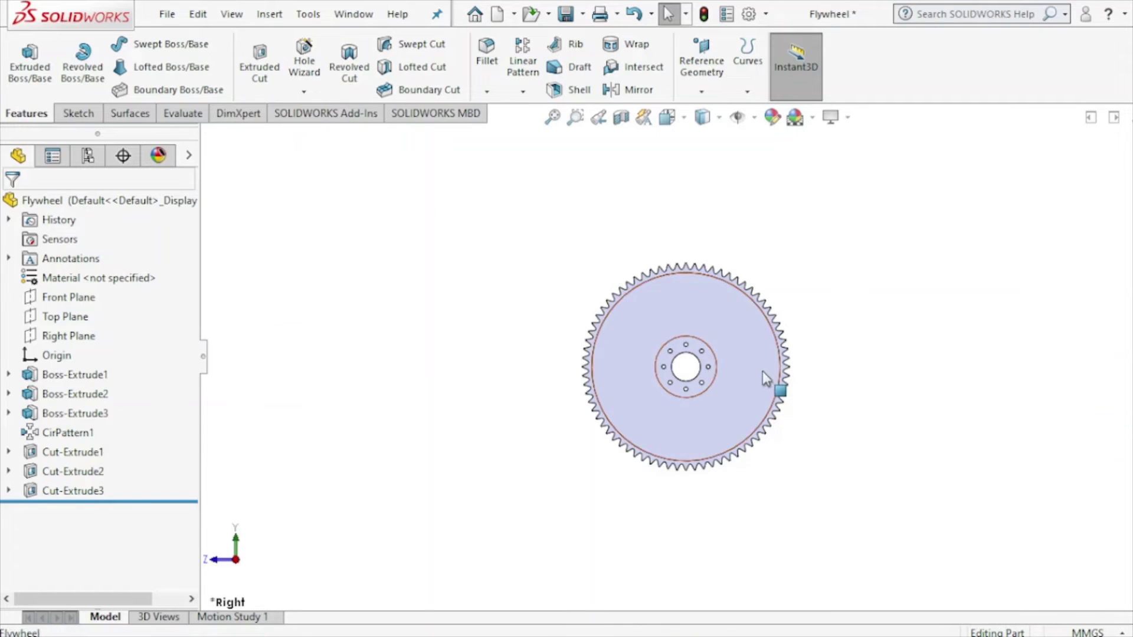
pyautogui.click(762, 370)
# Open Sketch7 on the front face and draw a vertical centreline up from the origin
pyautogui.click(78, 113)
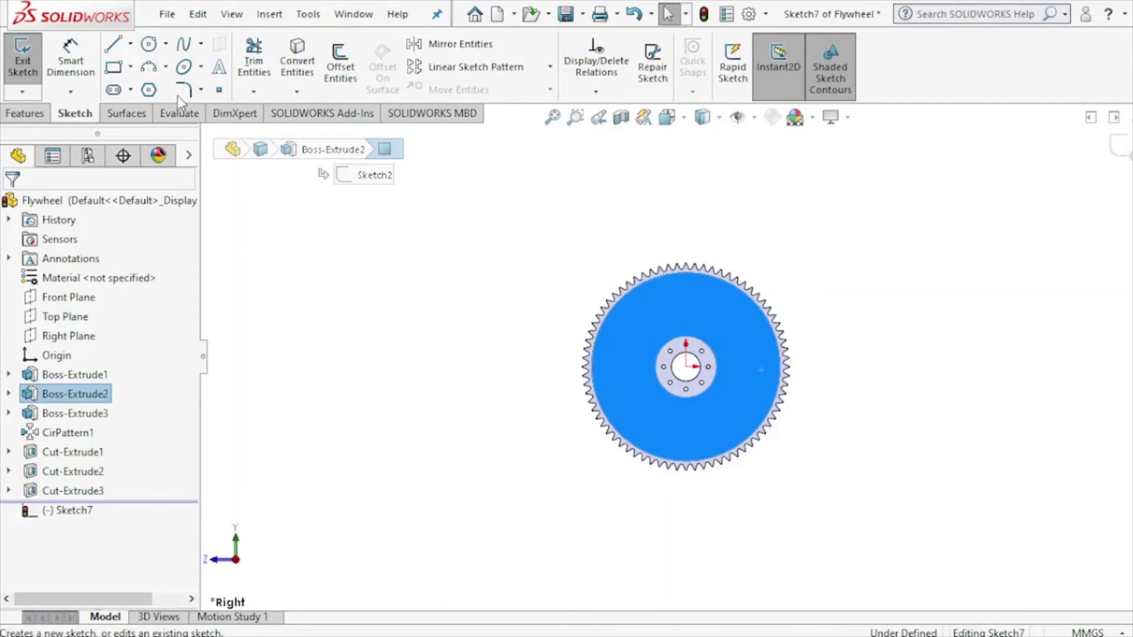
pyautogui.click(155, 48)
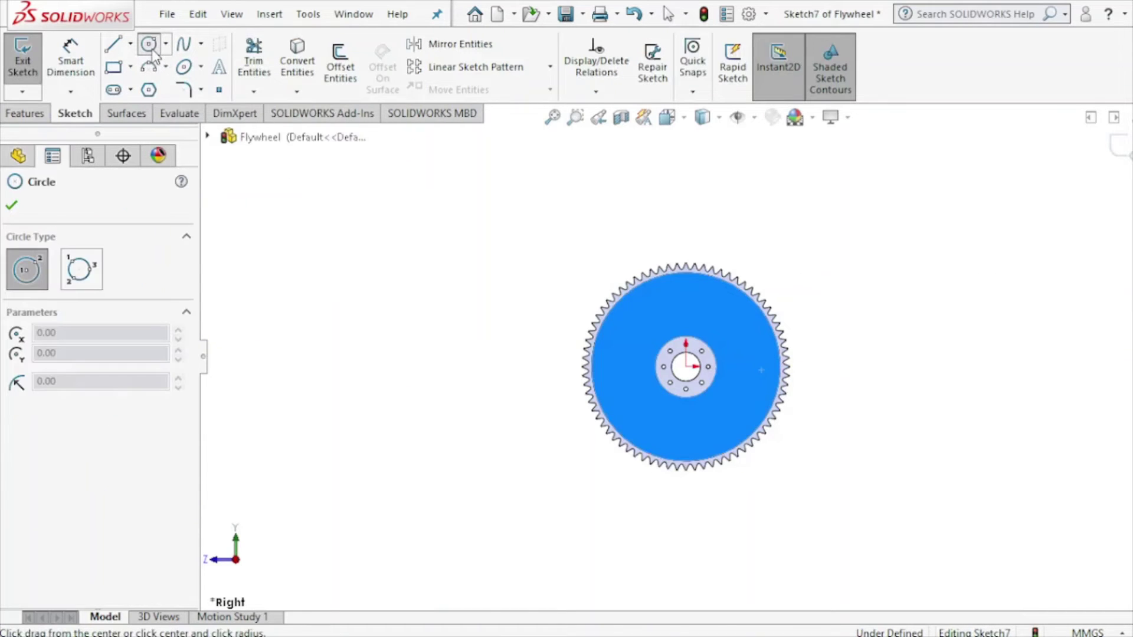
pyautogui.scroll(-5, 711, 309)
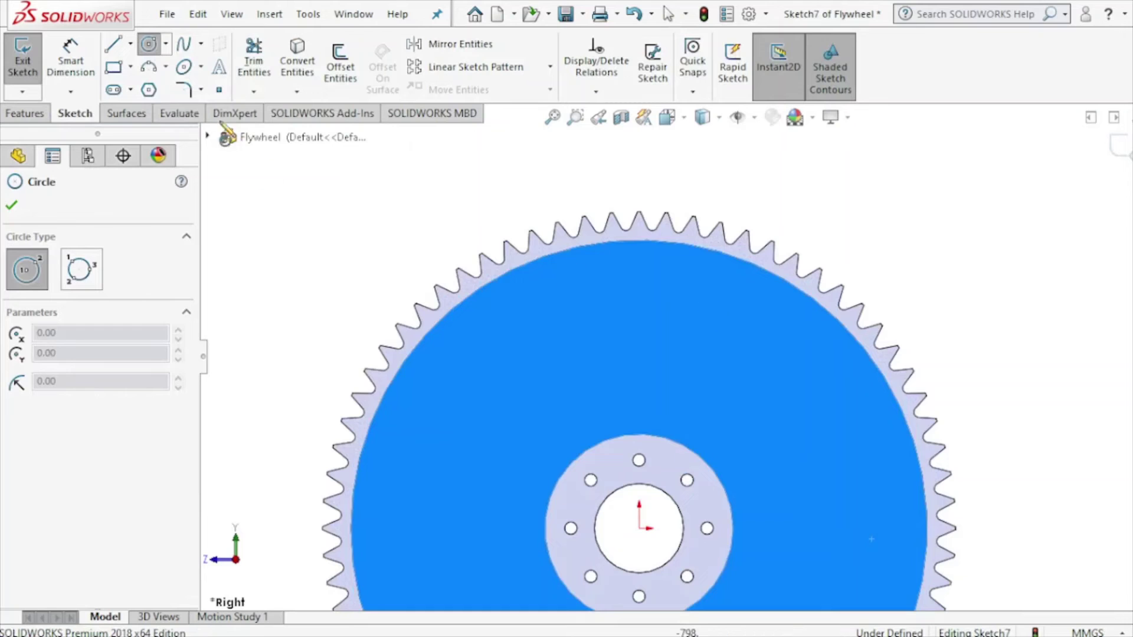
pyautogui.click(130, 44)
pyautogui.click(159, 86)
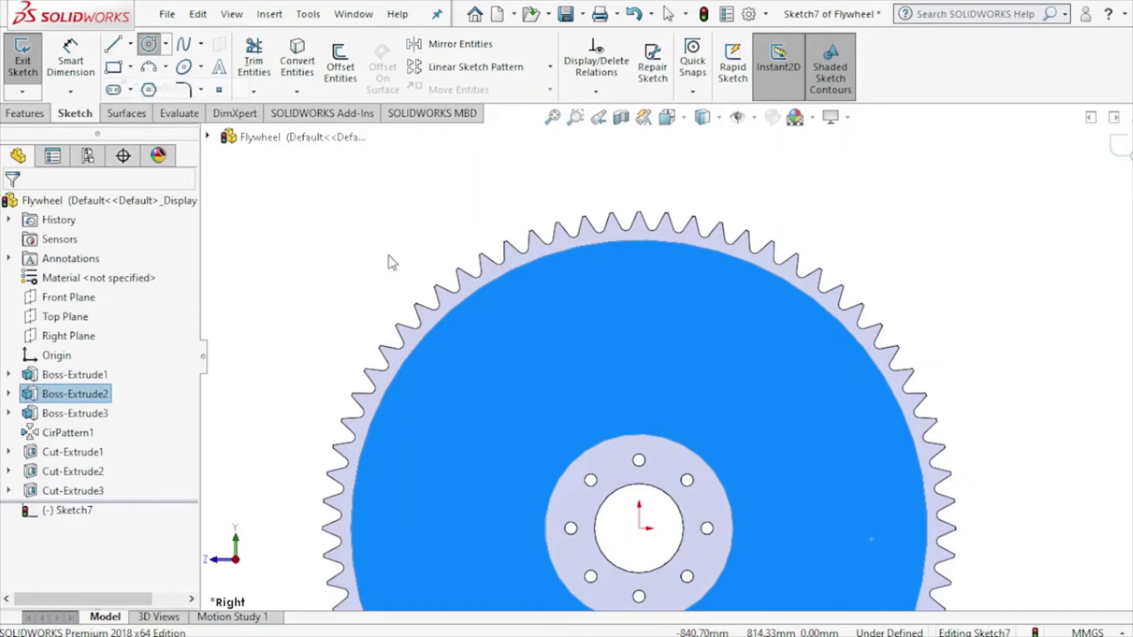
pyautogui.click(639, 526)
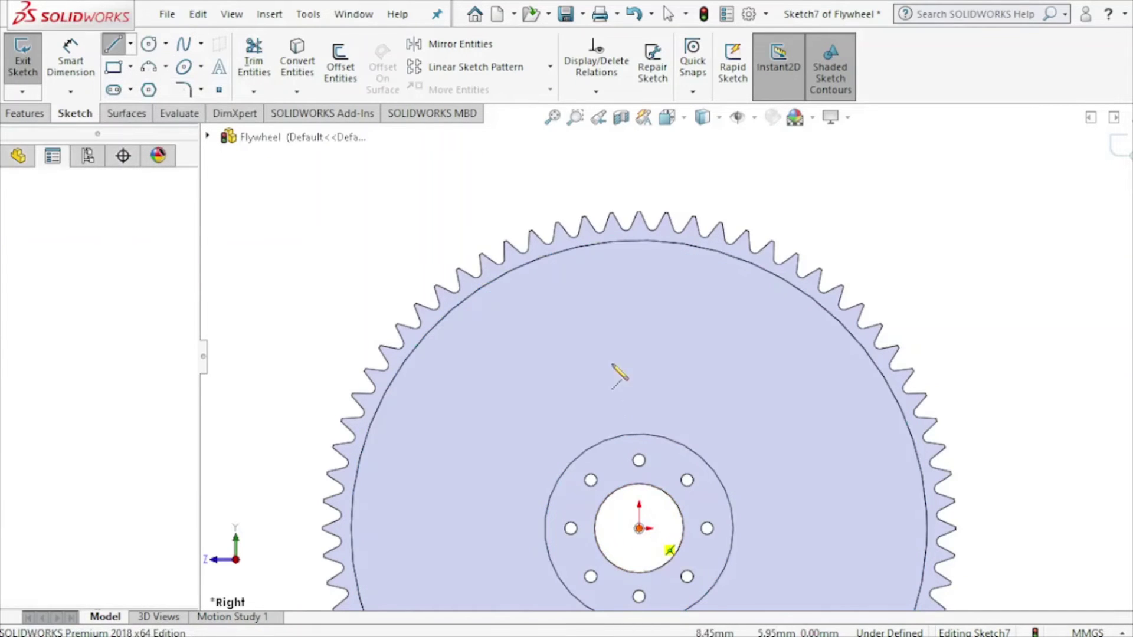
pyautogui.click(639, 267)
pyautogui.rightClick(639, 397)
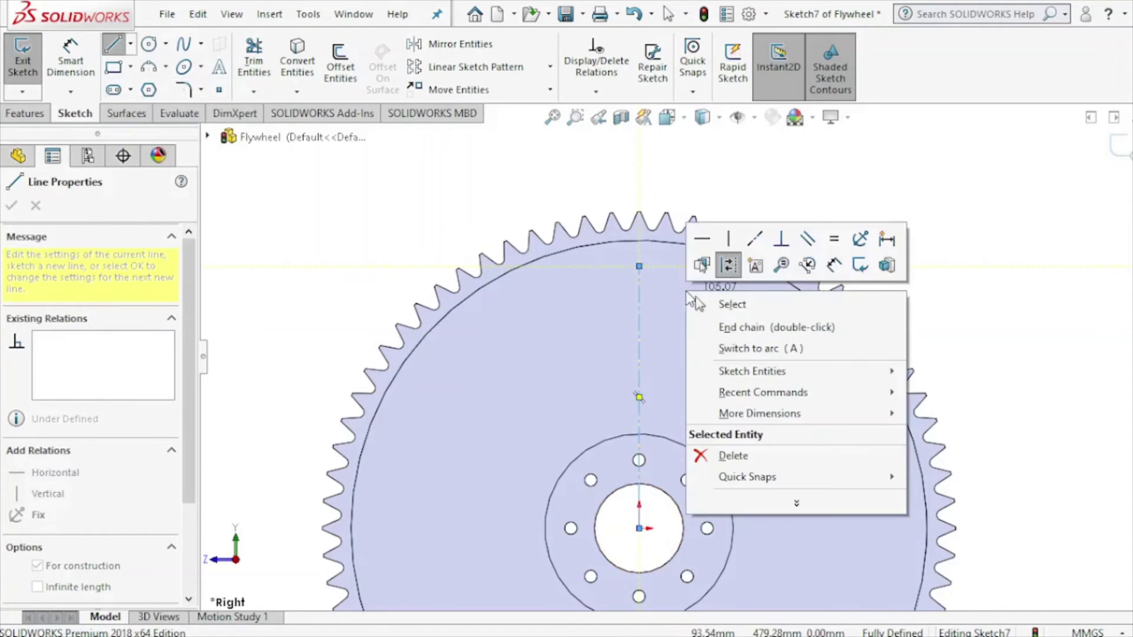
pyautogui.click(703, 301)
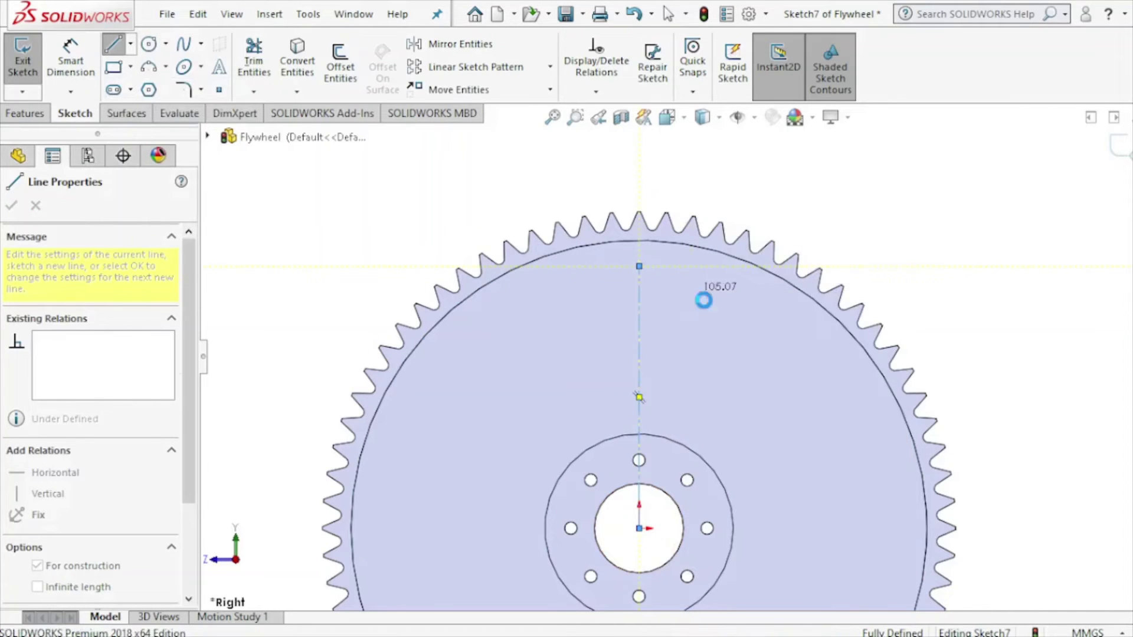
# Draw a circle at the centreline's top end and dimension it to 36 mm diameter
pyautogui.click(149, 45)
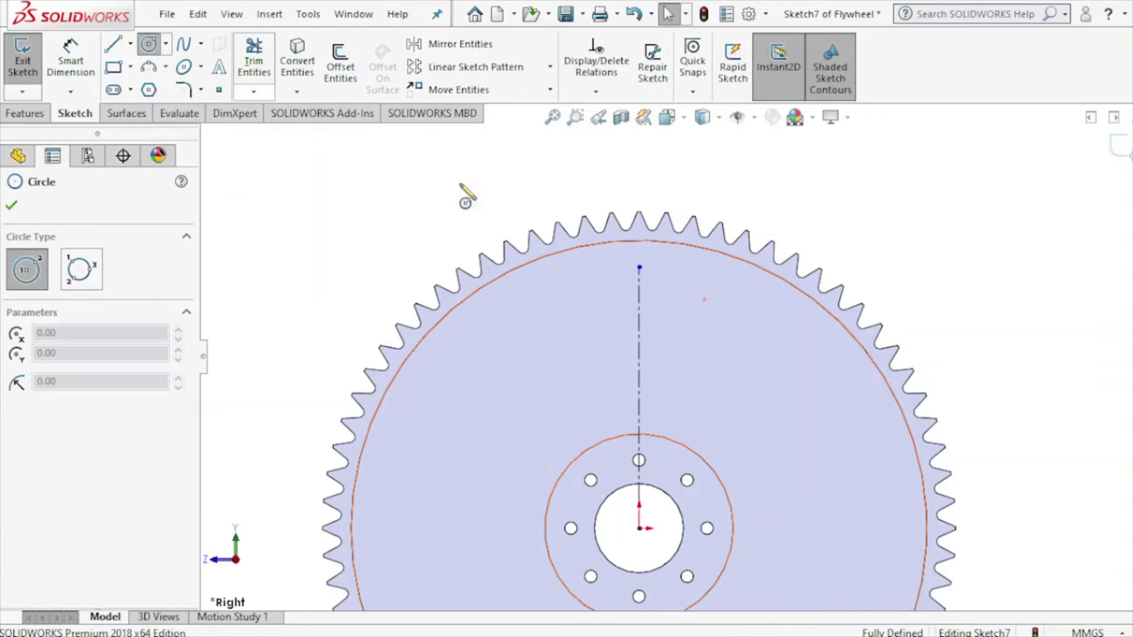
pyautogui.click(639, 266)
pyautogui.click(650, 260)
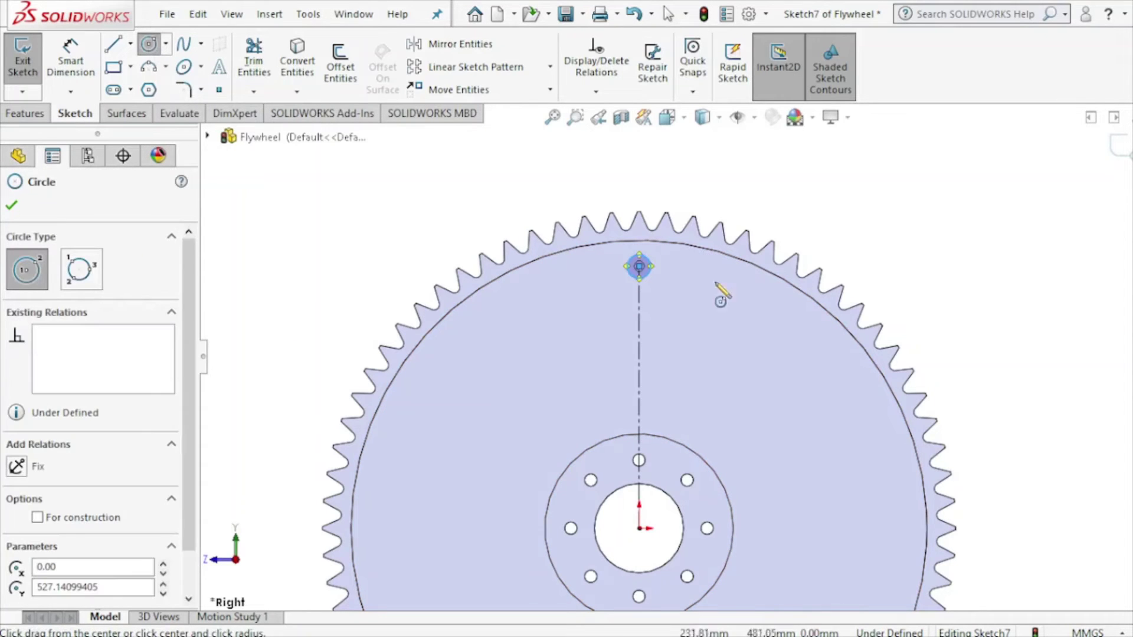
pyautogui.click(58, 81)
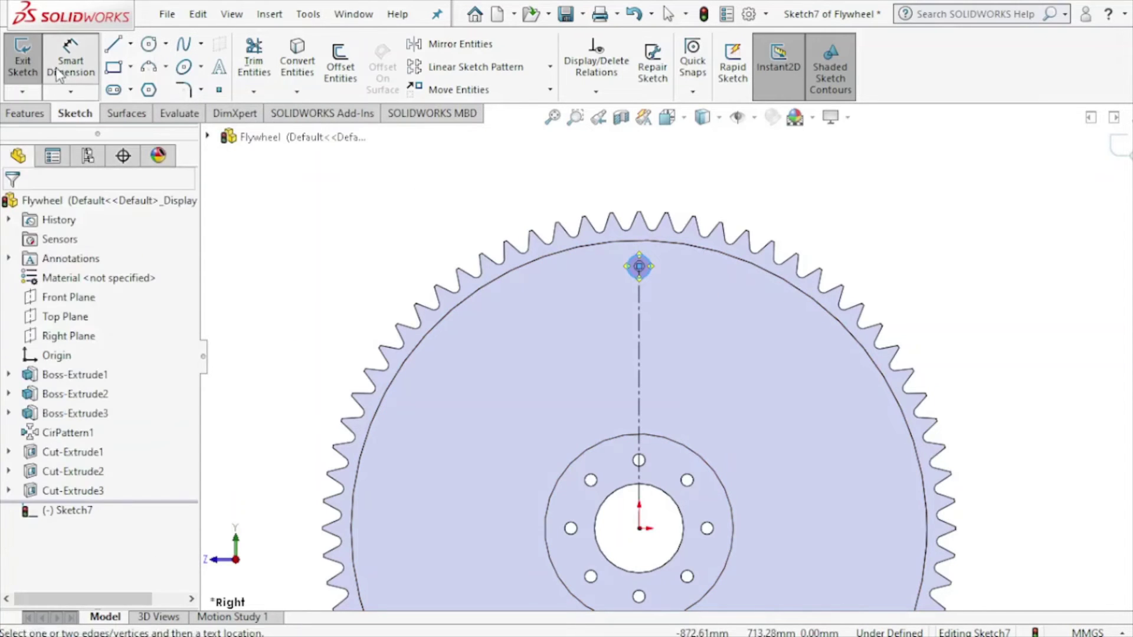
pyautogui.click(647, 260)
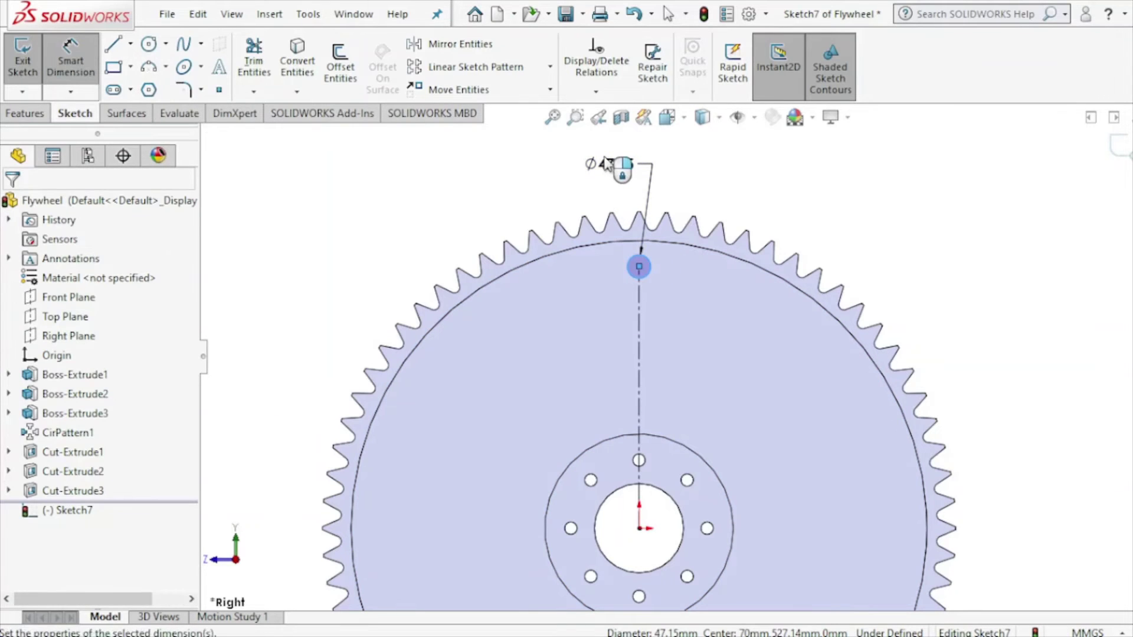
pyautogui.click(605, 164)
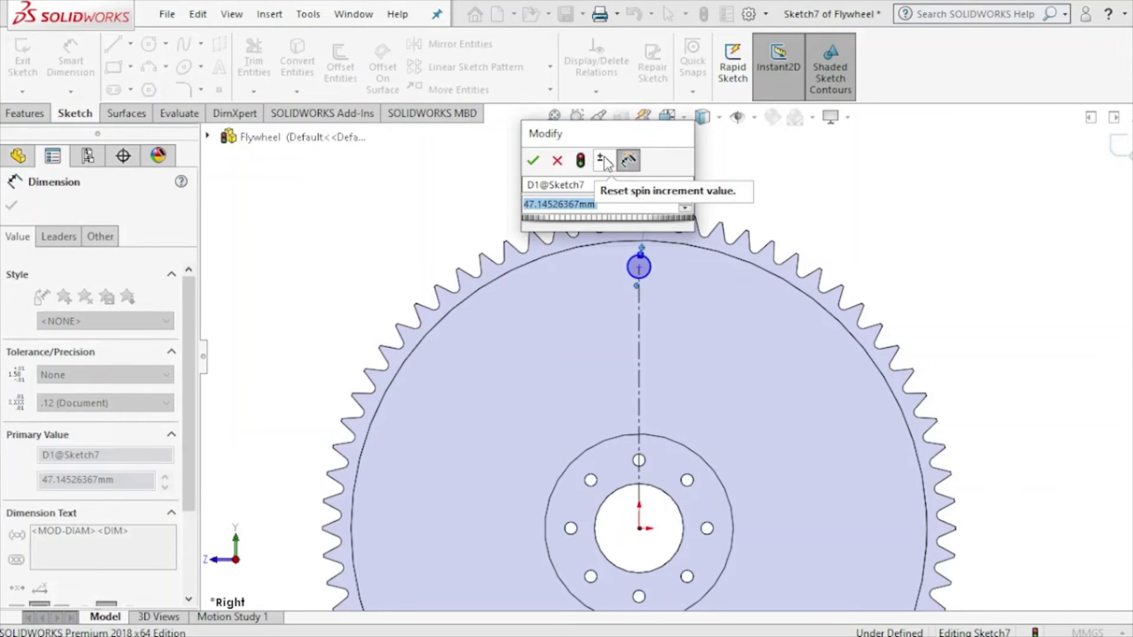
pyautogui.write('36')
pyautogui.press('Return')
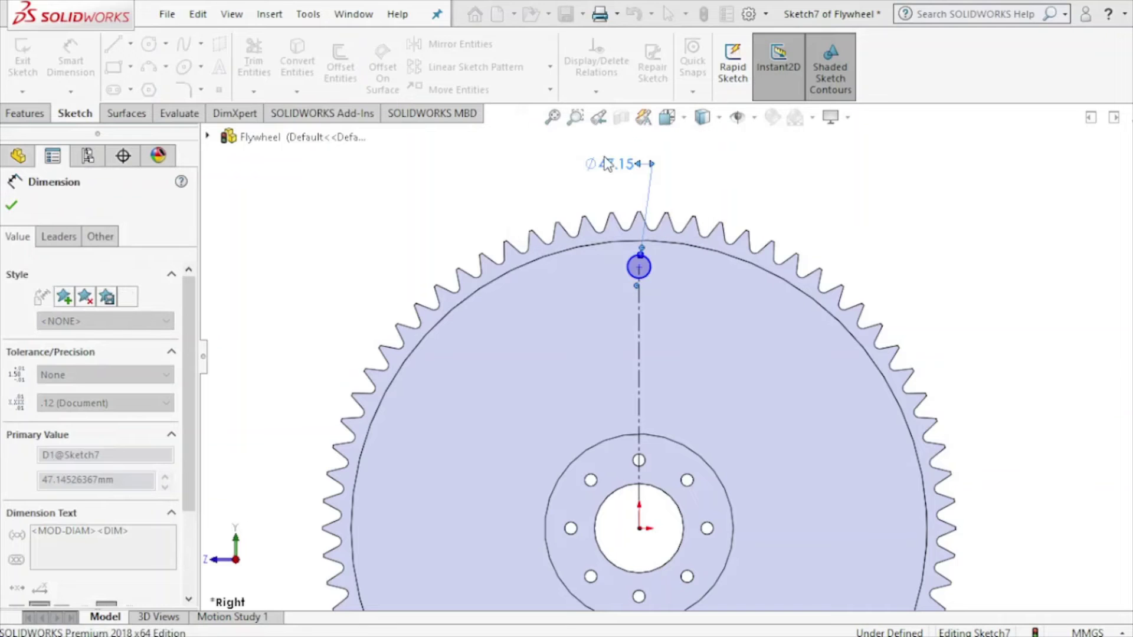
pyautogui.click(11, 205)
# Extrude-cut the 36 mm circle 20 mm deep as Cut-Extrude4
pyautogui.click(18, 113)
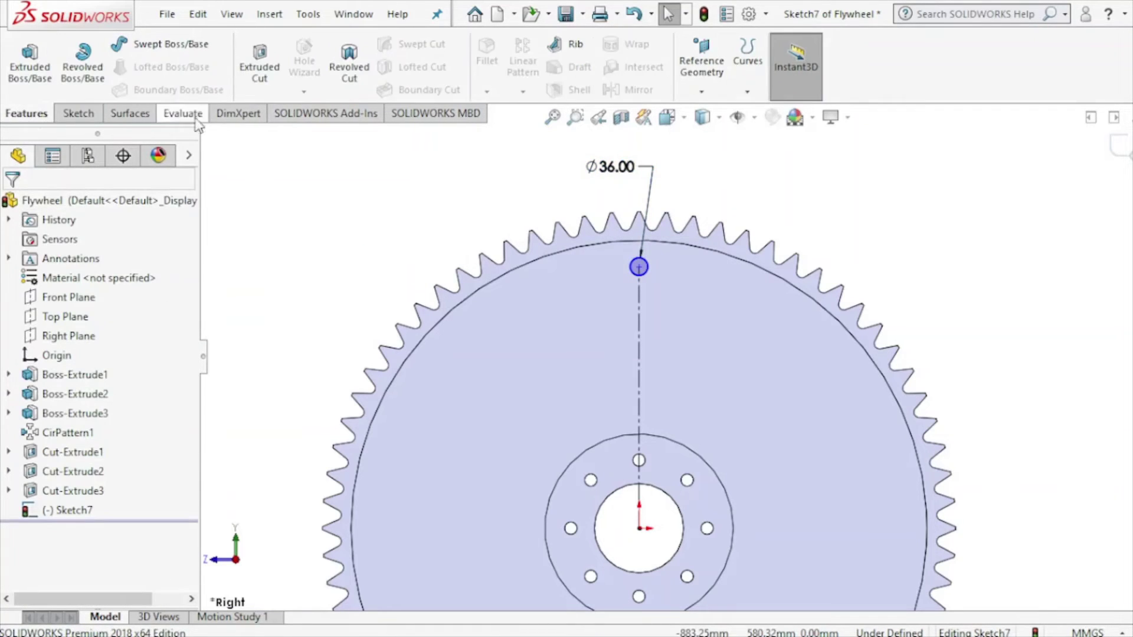
pyautogui.click(260, 65)
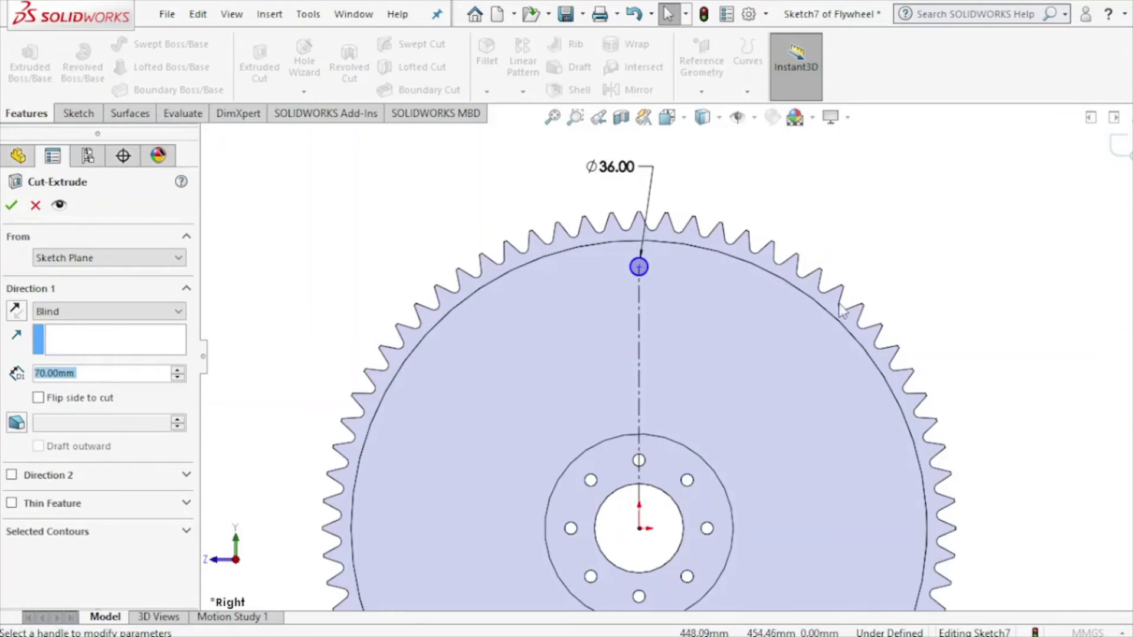
pyautogui.scroll(4, 790, 310)
pyautogui.moveTo(791, 315)
pyautogui.mouseDown(button='middle')
pyautogui.moveTo(844, 351)
pyautogui.moveTo(879, 437)
pyautogui.moveTo(875, 458)
pyautogui.moveTo(827, 407)
pyautogui.moveTo(816, 362)
pyautogui.mouseUp(button='middle')
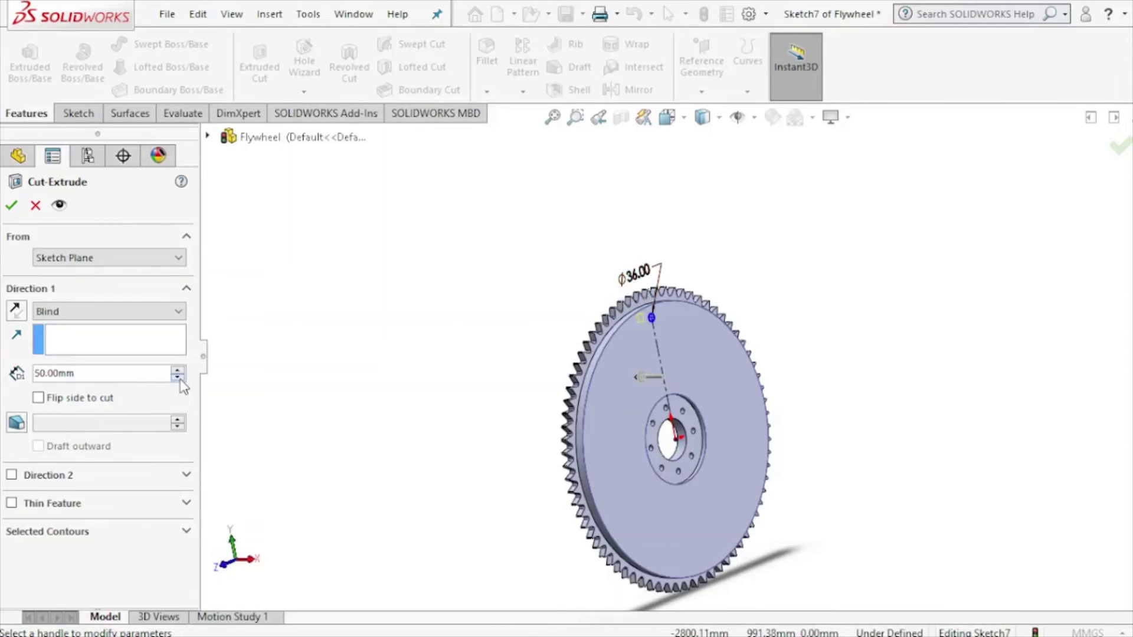
pyautogui.click(178, 379)
pyautogui.click(177, 378)
pyautogui.click(177, 378)
pyautogui.click(11, 205)
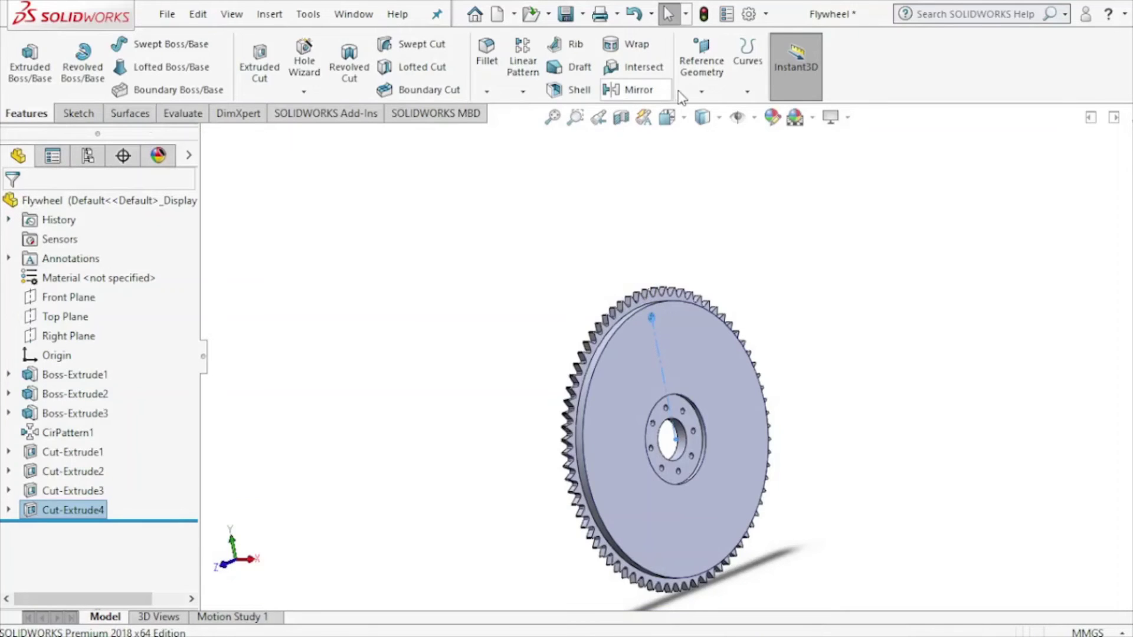
pyautogui.click(523, 91)
# Create CirPattern2 about the circular edge with 12 equally spaced copies of the 36 mm hole
pyautogui.click(553, 136)
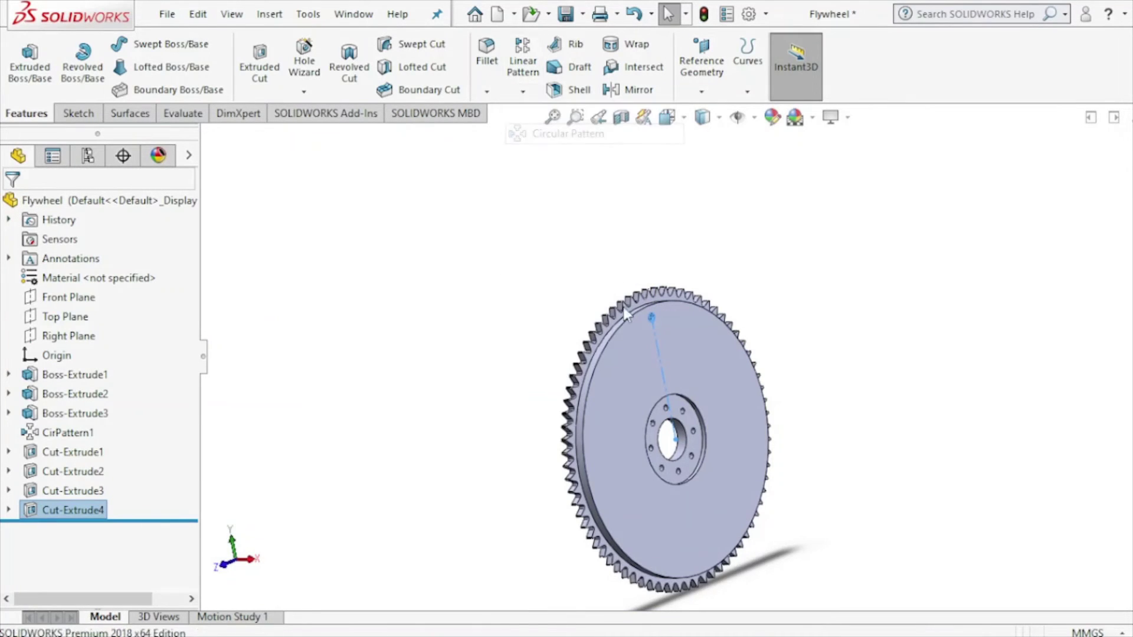
pyautogui.click(677, 395)
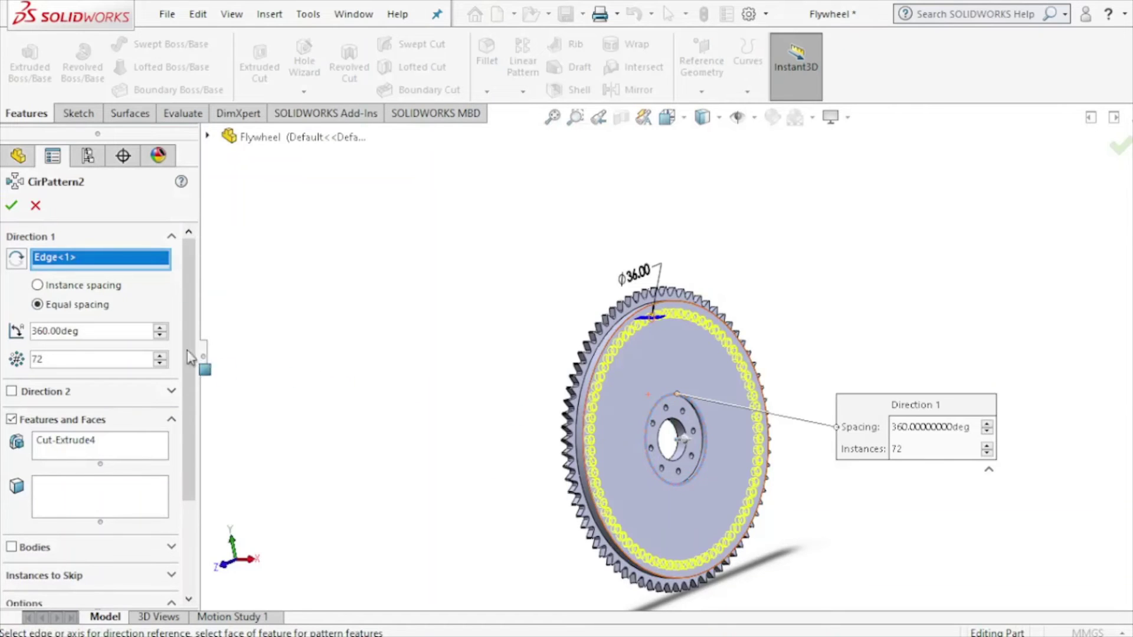
pyautogui.click(38, 359)
pyautogui.press('BackSpace')
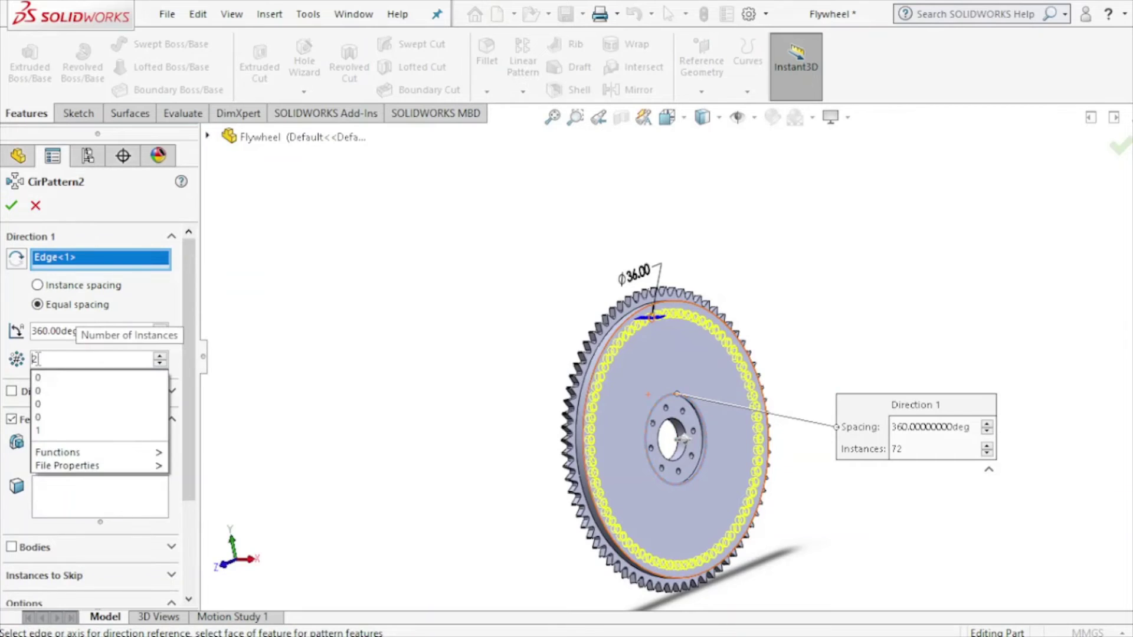
pyautogui.write('1')
pyautogui.press('Return')
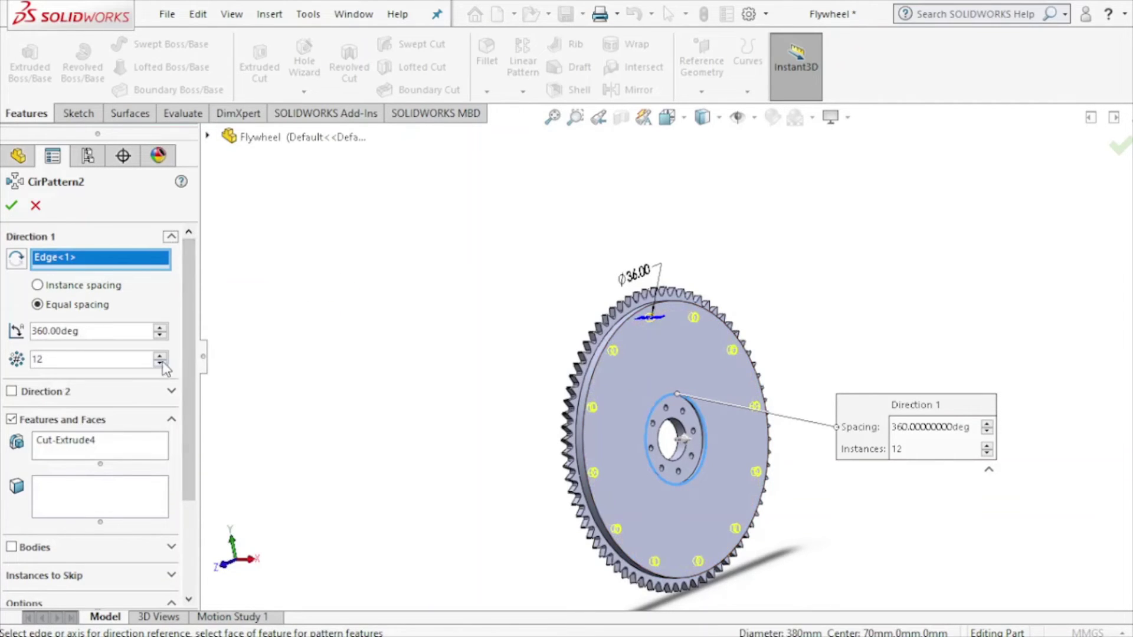
pyautogui.click(16, 214)
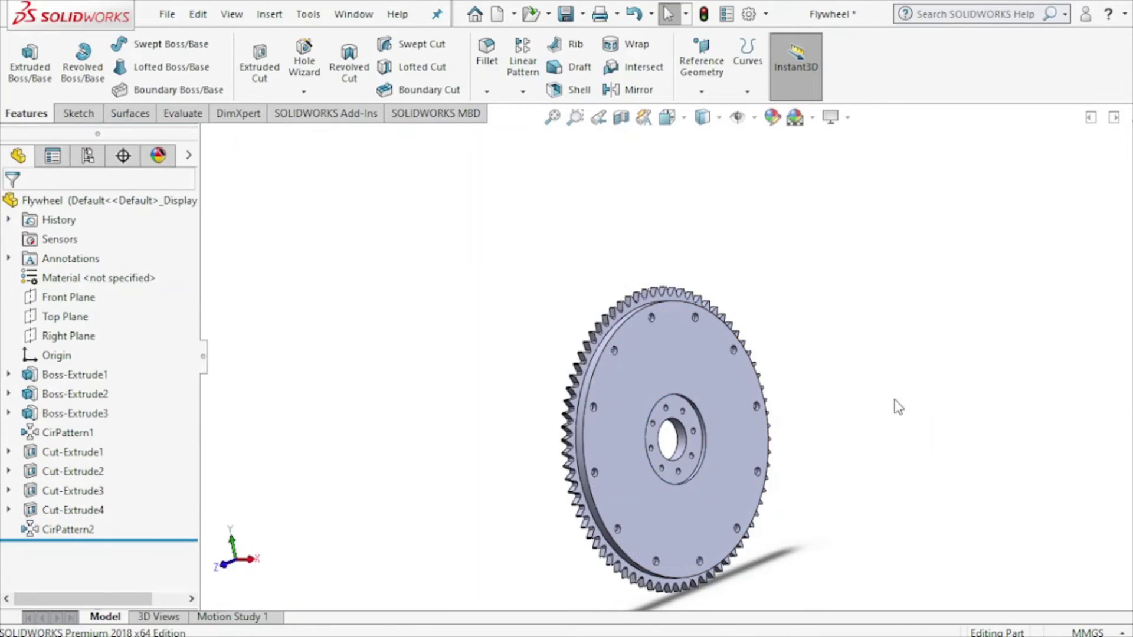
pyautogui.moveTo(892, 405)
pyautogui.mouseDown(button='middle')
pyautogui.moveTo(788, 360)
pyautogui.moveTo(647, 392)
pyautogui.moveTo(820, 295)
pyautogui.moveTo(832, 321)
pyautogui.moveTo(786, 321)
pyautogui.mouseUp(button='middle')
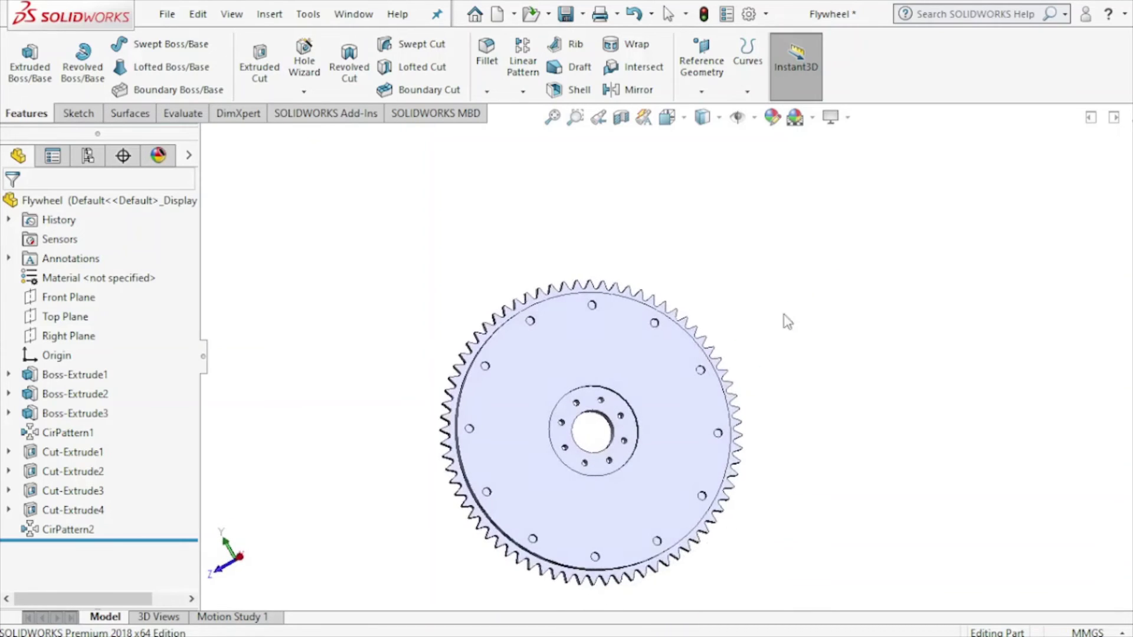
# Try Shaded display, return to Shaded With Edges, and save the Flywheel part
pyautogui.click(719, 118)
pyautogui.click(706, 174)
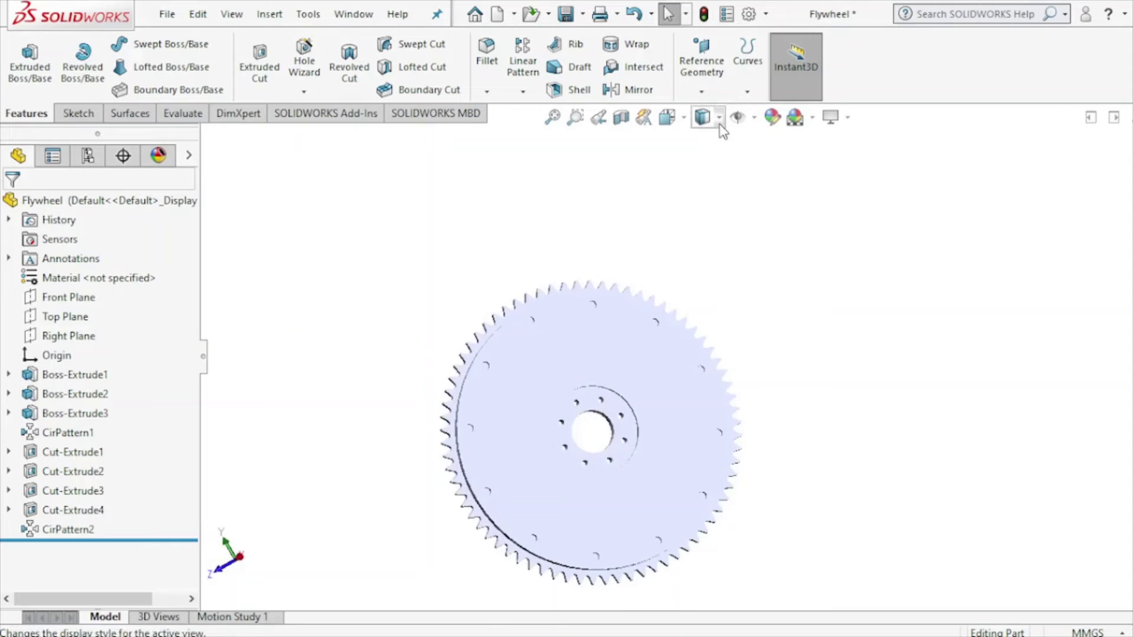
pyautogui.click(702, 117)
pyautogui.click(707, 147)
pyautogui.click(563, 16)
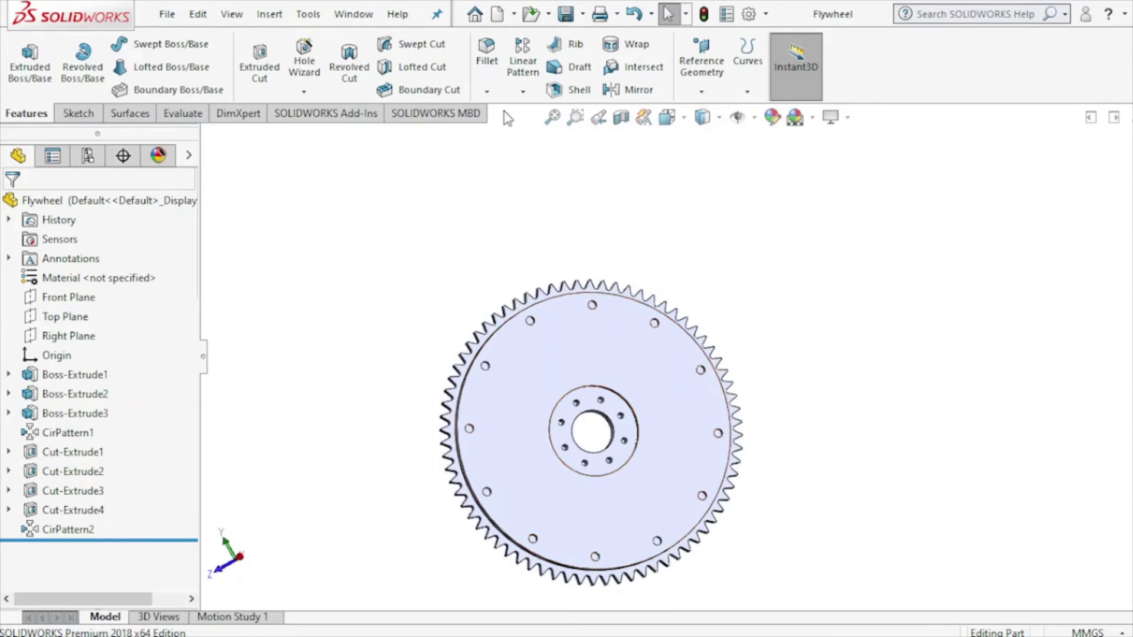
# Round the raised hub's outer edge with a 5 mm fillet, then zoom to fit
pyautogui.click(488, 76)
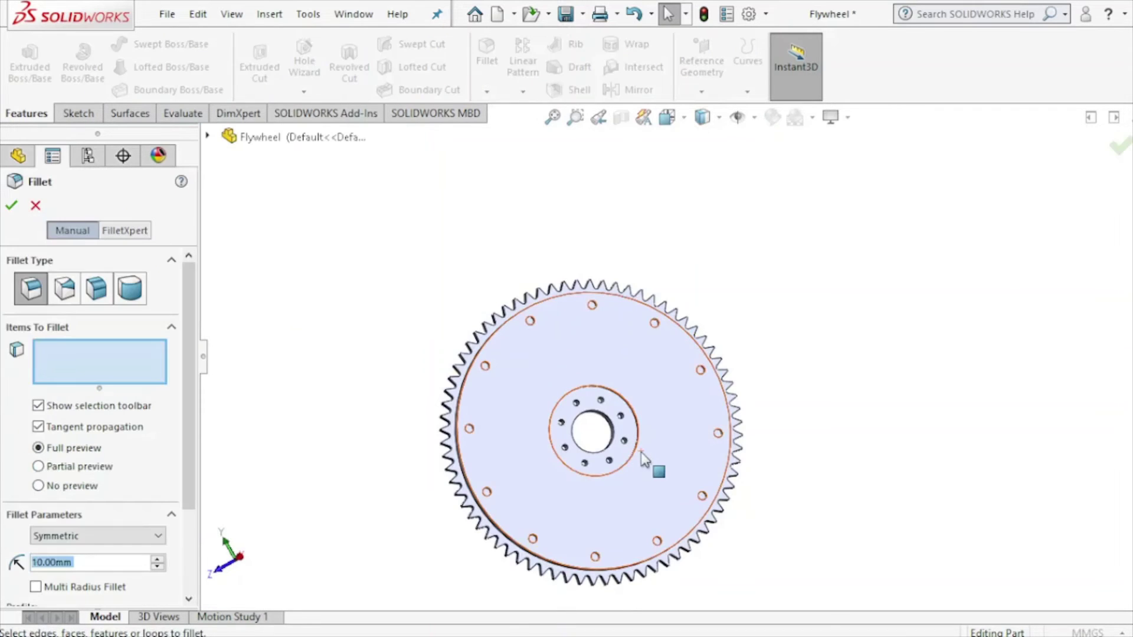
pyautogui.scroll(-3, 643, 459)
pyautogui.scroll(-2, 643, 459)
pyautogui.scroll(5, 643, 459)
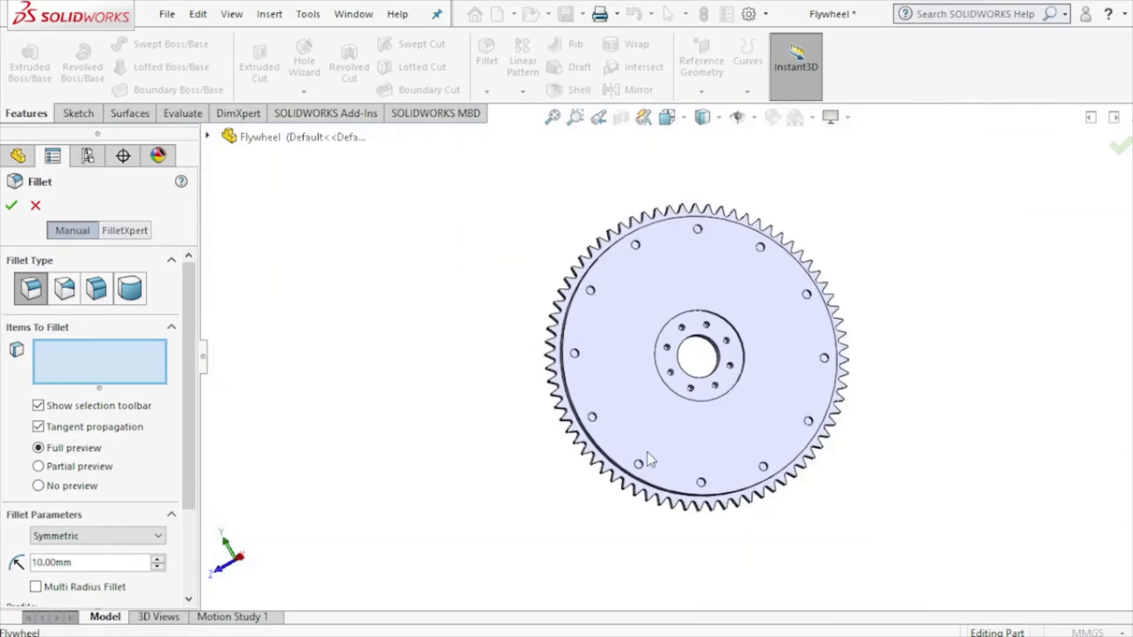
pyautogui.scroll(-5, 741, 374)
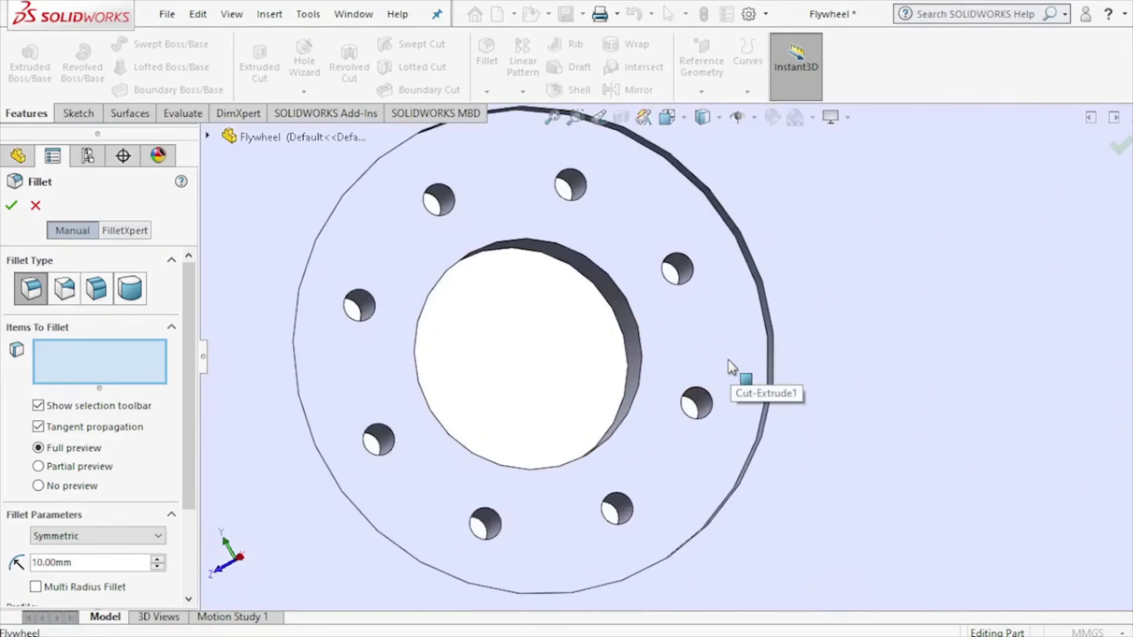
pyautogui.moveTo(738, 366); pyautogui.dragTo(763, 385, button='middle')
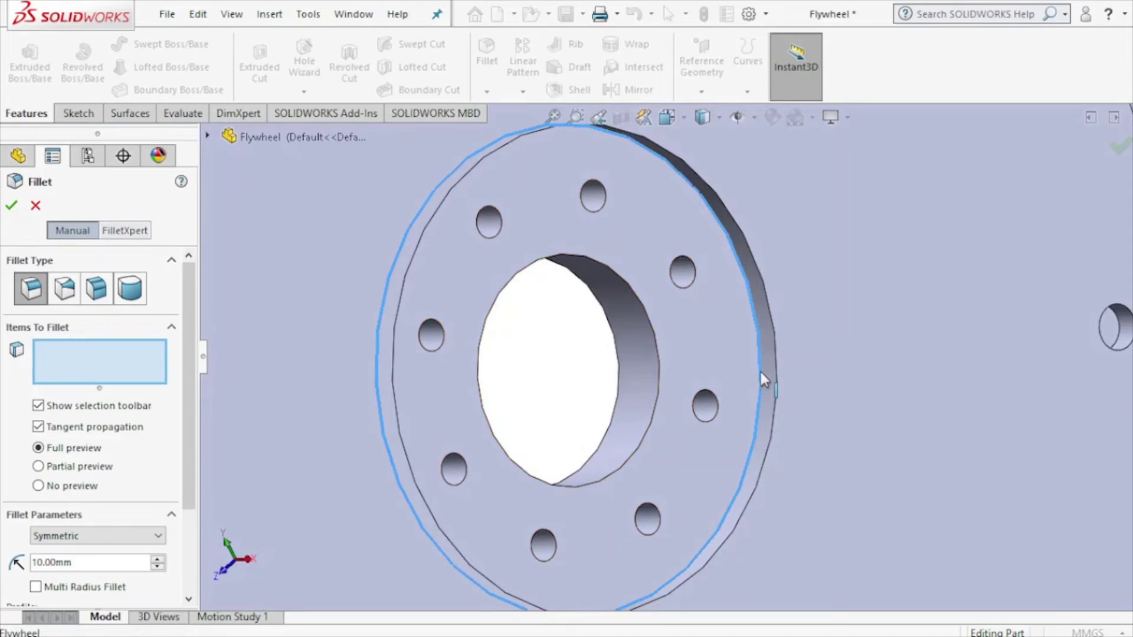
pyautogui.click(760, 373)
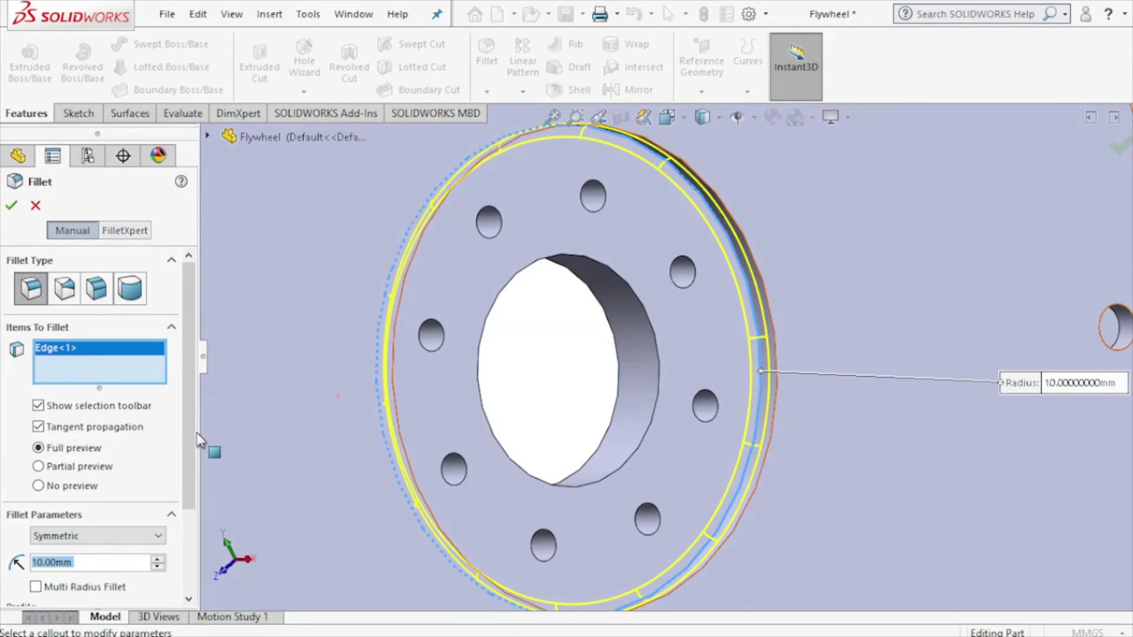
pyautogui.write('5')
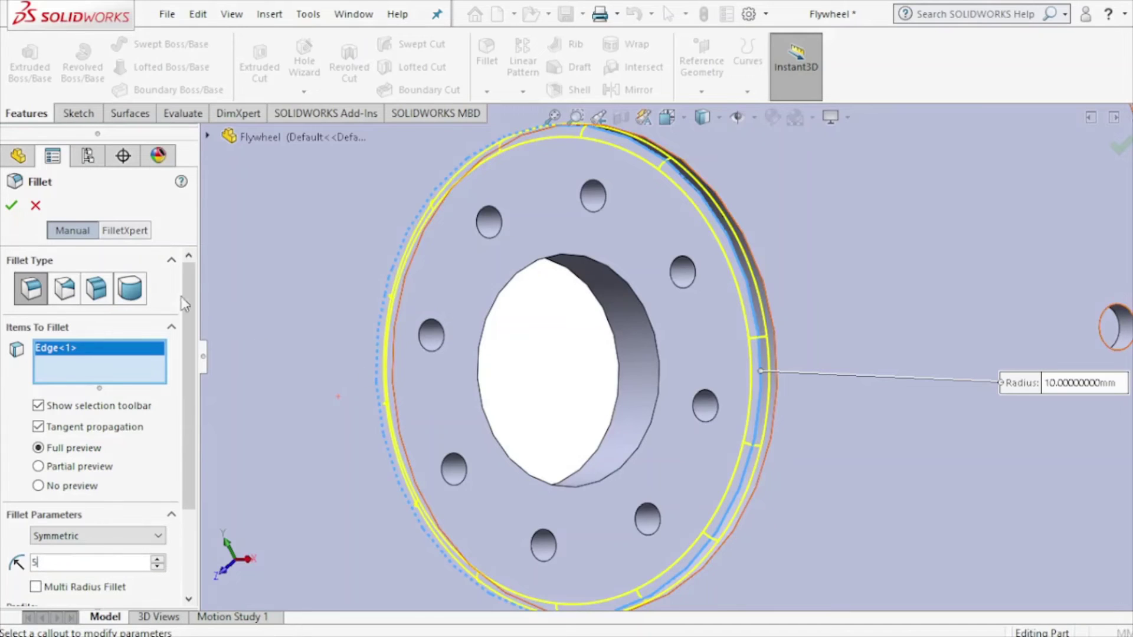
pyautogui.click(14, 211)
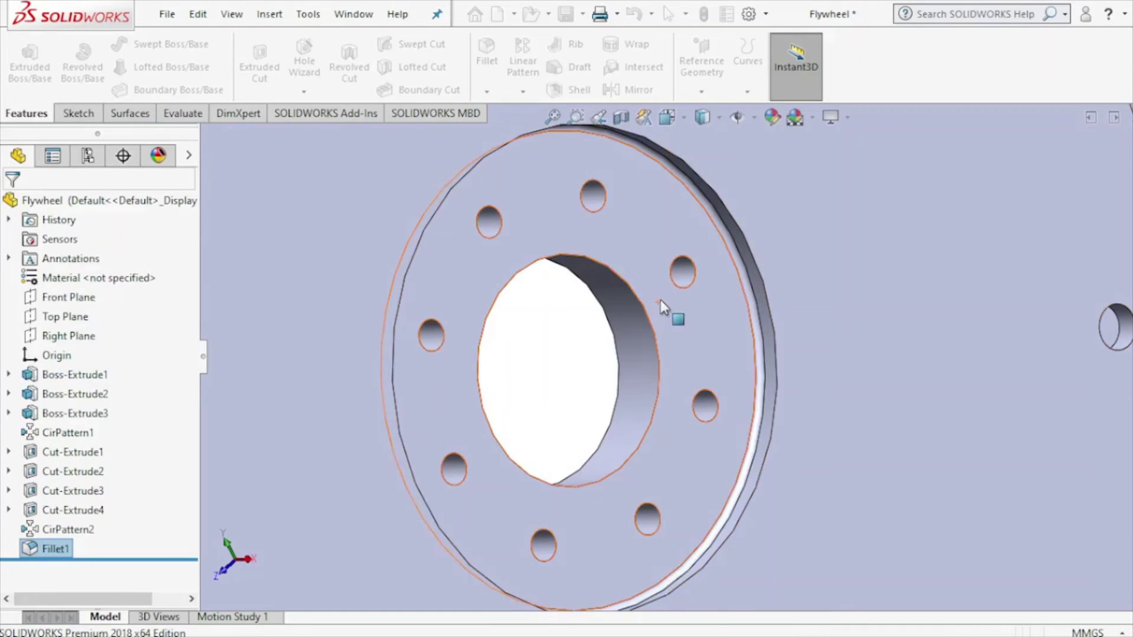
pyautogui.press('f')
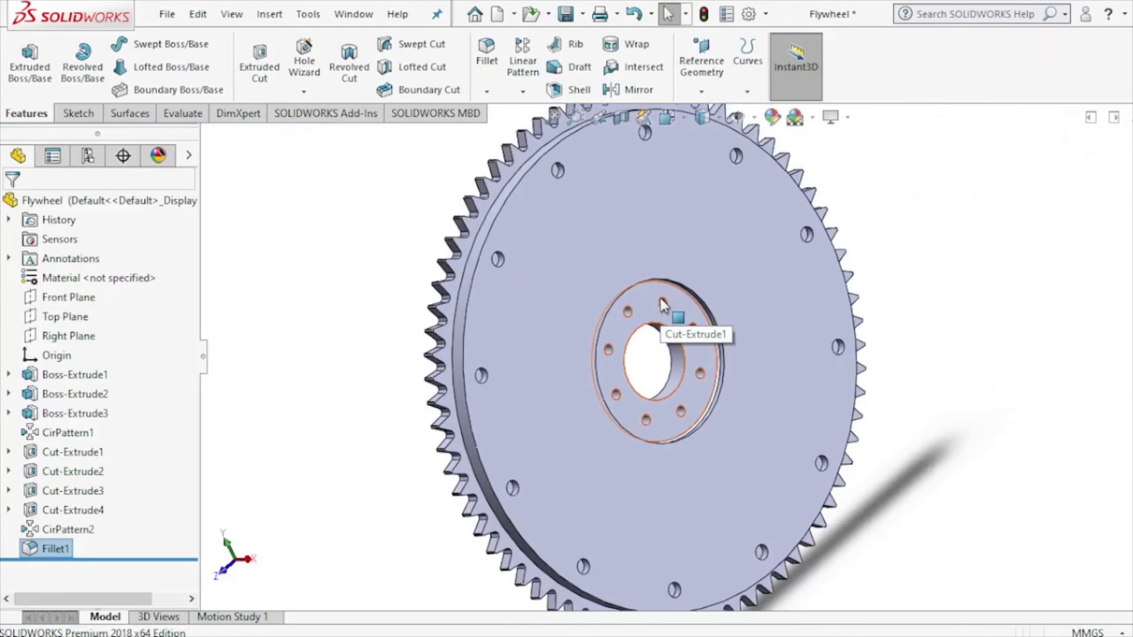
# Fillet all edges of the large front face at 5 mm and save the part
pyautogui.click(487, 61)
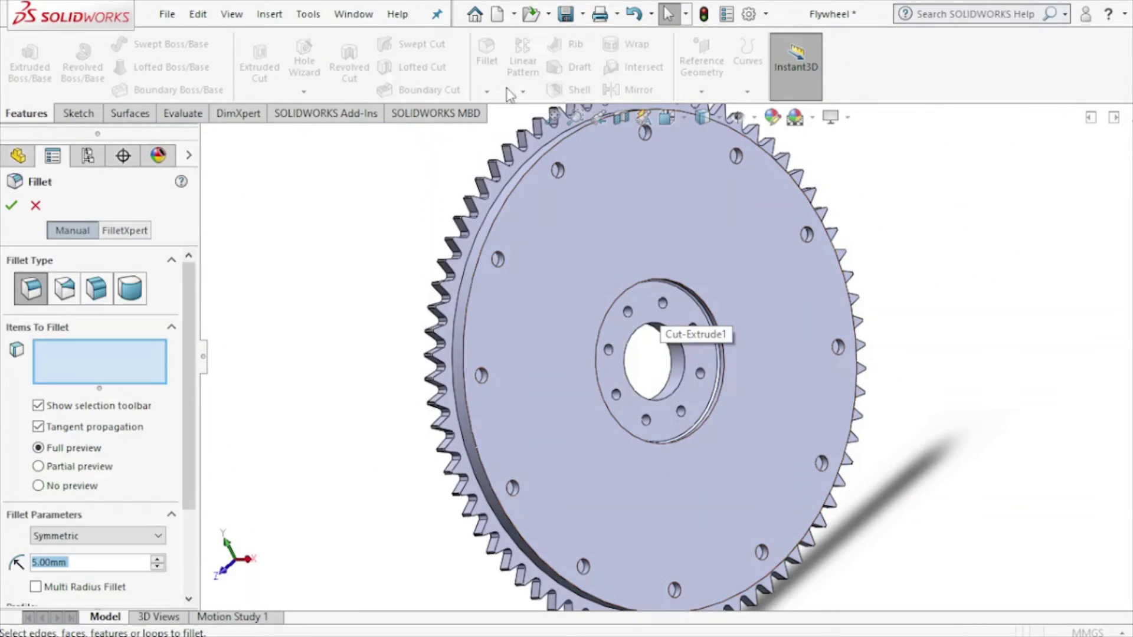
pyautogui.click(712, 281)
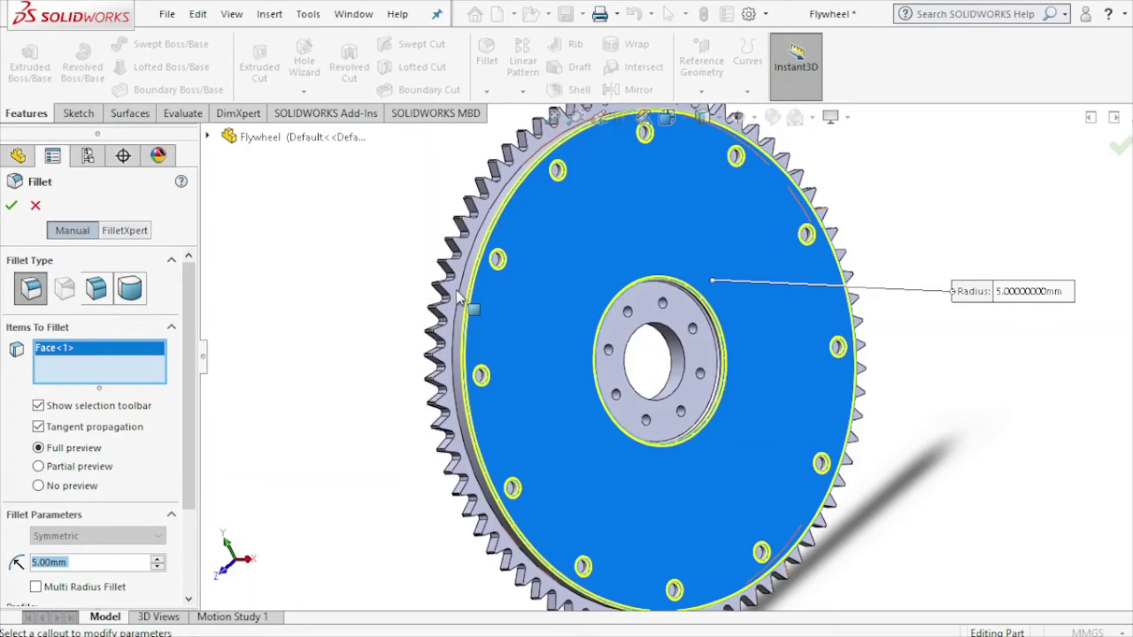
pyautogui.click(10, 205)
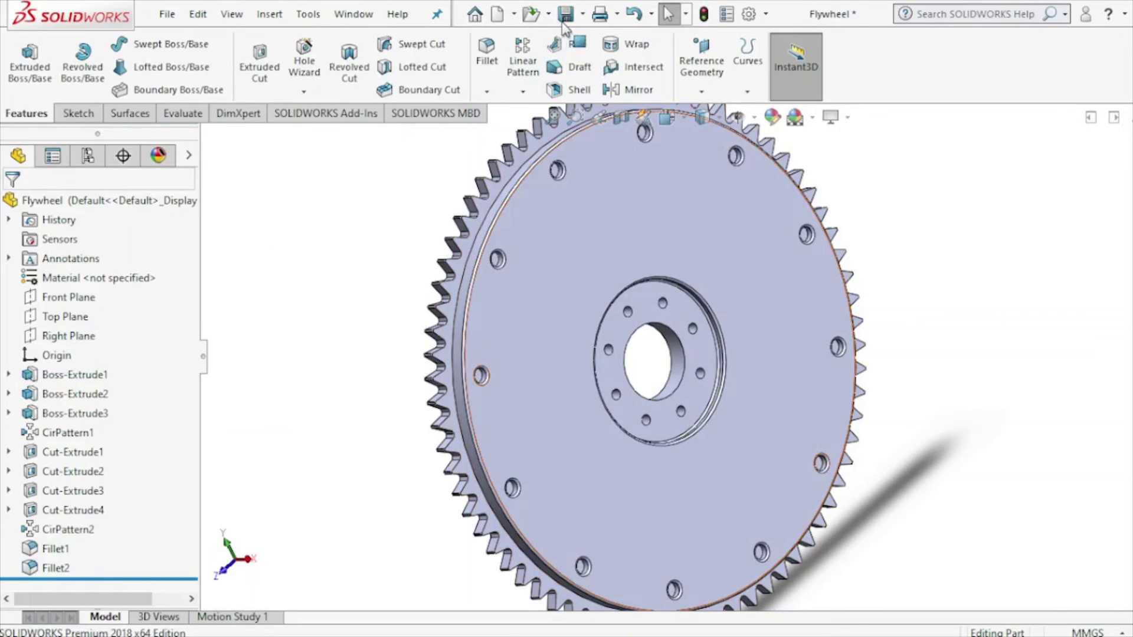
pyautogui.click(567, 17)
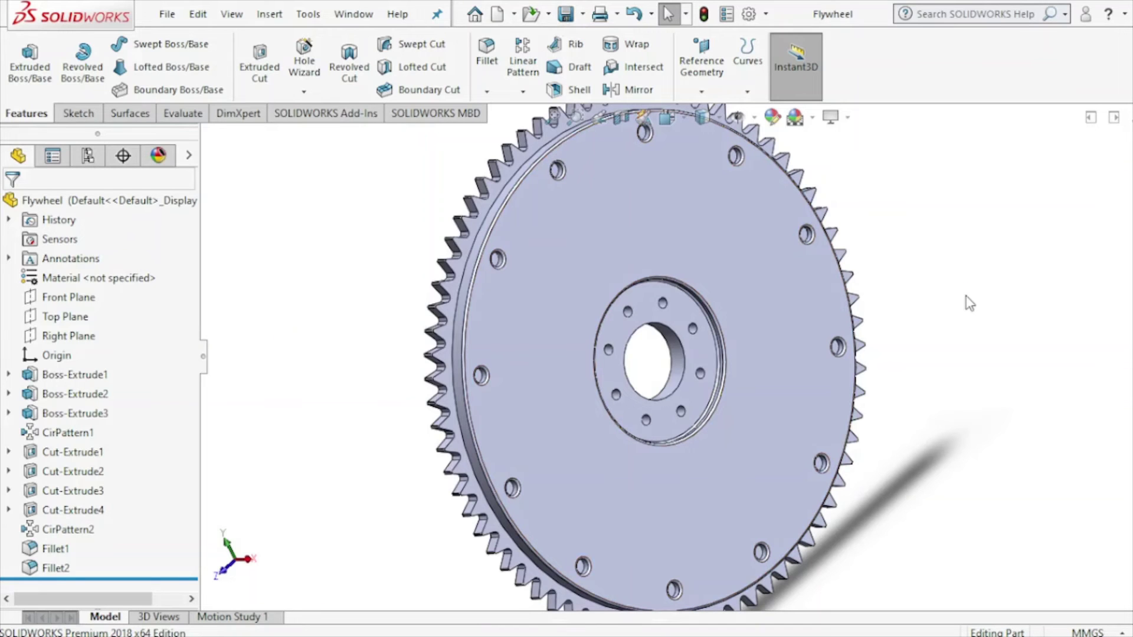
pyautogui.moveTo(956, 305)
pyautogui.mouseDown(button='middle')
pyautogui.moveTo(890, 357)
pyautogui.moveTo(978, 344)
pyautogui.moveTo(988, 427)
pyautogui.moveTo(936, 370)
pyautogui.moveTo(882, 384)
pyautogui.moveTo(888, 293)
pyautogui.moveTo(918, 339)
pyautogui.moveTo(912, 389)
pyautogui.mouseUp(button='middle')
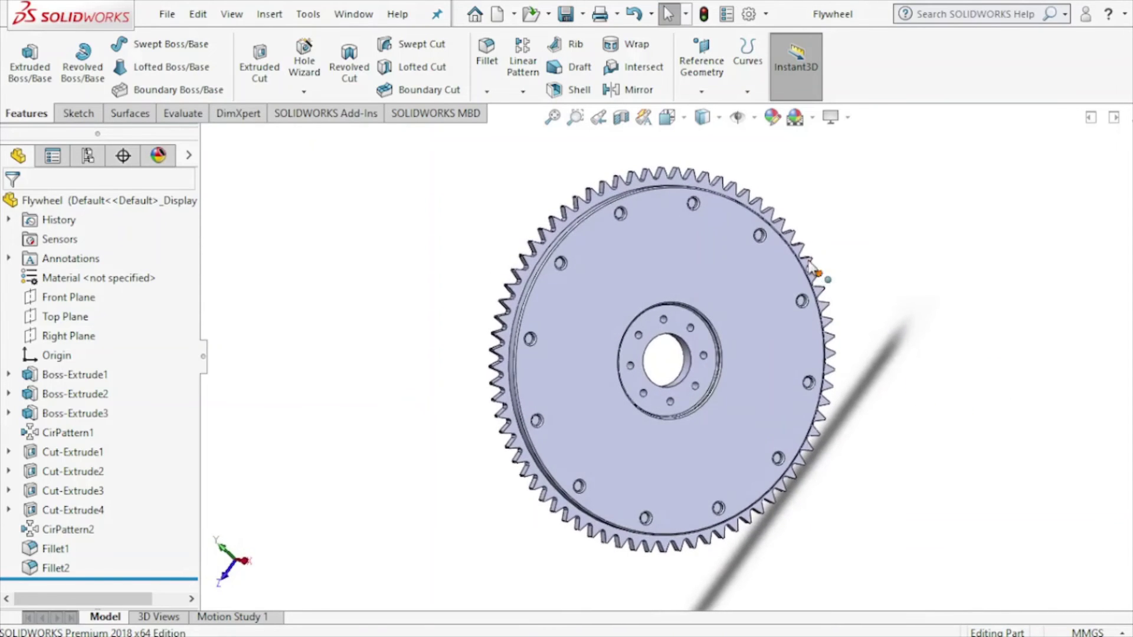
# Apply the brushed aluminum metal appearance to the whole Flywheel part
pyautogui.click(136, 207)
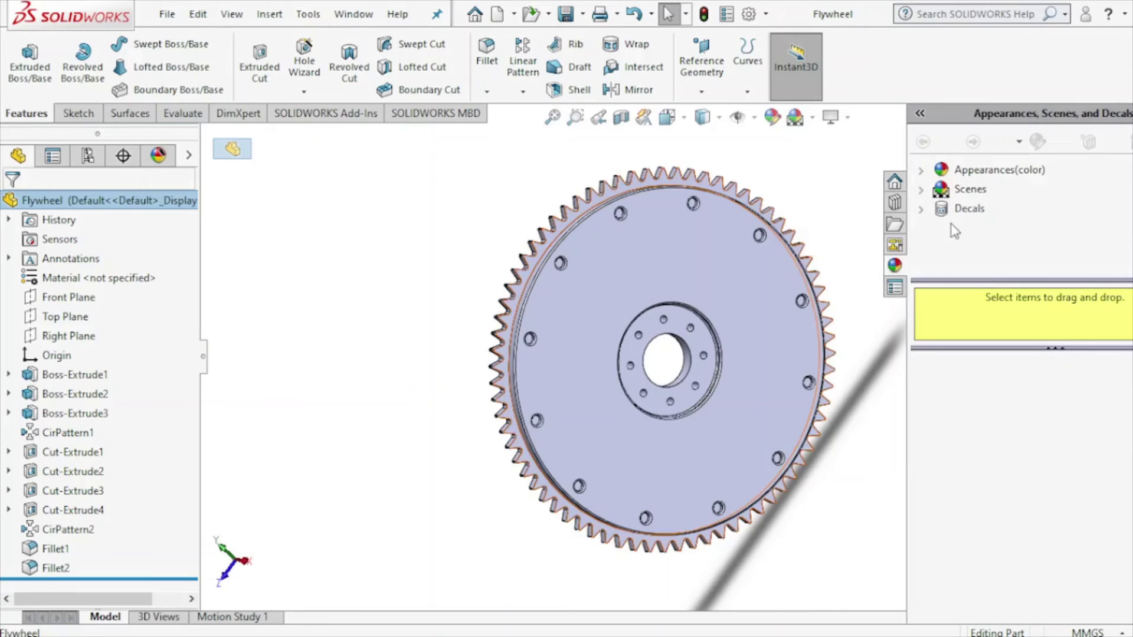
pyautogui.click(938, 170)
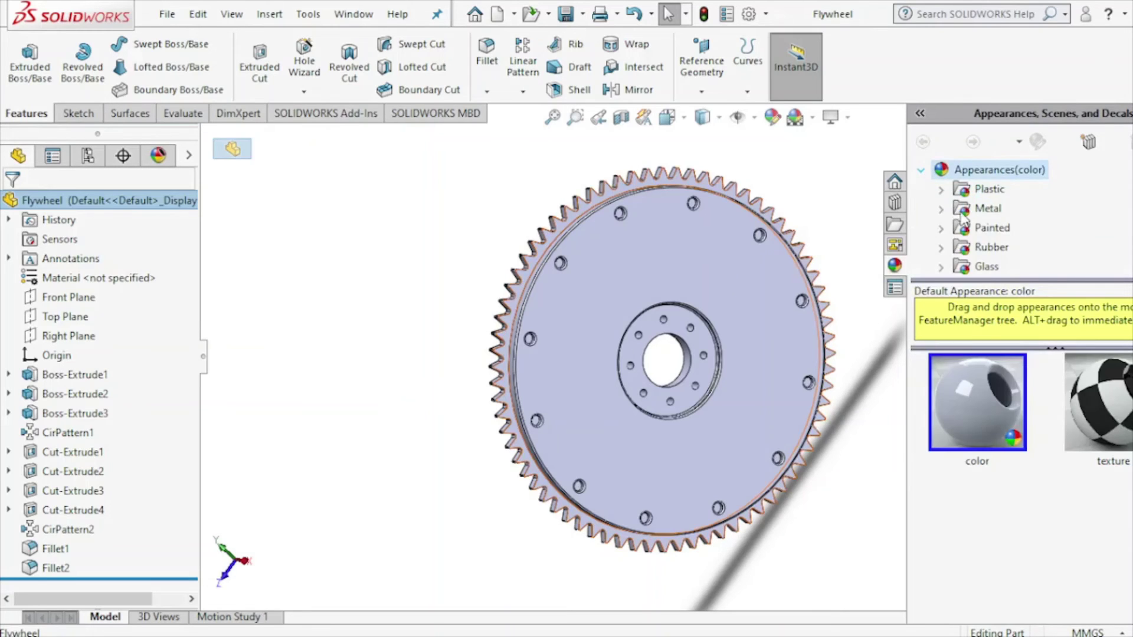
pyautogui.click(941, 209)
pyautogui.click(1018, 227)
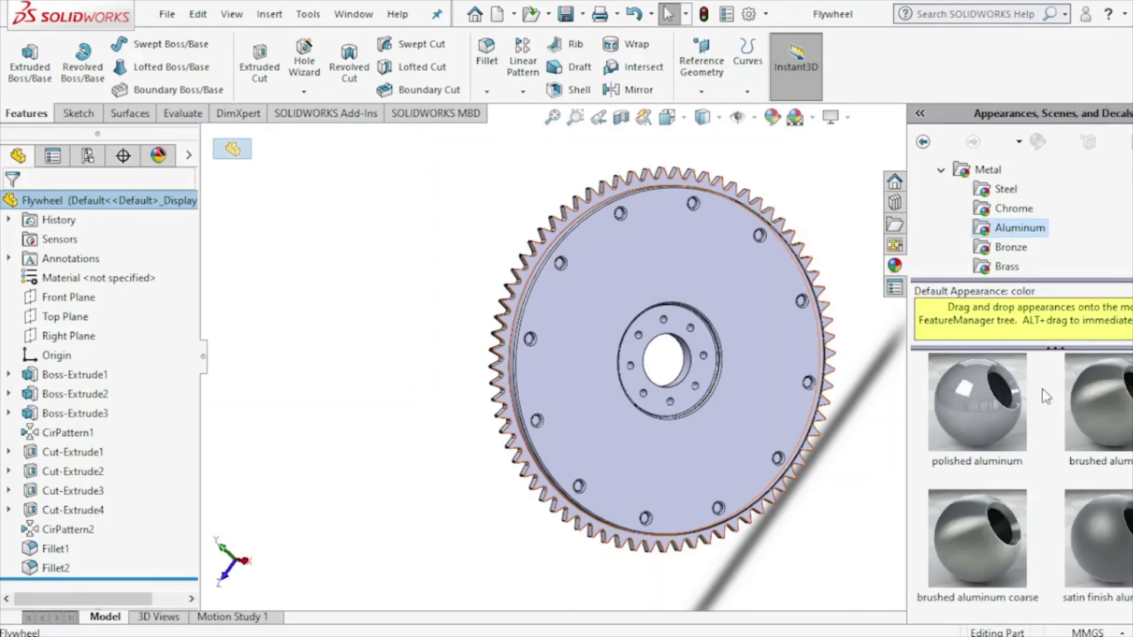
pyautogui.click(1090, 400)
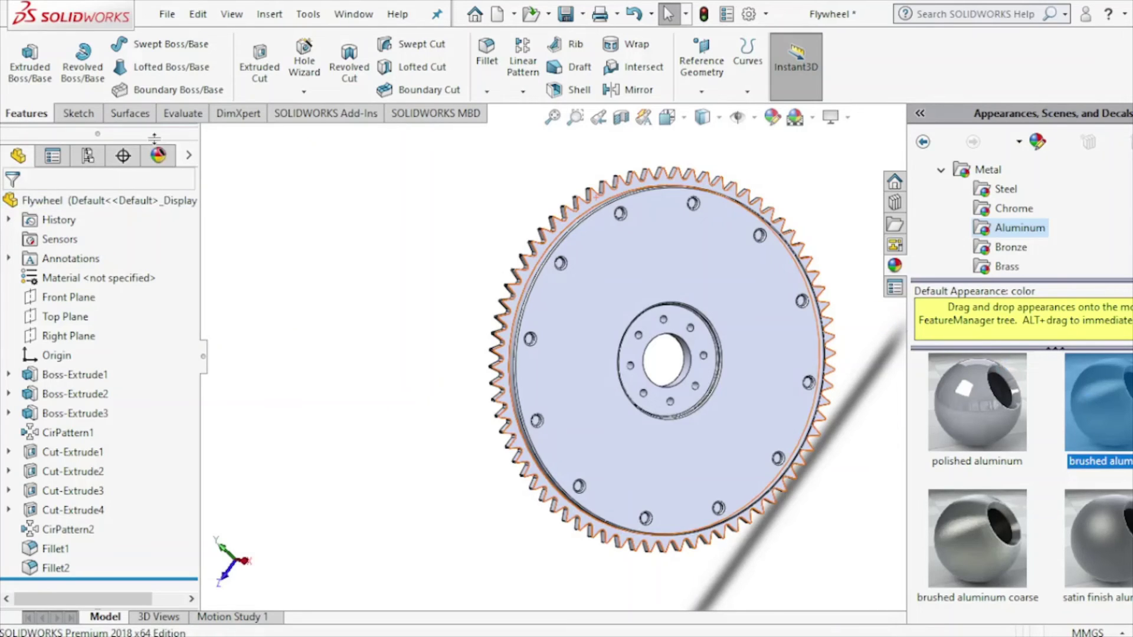
# Recolour the brushed aluminum appearance dark olive green and accept it
pyautogui.click(155, 165)
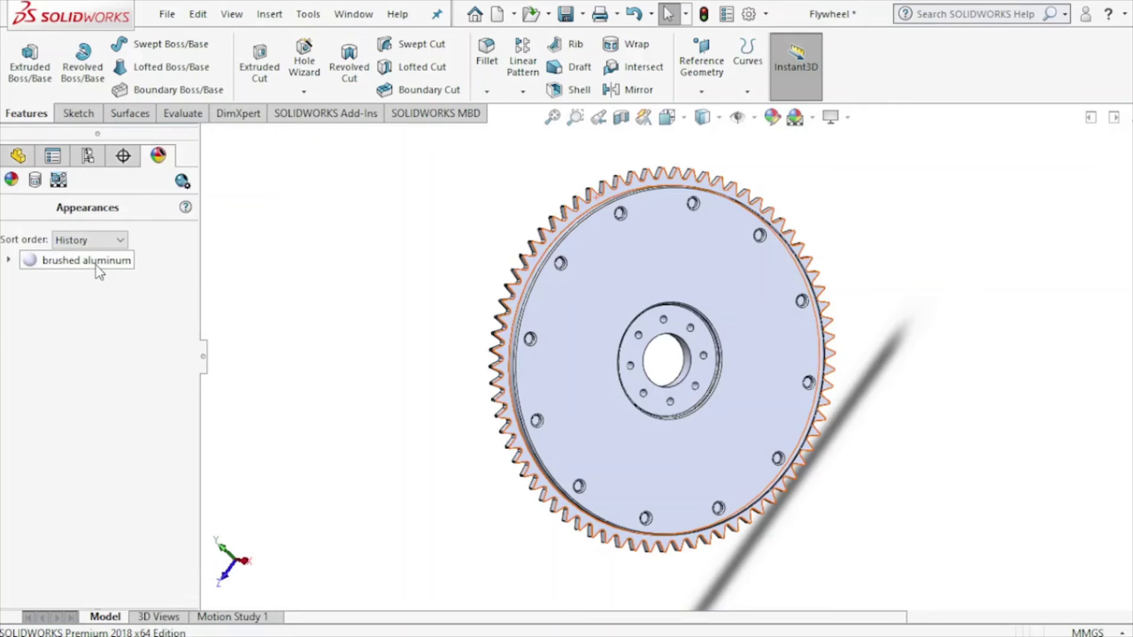
pyautogui.rightClick(97, 270)
pyautogui.click(135, 302)
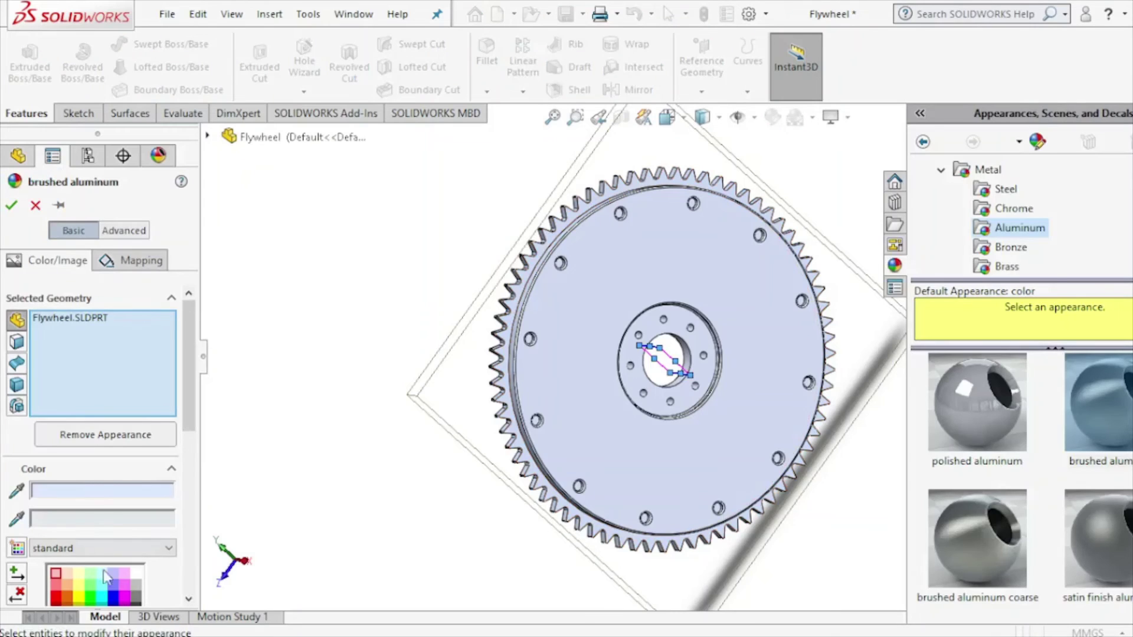
pyautogui.scroll(-3, 131, 592)
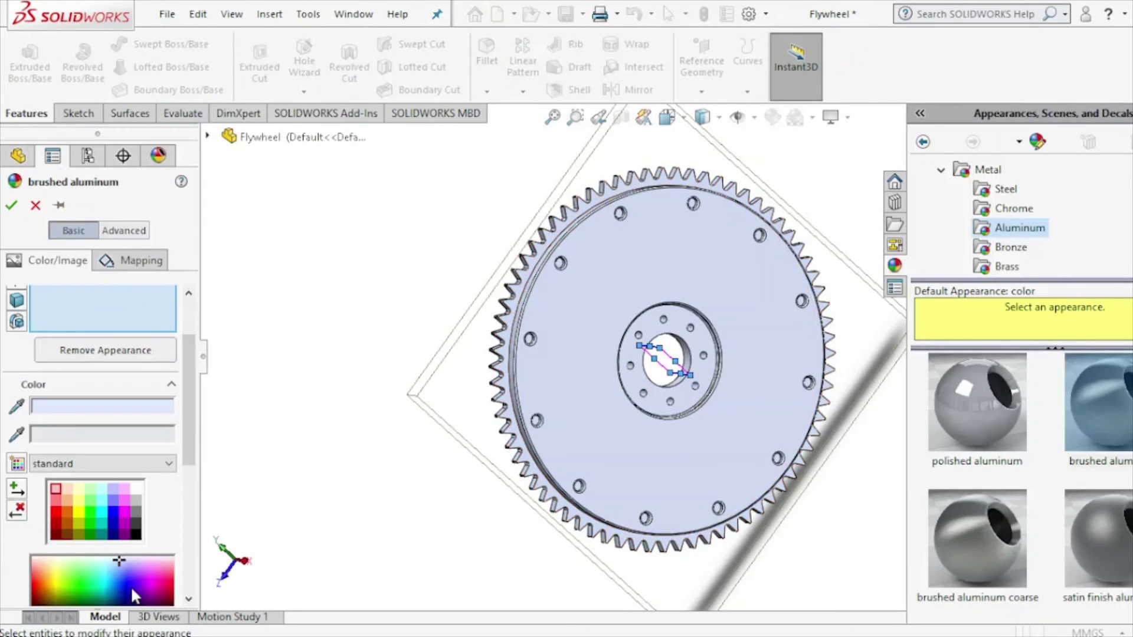
pyautogui.click(138, 523)
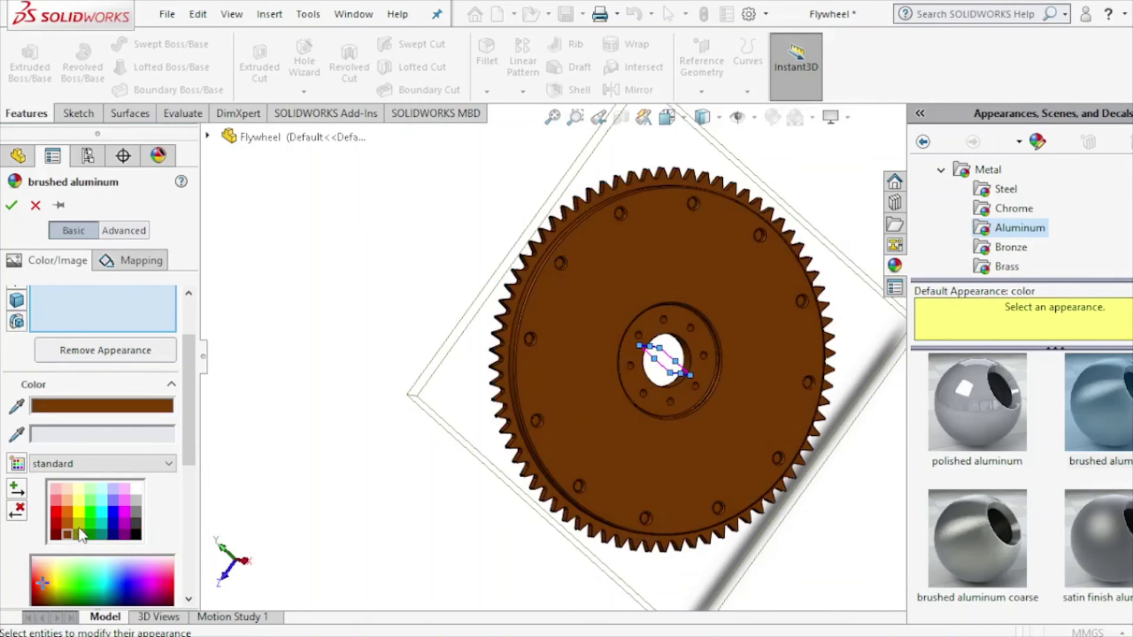
pyautogui.click(80, 529)
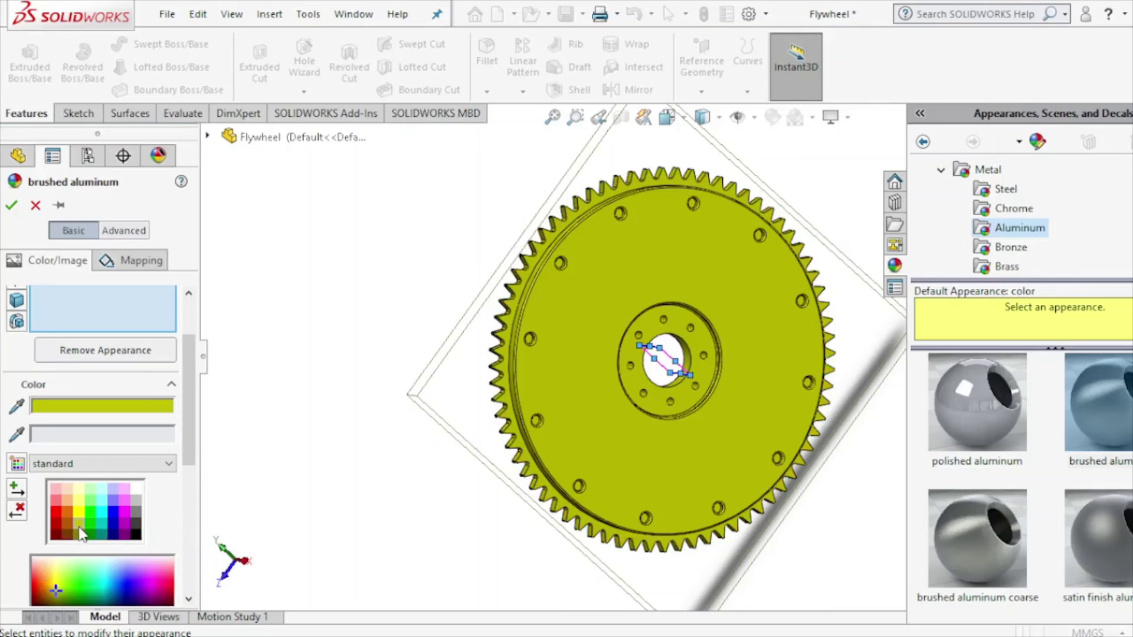
pyautogui.click(79, 534)
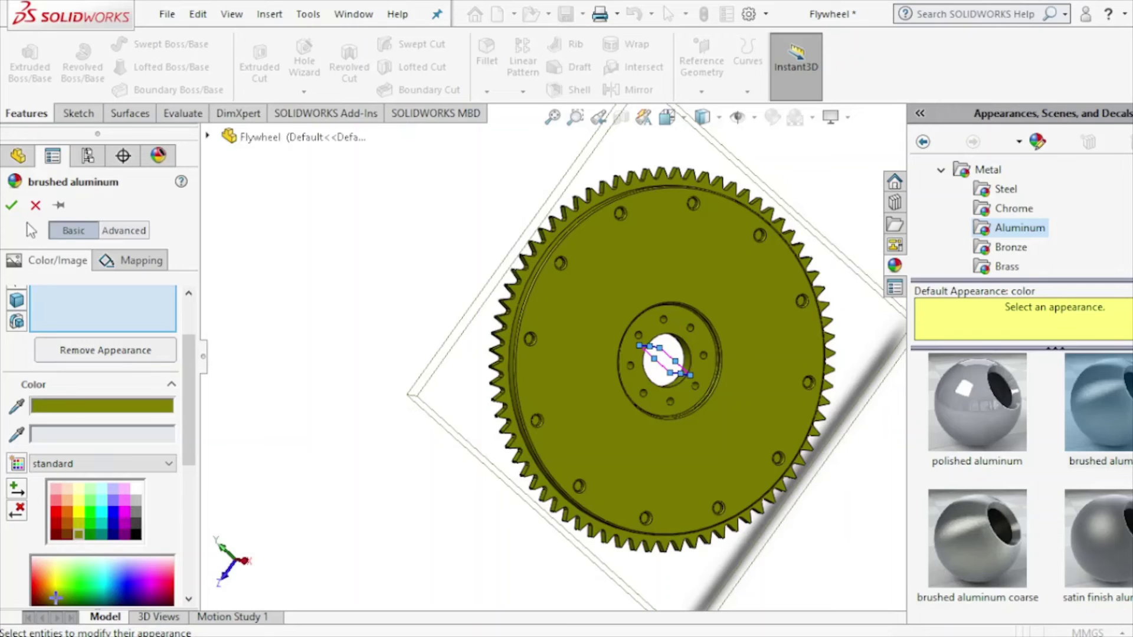
pyautogui.click(11, 204)
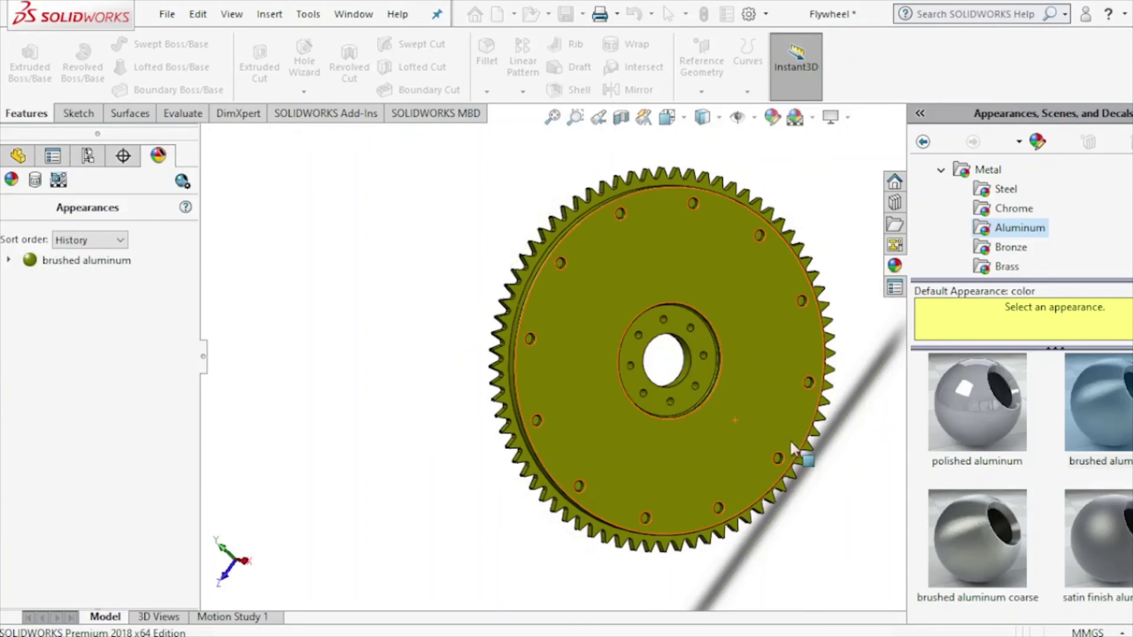
pyautogui.click(903, 262)
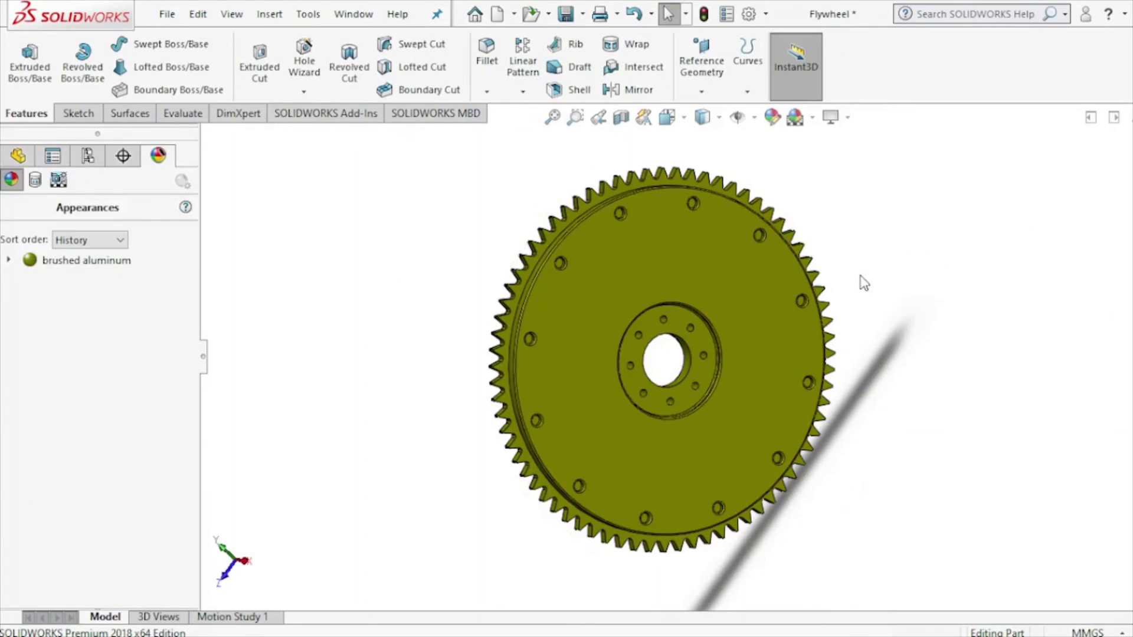
# Collapse the FeatureManager panel and apply the 3 Point Faded scene
pyautogui.click(203, 361)
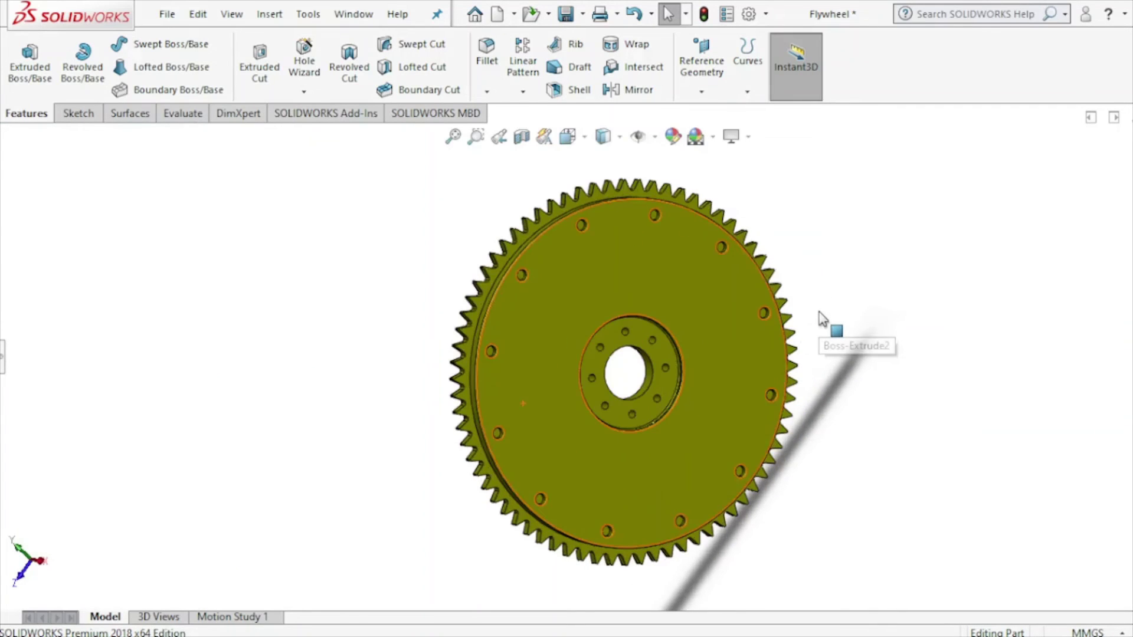
pyautogui.click(713, 137)
pyautogui.moveTo(768, 160)
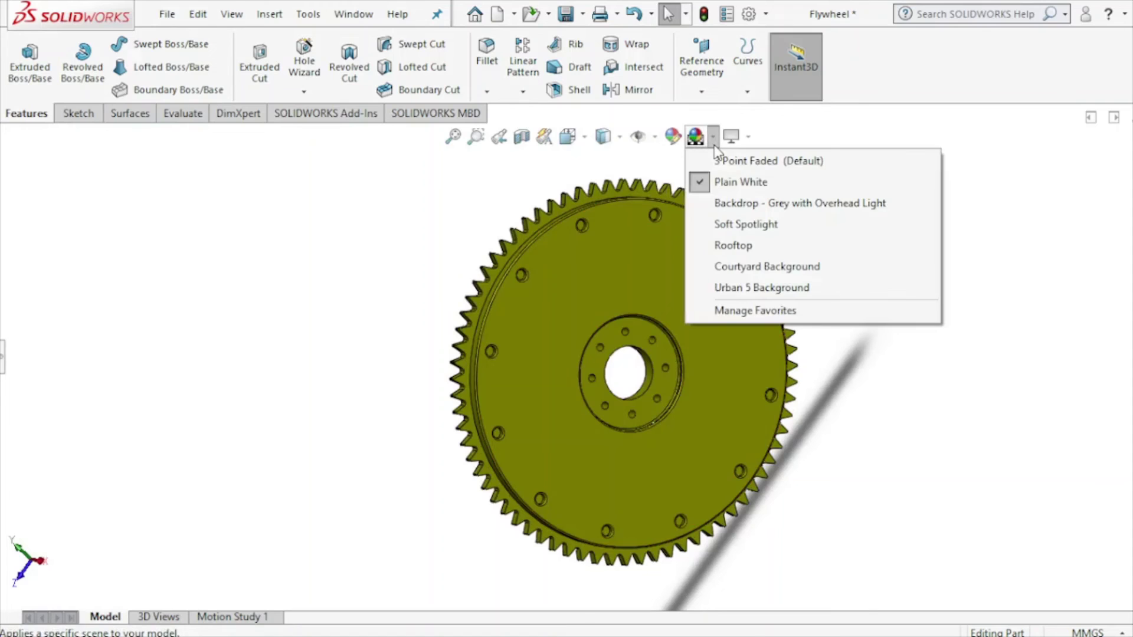
pyautogui.click(724, 165)
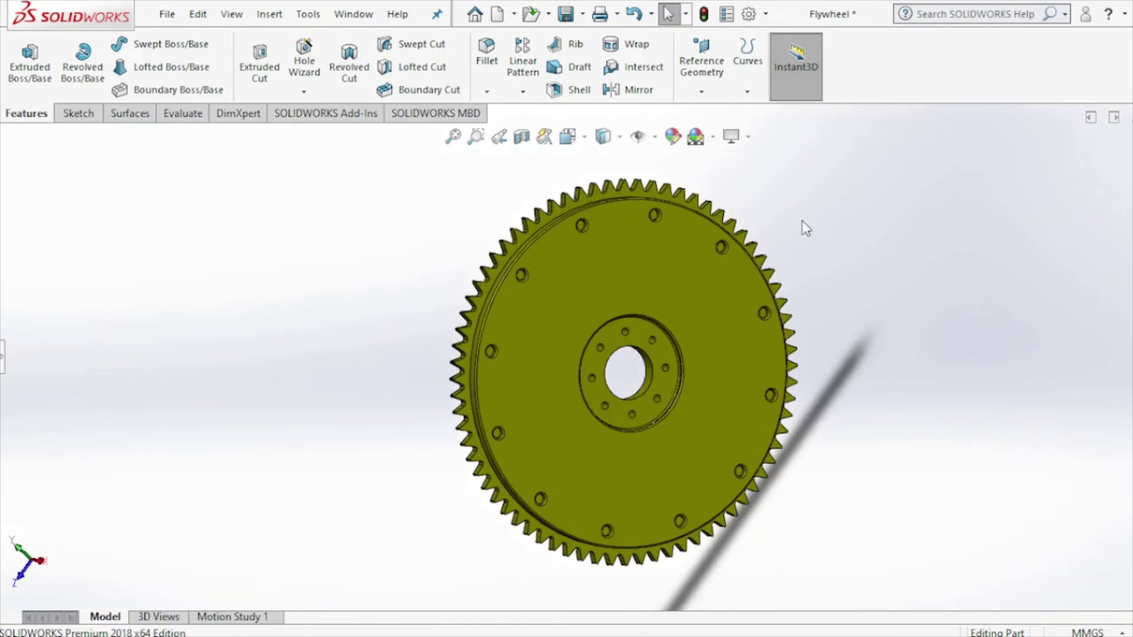
# Zoom and orbit the flywheel so it faces the viewer squarely
pyautogui.scroll(2, 797, 239)
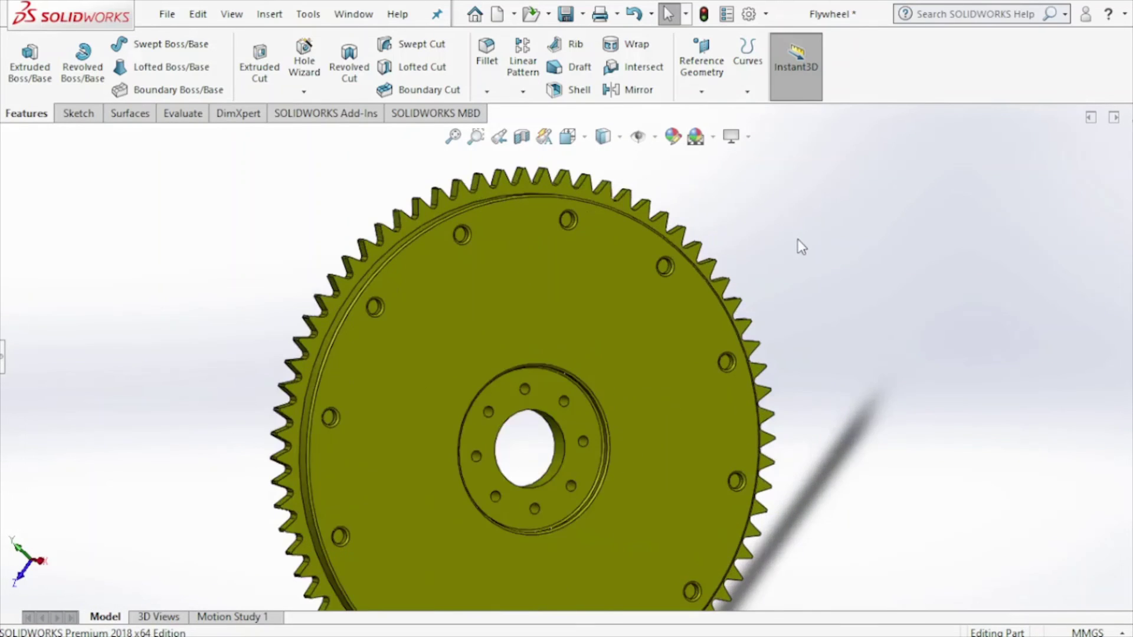
pyautogui.scroll(-5, 778, 277)
pyautogui.moveTo(763, 313)
pyautogui.mouseDown(button='middle')
pyautogui.moveTo(718, 291)
pyautogui.moveTo(638, 280)
pyautogui.moveTo(429, 287)
pyautogui.moveTo(731, 189)
pyautogui.moveTo(791, 215)
pyautogui.moveTo(735, 210)
pyautogui.mouseUp(button='middle')
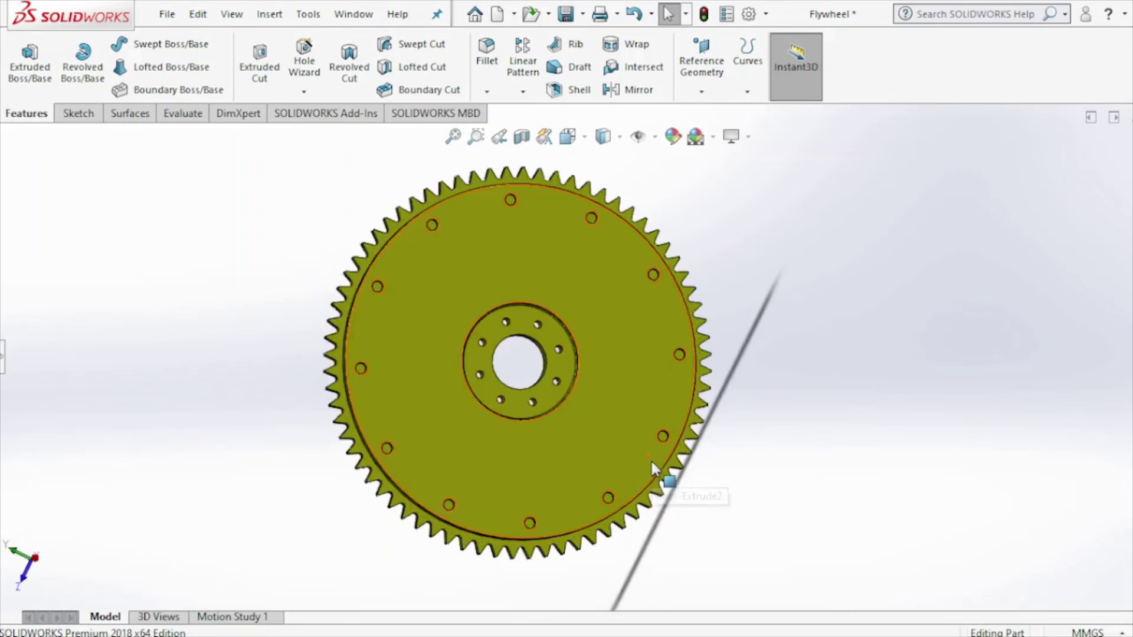
pyautogui.scroll(-4, 678, 463)
pyautogui.scroll(5, 675, 466)
pyautogui.moveTo(713, 463); pyautogui.dragTo(705, 440, button='middle')
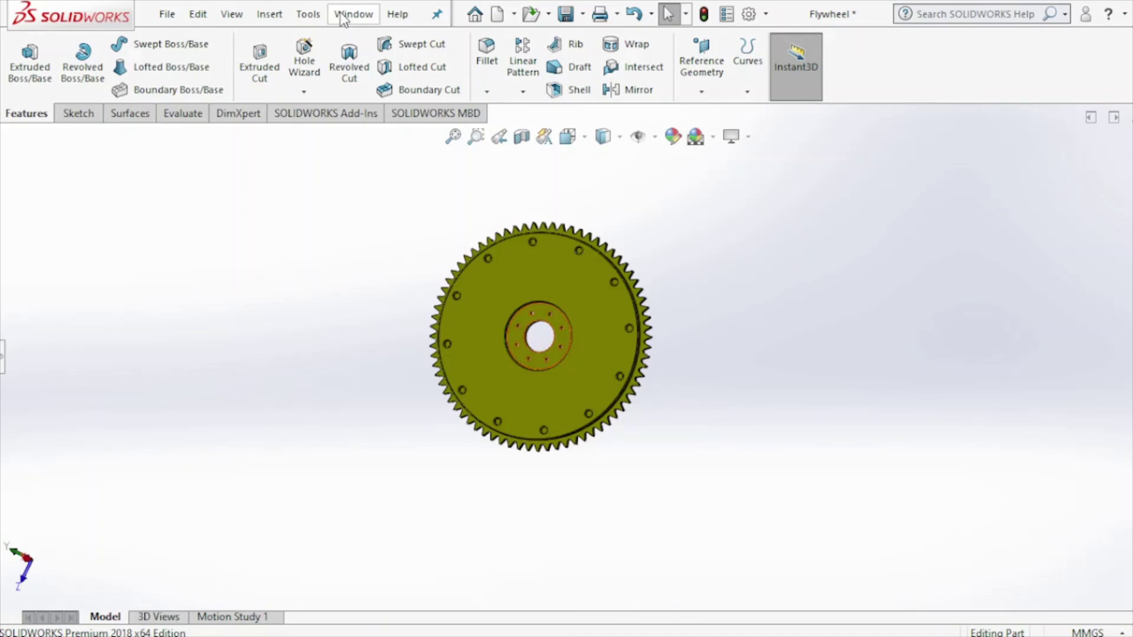
# Switch to the Two View - Horizontal layout and set the lower pane to Right
pyautogui.click(343, 20)
pyautogui.click(341, 25)
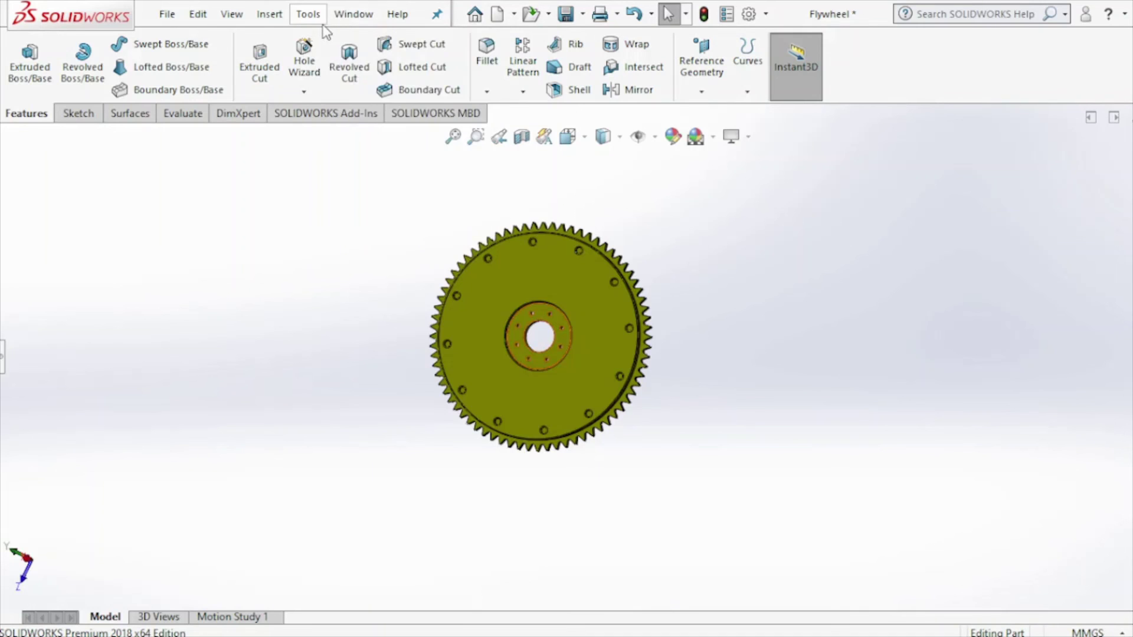
pyautogui.moveTo(377, 41)
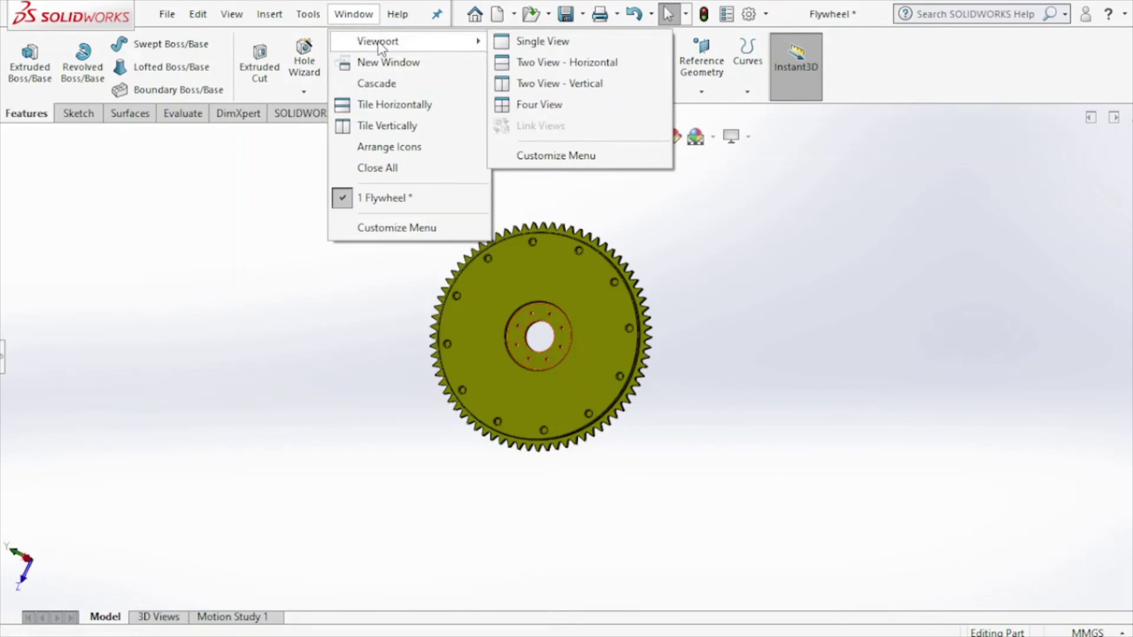
pyautogui.click(523, 63)
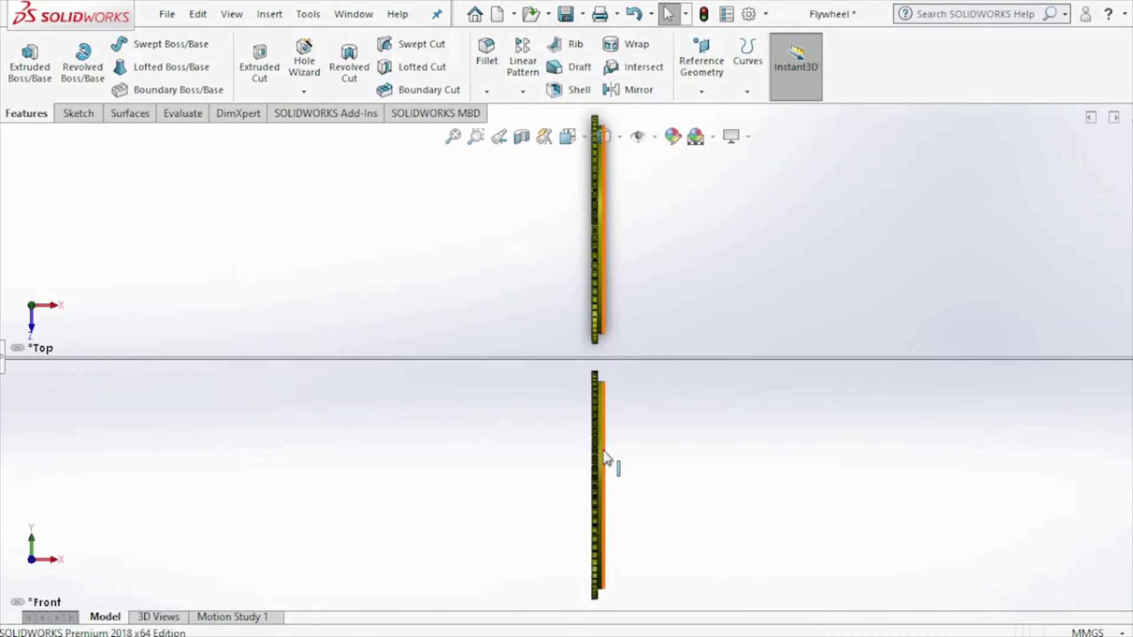
pyautogui.click(667, 434)
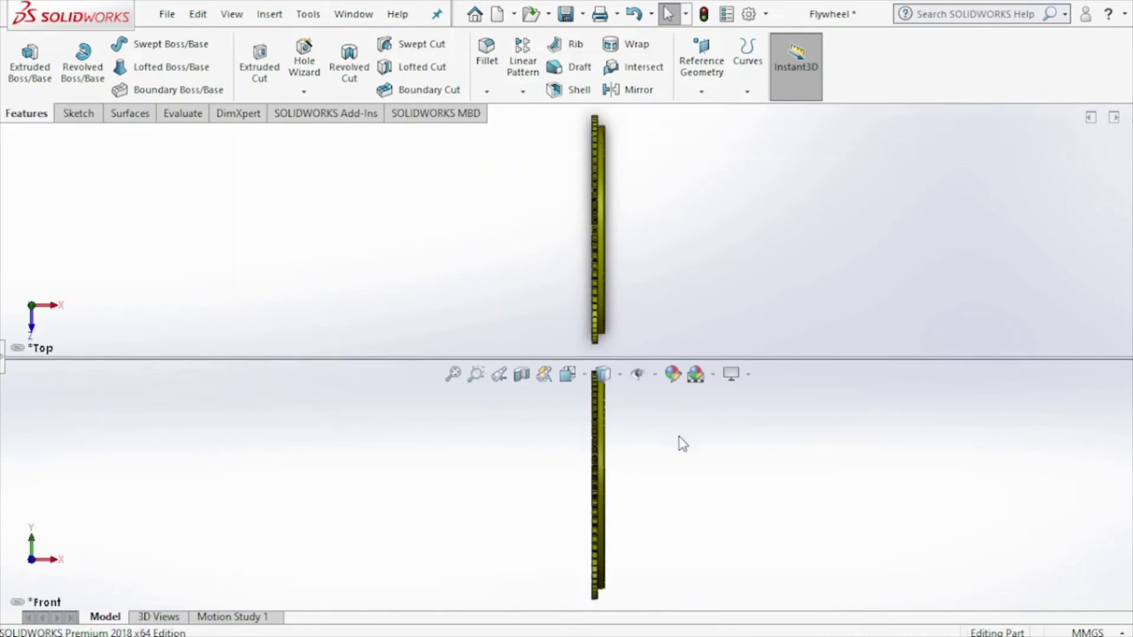
pyautogui.click(576, 379)
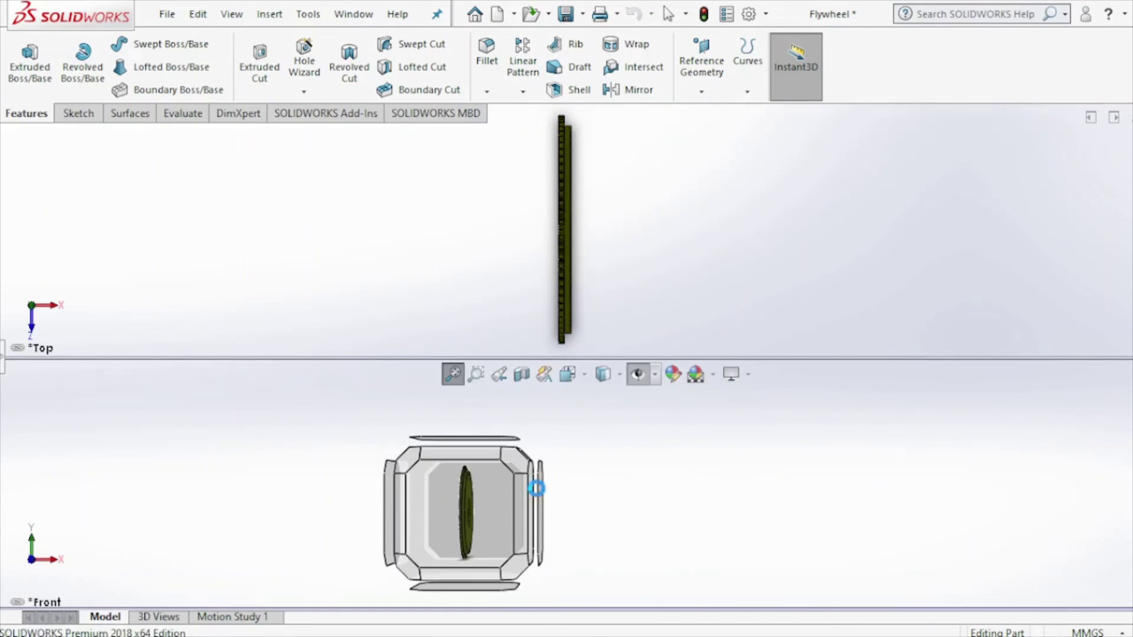
pyautogui.click(546, 495)
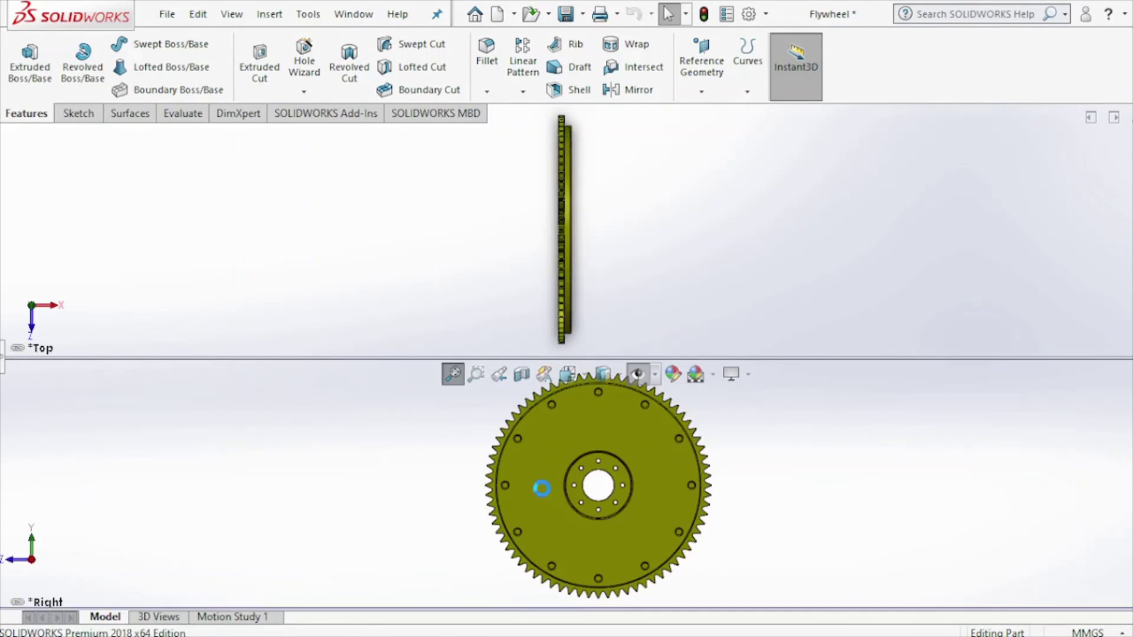
# Select and drag the gear disc face's extrusion handle, then deselect it
pyautogui.click(582, 405)
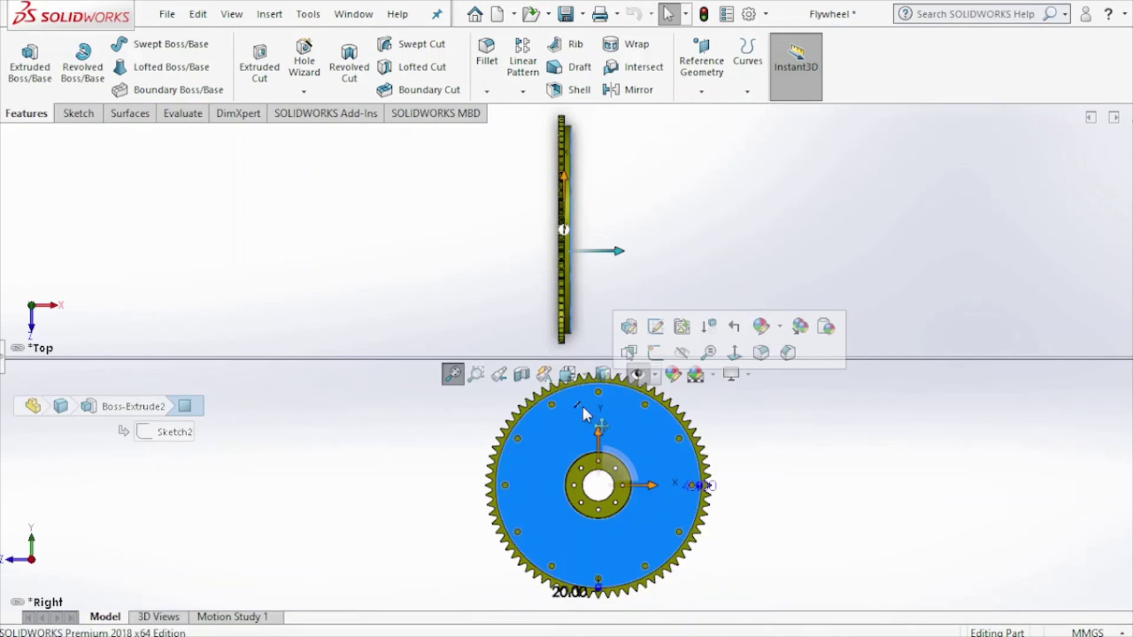
pyautogui.moveTo(528, 413); pyautogui.dragTo(535, 416)
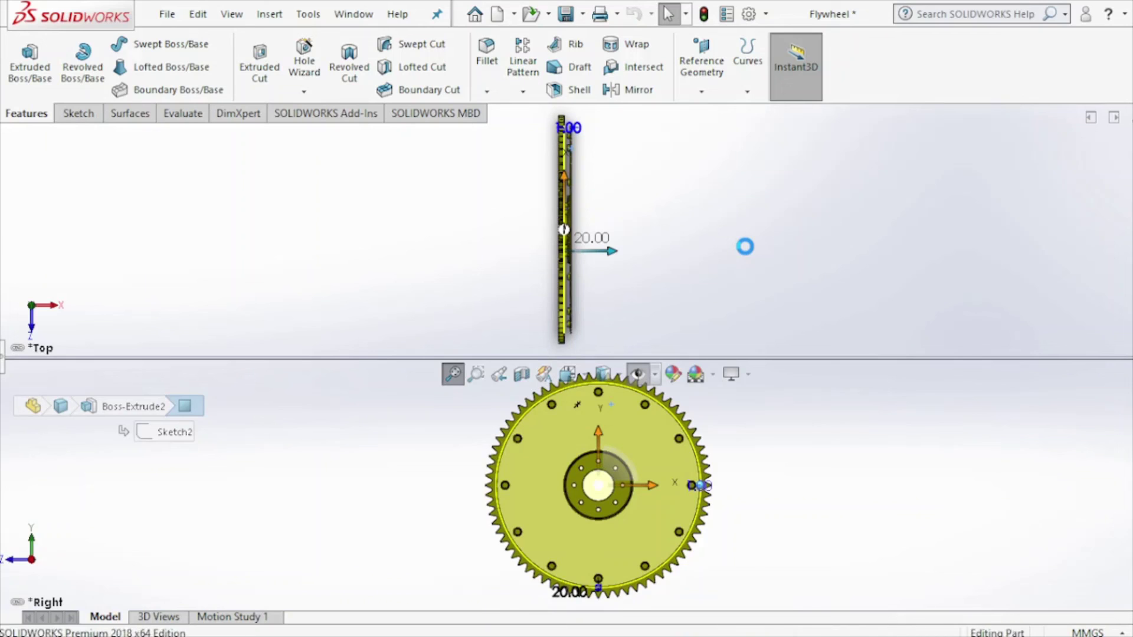
pyautogui.click(749, 254)
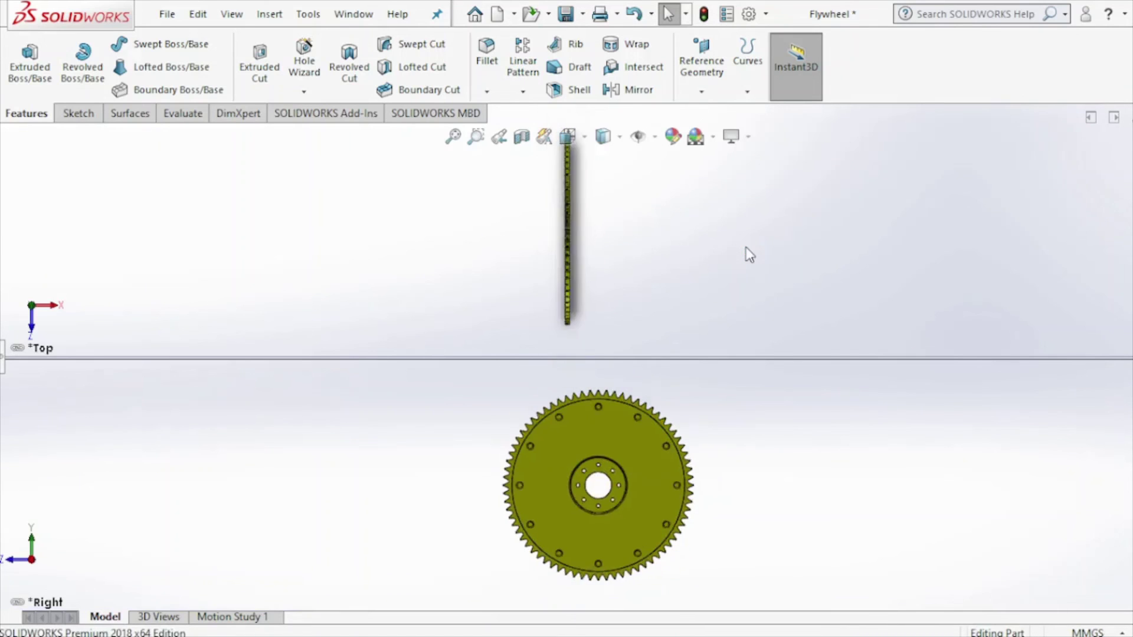
# Switch to the Four View layout and turn the Top pane to show the gear face-on
pyautogui.click(366, 16)
pyautogui.moveTo(389, 41)
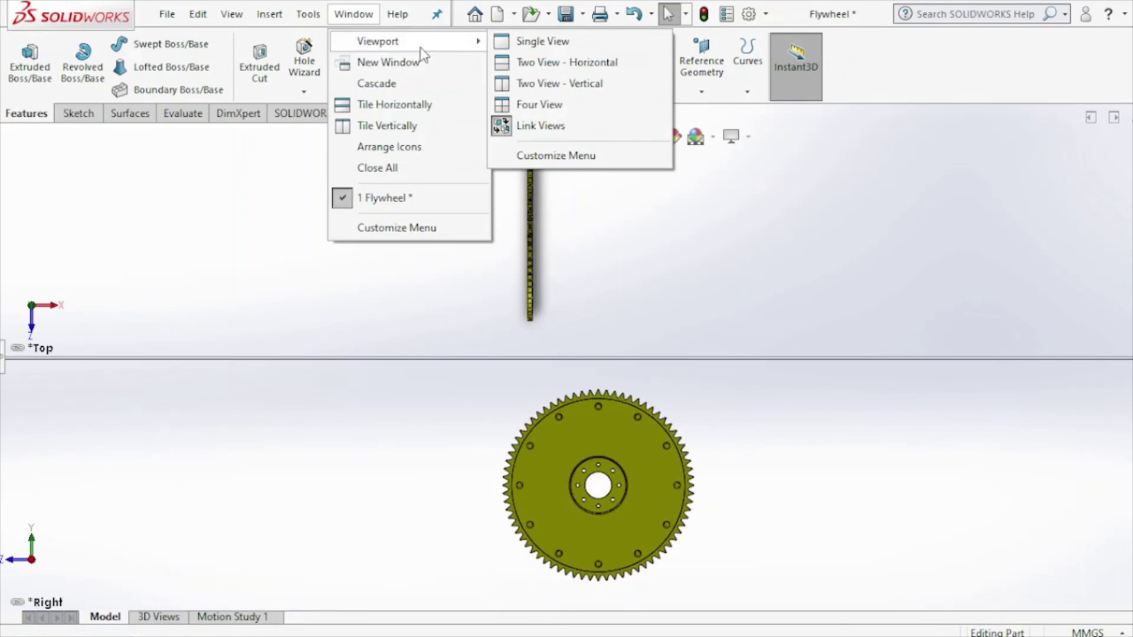
pyautogui.click(537, 104)
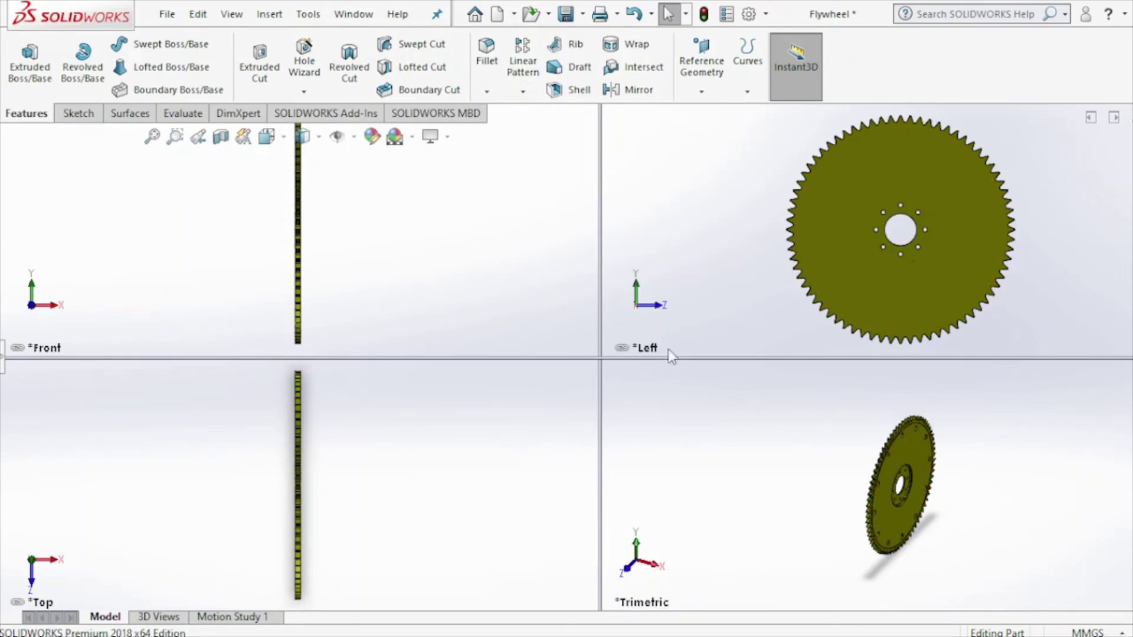
pyautogui.click(413, 442)
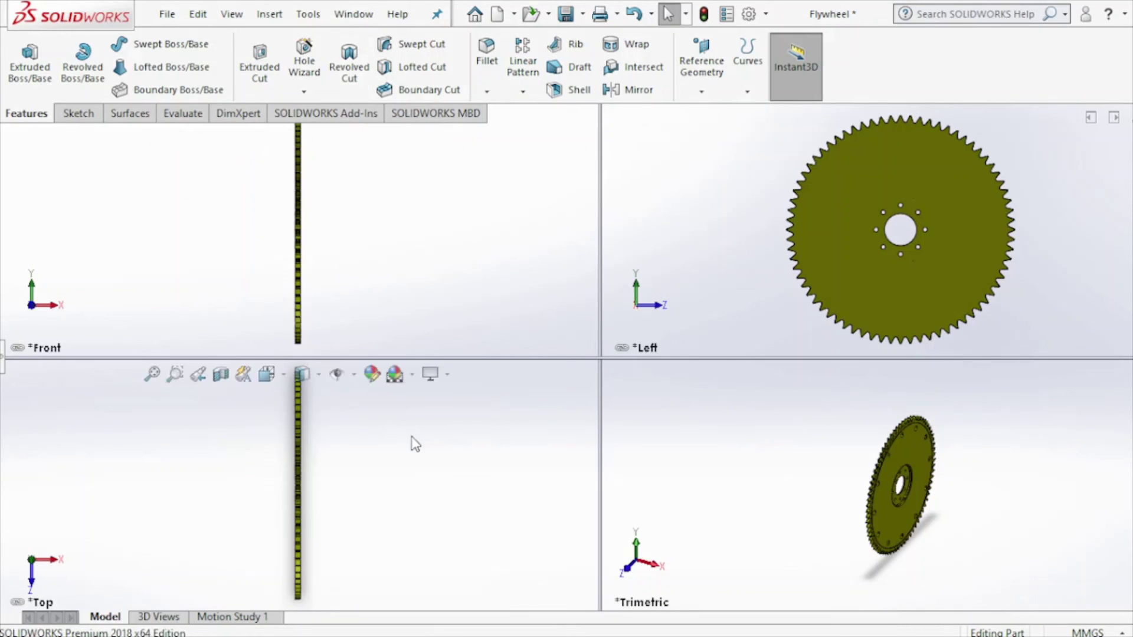
pyautogui.click(276, 376)
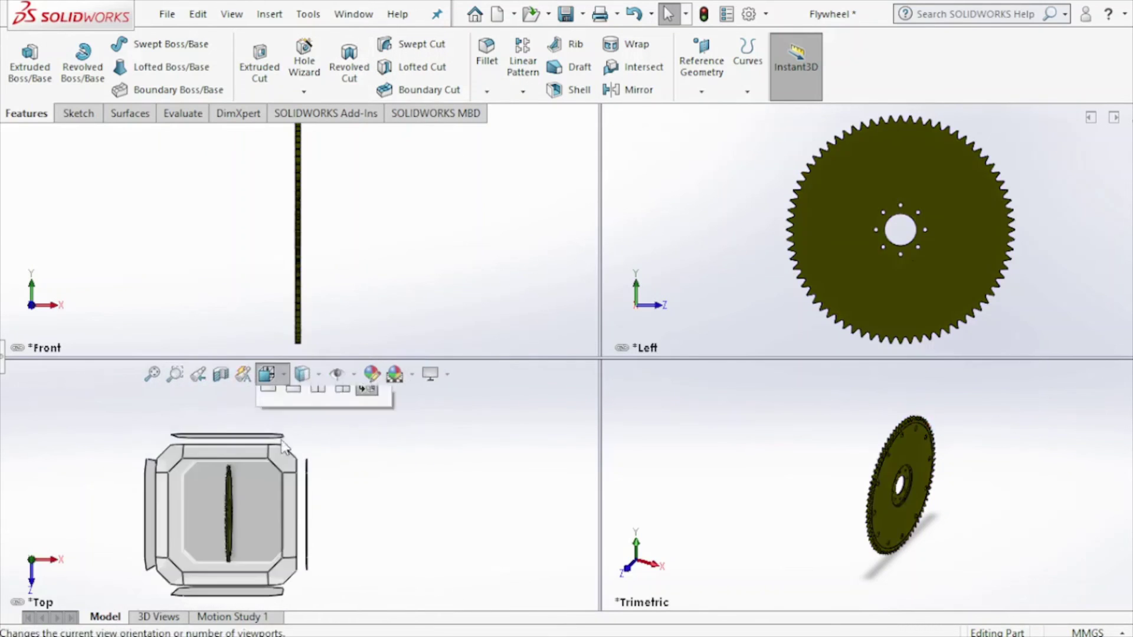
pyautogui.click(283, 466)
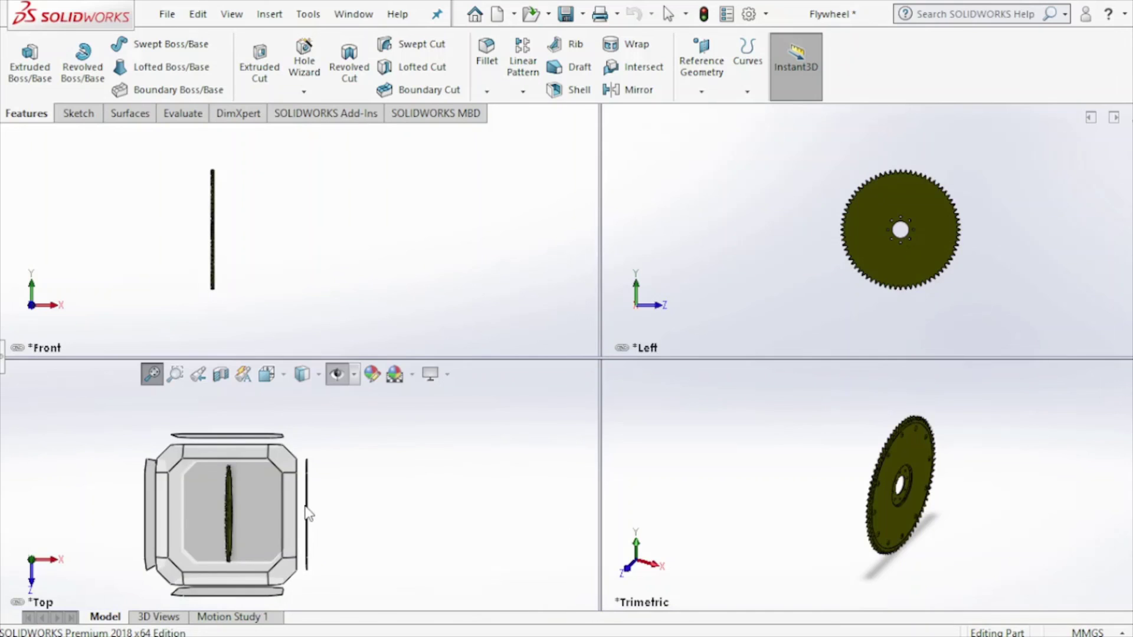
pyautogui.click(151, 512)
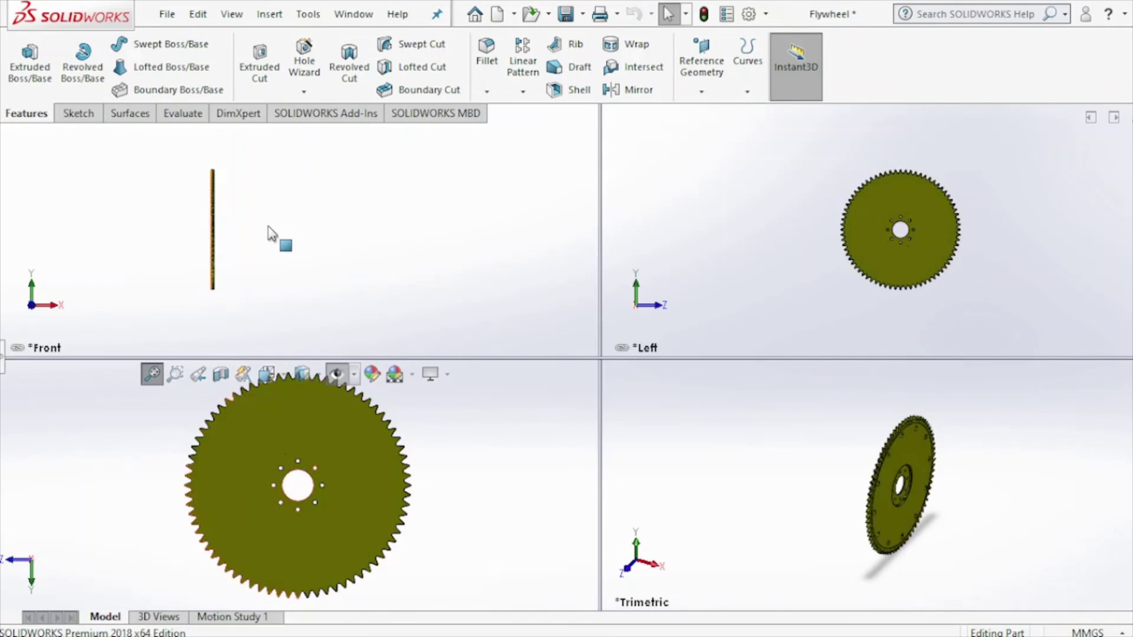
pyautogui.click(352, 16)
pyautogui.moveTo(369, 46)
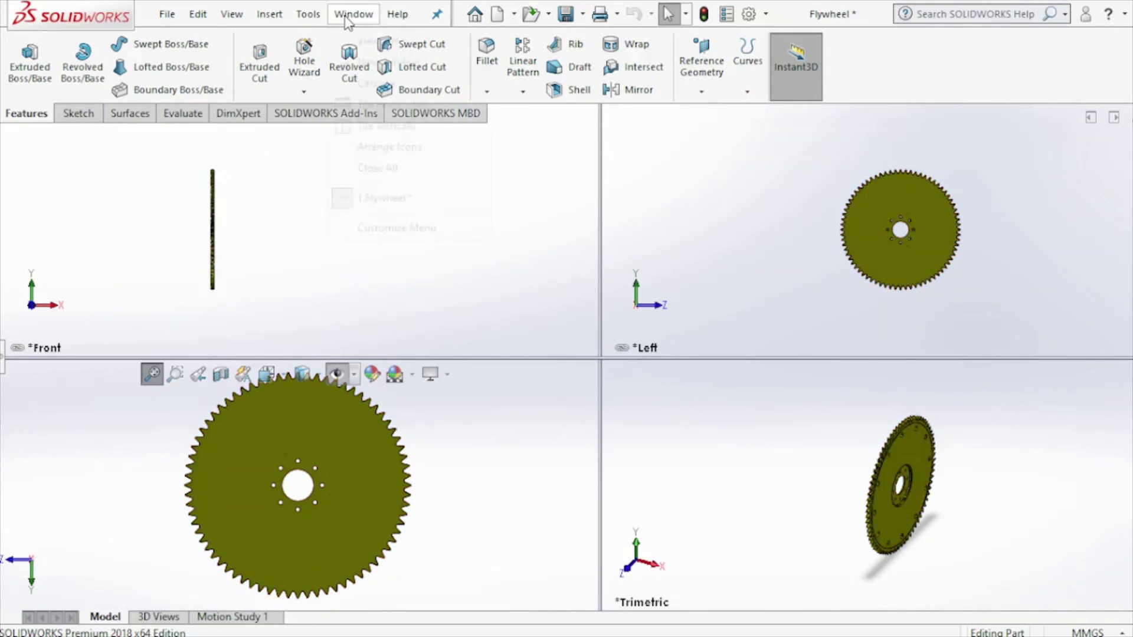
# Return to Single View and orbit the olive flywheel to a slight angle
pyautogui.click(540, 41)
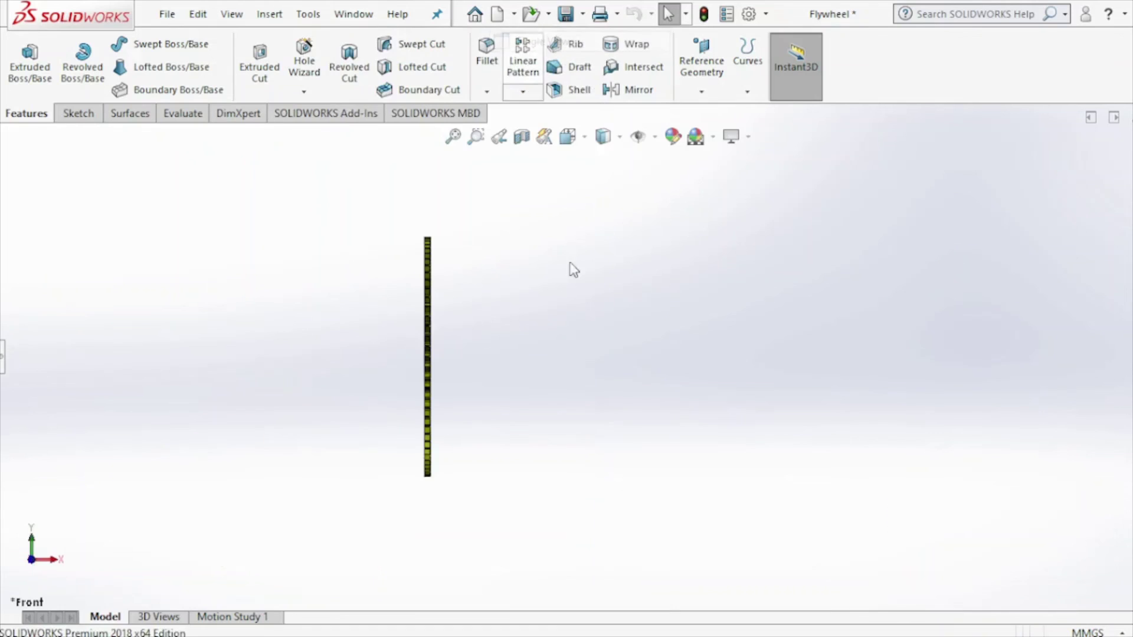
pyautogui.moveTo(550, 339)
pyautogui.mouseDown(button='middle')
pyautogui.moveTo(522, 333)
pyautogui.moveTo(633, 306)
pyautogui.mouseUp(button='middle')
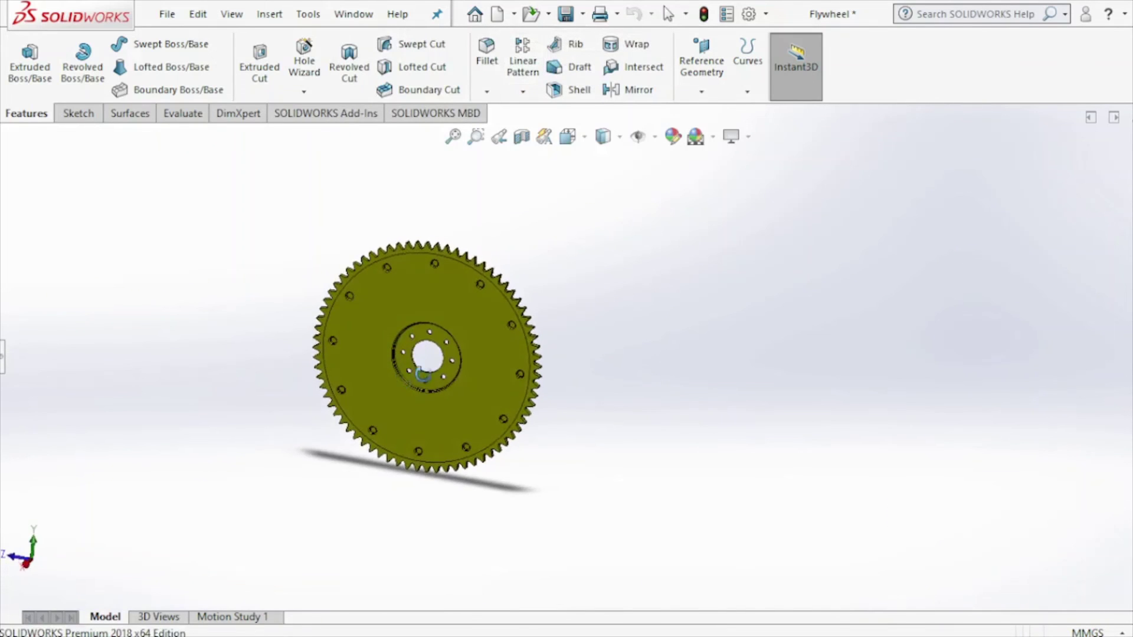